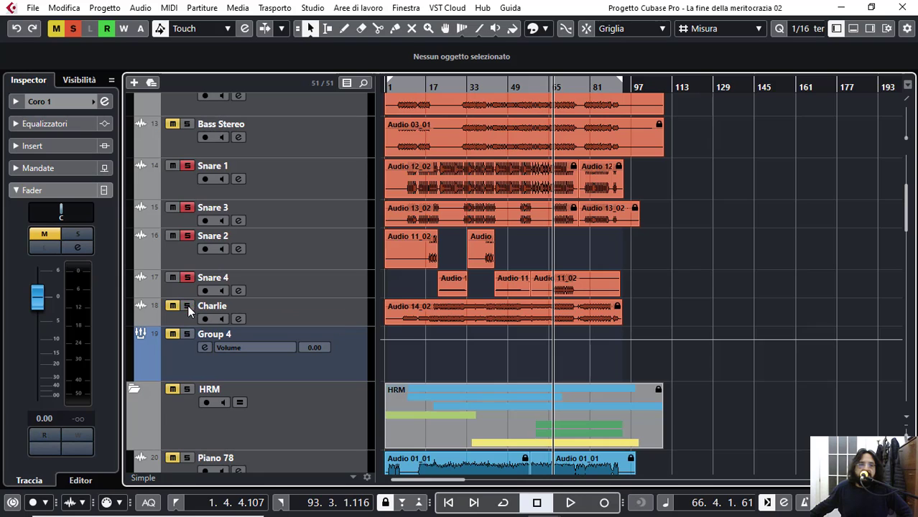
Take Snare 1, 2, 3 and 4 out of solo and place the playhead at about bar 8.
left_click(188, 276)
left_click(188, 237)
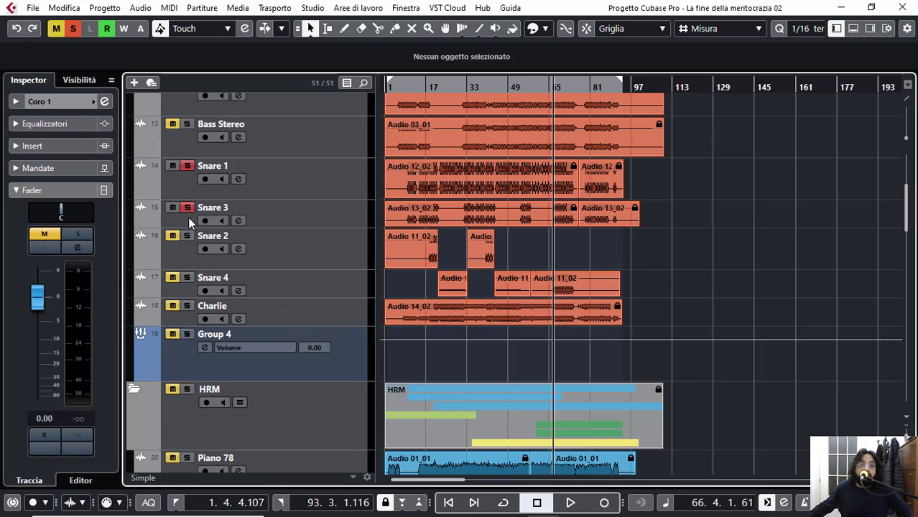
left_click(187, 165)
scroll(191, 168, "up", 5)
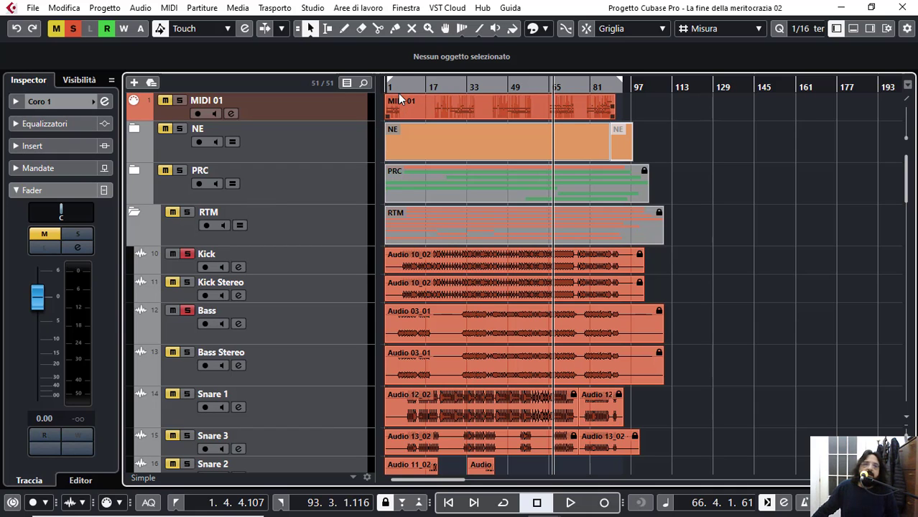
left_click_drag(400, 89, 403, 89)
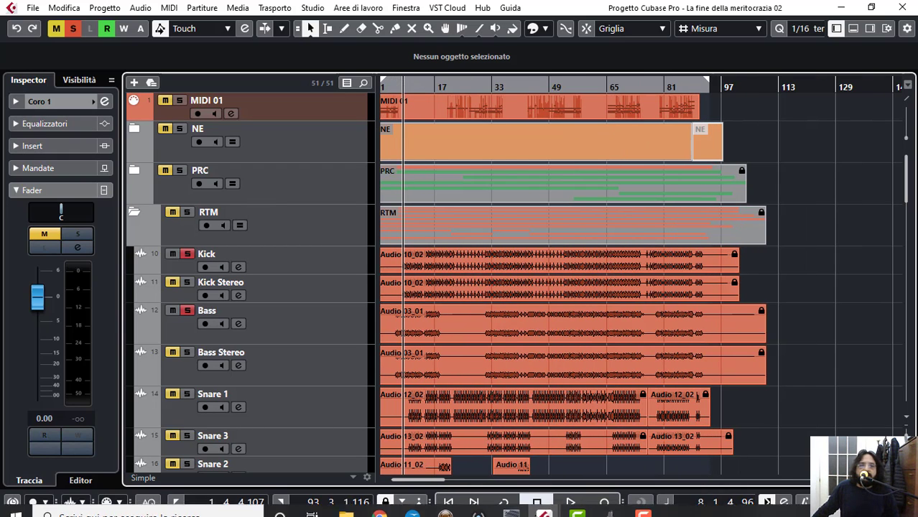
Switch to the MOTU MicroBook II mixer, show Mix 4 and mute the Line 1-2 channel.
left_click(446, 506)
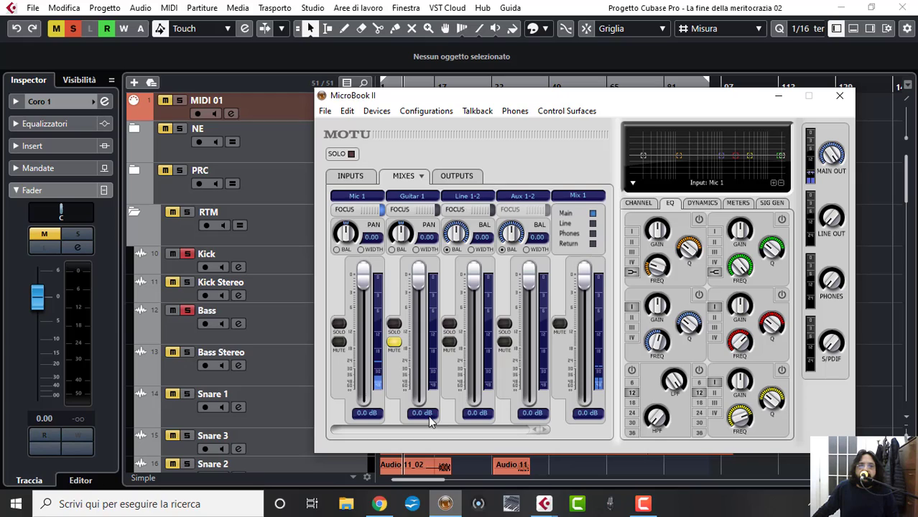
left_click(422, 179)
left_click(429, 222)
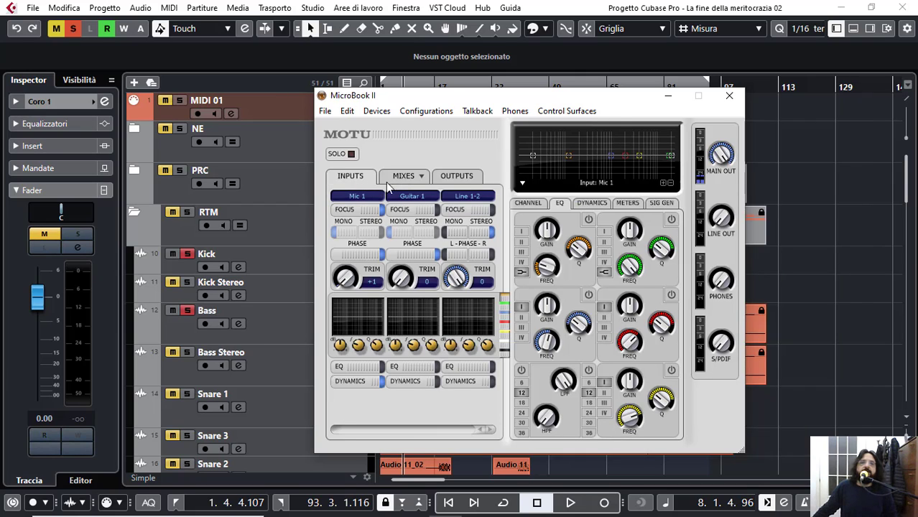
left_click(454, 342)
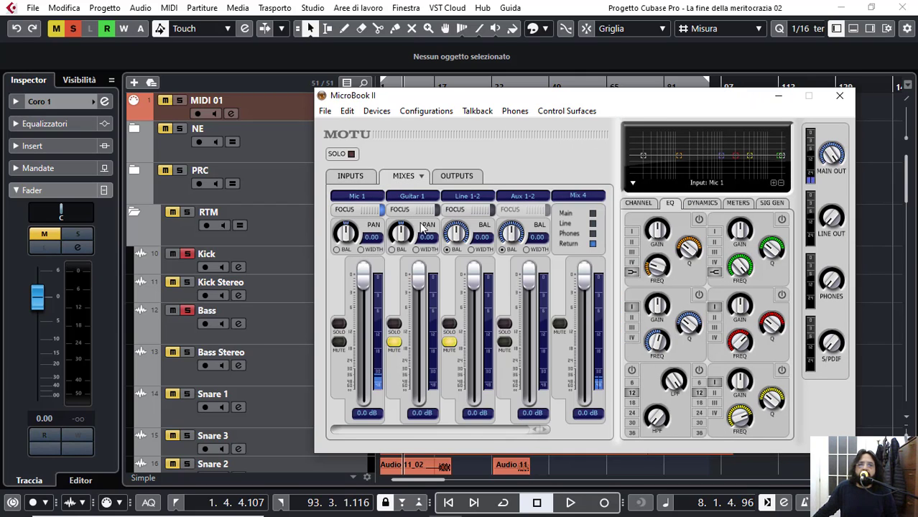
Look over the mixer's input channels, and return to the mixes with Mix 1 - Main 1-2 shown.
left_click(351, 177)
left_click(401, 176)
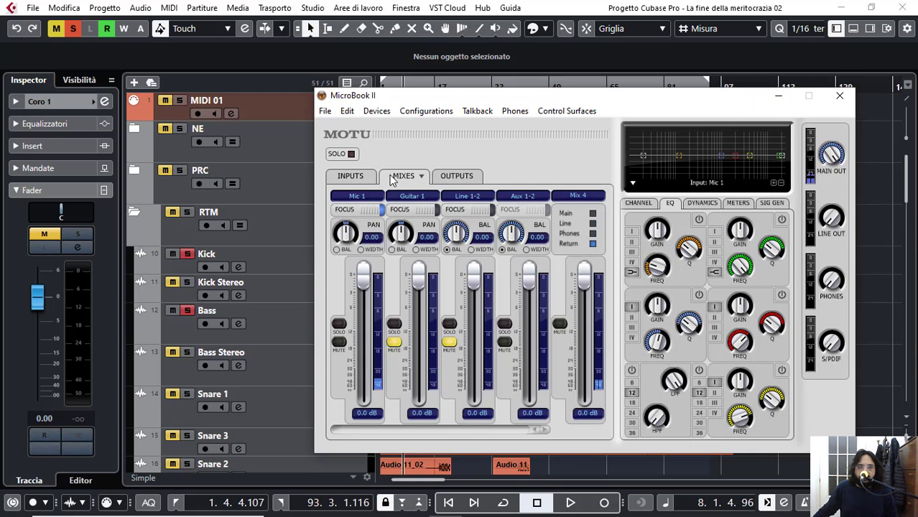
left_click(423, 179)
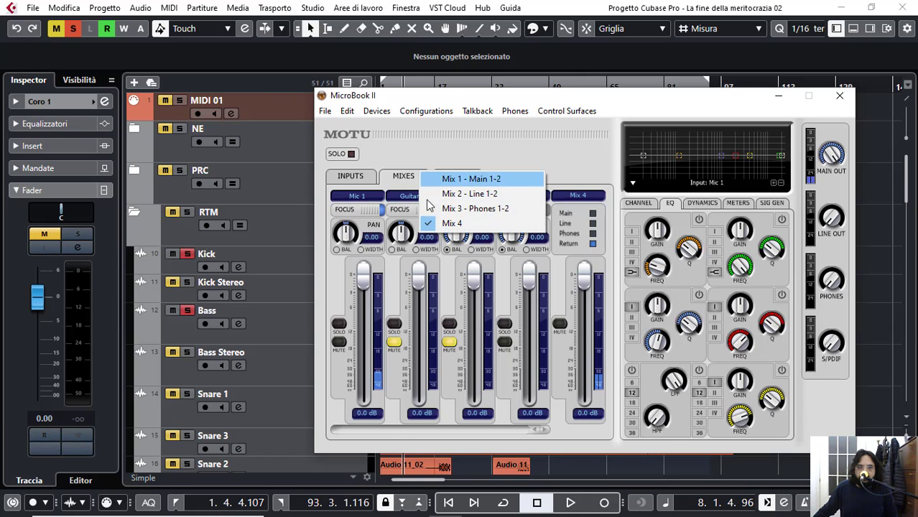
left_click(440, 179)
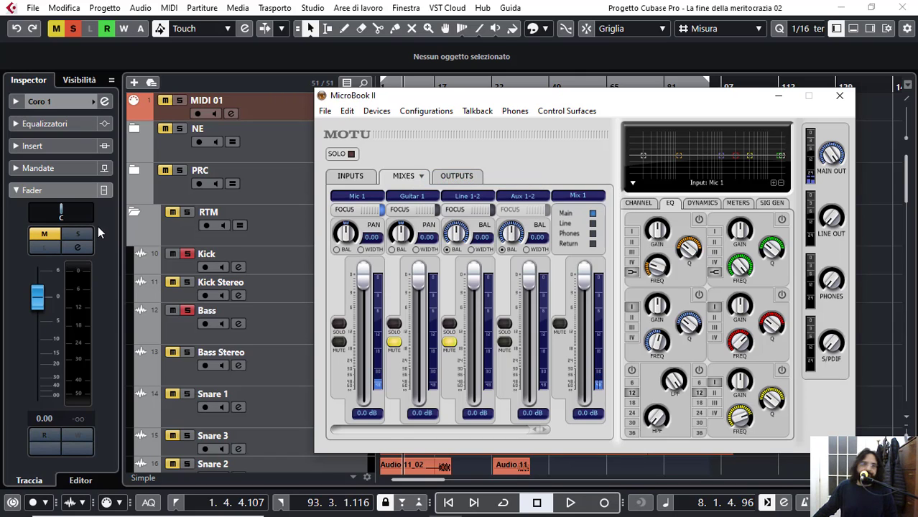
Switch back to the Cubase project and select the Stereo Out track.
left_click(283, 259)
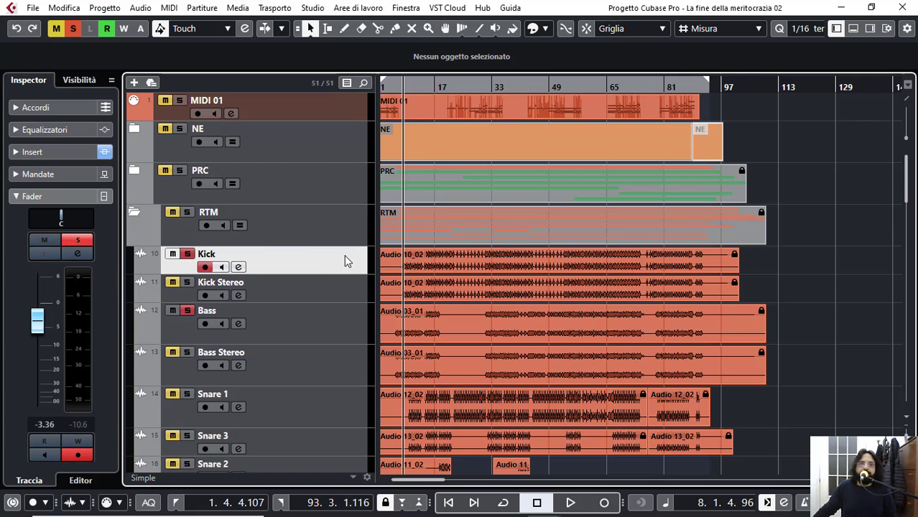
scroll(175, 378, "down", 10)
scroll(175, 379, "down", 10)
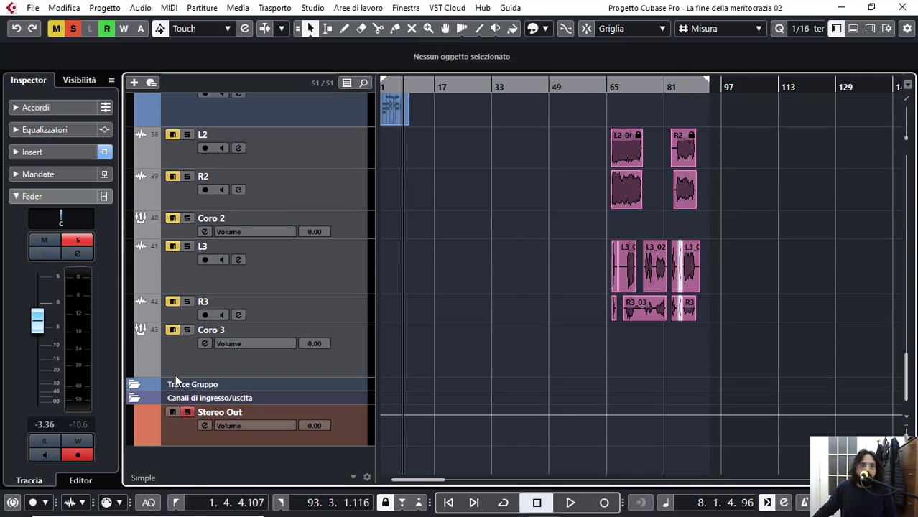
left_click(164, 437)
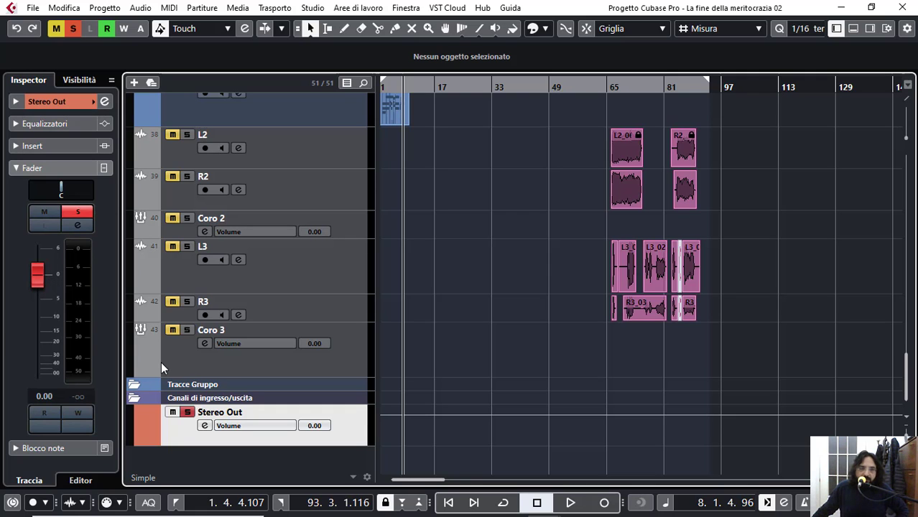
Select the Bass track and move the playhead to about bar 31.
scroll(133, 342, "up", 10)
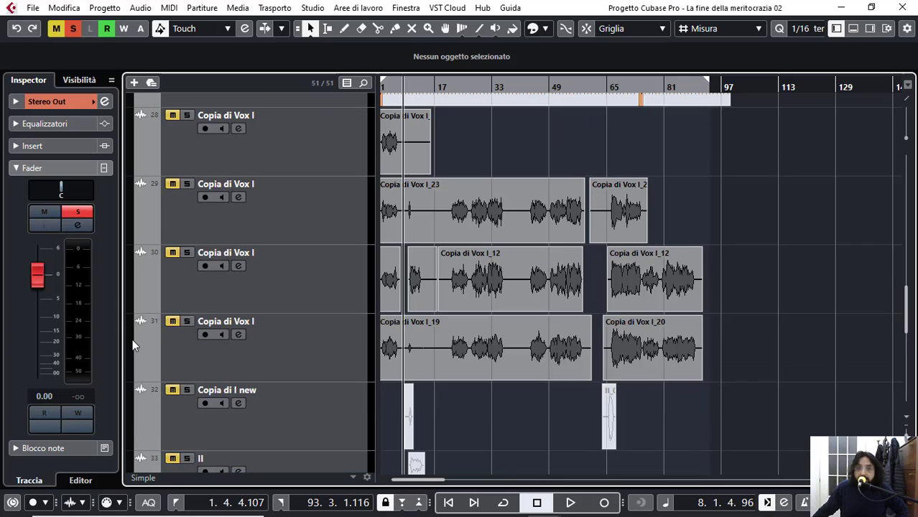
scroll(132, 345, "up", 15)
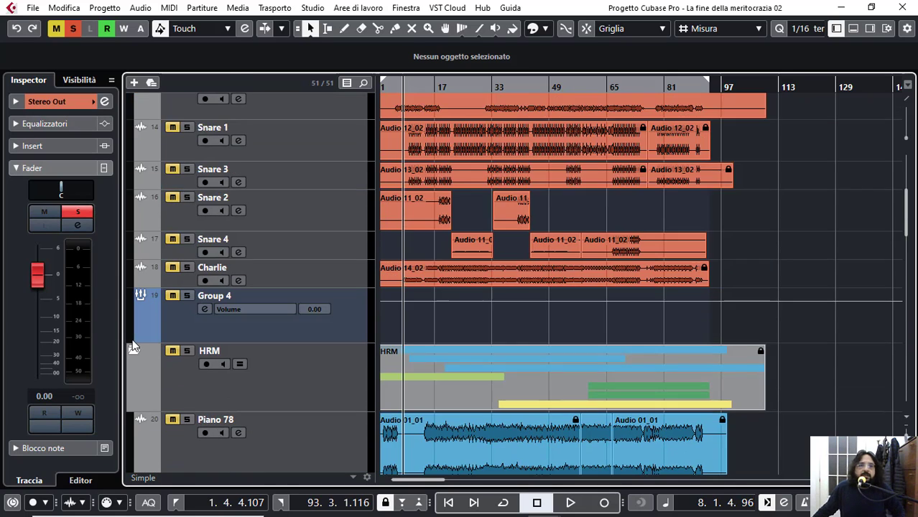
scroll(133, 342, "up", 10)
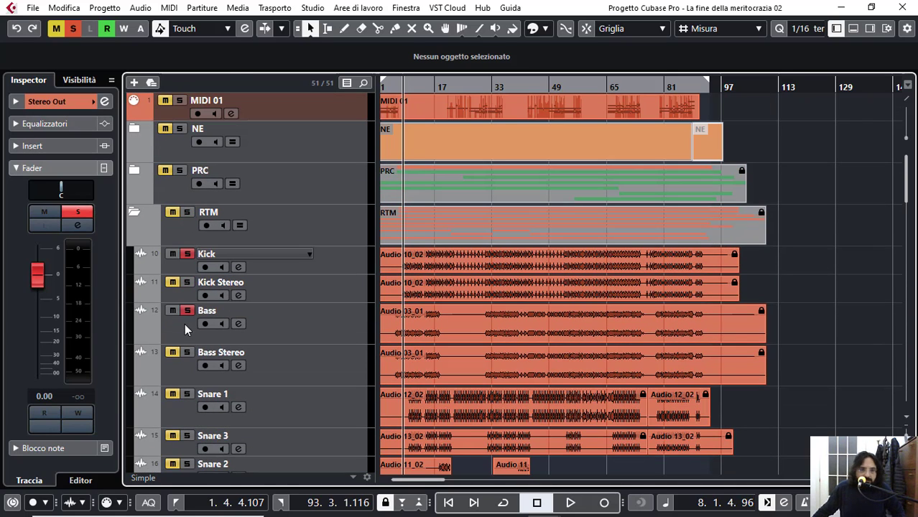
left_click(185, 326)
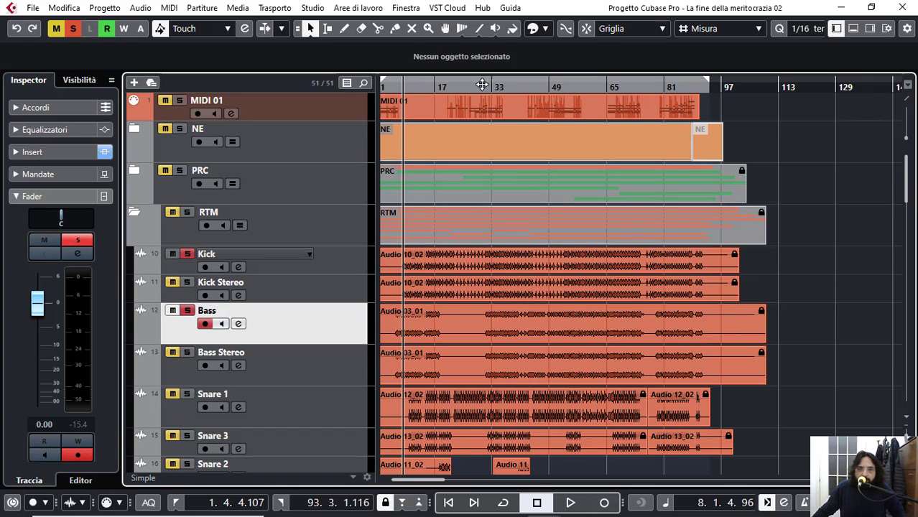
left_click_drag(482, 84, 485, 87)
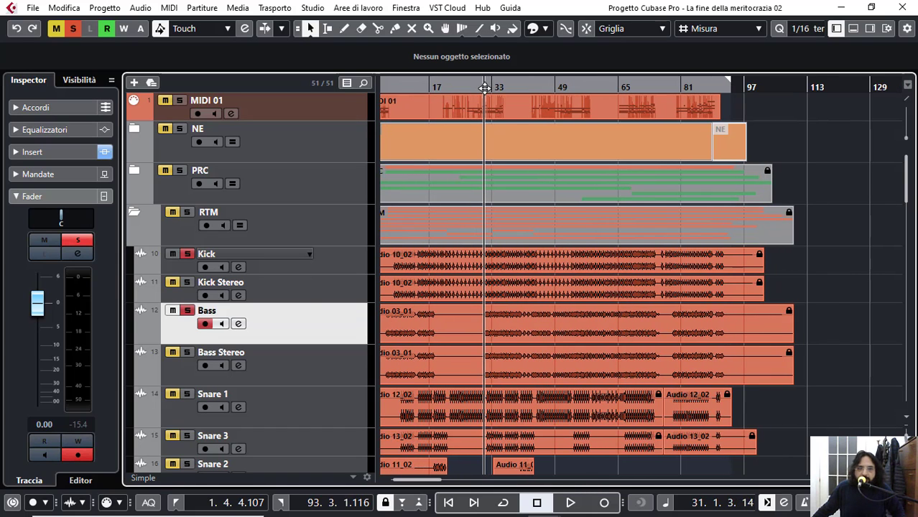
During playback, switch the Bass track's solo off and on again, and solo the Piano 78 track as well.
left_click(186, 311)
key("space")
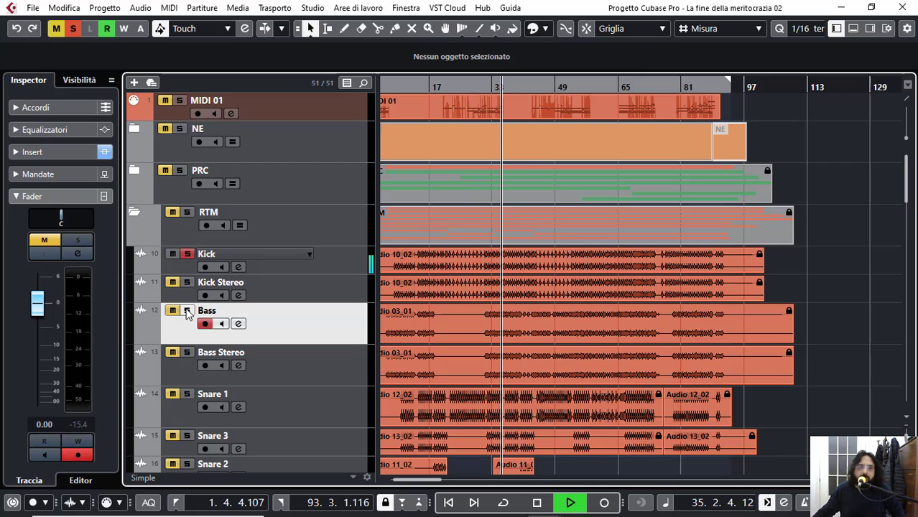
left_click(188, 311)
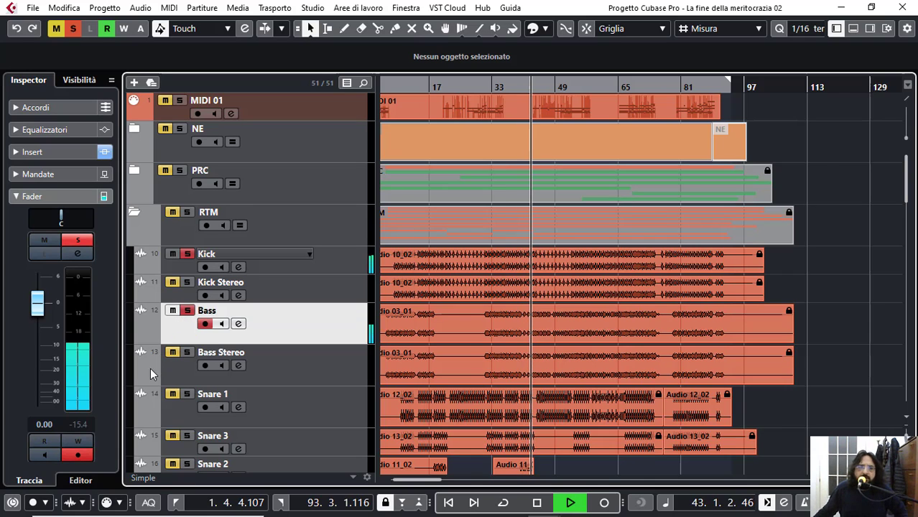
scroll(150, 368, "down", 6)
left_click(187, 306)
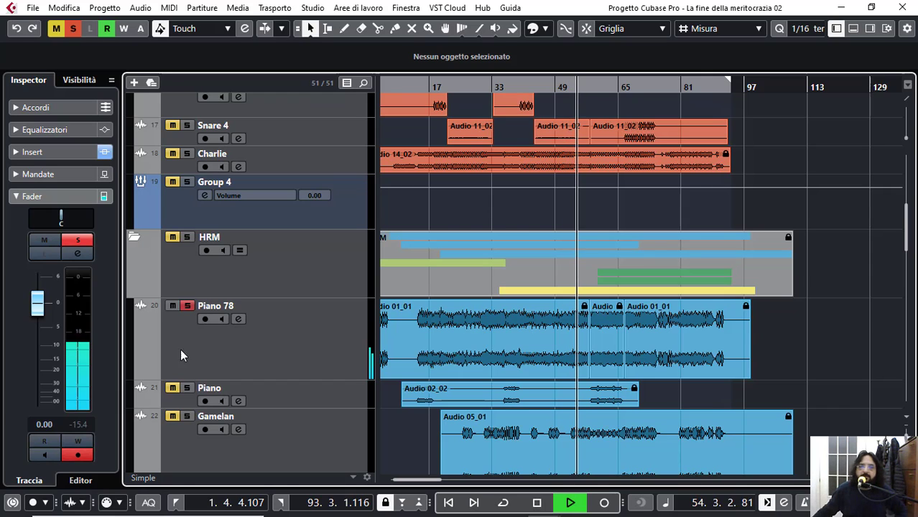
Bring up the Camtasia Recorder window and return to the Cubase project.
mouse_move(675, 511)
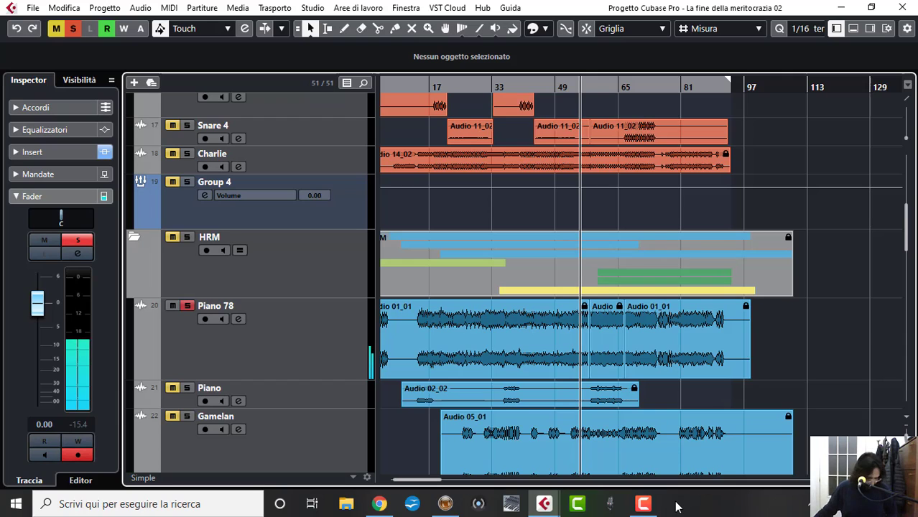
key("super")
left_click(656, 508)
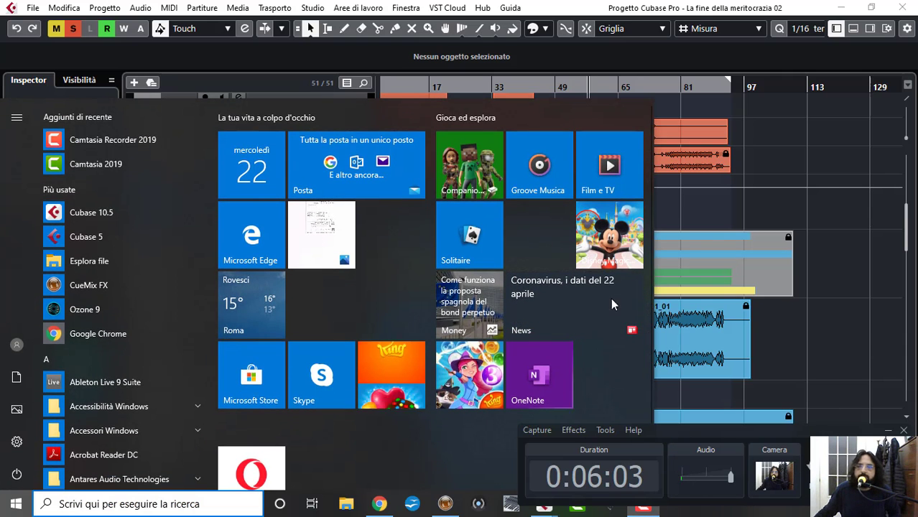
left_click(684, 8)
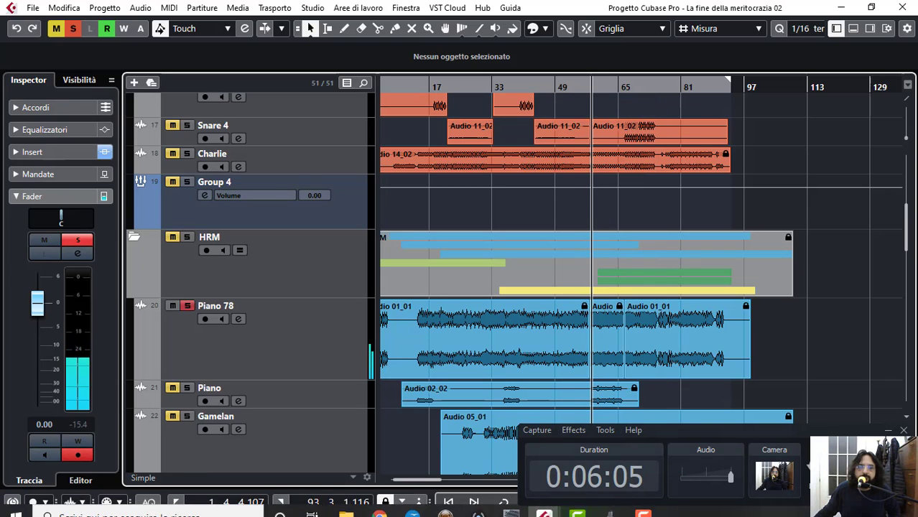
Switch to the Chrome browser, leave full-screen mode and search Google for "cubase unlock track".
key("alt+Tab")
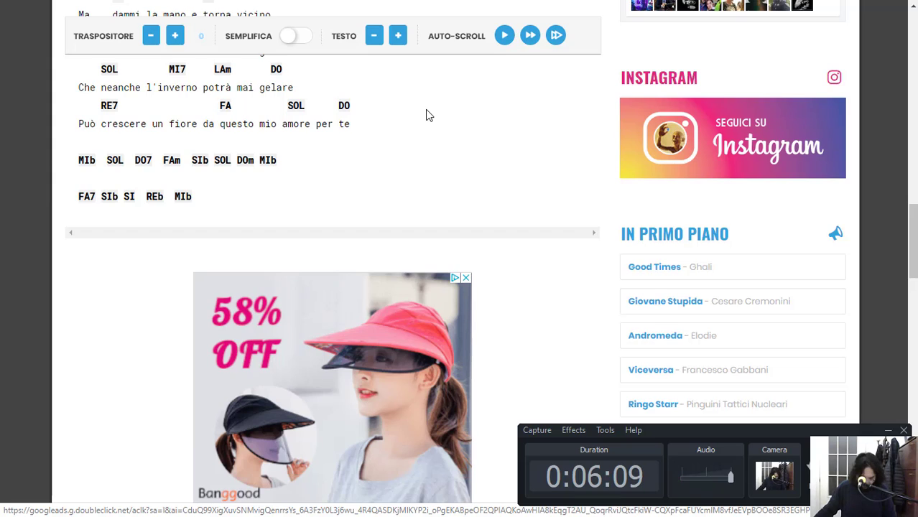
key("F11")
left_click(361, 35)
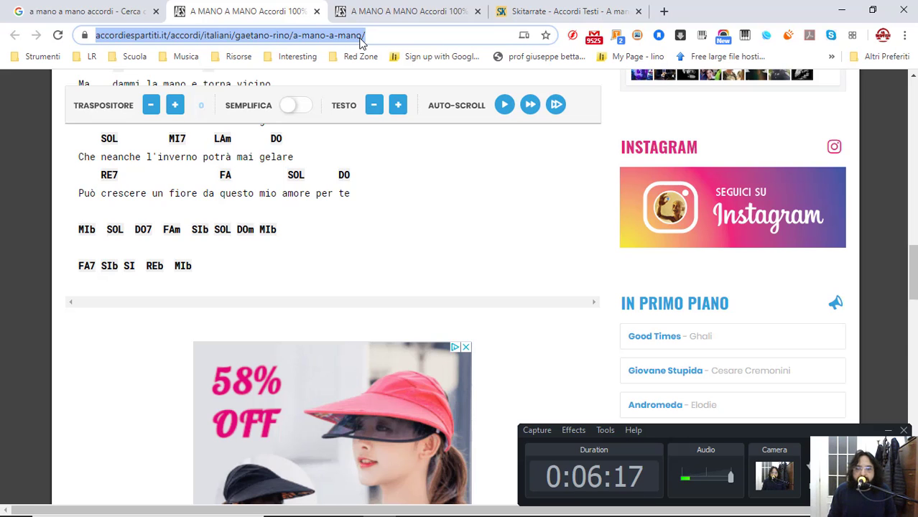
type("cuba")
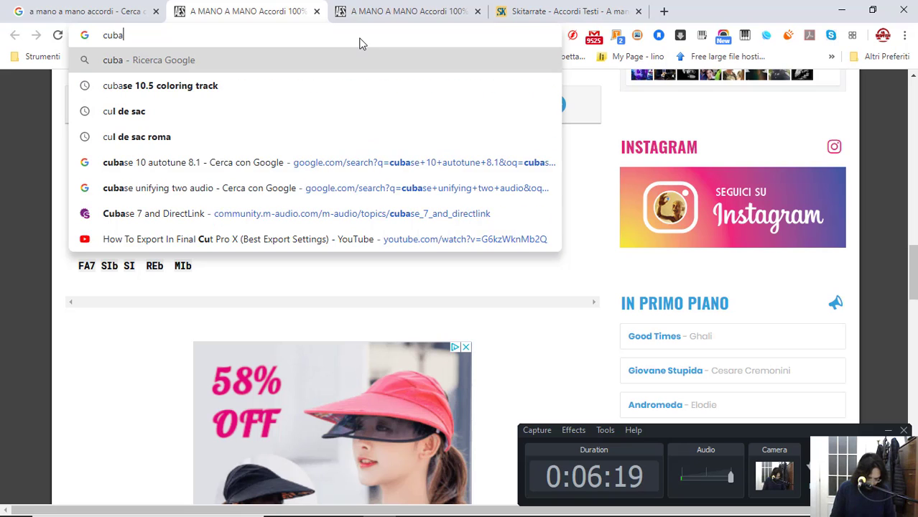
type("se unloc")
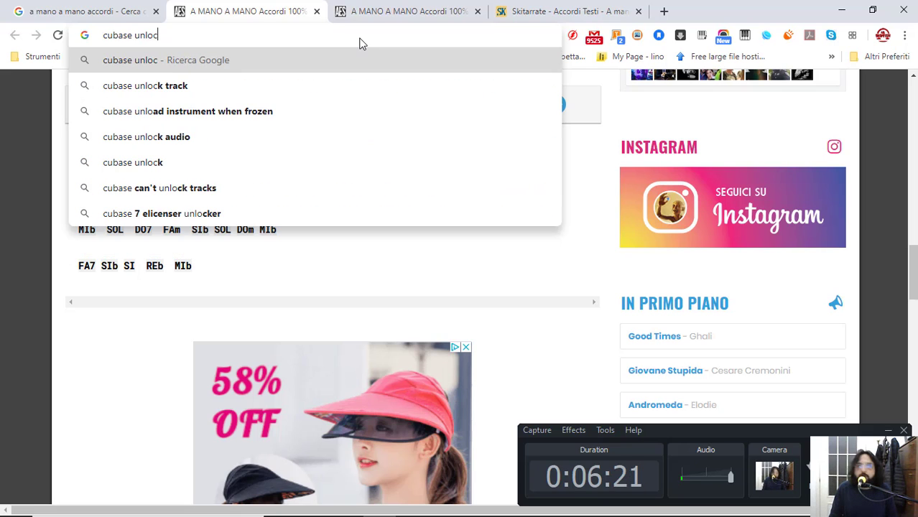
type("k")
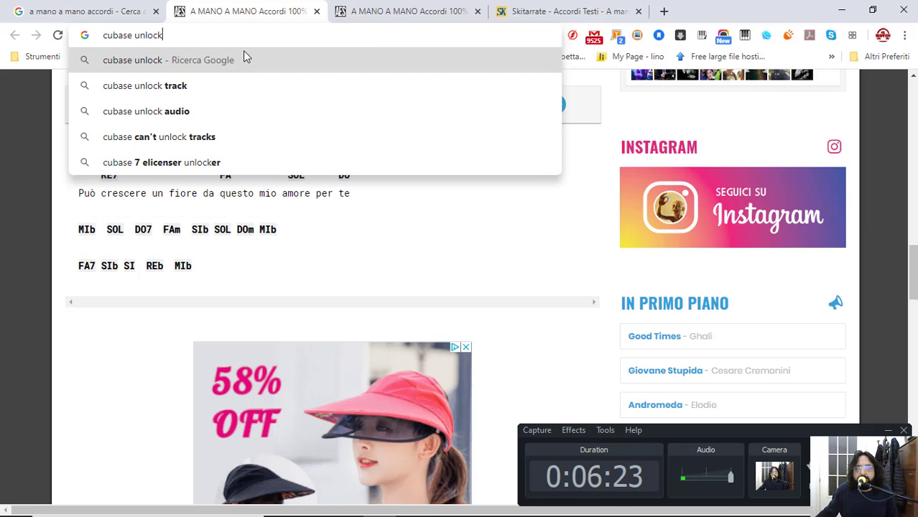
left_click(207, 84)
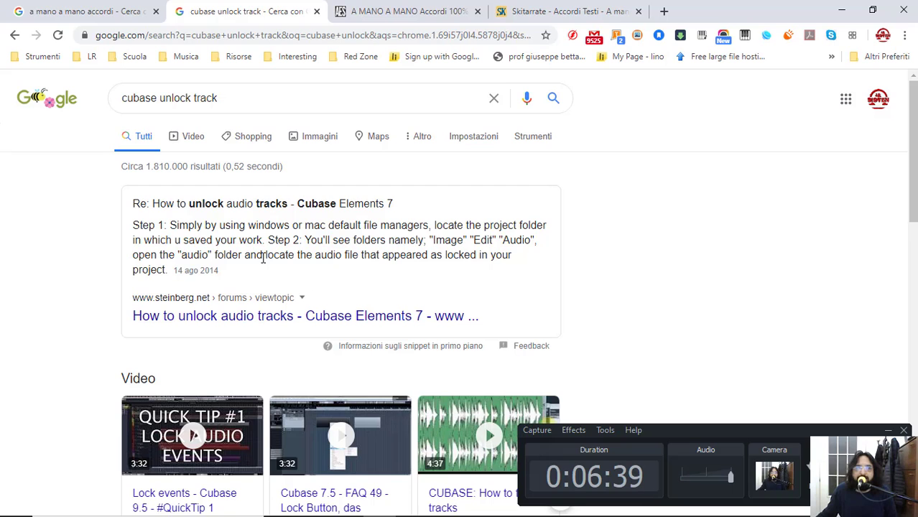
Open the Steinberg help page on Locking Events from the results and read how events are locked and unlocked.
scroll(244, 276, "down", 3)
scroll(229, 287, "down", 2)
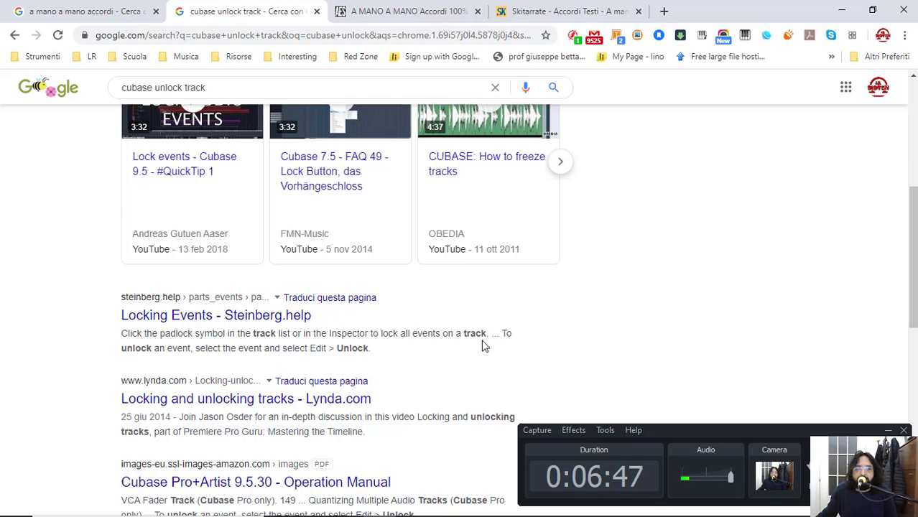
left_click(269, 317)
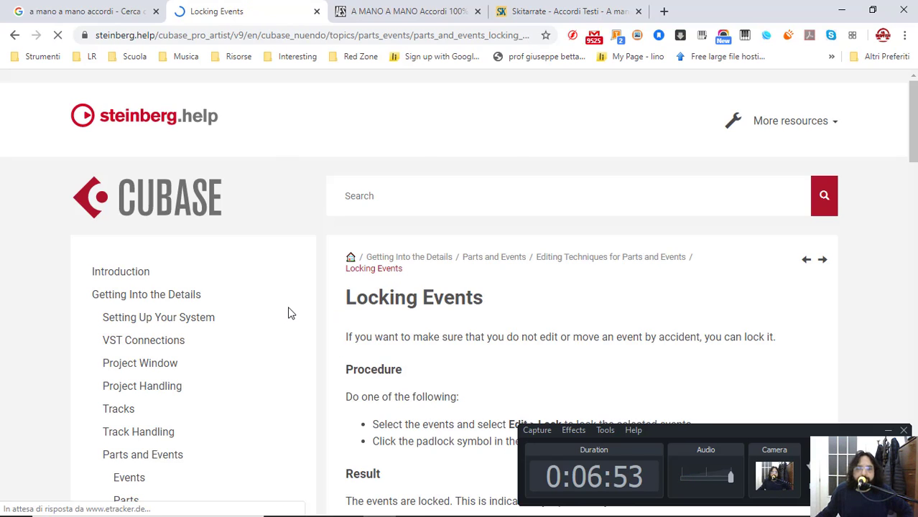
scroll(289, 312, "down", 2)
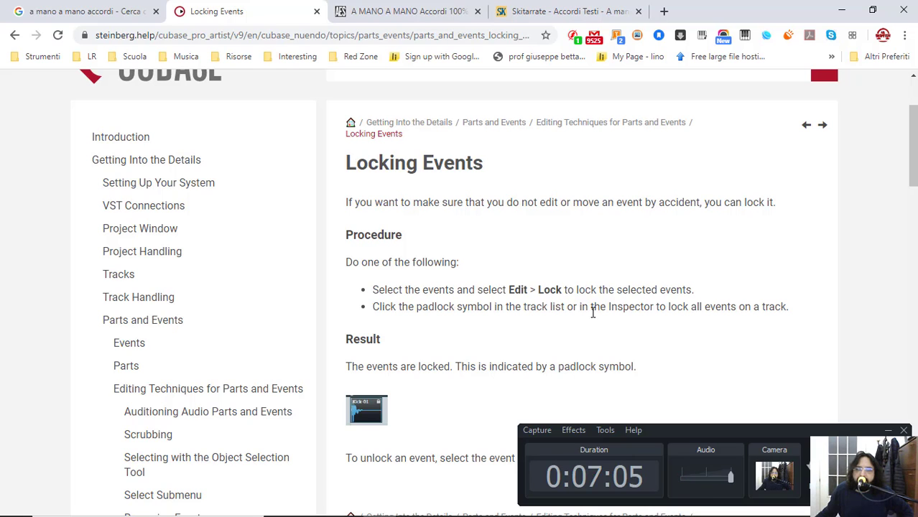
scroll(609, 310, "down", 1)
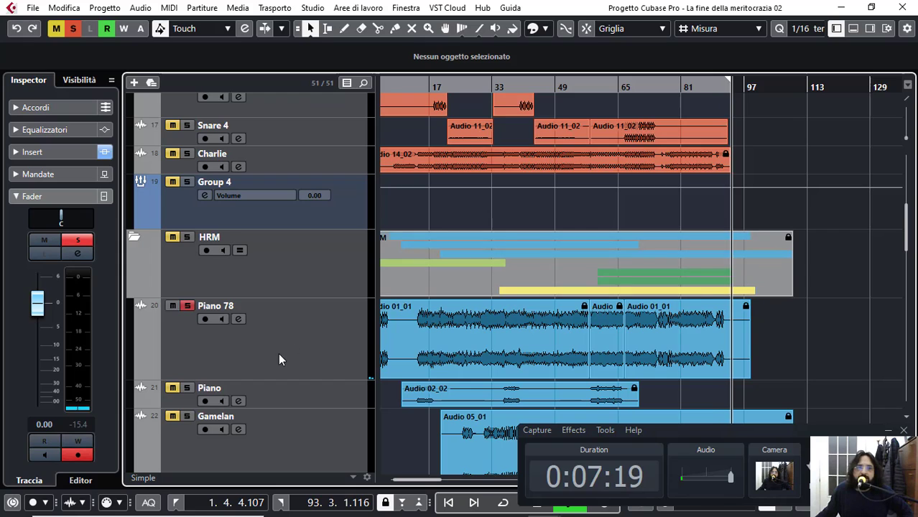
Return to the Cubase project, select the Piano 78 track and move playback to about bar 27.
left_click(278, 353)
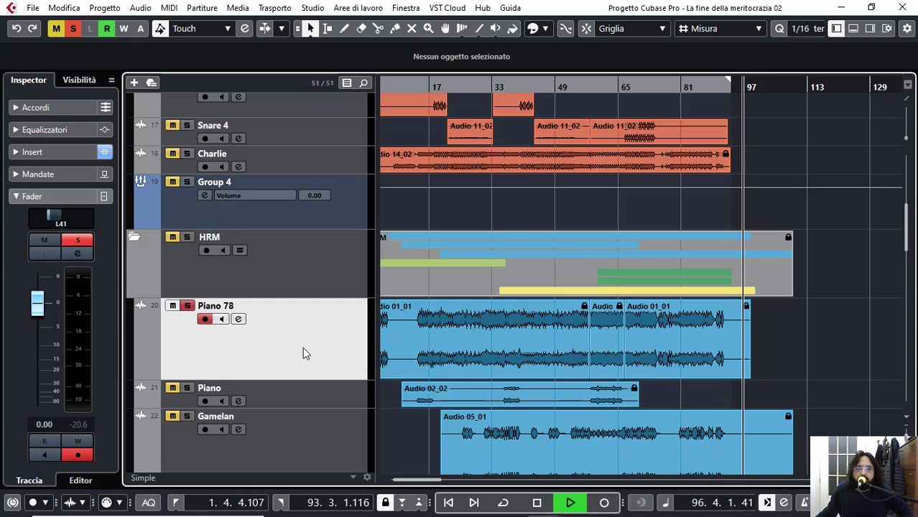
left_click(468, 87)
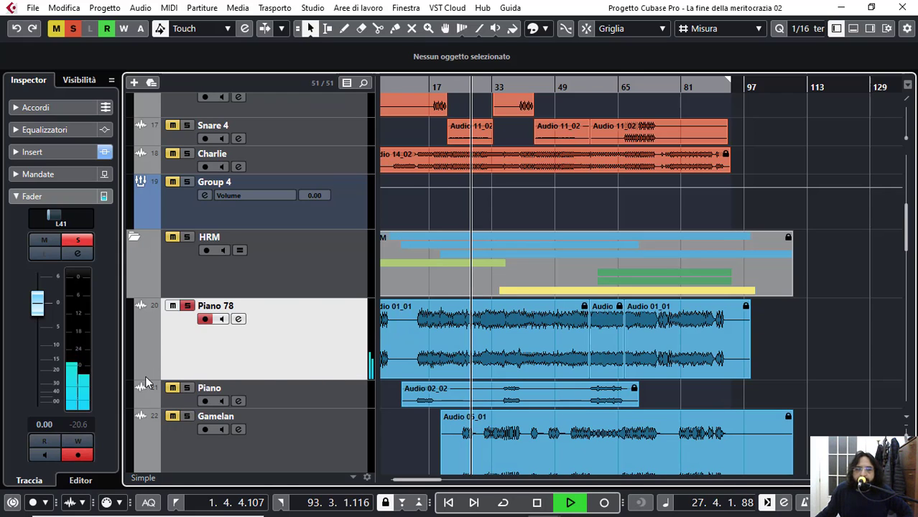
Move playback to about bar 64 and audition the Trombone and Trombone (D) tracks by soloing them in turn.
scroll(153, 351, "down", 5)
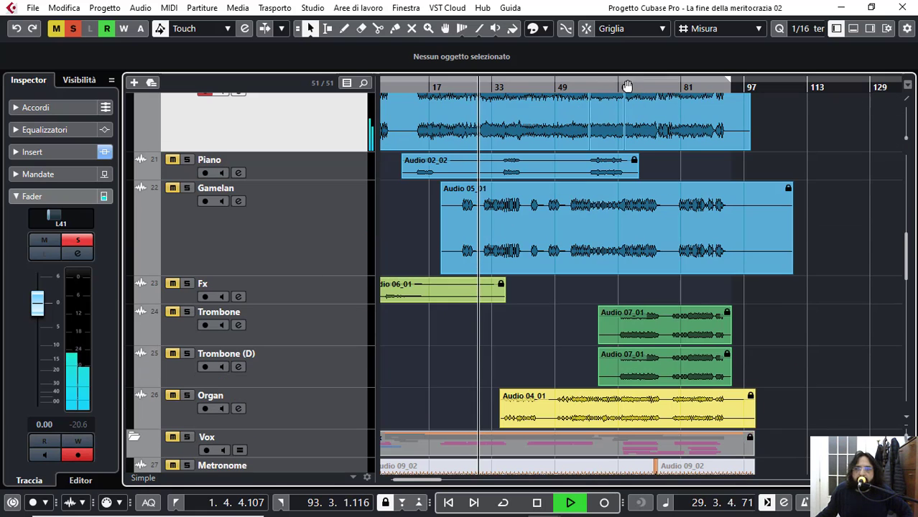
left_click_drag(627, 84, 627, 92)
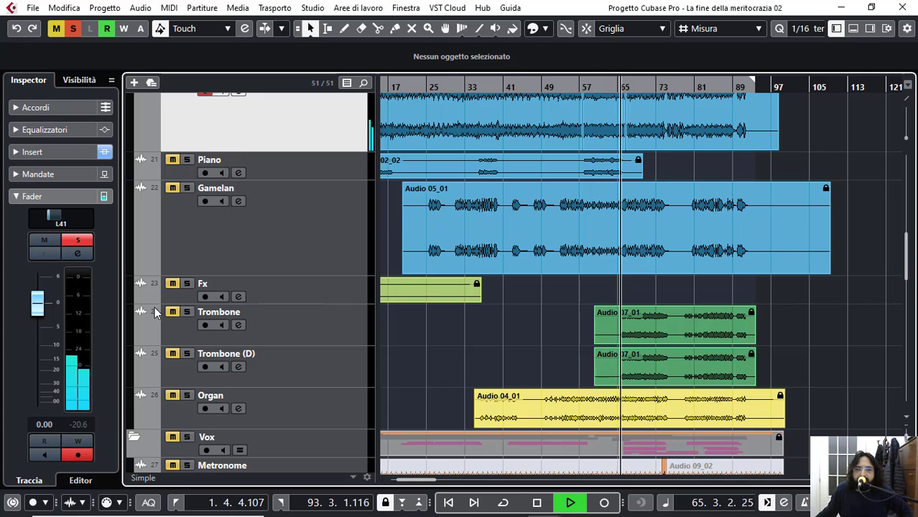
left_click(186, 312)
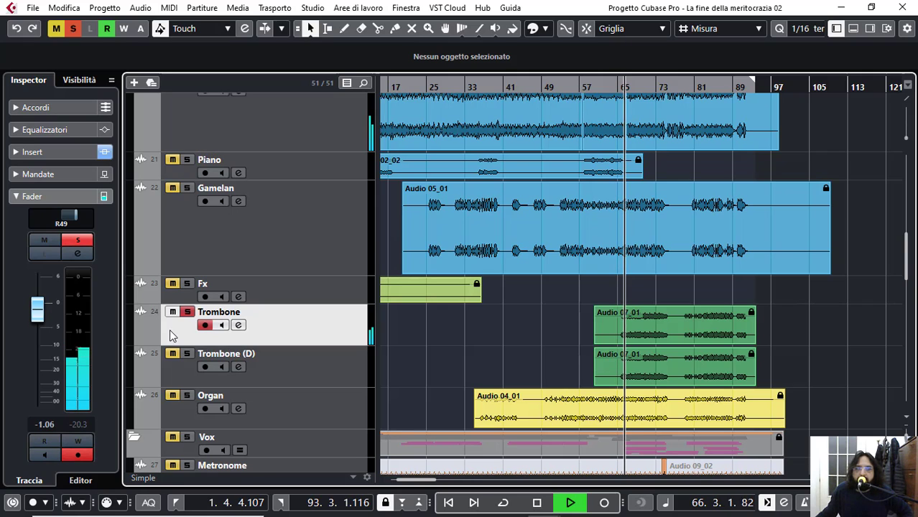
left_click(186, 353, "ctrl")
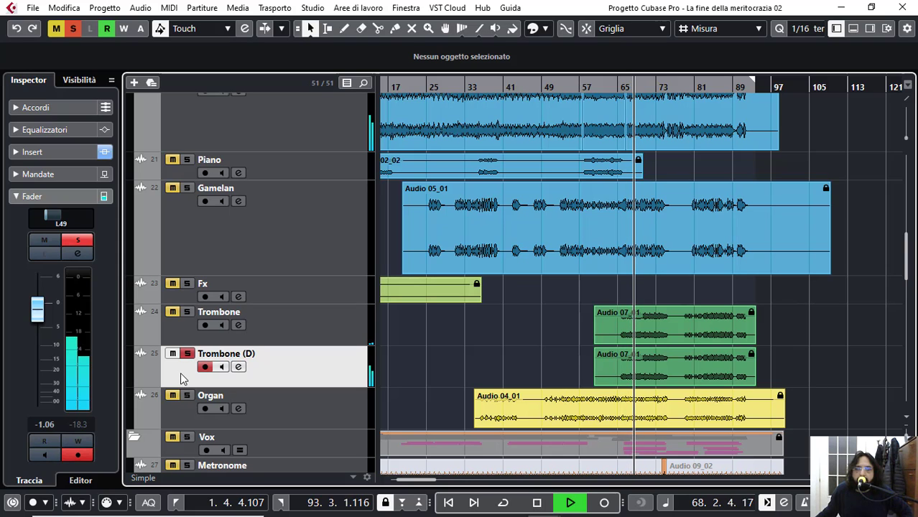
Review the channel settings of the Trombone (D) track and of the Trombone track.
left_click(239, 368)
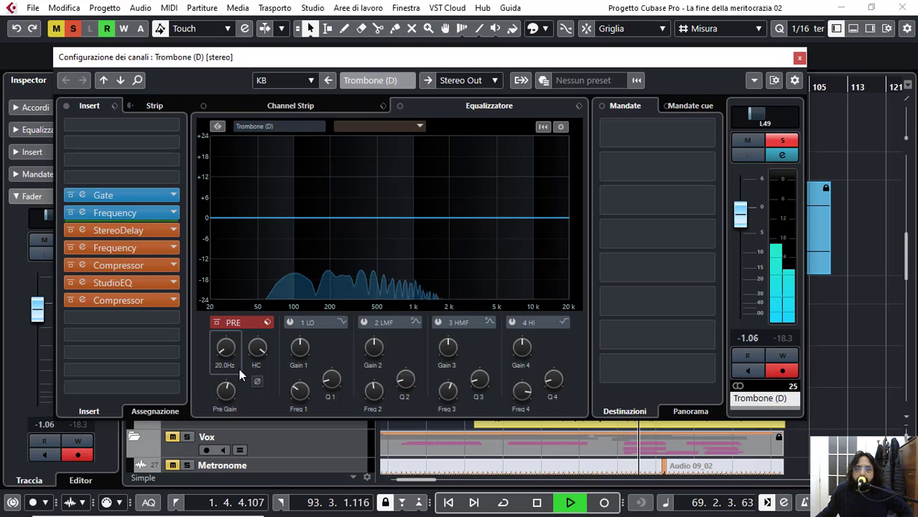
left_click(799, 57)
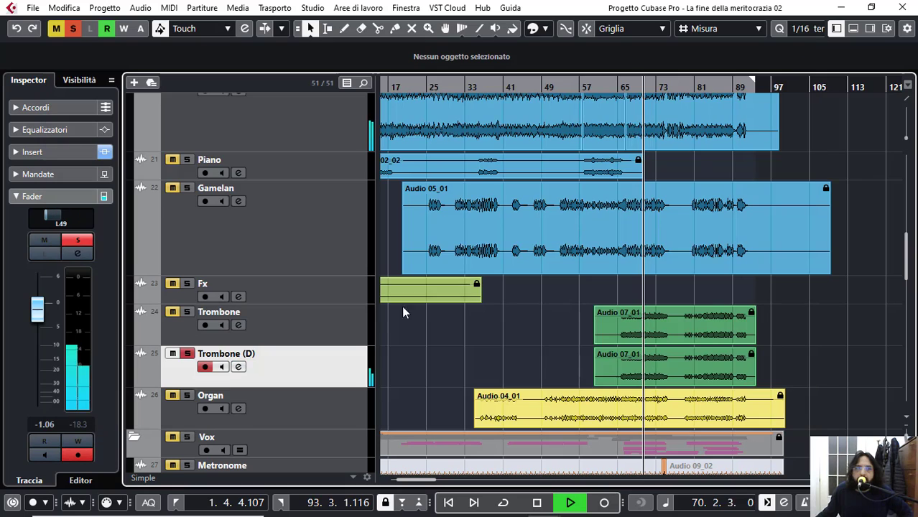
left_click(238, 325)
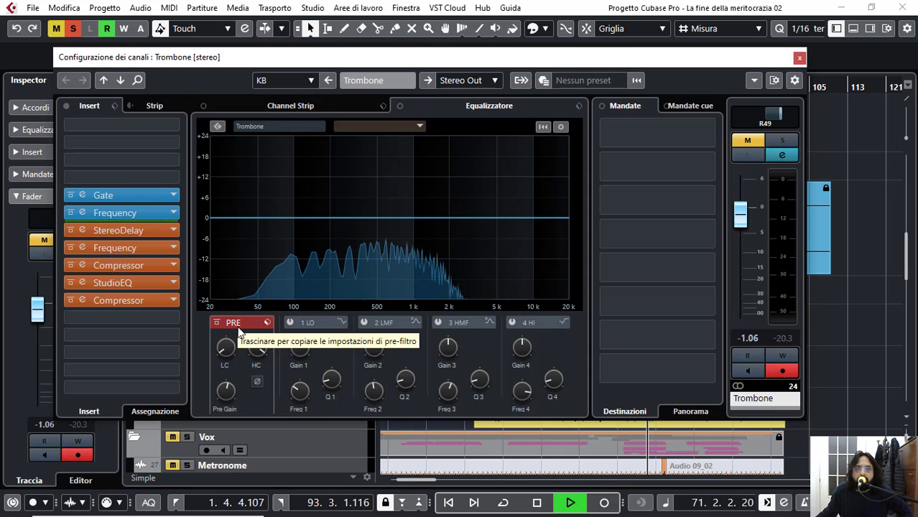
left_click(799, 58)
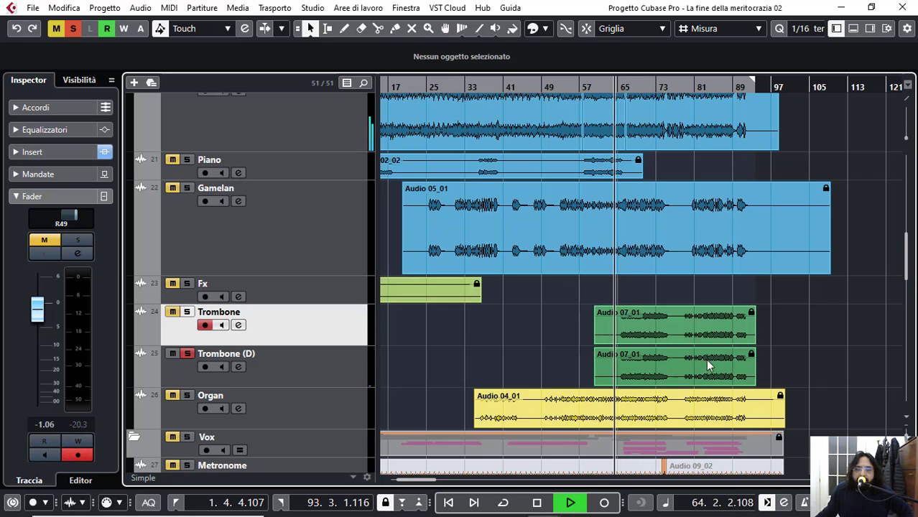
Select the Trombone (D) track's event, take Piano 78 out of solo and move playback back to about bar 64.
left_click(305, 376)
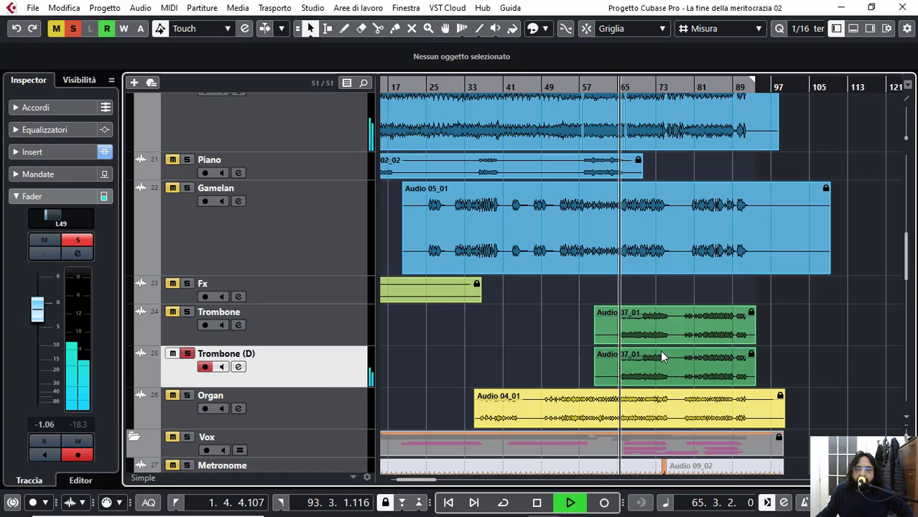
left_click(754, 357)
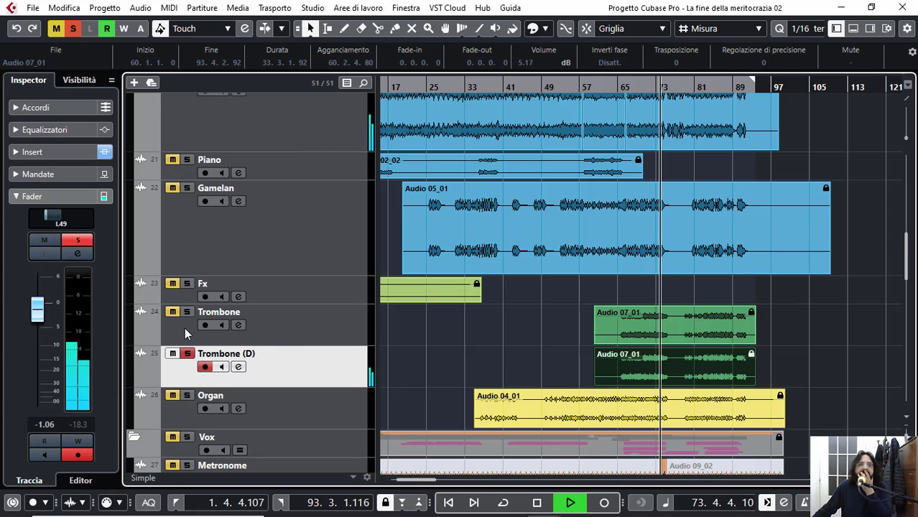
scroll(143, 302, "up", 5)
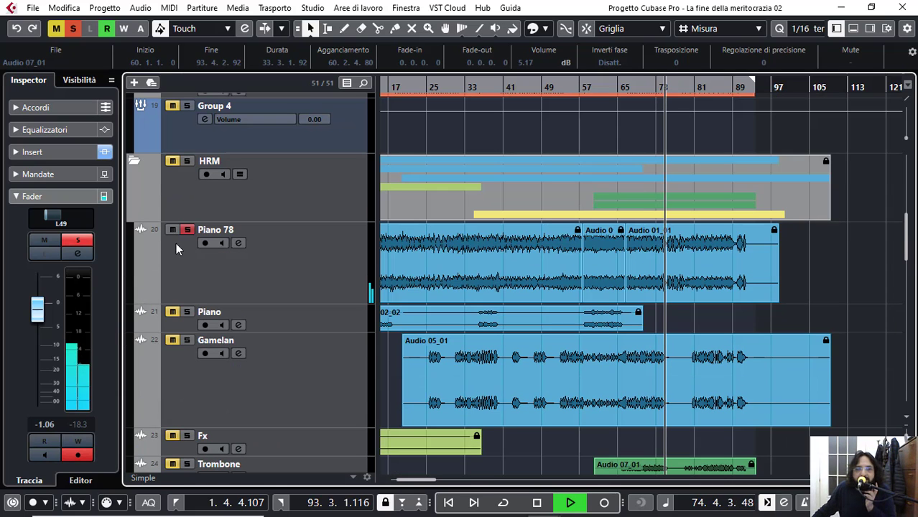
left_click(187, 229)
scroll(160, 294, "down", 8)
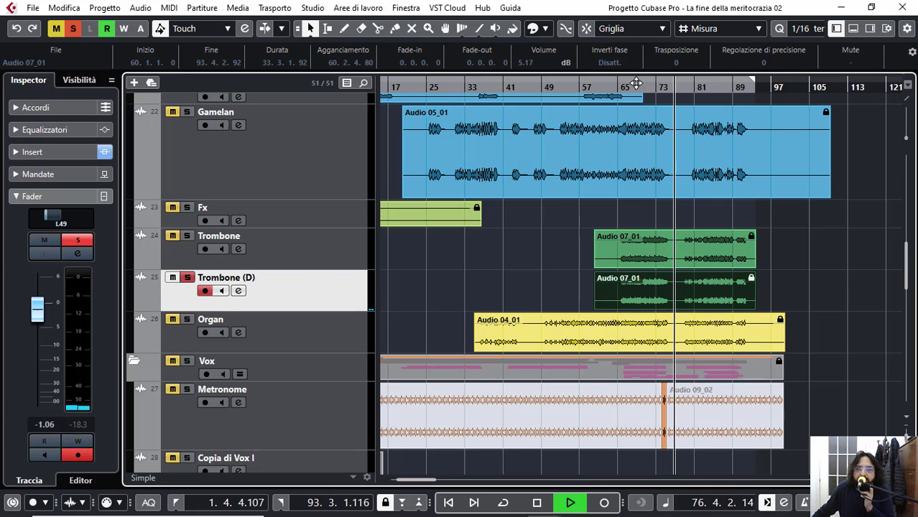
left_click_drag(636, 84, 617, 100)
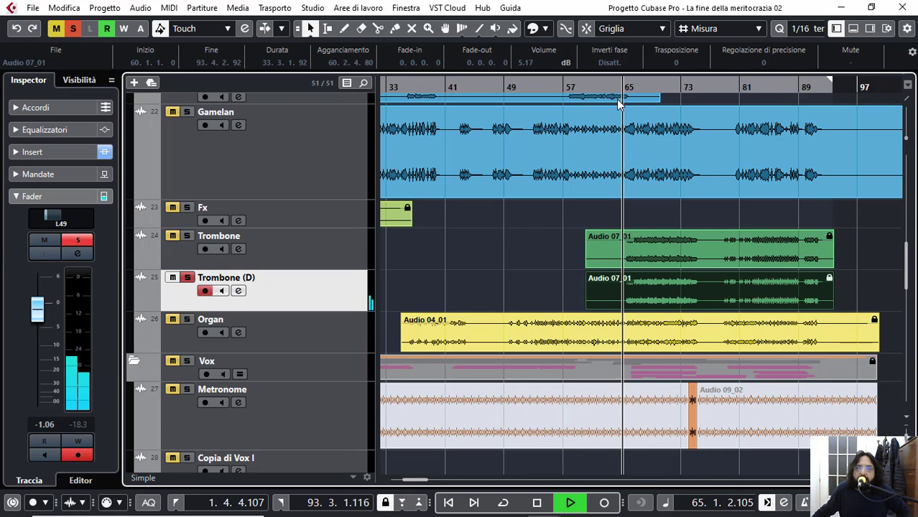
Listen to the soloed Trombone (D) track and stop playback at about bar 70.
left_click(188, 252)
left_click(183, 298)
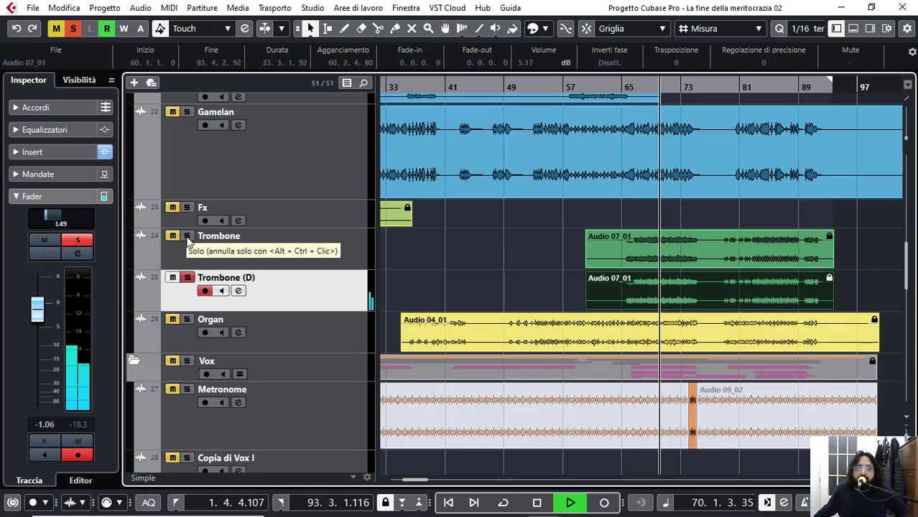
key("space")
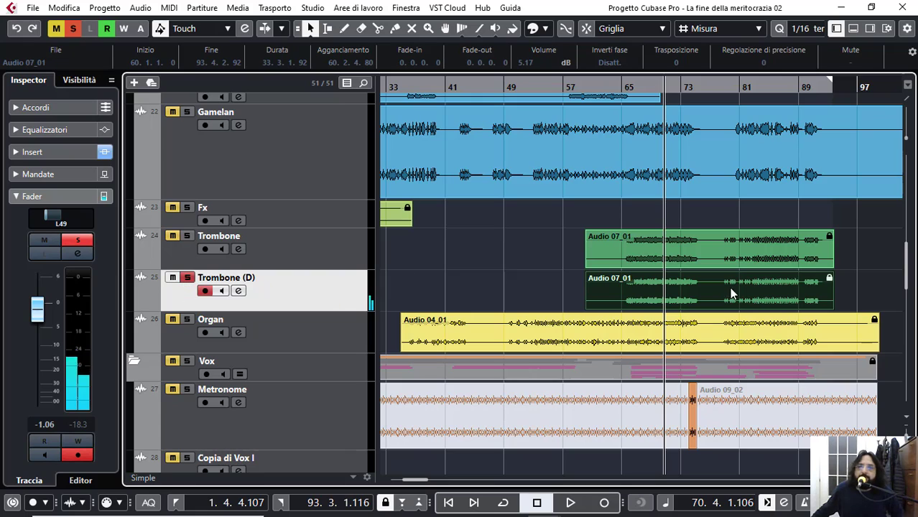
key("6")
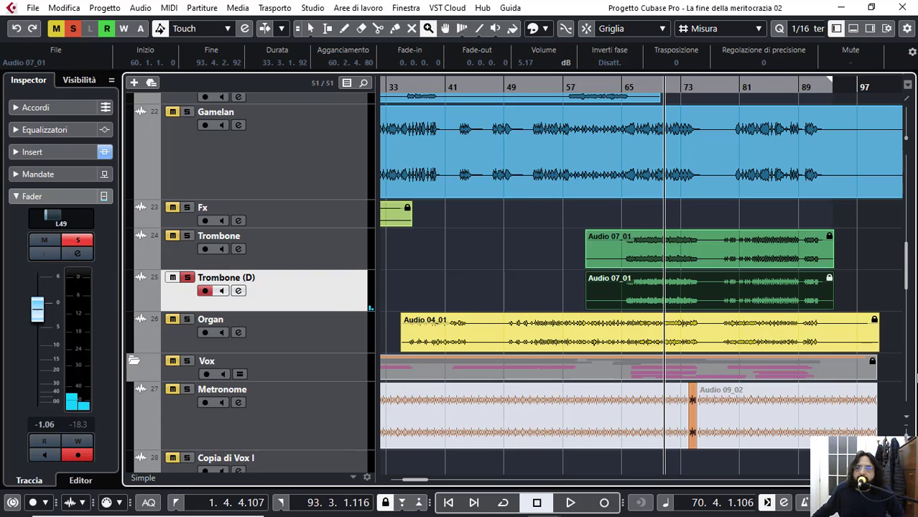
key("1")
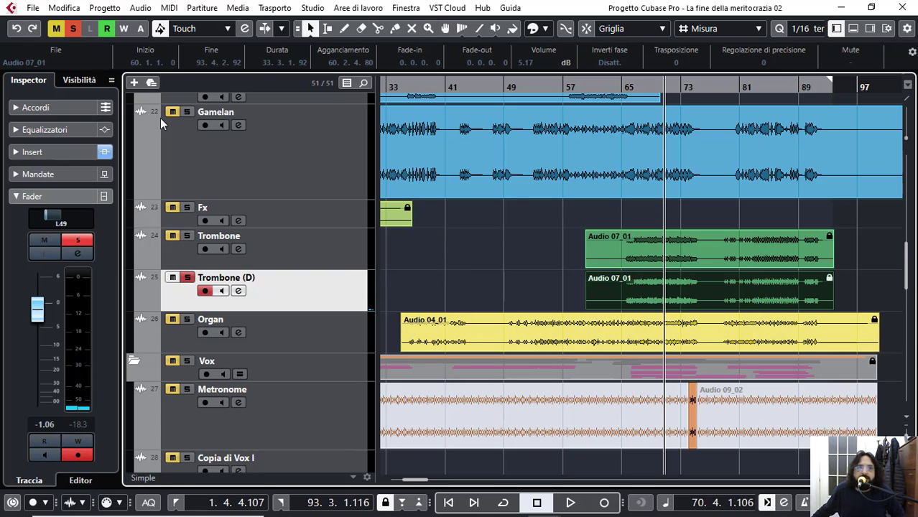
Lock the Audio 07_01 event on the Trombone (D) track and apply Unlock to it.
left_click(64, 8)
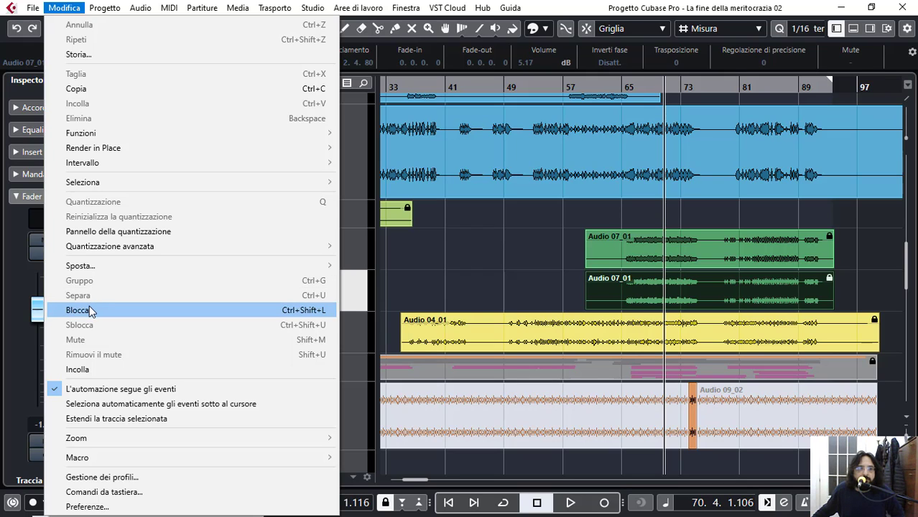
left_click(450, 286)
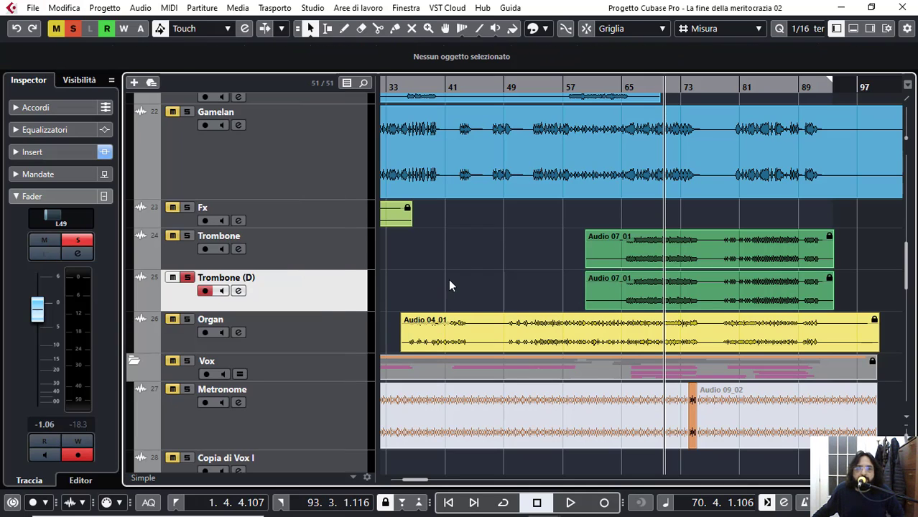
left_click(657, 292)
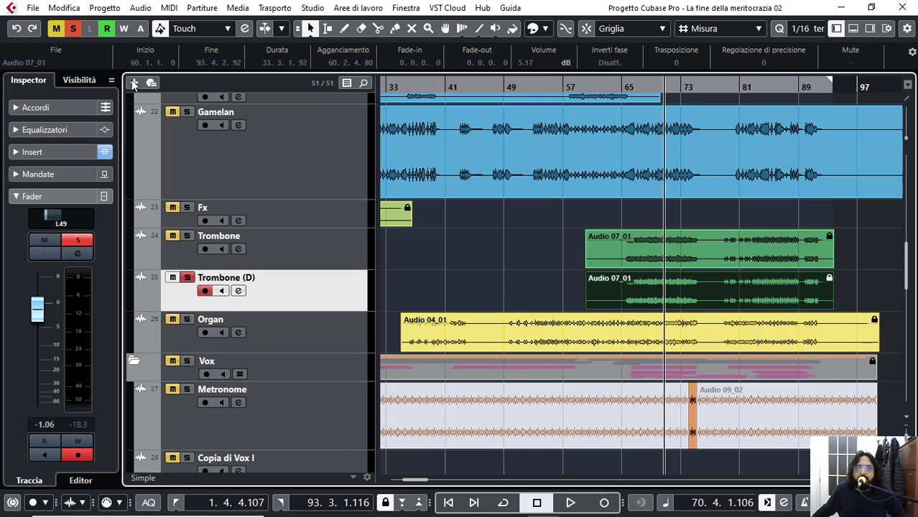
left_click(65, 9)
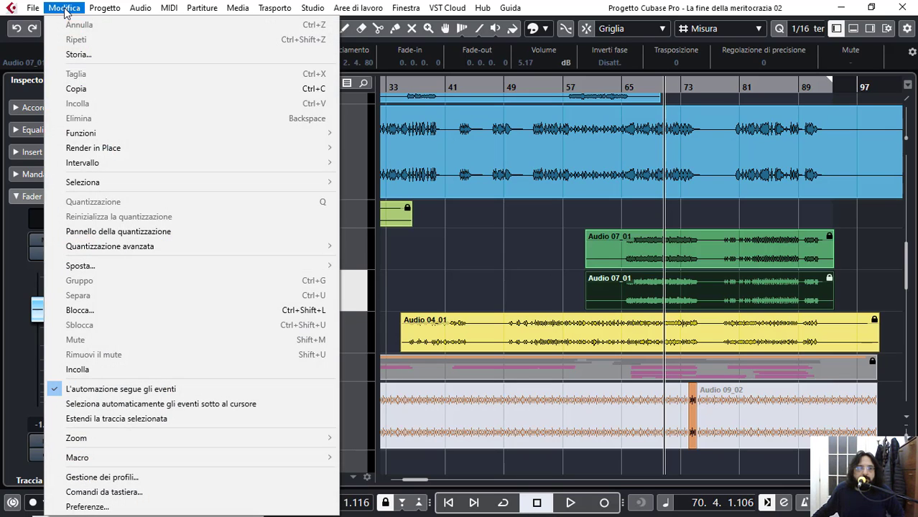
left_click(94, 310)
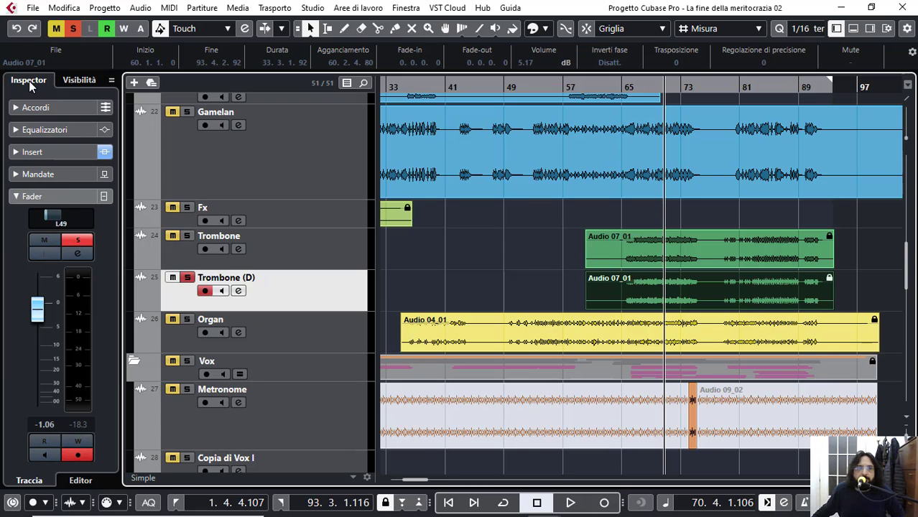
left_click(62, 9)
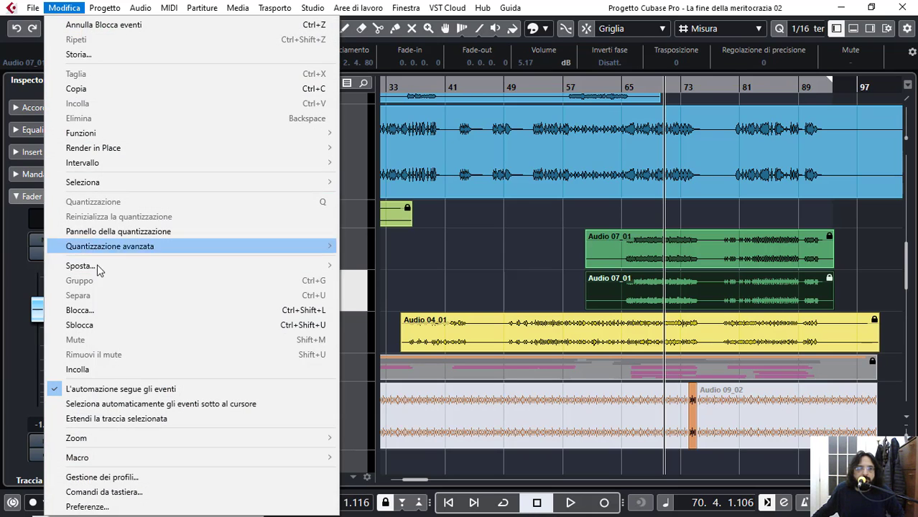
left_click(102, 325)
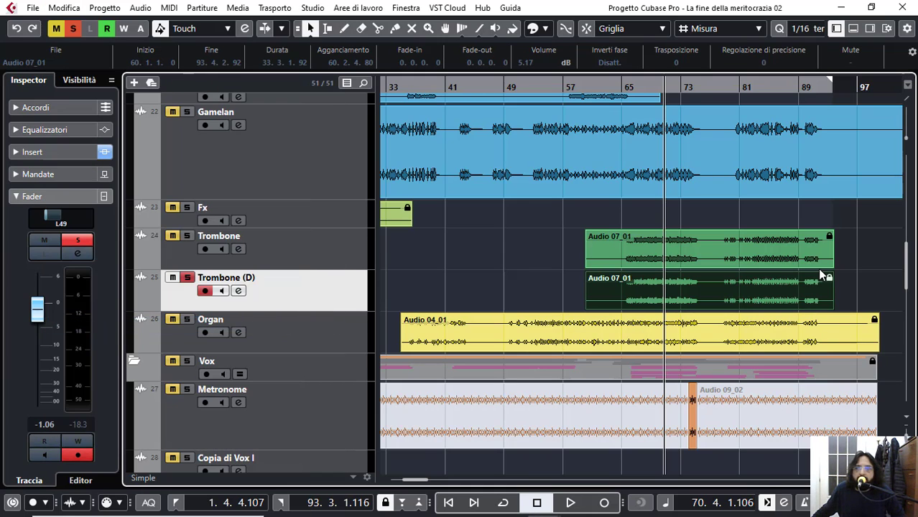
Look through the audio processes offered for the Trombone (D) event.
right_click(614, 297)
mouse_move(674, 189)
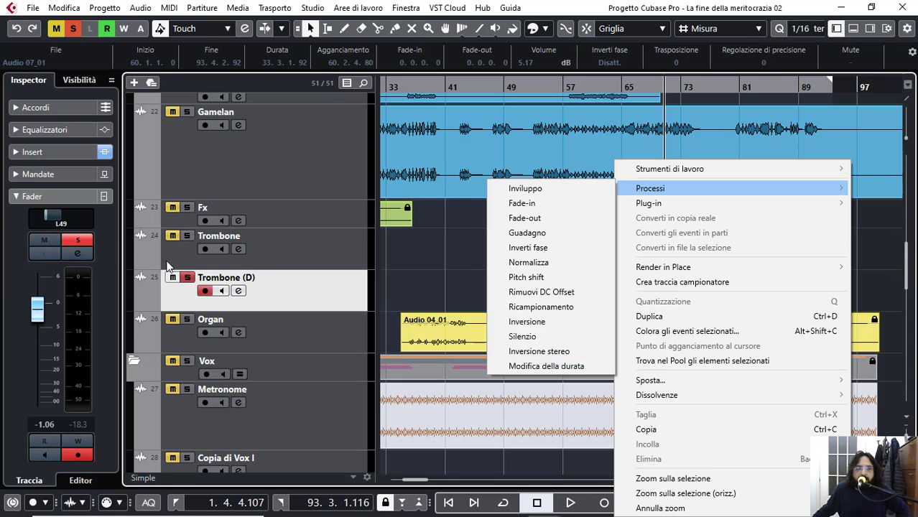
Solo Trombone in place of Trombone (D), resume playback from about bar 70 and select the two tracks in turn for comparison.
left_click(189, 280)
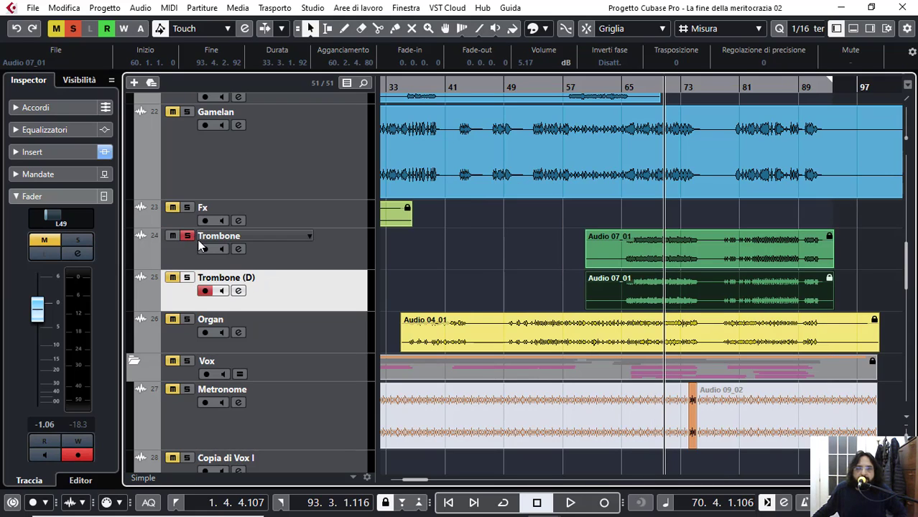
key("space")
left_click(184, 262)
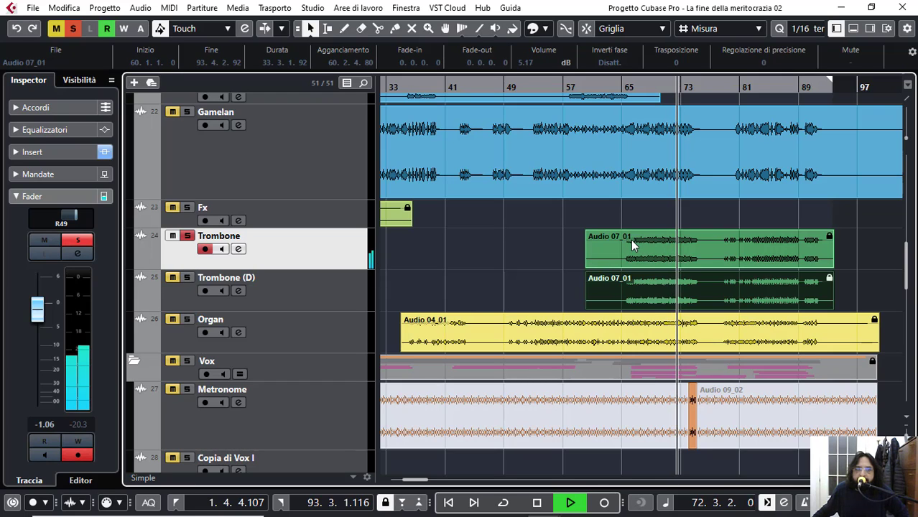
left_click(307, 292)
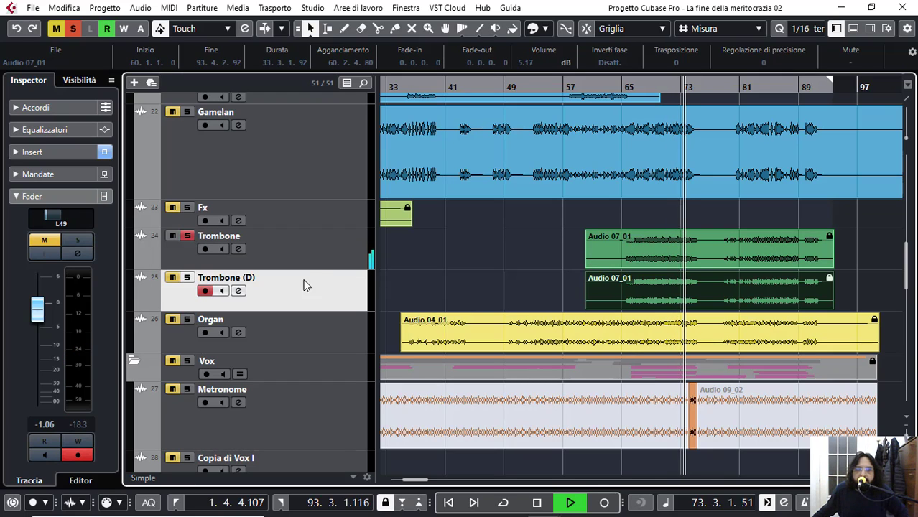
left_click(303, 248)
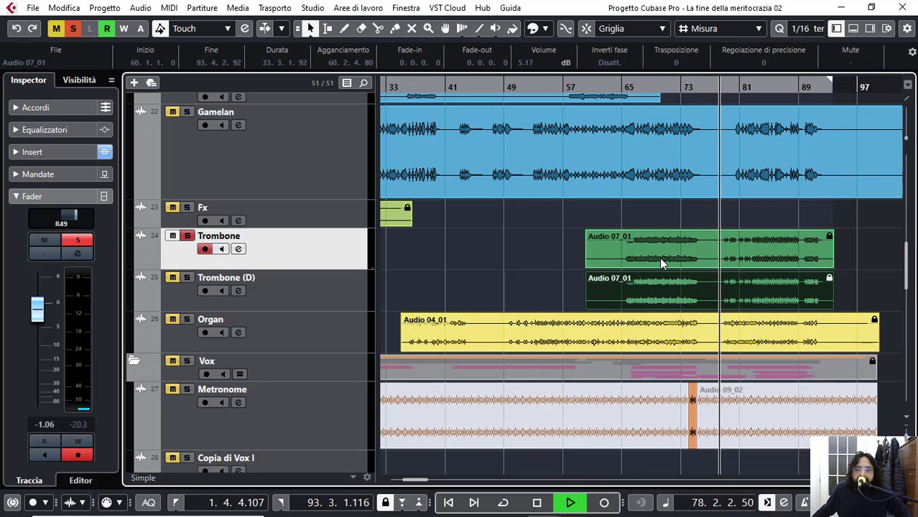
left_click(355, 291)
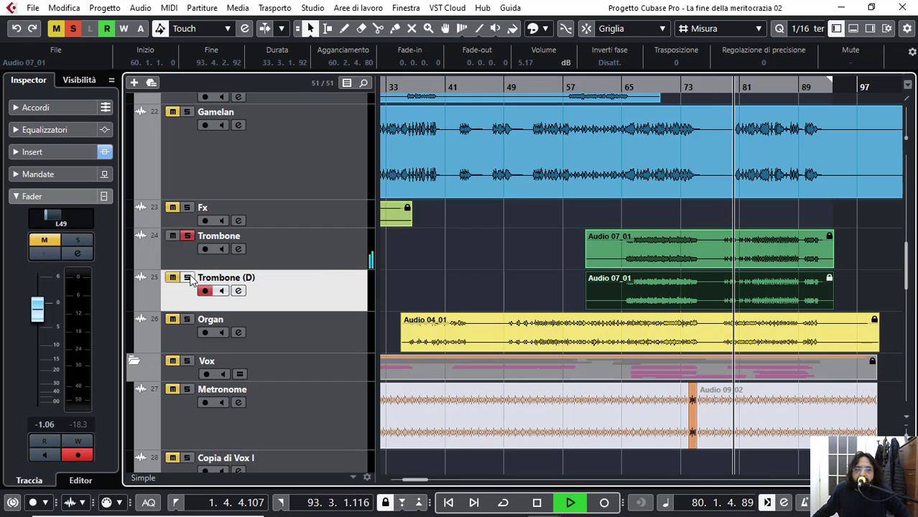
Solo Trombone (D) together with Trombone, stop playback at about bar 80 and select the Trombone (D) track.
key("Up")
key("space")
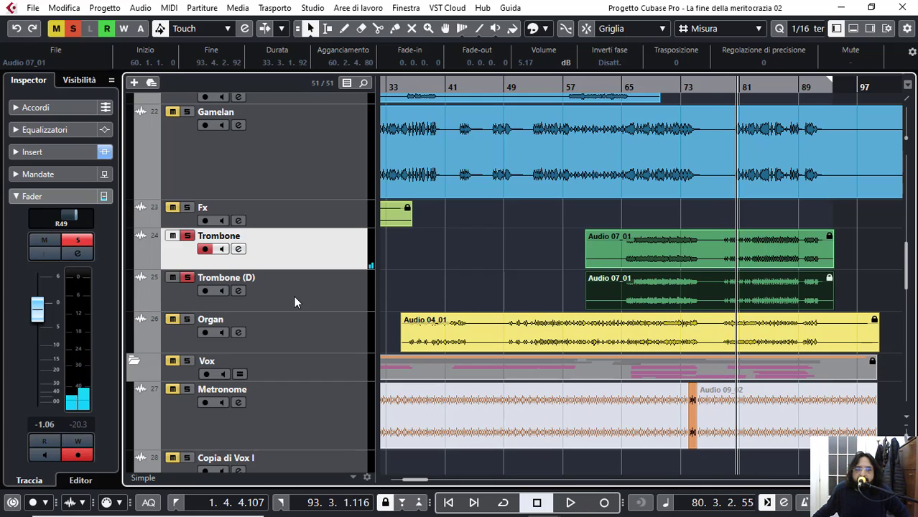
left_click(294, 302)
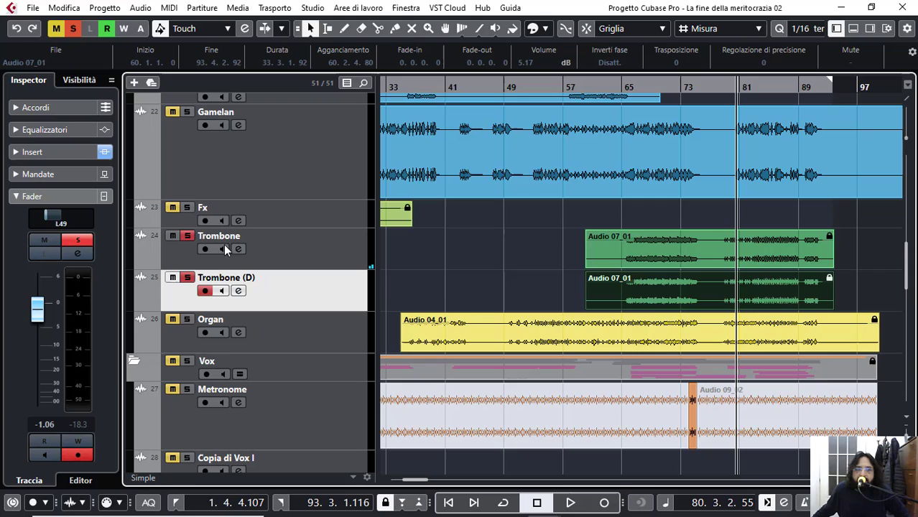
Bring up the Inversione stereo process for the Trombone (D) event, close the offline processing window and deselect the event.
right_click(647, 293)
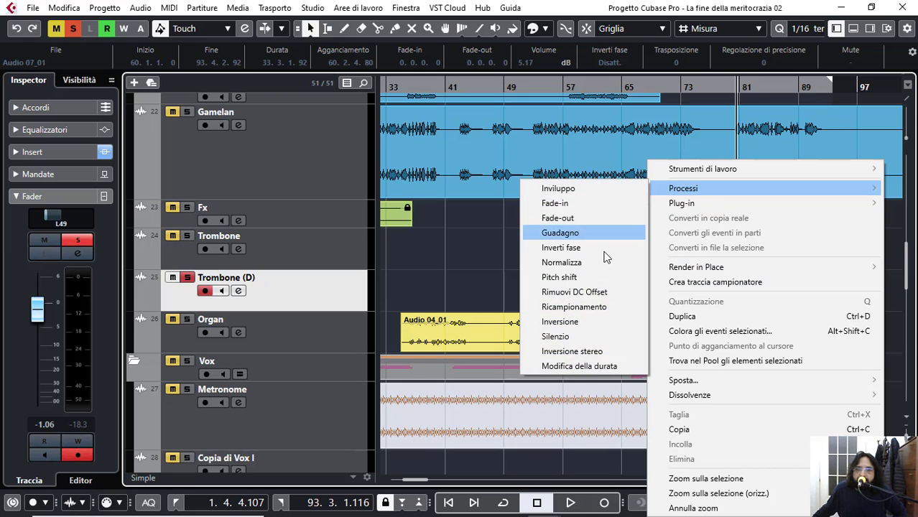
left_click(597, 350)
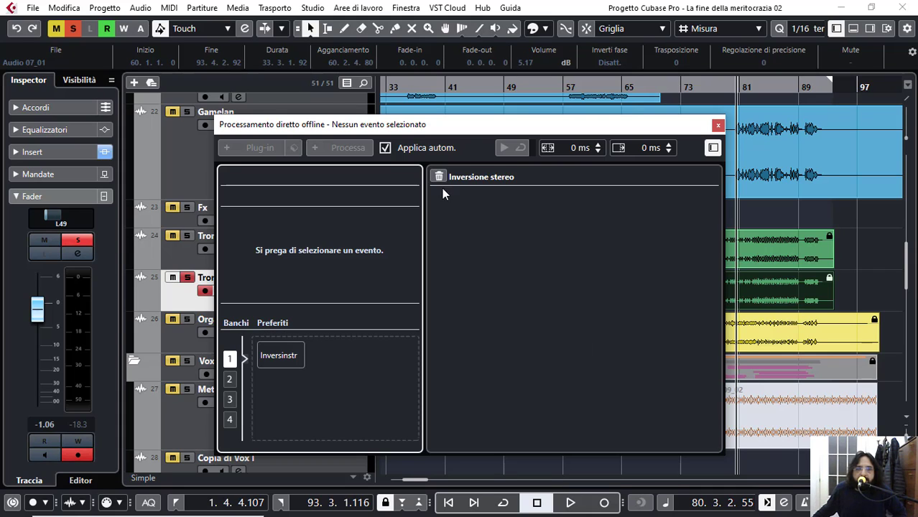
left_click(718, 126)
left_click(560, 283)
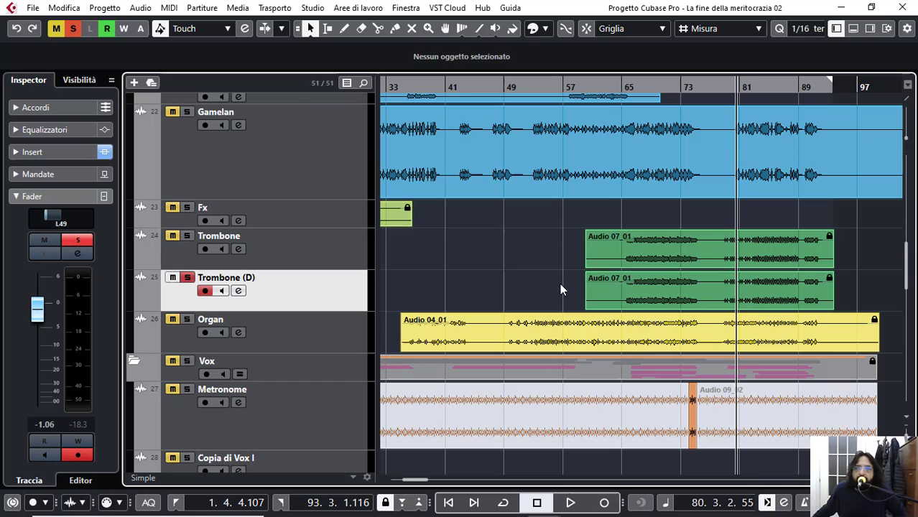
Try to apply the Inversione stereo process to the Trombone (D) event once more and close the offline processing window.
left_click(615, 293)
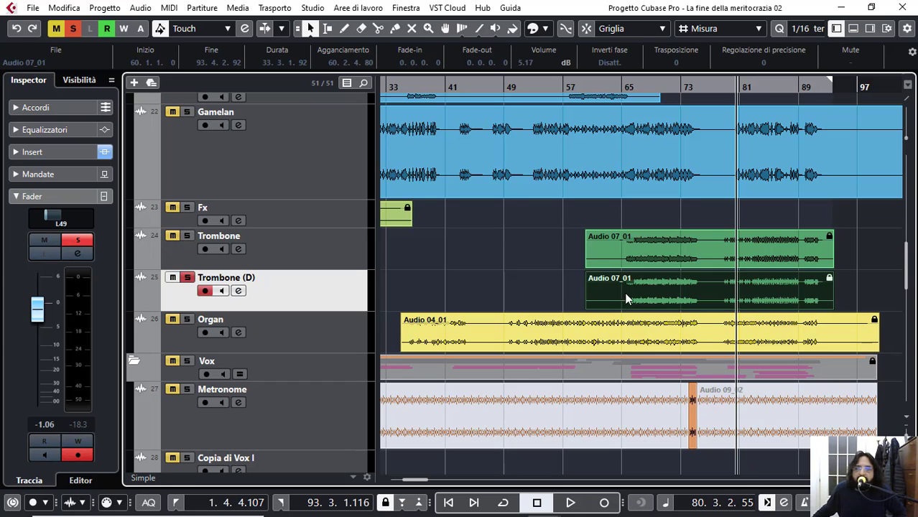
right_click(663, 288)
mouse_move(703, 188)
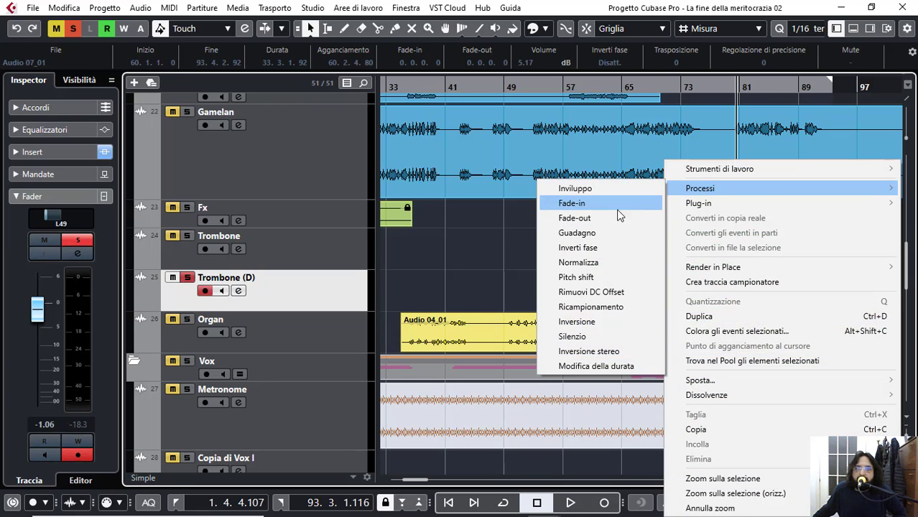
left_click(607, 353)
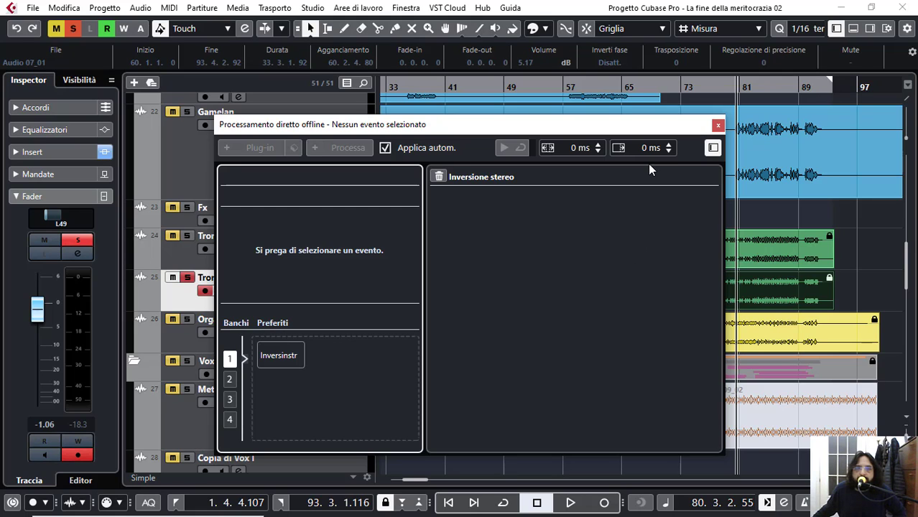
left_click(718, 127)
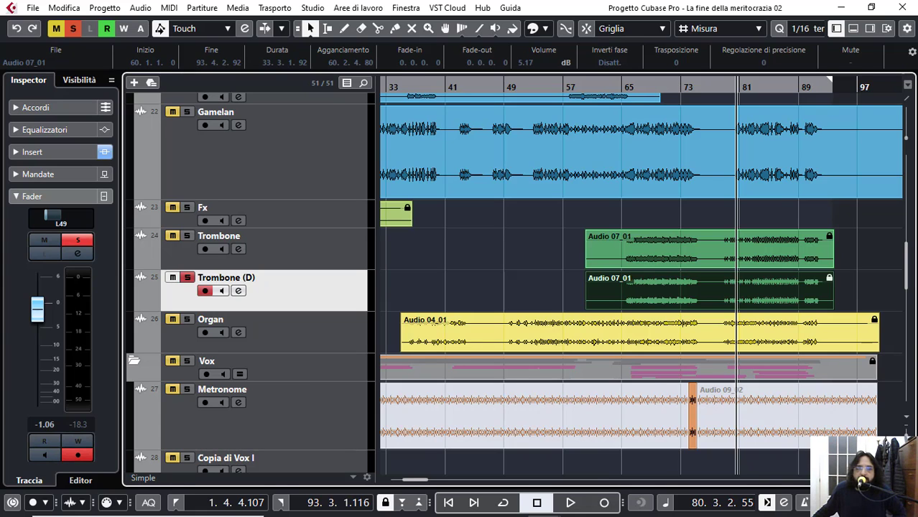
Expand the NE folder track to check its Click base event, and collapse the folder.
key("g")
key("g")
key("g")
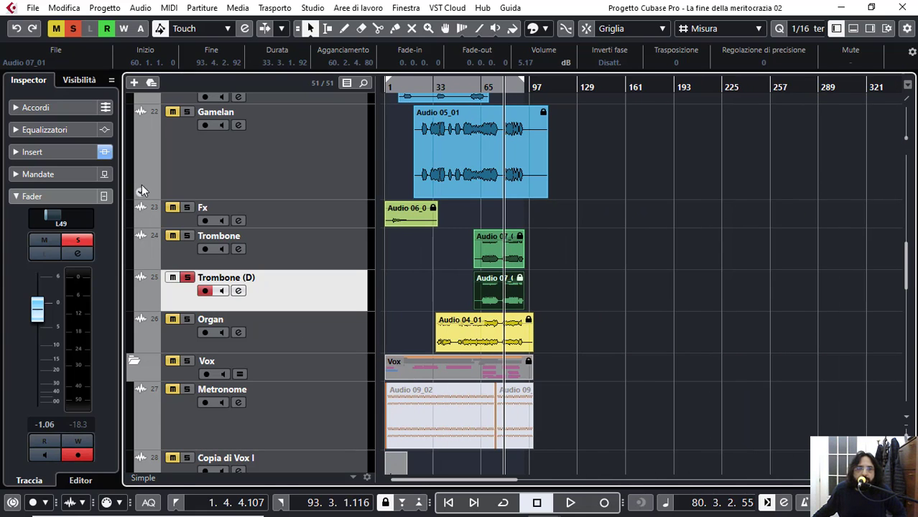
scroll(144, 171, "up", 10)
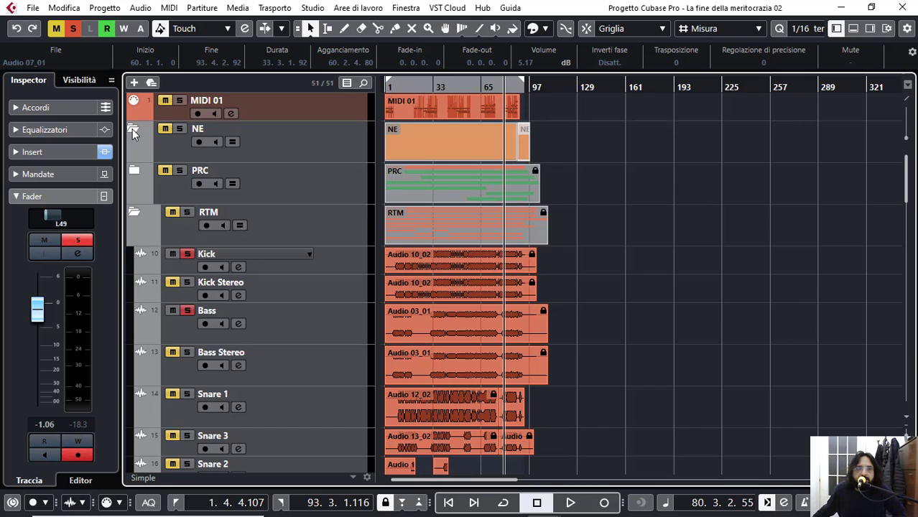
left_click(132, 128)
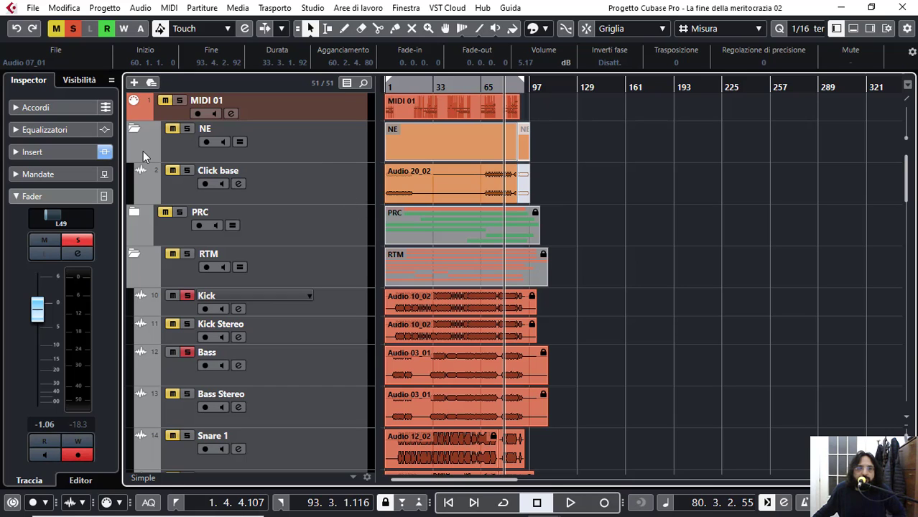
left_click(133, 130)
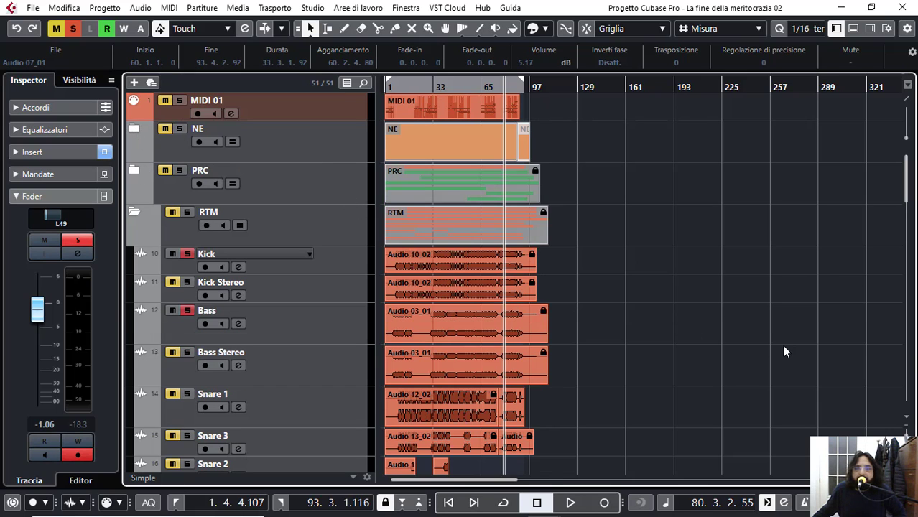
Examine the tracks below the trombones for an unlocked event, checking the Metronome track and the commands offered for the Copia di Vox I_25 event.
scroll(781, 345, "down", 8)
scroll(641, 352, "down", 2)
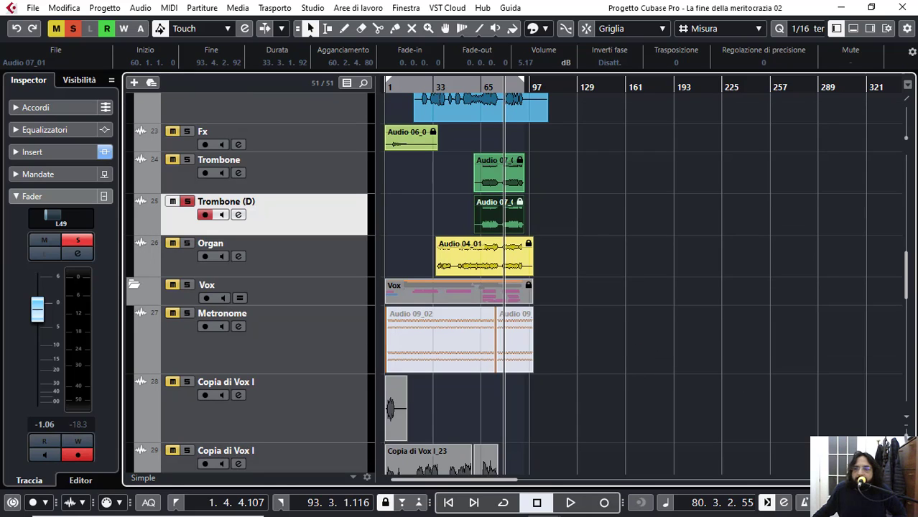
key("h")
key("h")
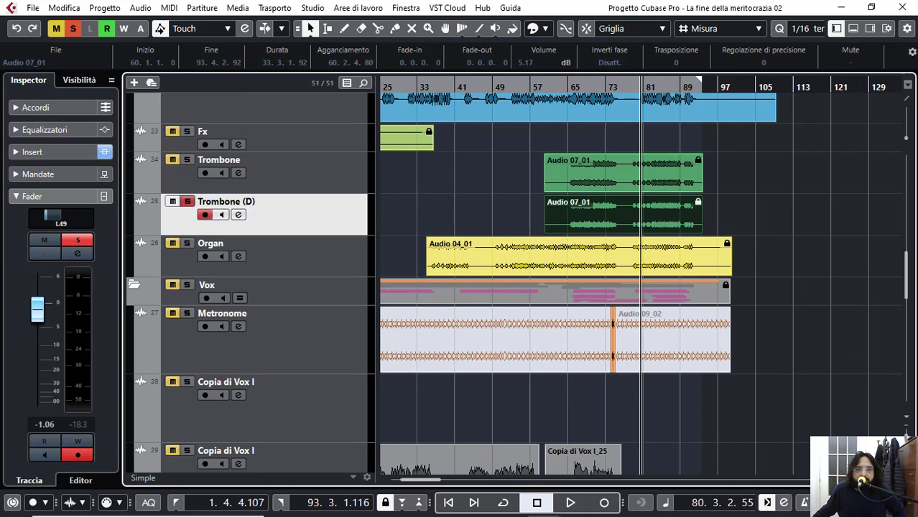
left_click(315, 357)
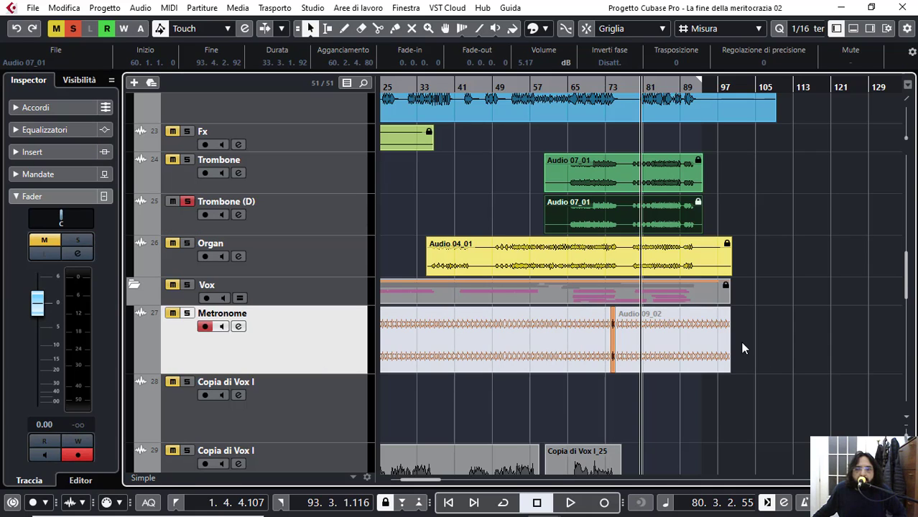
scroll(700, 420, "down", 4)
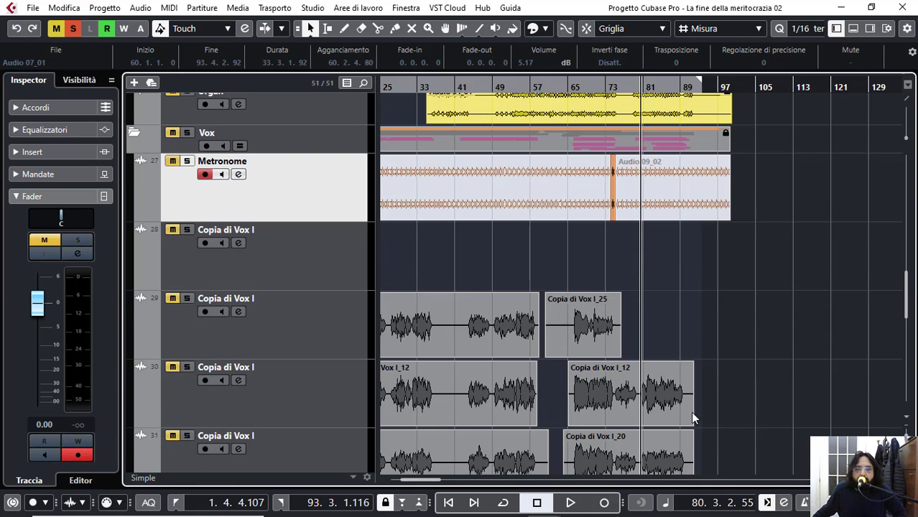
left_click(593, 333)
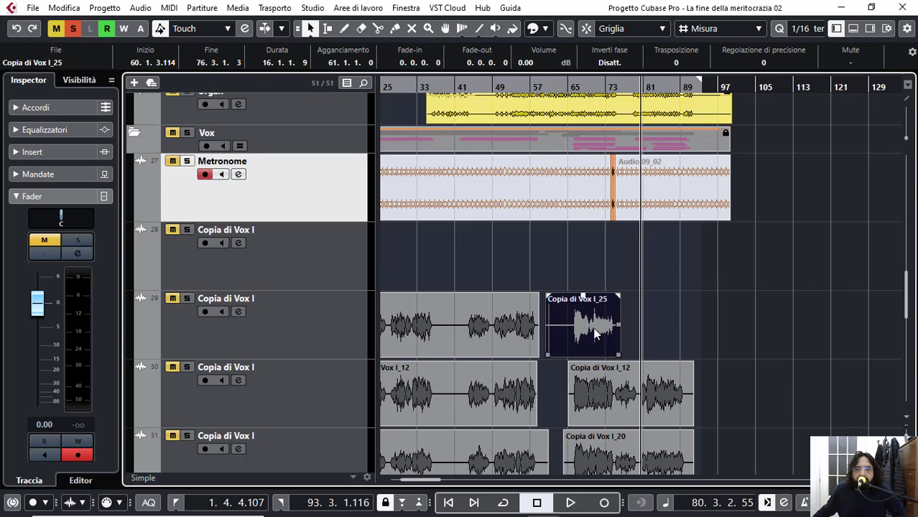
right_click(594, 332)
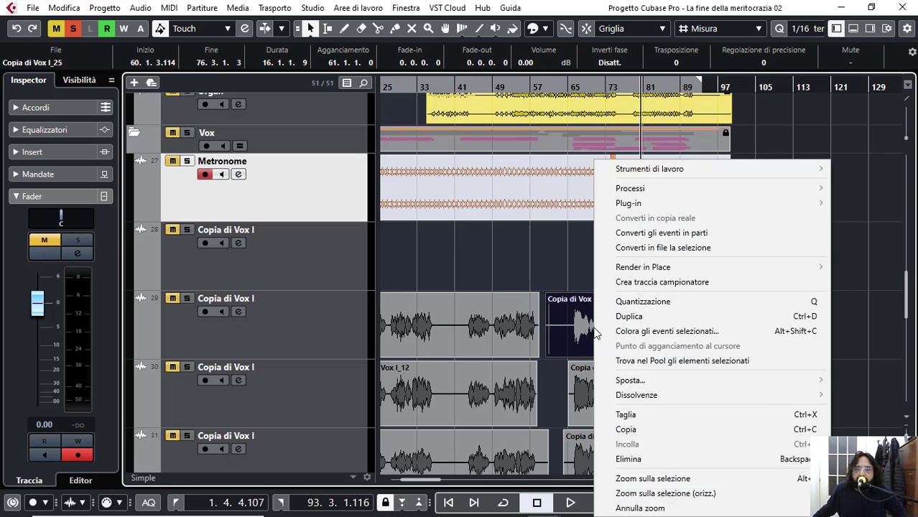
left_click(336, 250)
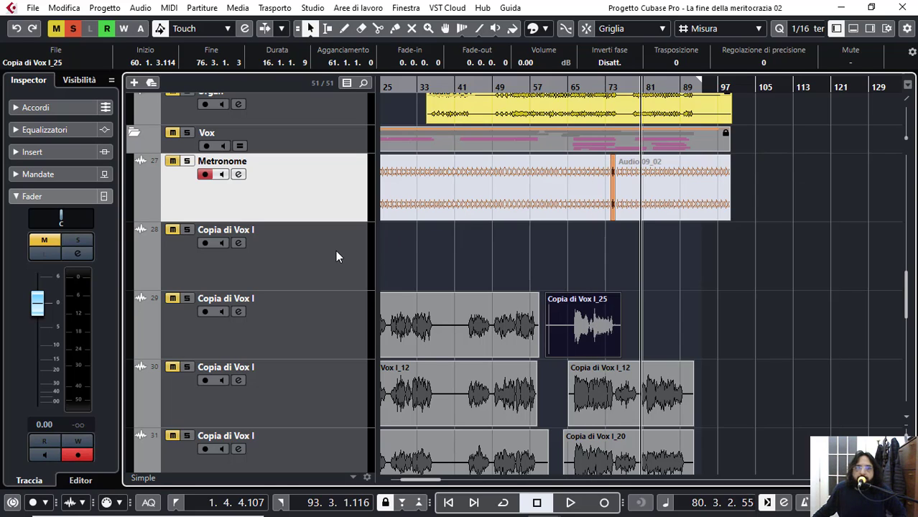
Unmute the Audio 09_02 event starting at bar 75 on the Metronome track and return to the selection tool.
left_click(677, 197)
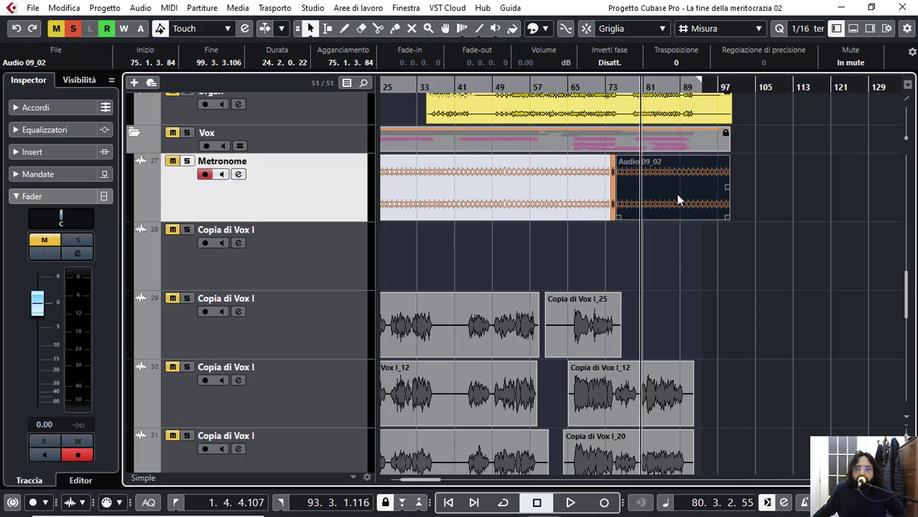
right_click(677, 194)
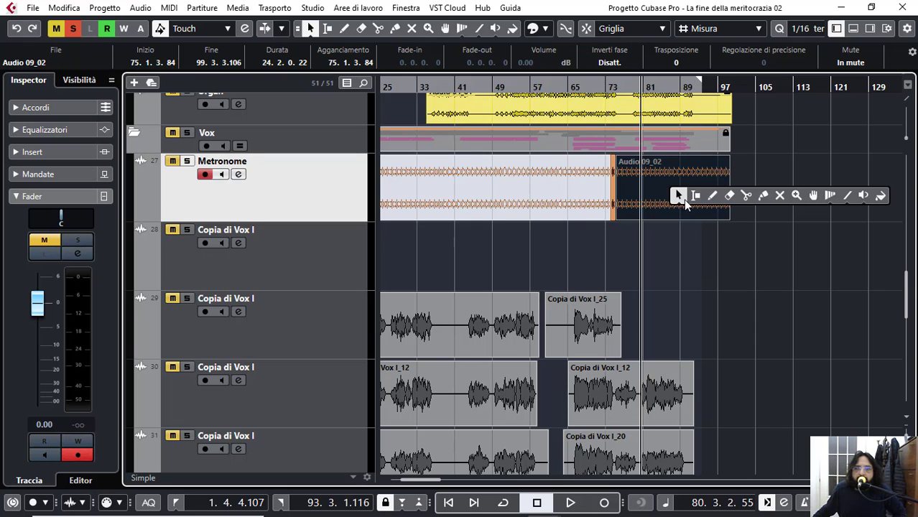
left_click(779, 196)
left_click(808, 230)
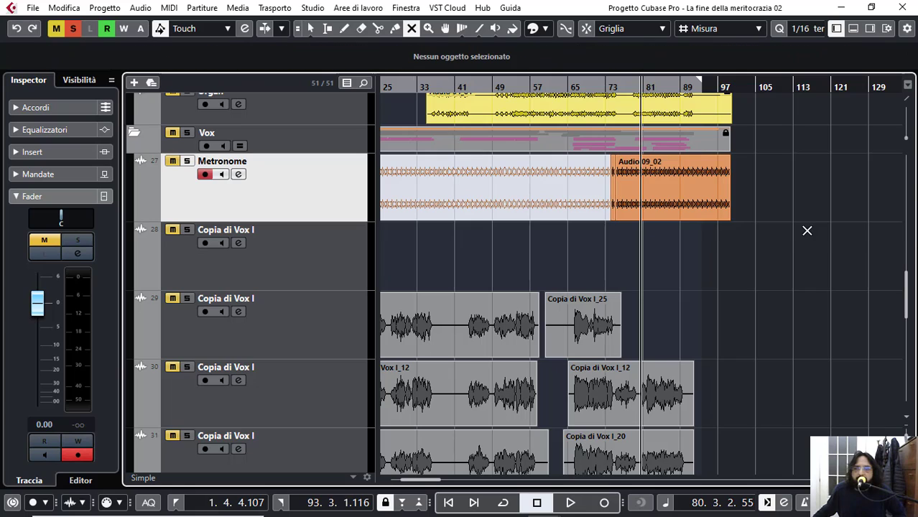
right_click(808, 231)
left_click(707, 231)
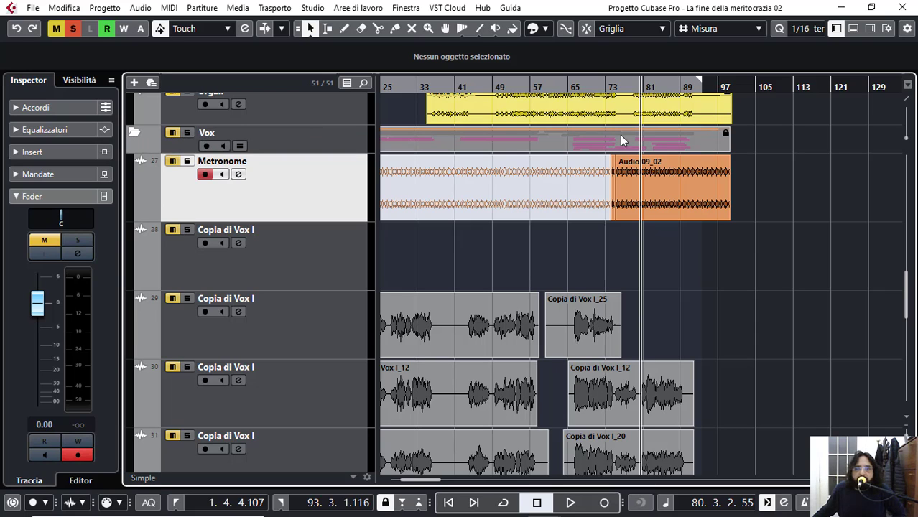
Bring up the Inversione stereo process for the Metronome's Audio 09_02 event, cancel applying it and close the offline processing window.
left_click(704, 197)
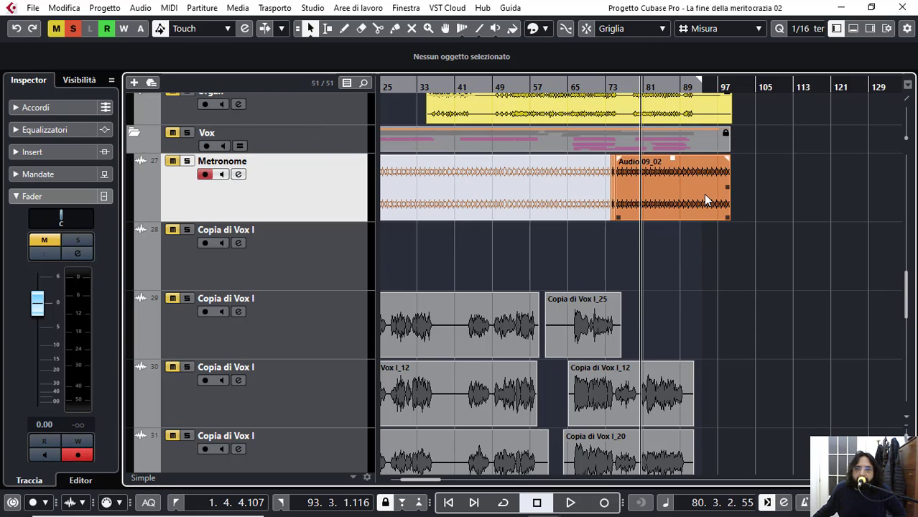
right_click(703, 195)
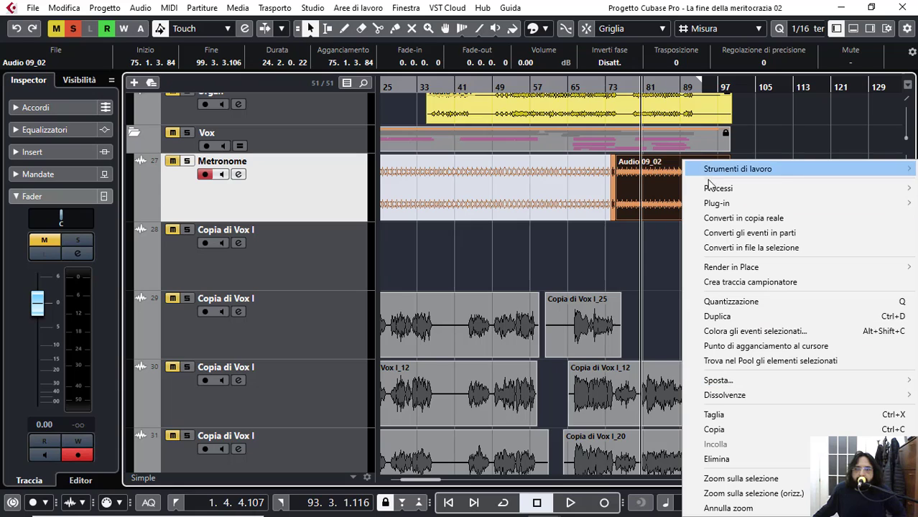
mouse_move(708, 190)
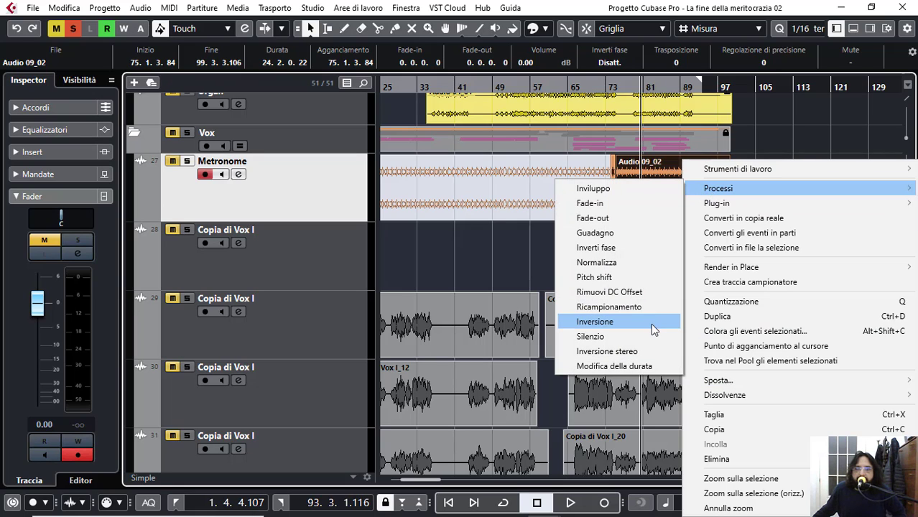
left_click(652, 353)
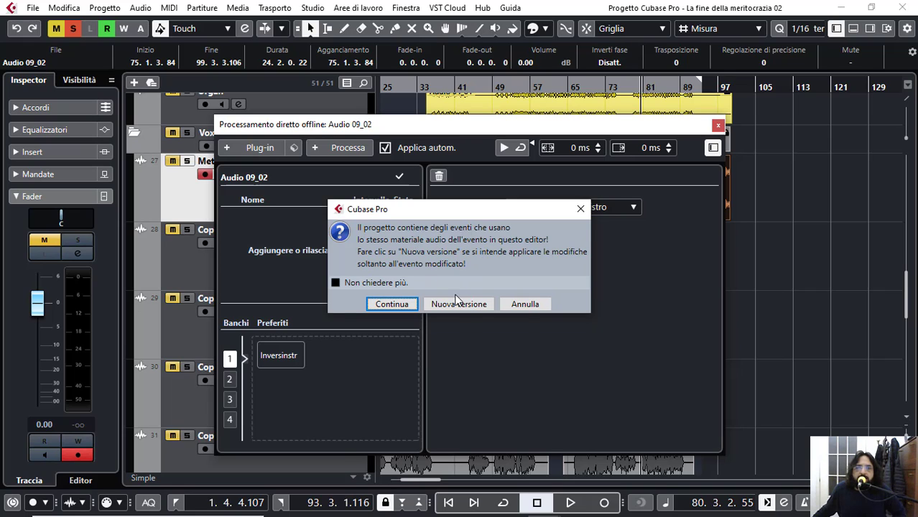
left_click(545, 305)
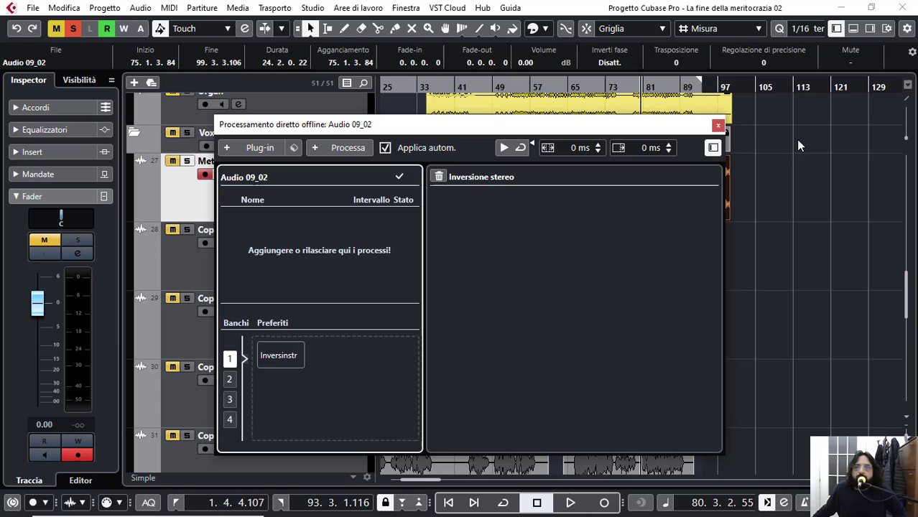
left_click(718, 127)
Mute the Metronome track's Audio 09_02 event starting at bar 75 with the Mute tool.
right_click(753, 220)
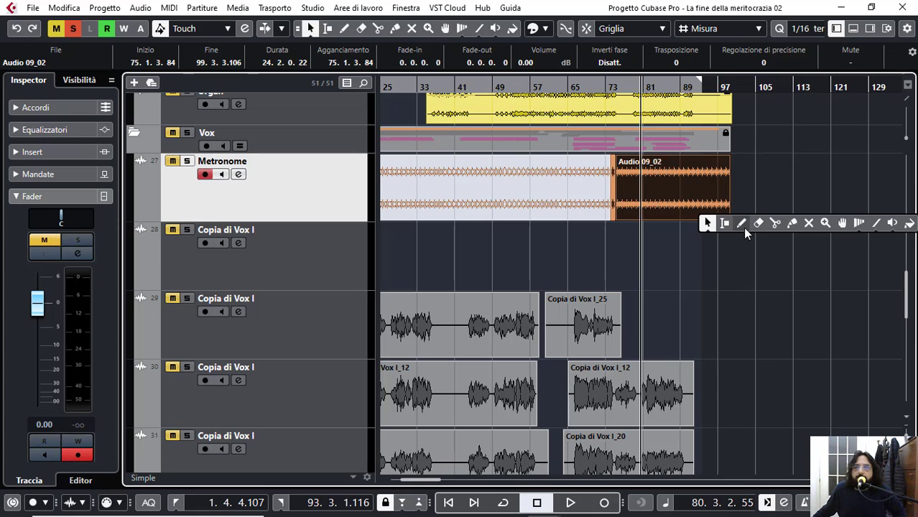
left_click(796, 225)
right_click(656, 262)
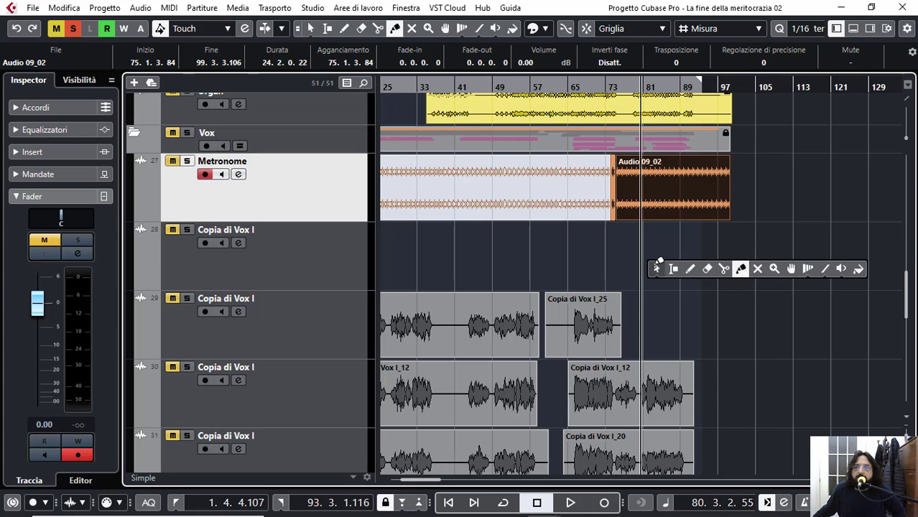
left_click(757, 269)
left_click(676, 199)
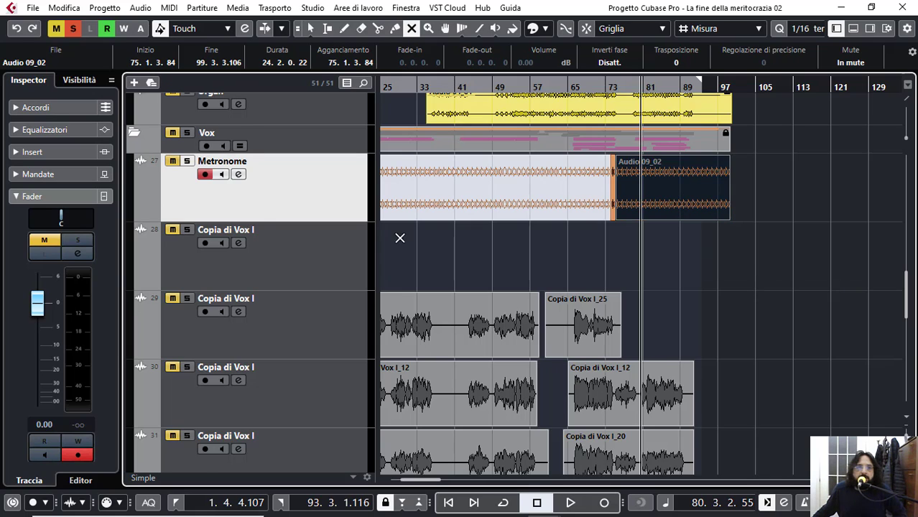
Select the Trombone (D) track and increase its height.
scroll(292, 194, "up", 5)
left_click(293, 302)
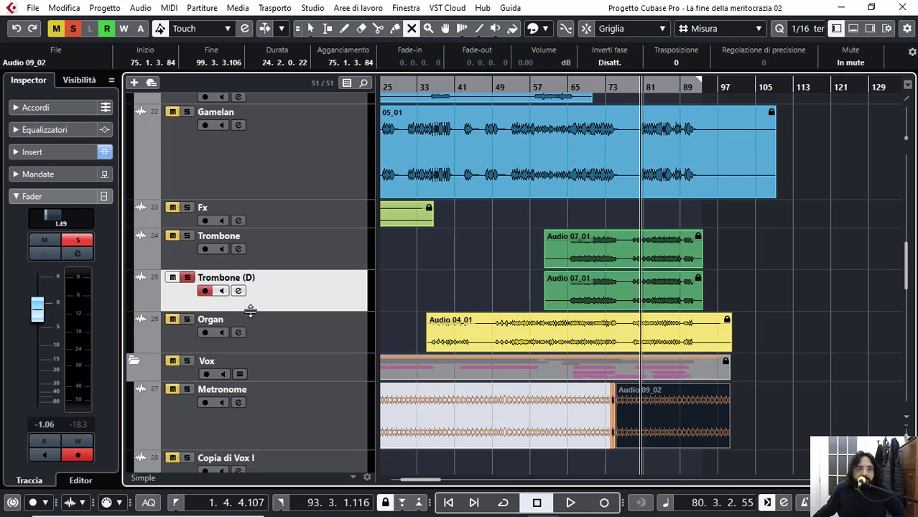
left_click_drag(249, 311, 248, 346)
Add the Blocca control to the visible controls of the audio tracks, then apply and accept the track controls configuration.
right_click(290, 293)
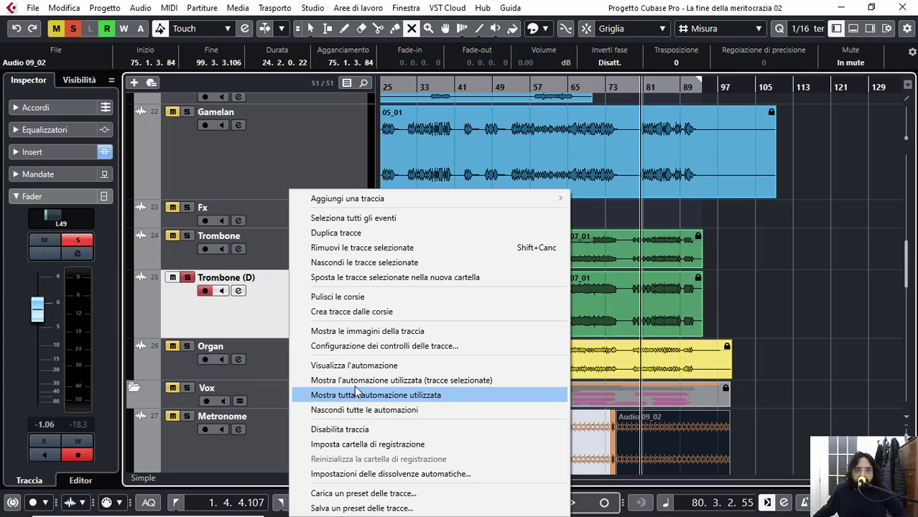
left_click(357, 346)
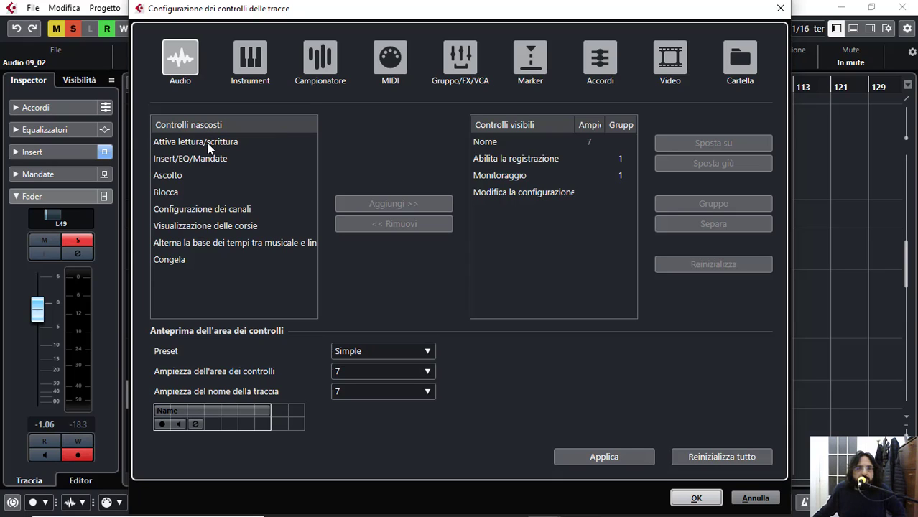
left_click(173, 192)
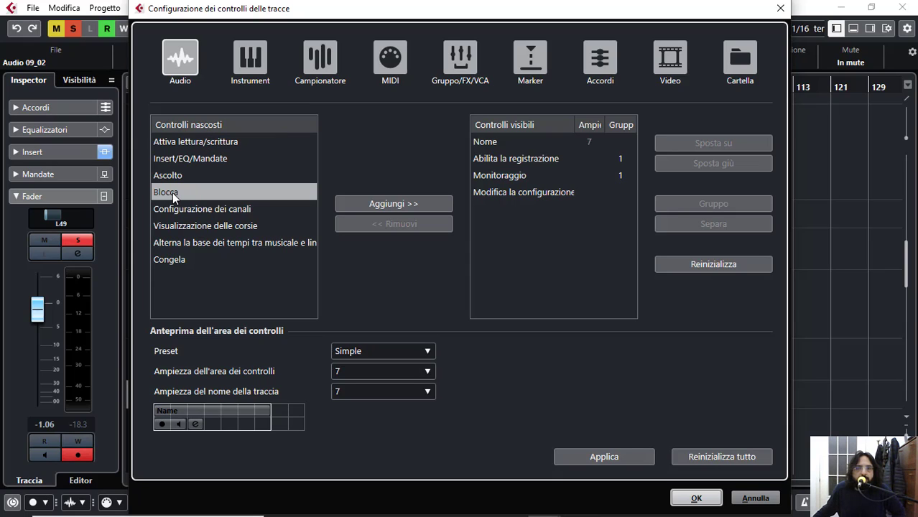
left_click(401, 204)
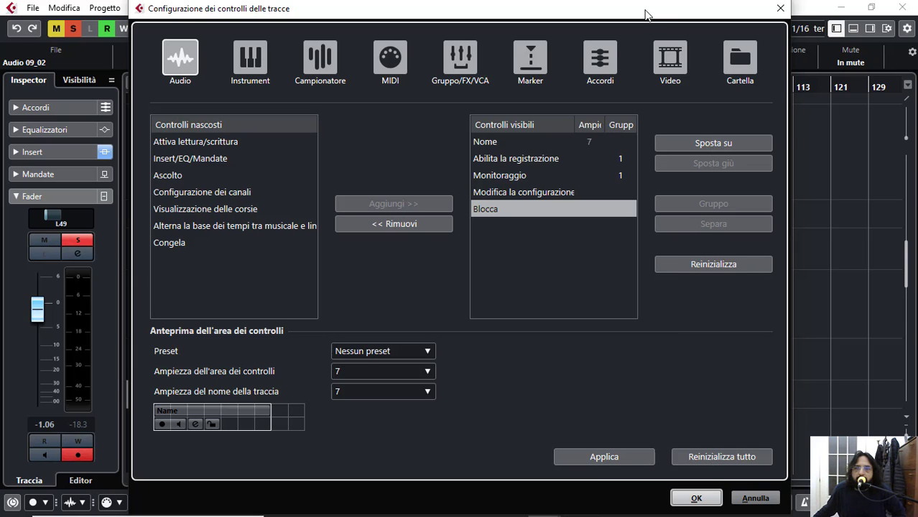
mouse_move(645, 14)
left_mouse_down()
mouse_move(726, 31)
mouse_move(632, 5)
left_mouse_up()
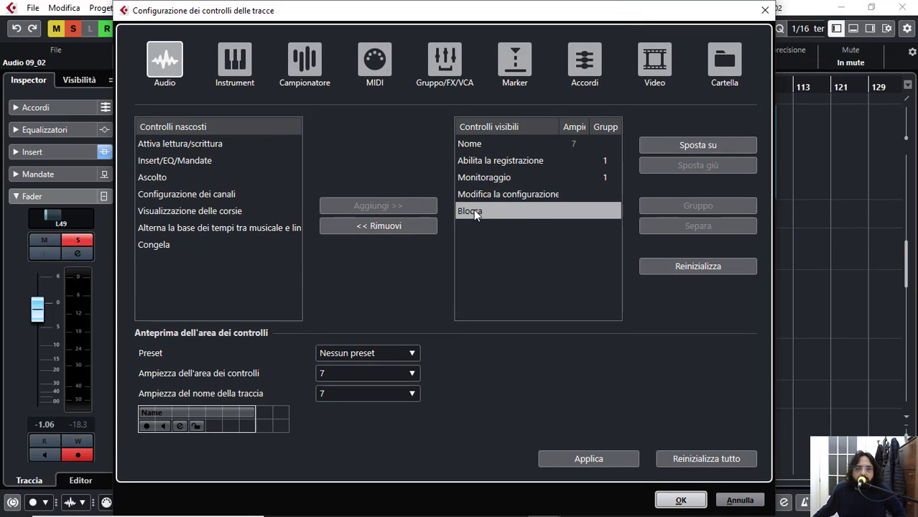
left_click(588, 459)
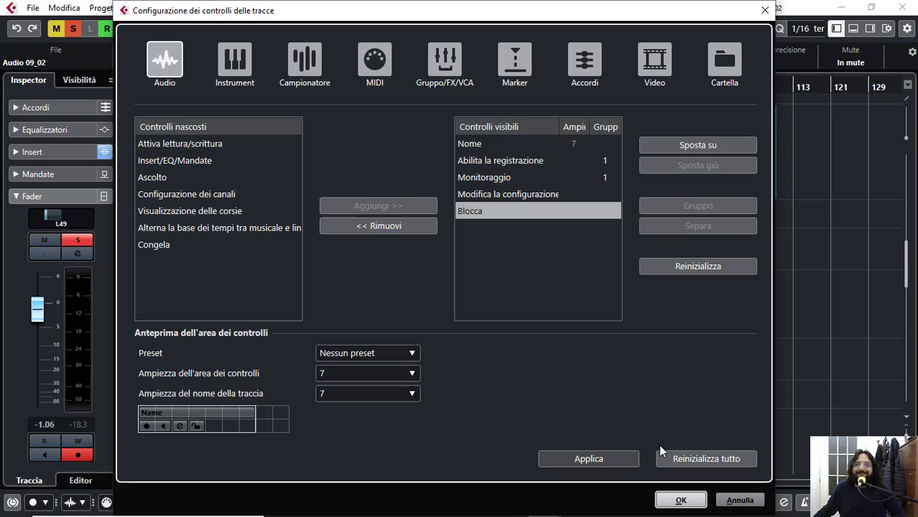
left_click(691, 503)
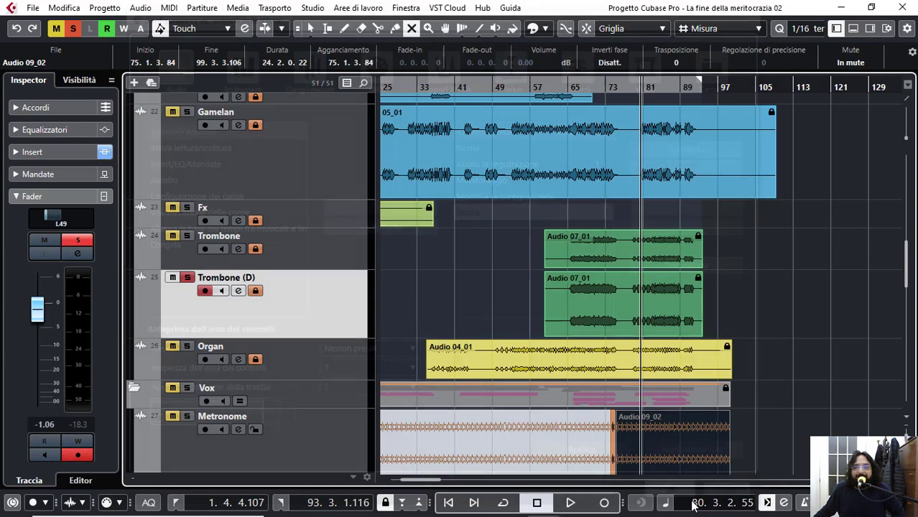
Unlock the Trombone (D) track, apply the Inversione stereo process to its Audio 07_01 event as a new version, and close the offline processing window.
left_click(255, 291)
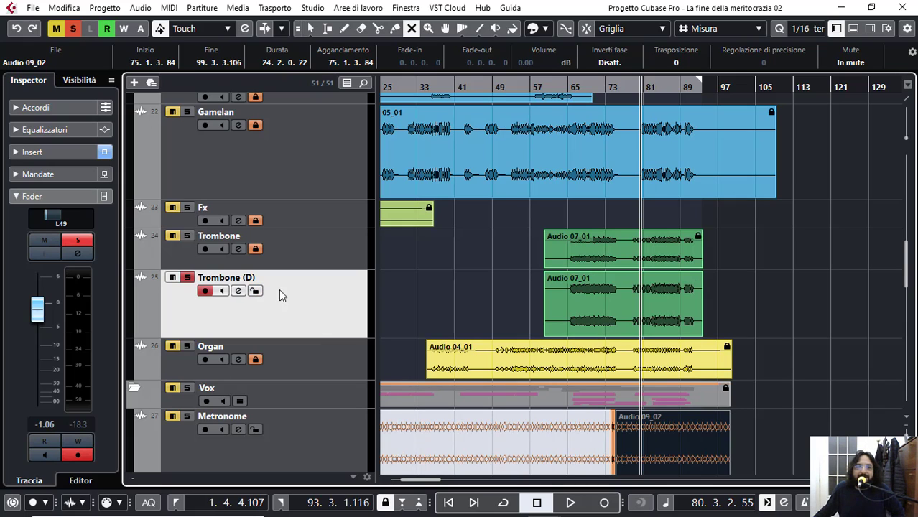
left_click(256, 291)
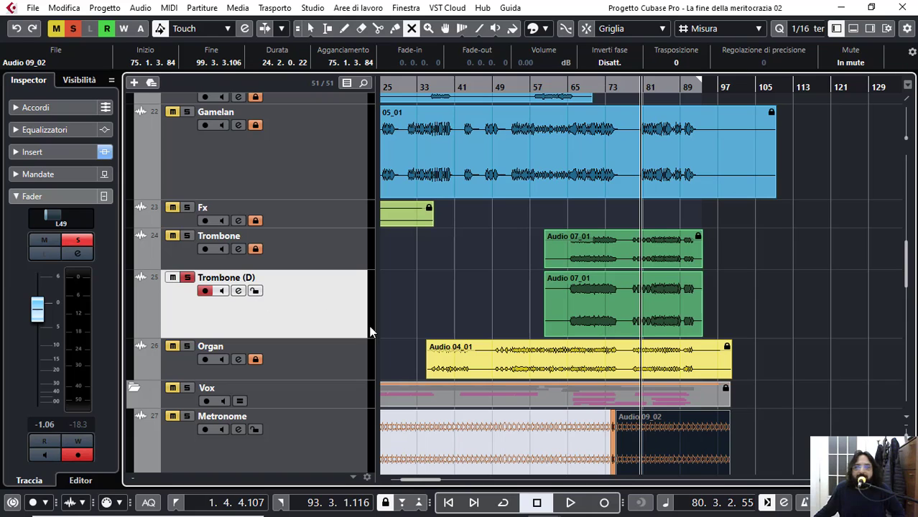
right_click(662, 298)
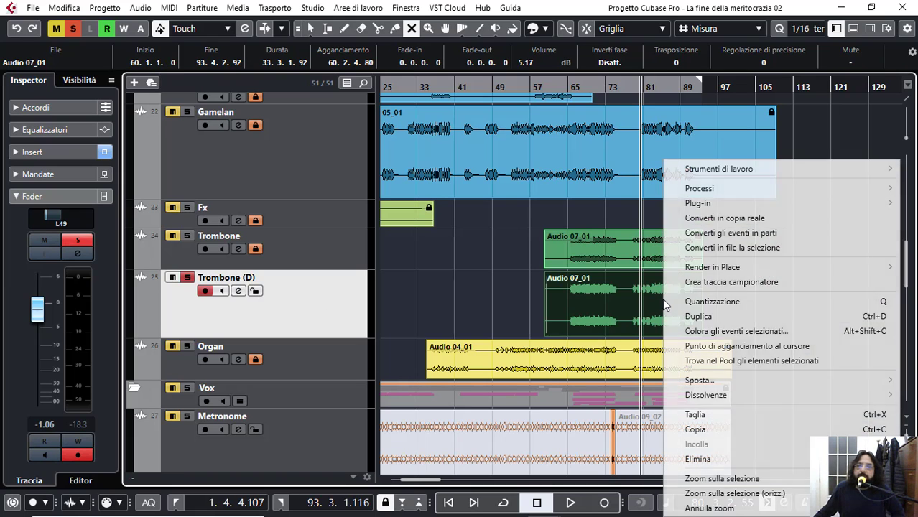
mouse_move(701, 188)
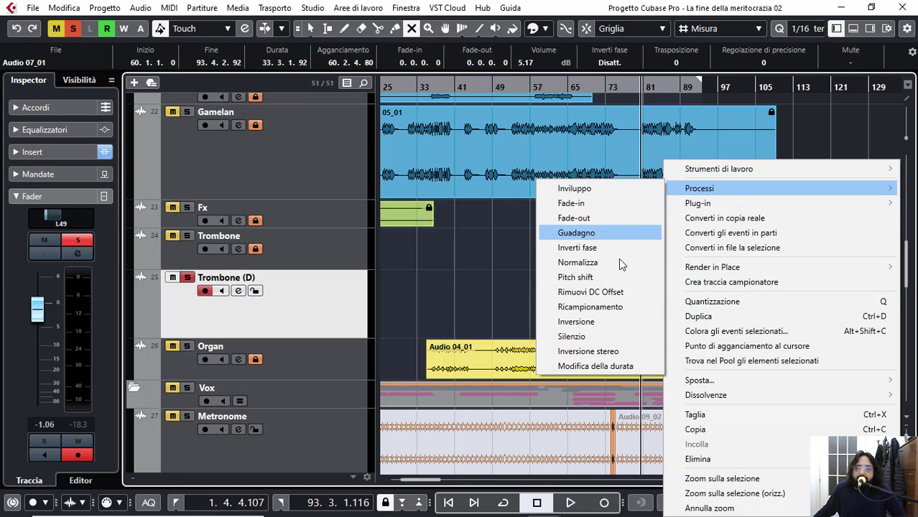
left_click(611, 351)
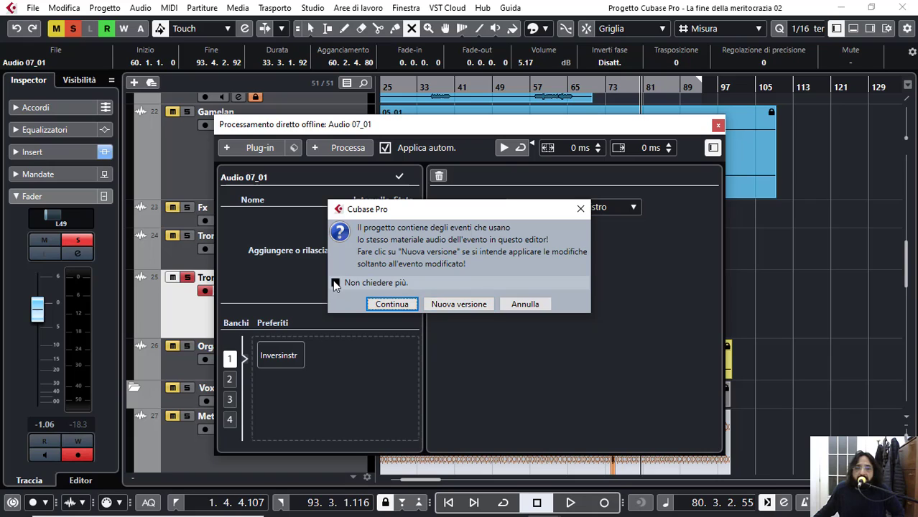
left_click(457, 306)
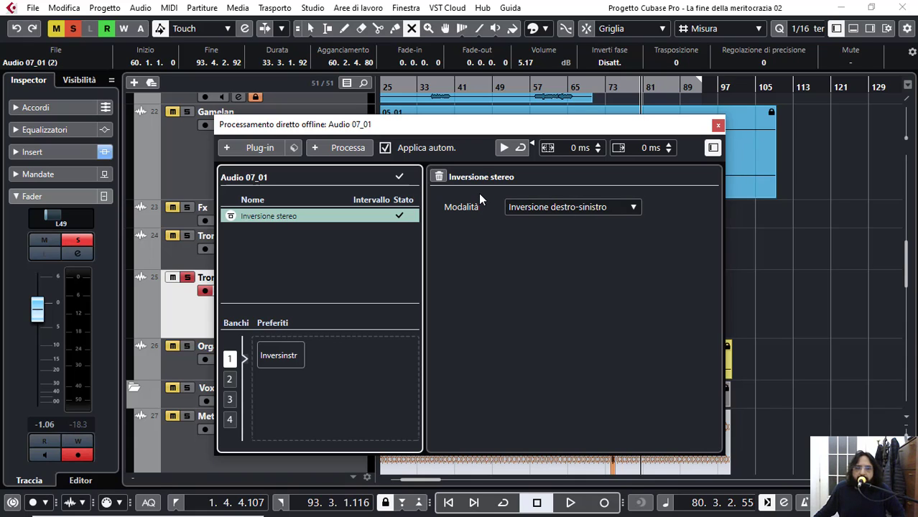
key("space")
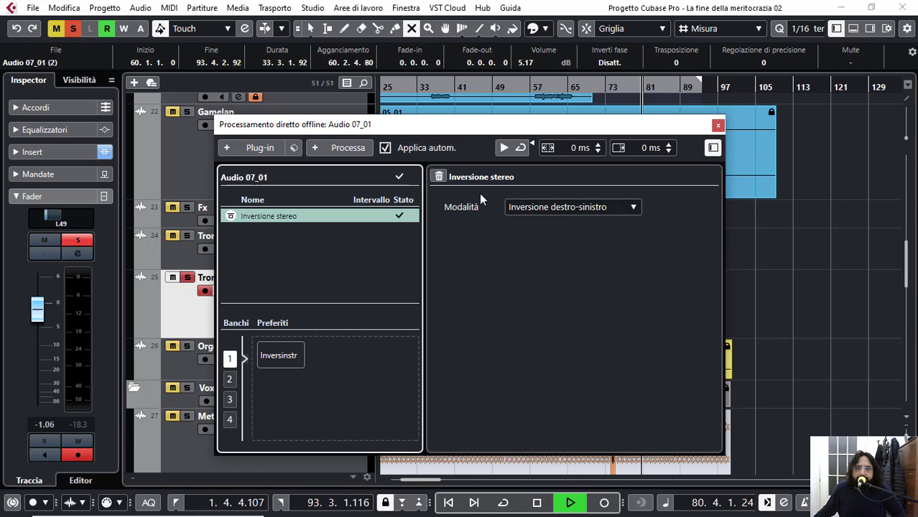
left_click(718, 126)
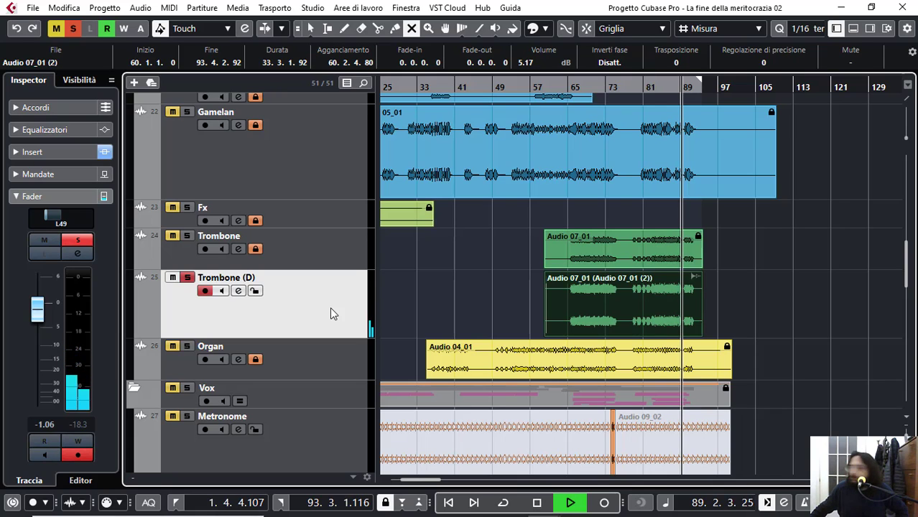
Play the Trombone (D) event from about bar 63 and check the inserts in its channel settings.
left_click(559, 87)
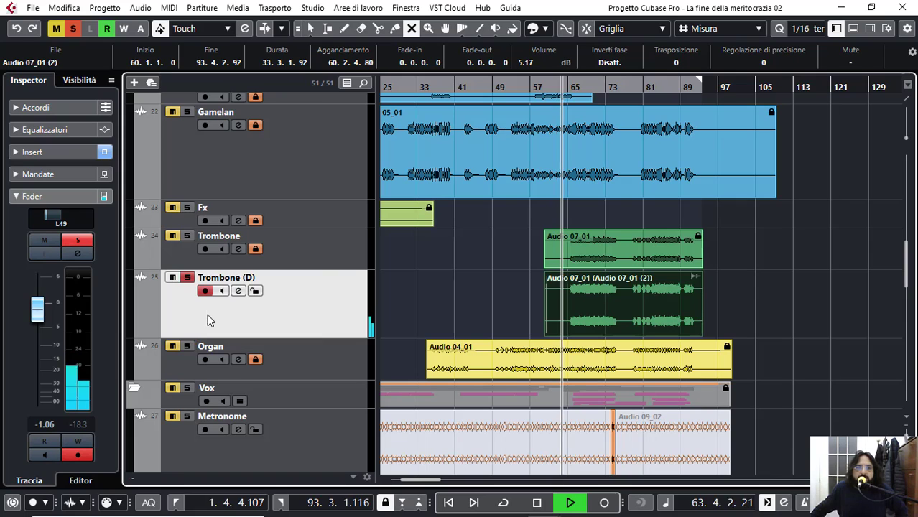
left_click(238, 290)
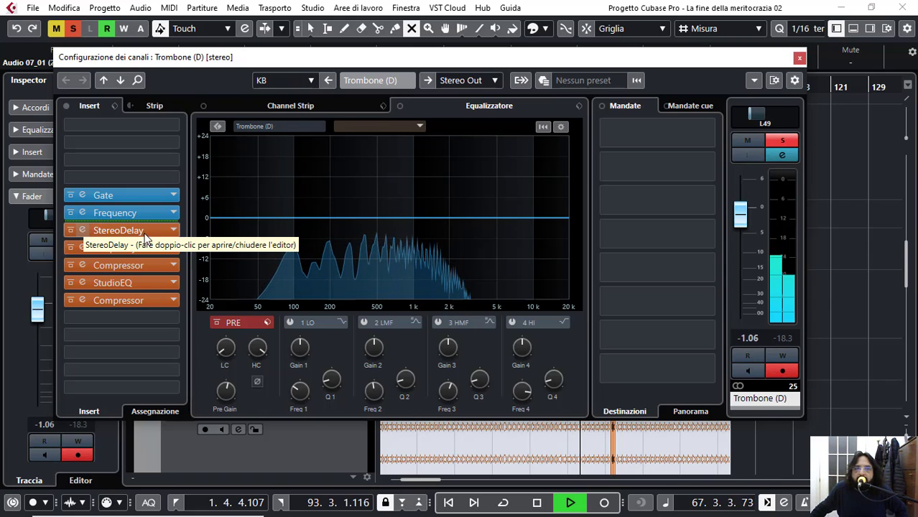
left_click(800, 59)
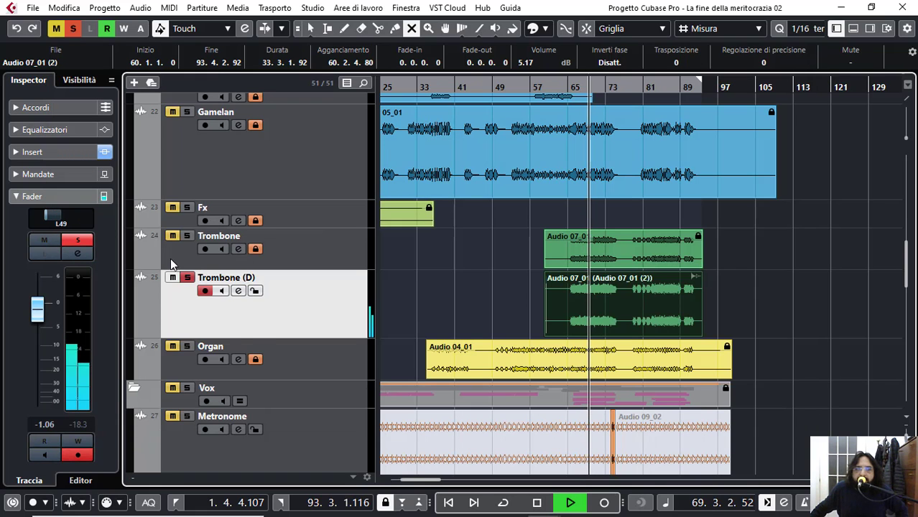
Copy the settings of the Trombone channel's StereoDelay insert and close the plug-in and channel settings.
left_click(228, 260)
left_click(239, 249)
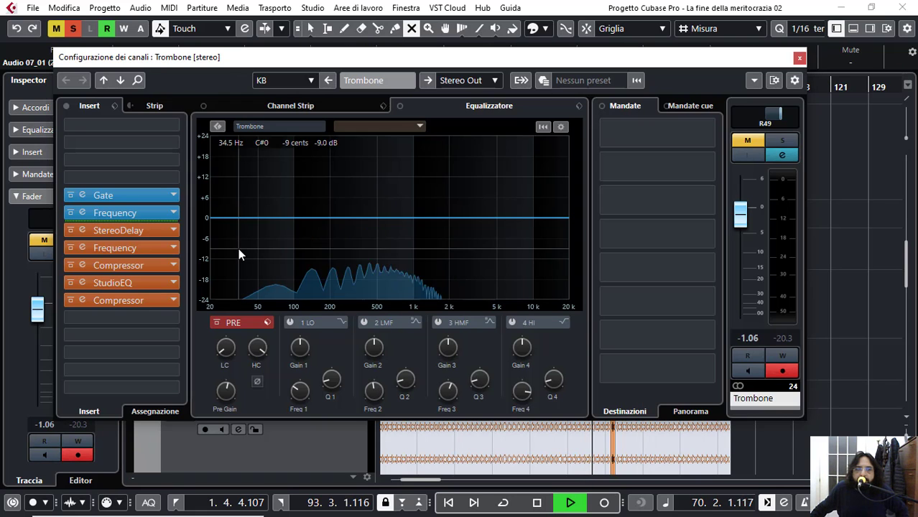
double_click(85, 230)
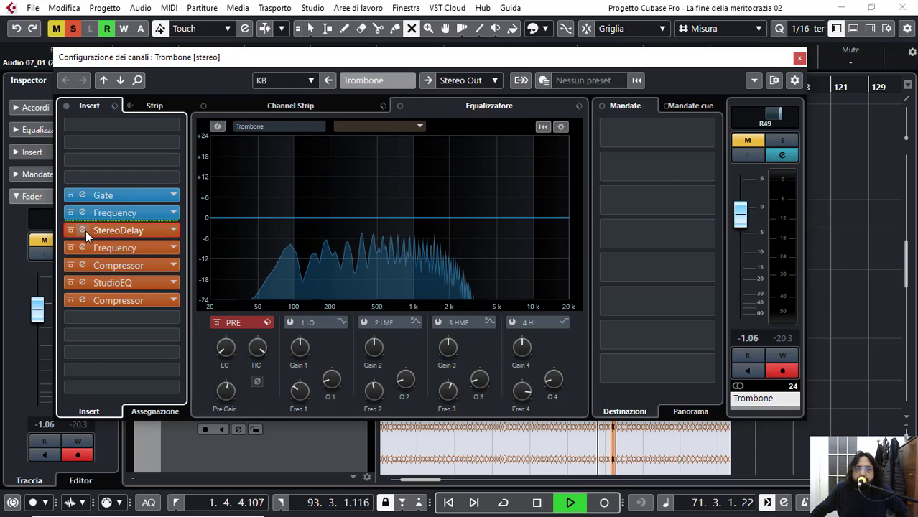
right_click(400, 264)
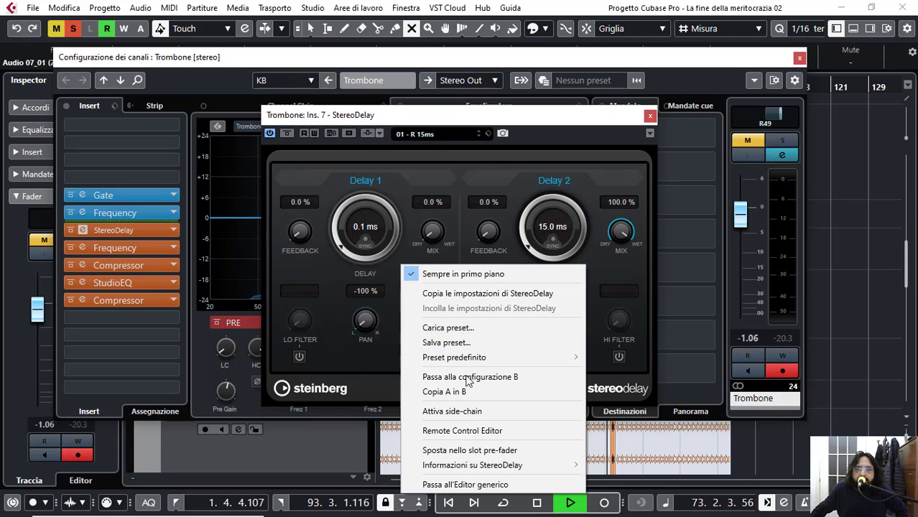
left_click(488, 293)
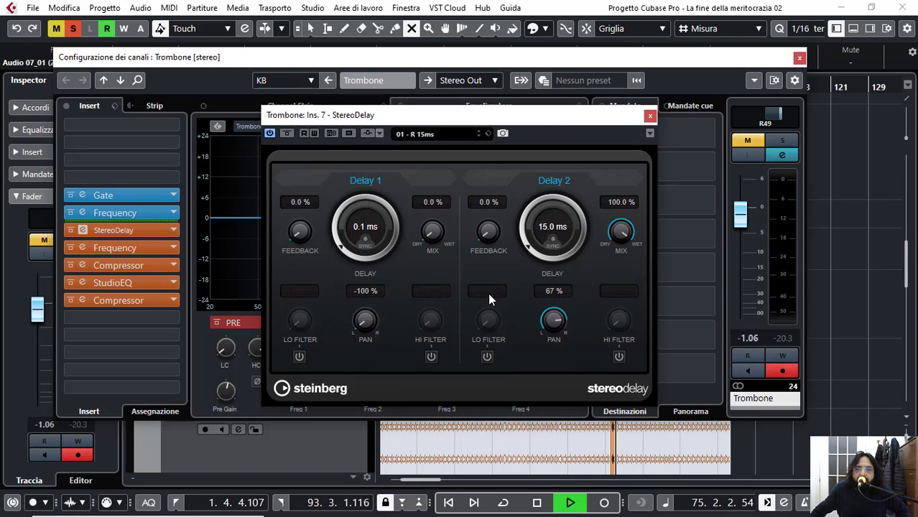
left_click(650, 115)
left_click(799, 58)
Load the 01 - L 15ms preset in the Trombone (D) channel's StereoDelay and set the Delay 1 pan to -67 %.
left_click(253, 317)
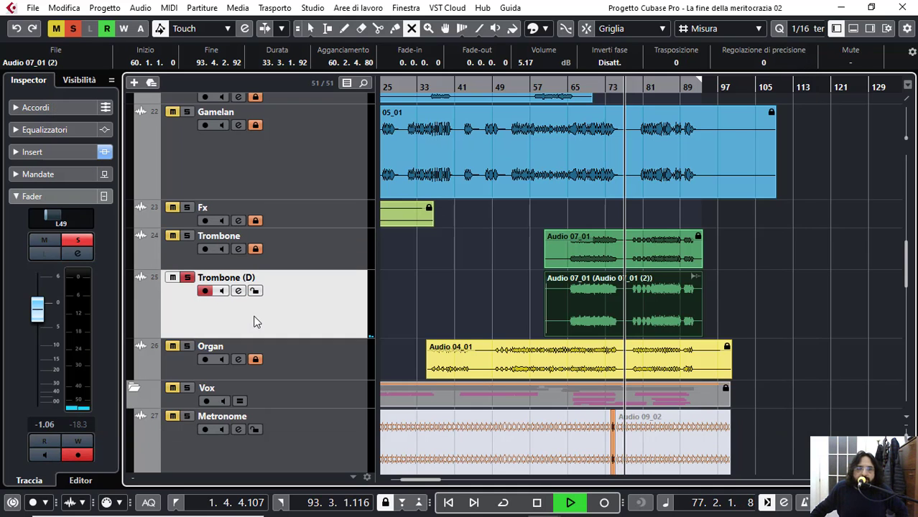
left_click(239, 292)
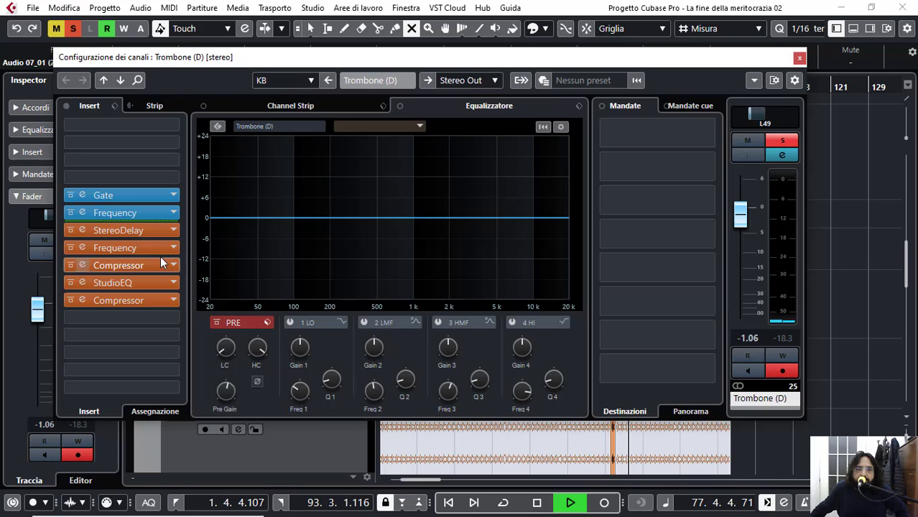
double_click(108, 230)
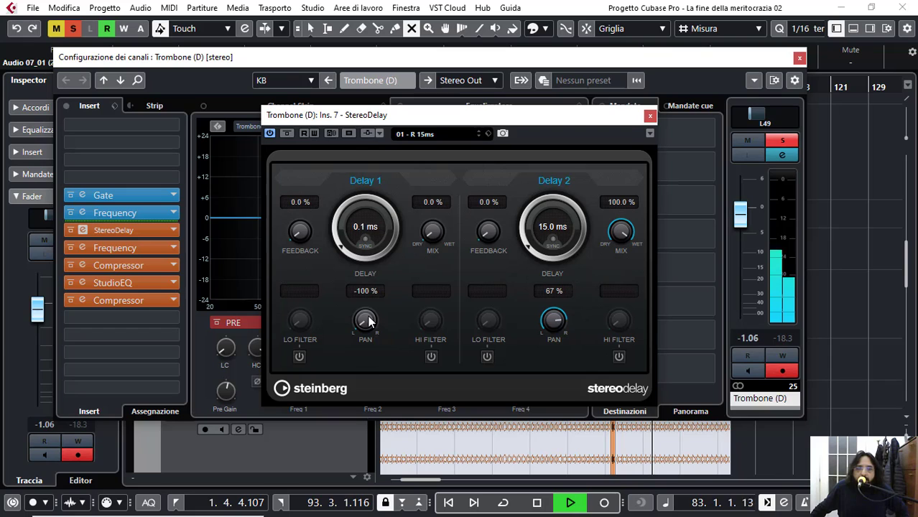
left_click(362, 228)
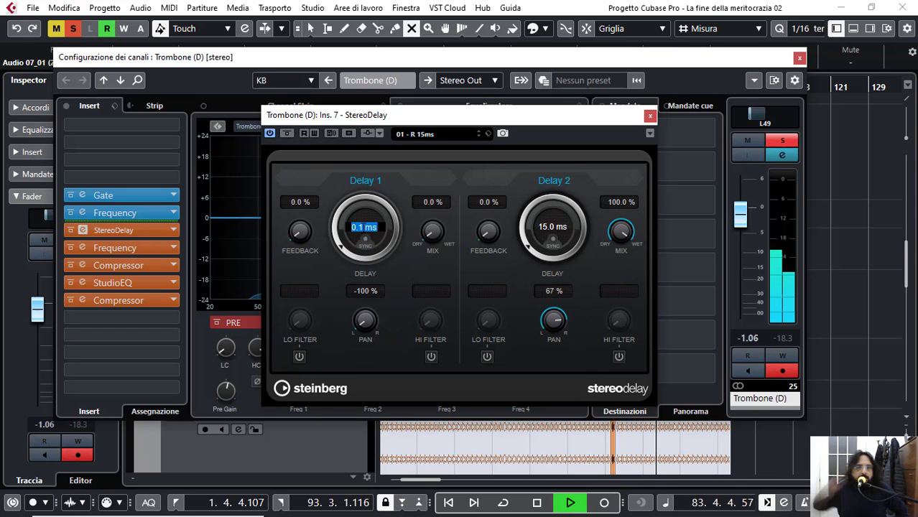
left_click(429, 135)
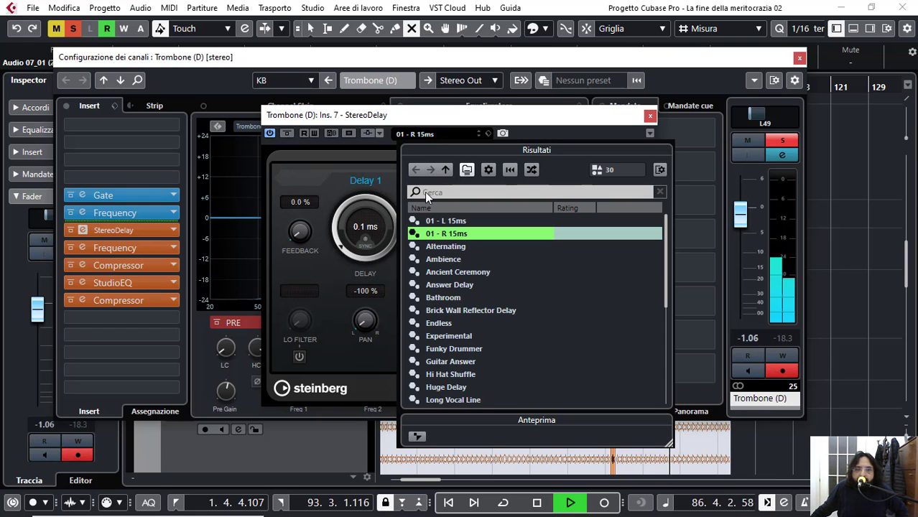
left_click(436, 223)
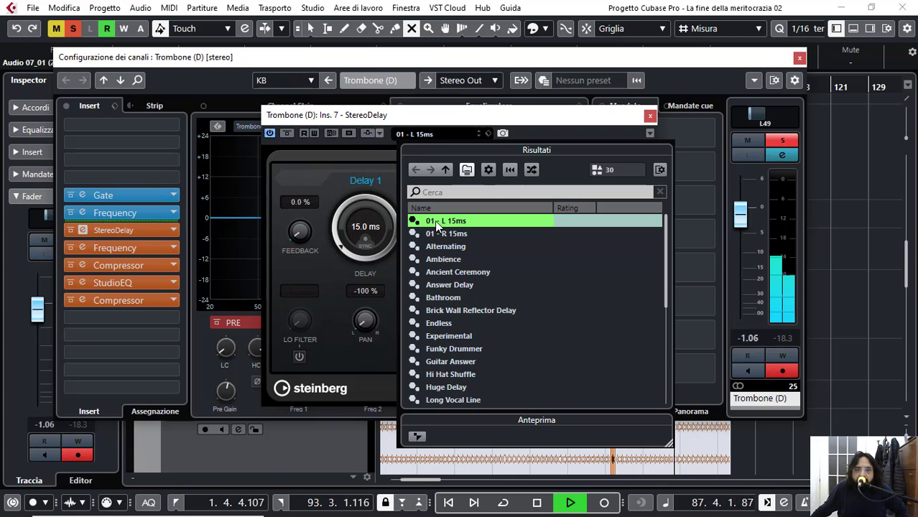
left_click(375, 173)
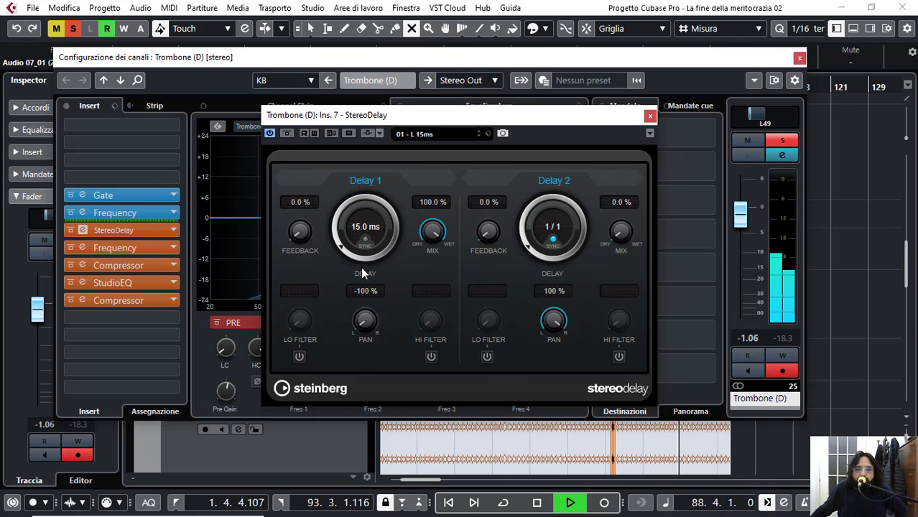
left_click_drag(365, 318, 373, 314)
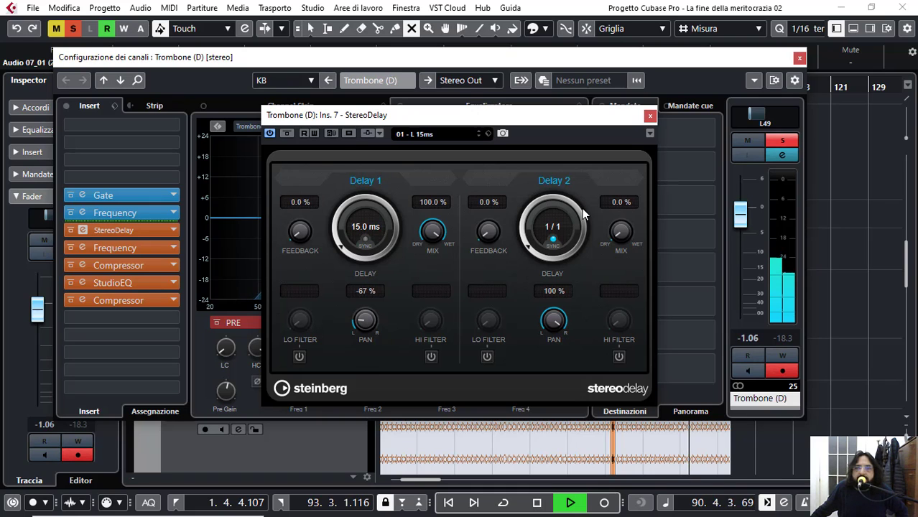
left_click(649, 115)
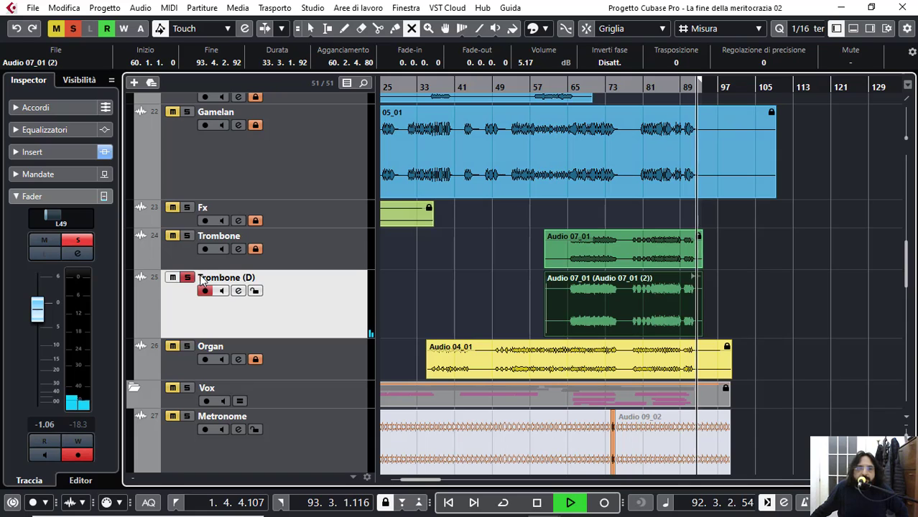
Solo the Trombone track instead of Trombone (D) and play it from about bar 81, then stop playback.
left_click(187, 236)
left_click(186, 277)
left_click(173, 277)
left_click(180, 259)
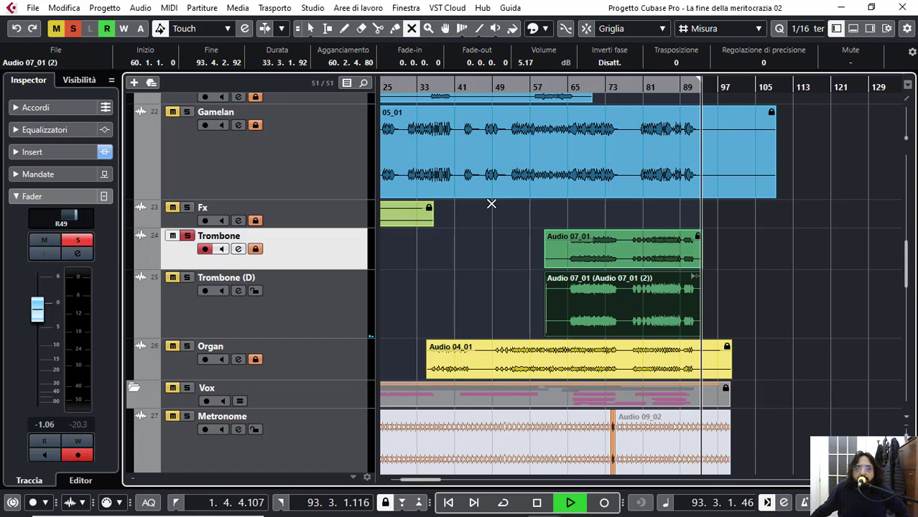
left_click(643, 87)
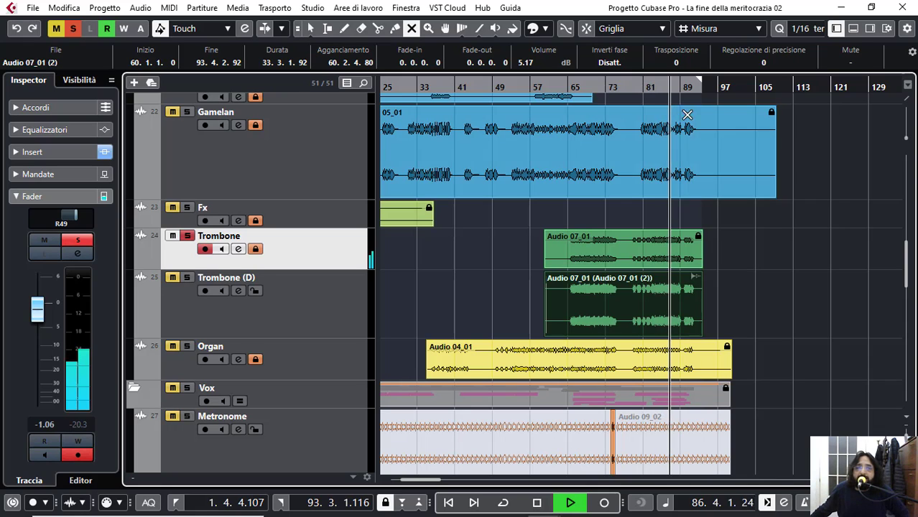
key("space")
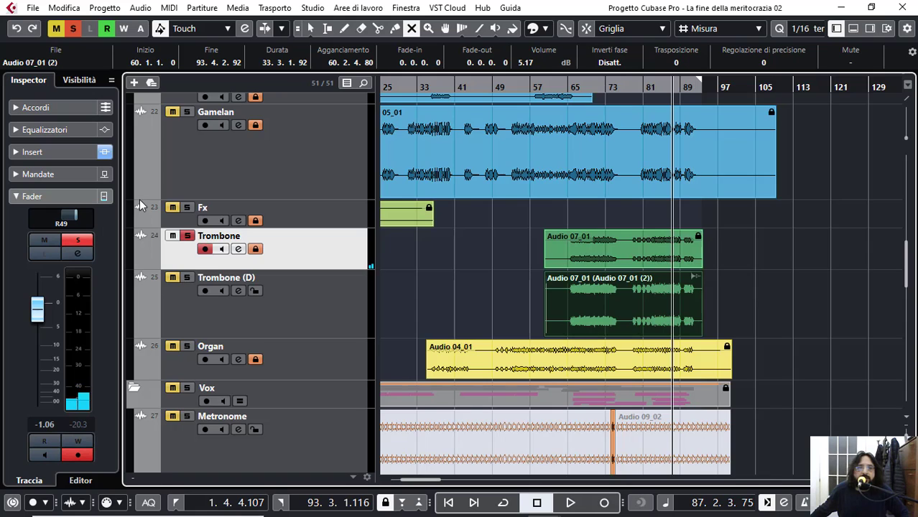
Play the soloed Piano 78 and Trombone tracks from about bar 76, then again from about bar 81.
scroll(140, 204, "up", 3)
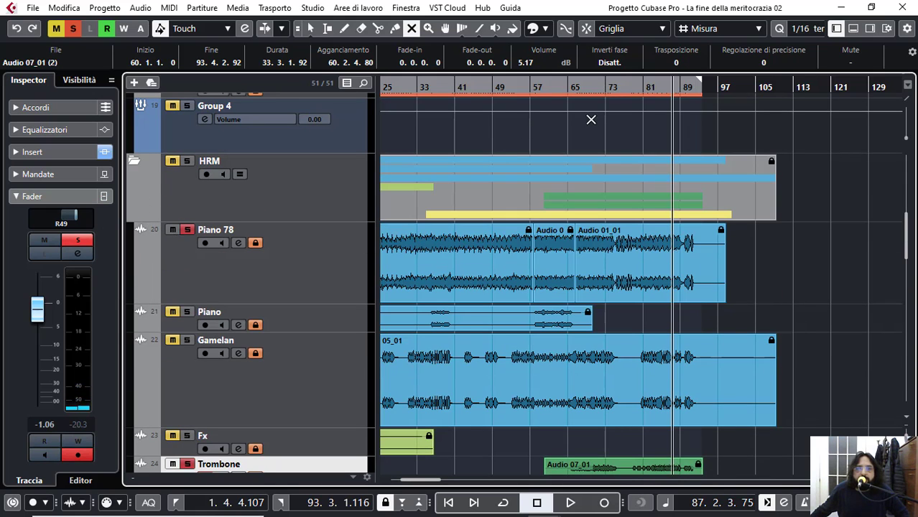
left_click_drag(629, 82, 622, 87)
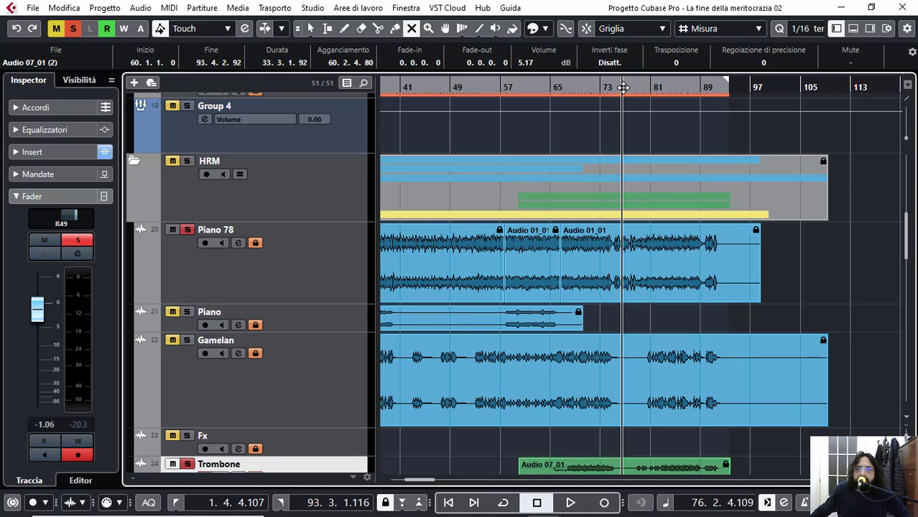
key("space")
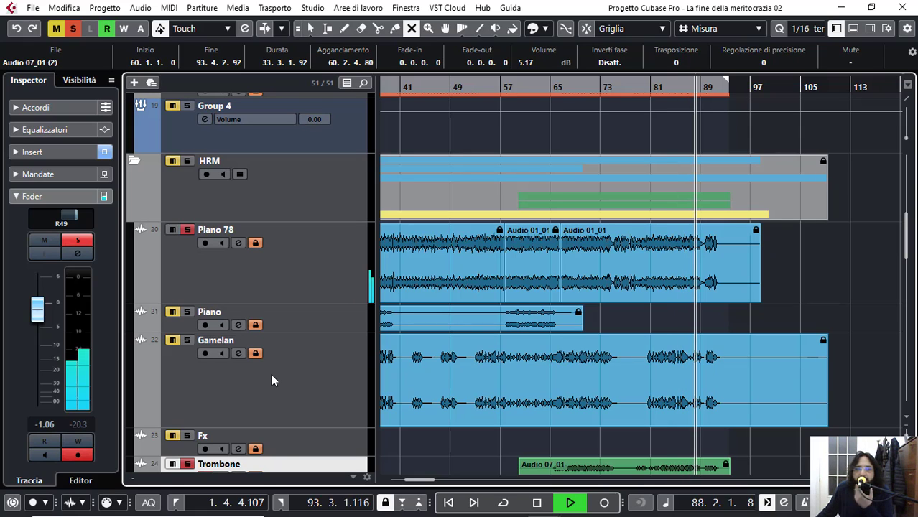
scroll(183, 273, "down", 3)
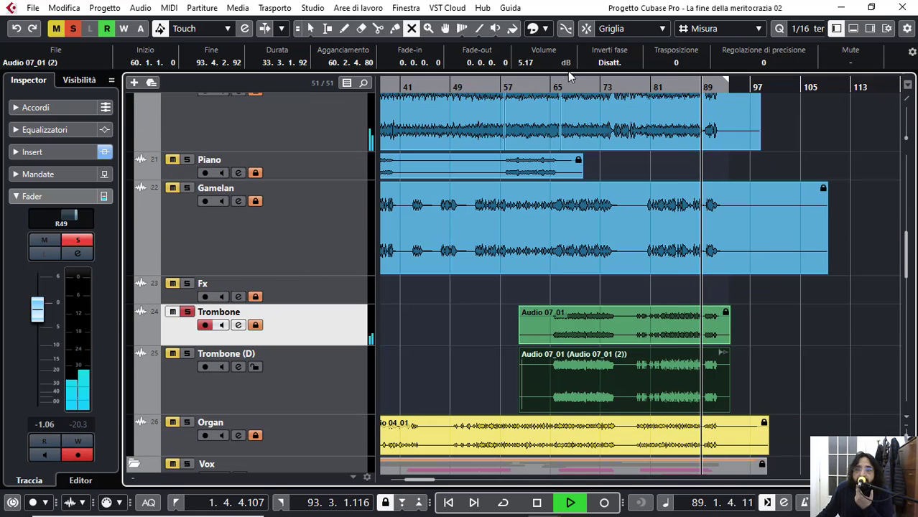
left_click_drag(650, 86, 651, 92)
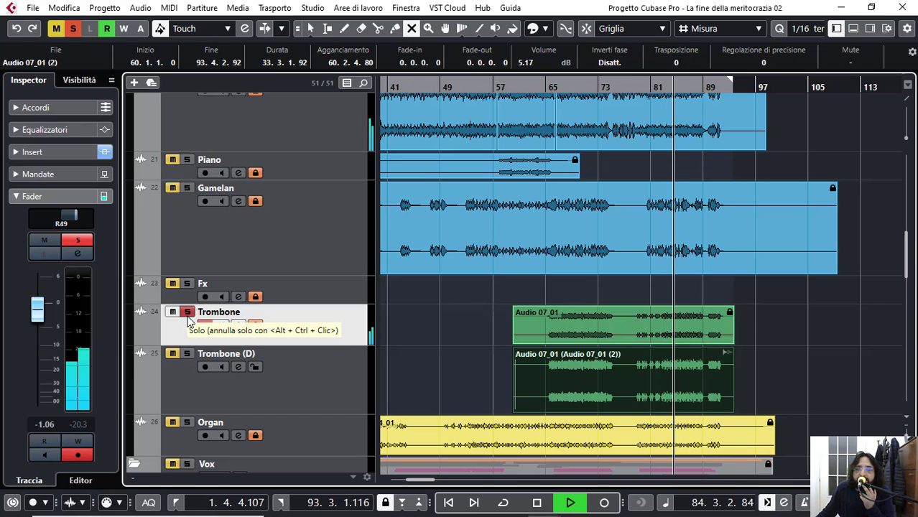
Take Piano 78 out of solo and switch the solo from Trombone to Trombone (D) during playback.
scroll(188, 288, "up", 3)
left_click(186, 231)
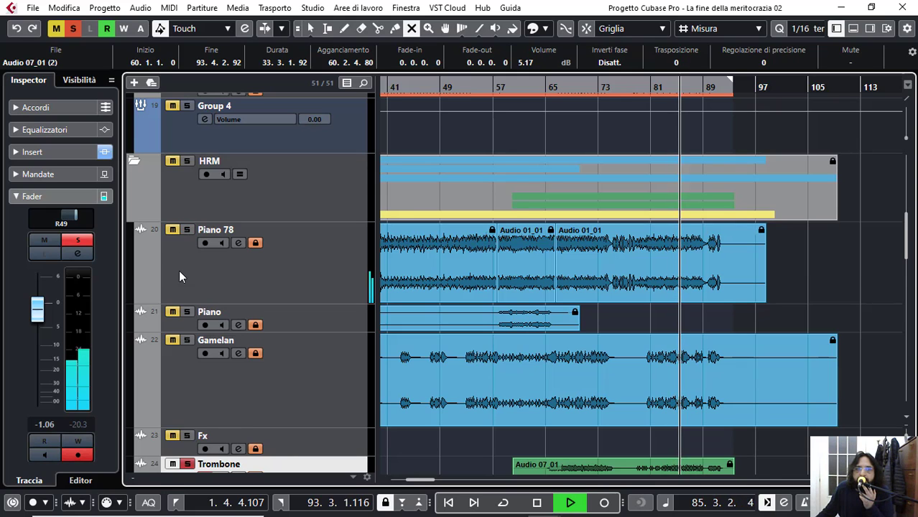
scroll(180, 276, "down", 5)
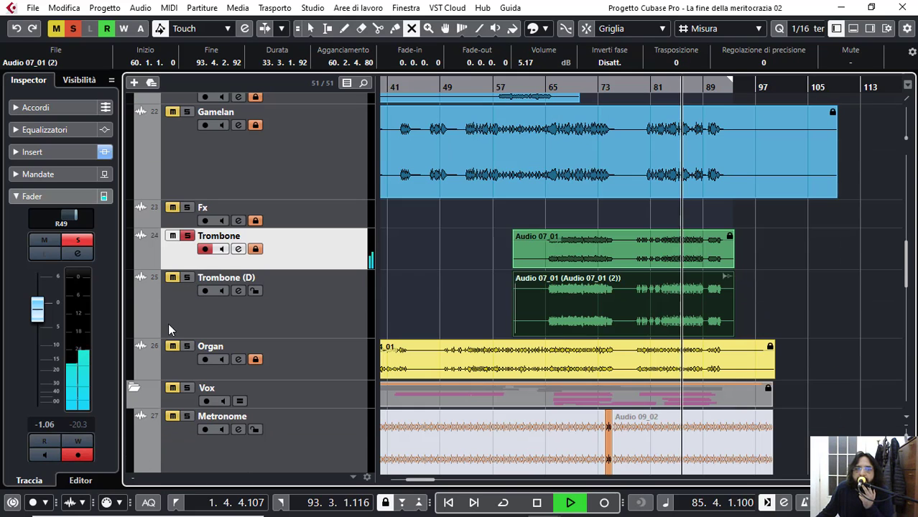
left_click(186, 278)
left_click(187, 236)
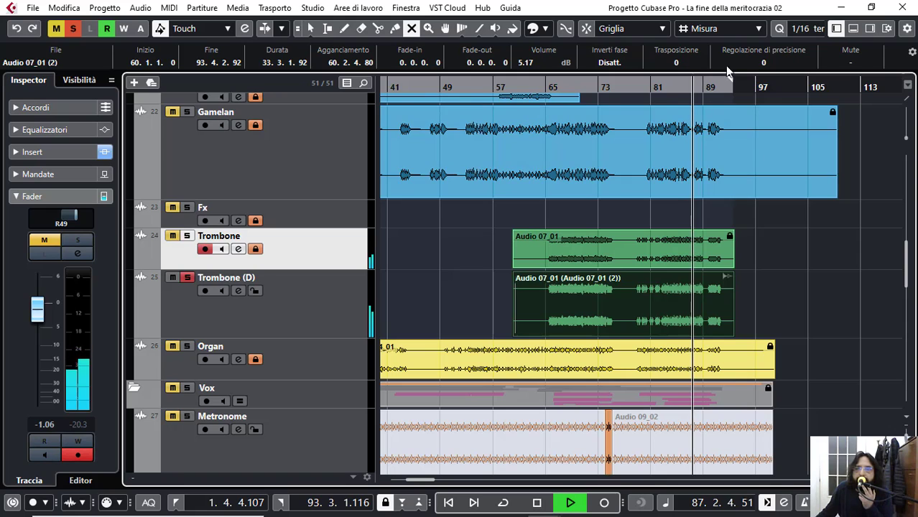
Replay the soloed Trombone (D) from about bar 81, then play the soloed tracks including Piano 78 from about bar 2.
left_click_drag(662, 83, 662, 87)
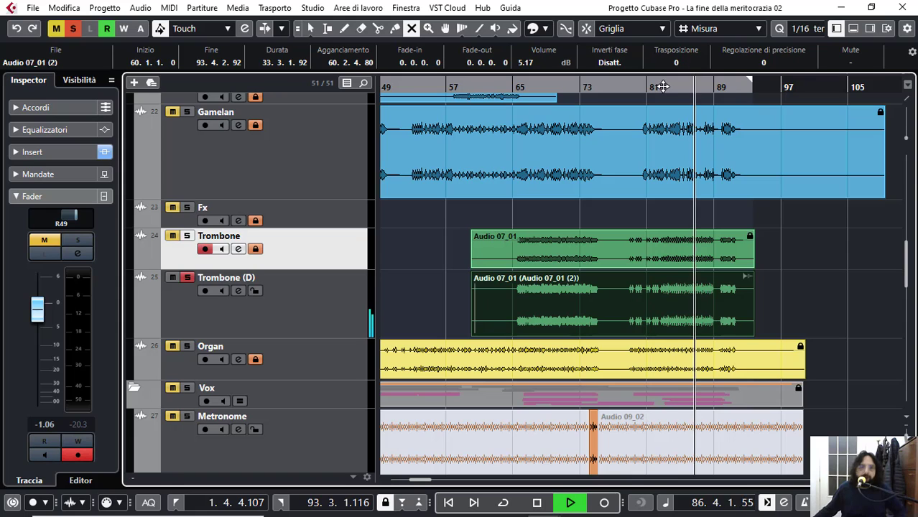
left_click_drag(656, 83, 657, 98)
scroll(159, 238, "up", 3)
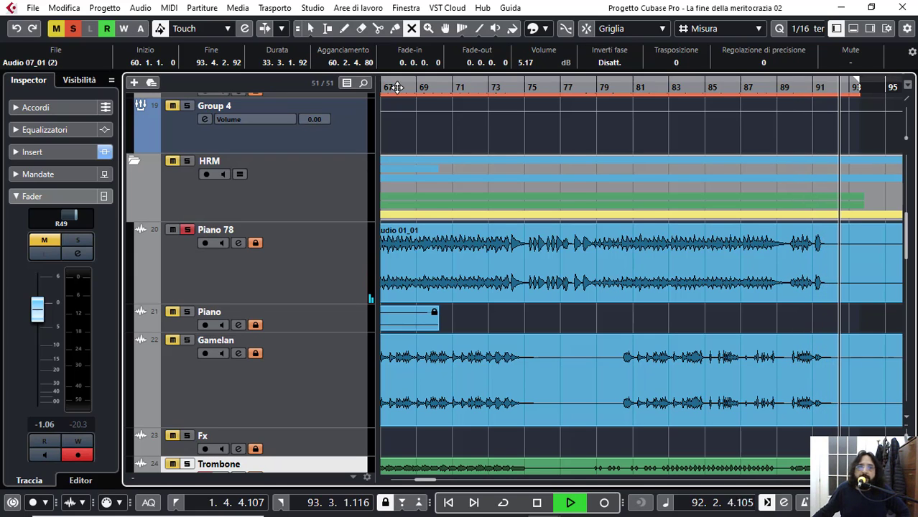
scroll(352, 92, "left", 10)
scroll(345, 96, "left", 6)
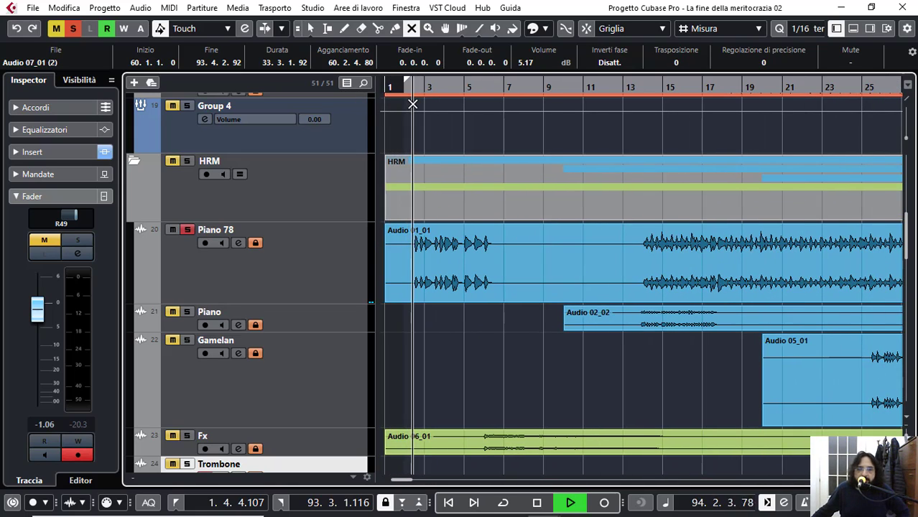
scroll(410, 104, "up", 1)
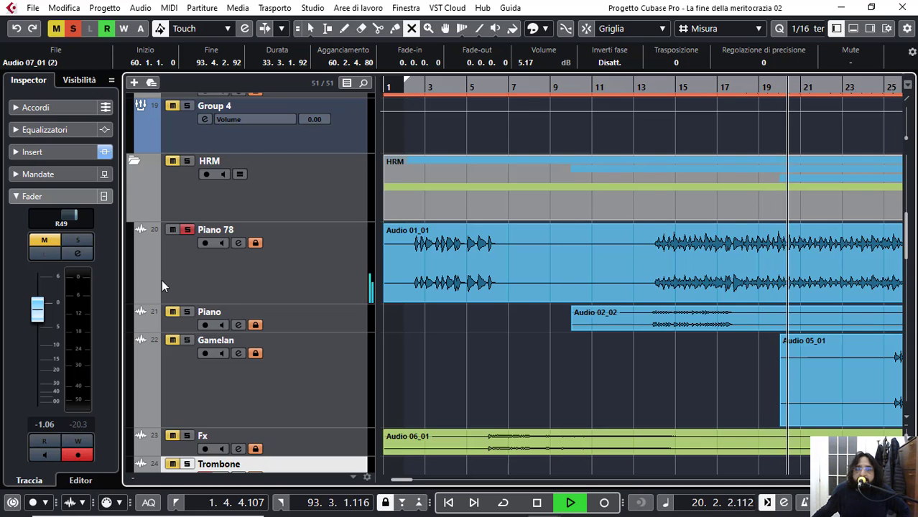
Duplicate the Snare 4 track.
scroll(162, 280, "up", 5)
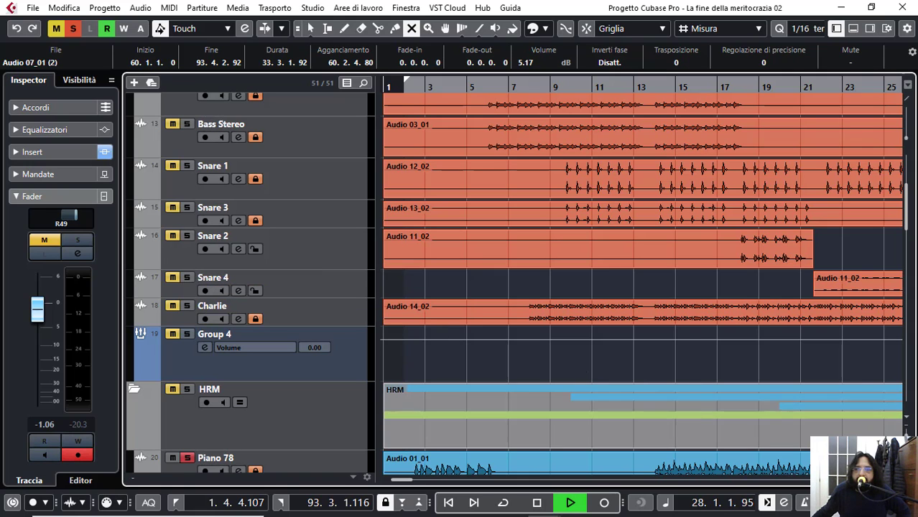
key("g")
key("g")
key("g")
key("g")
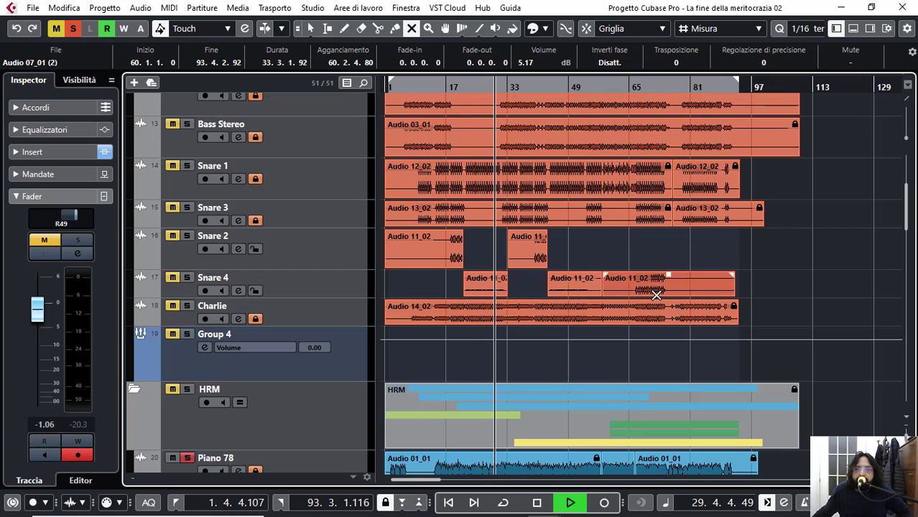
right_click(321, 283)
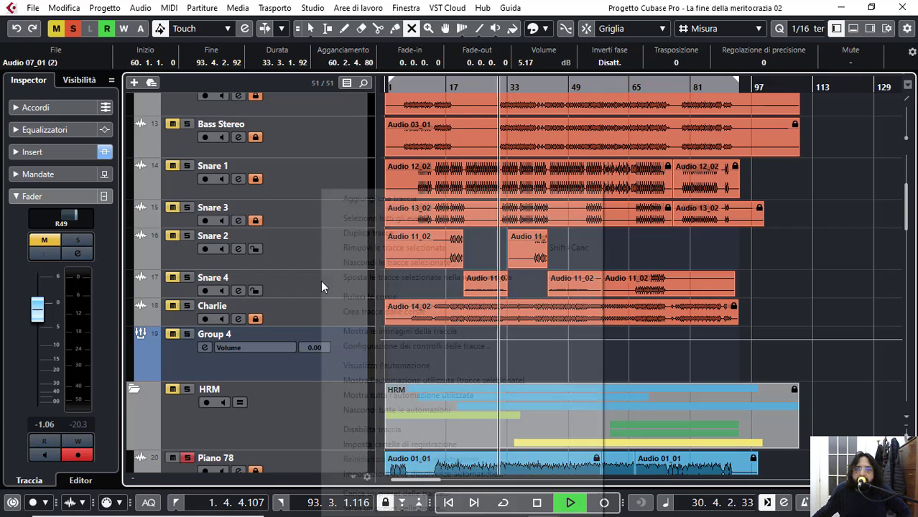
key("Escape")
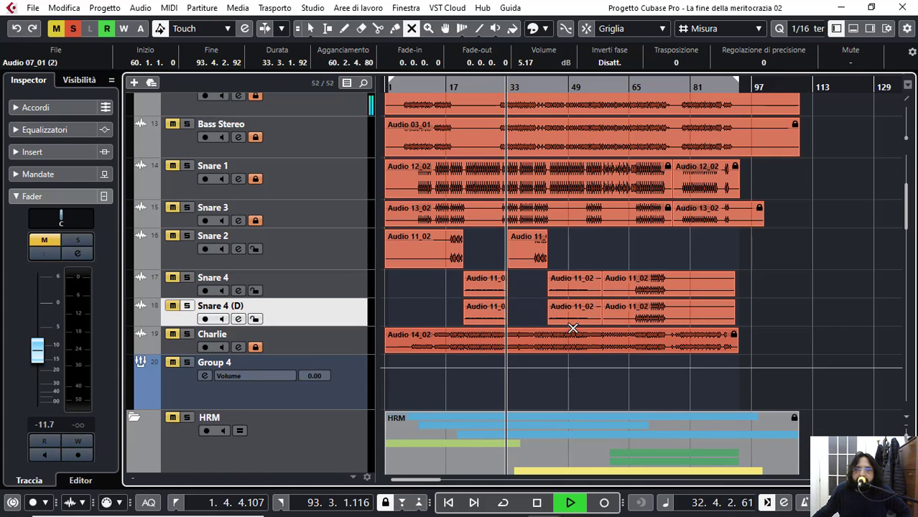
Erase the first two events on the duplicated snare track and the last event on Snare 4, so the parts are split between both tracks.
right_click(436, 283)
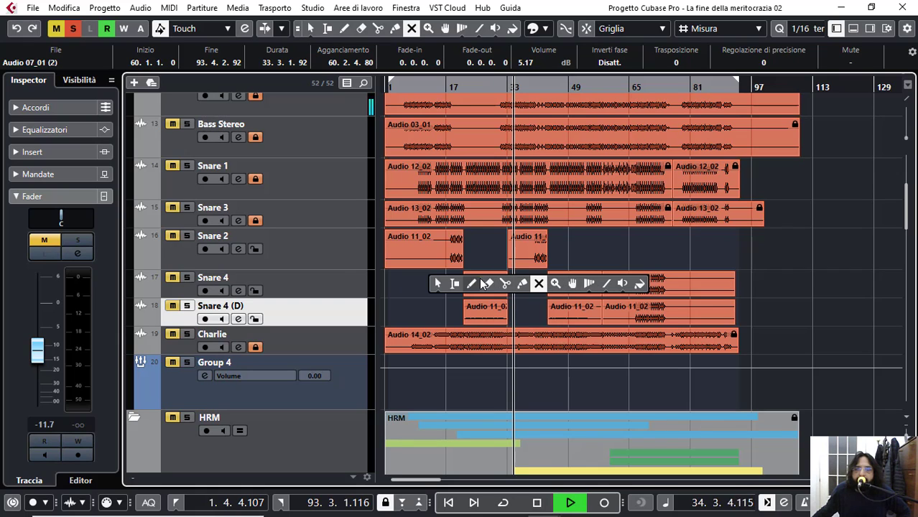
left_click(486, 284)
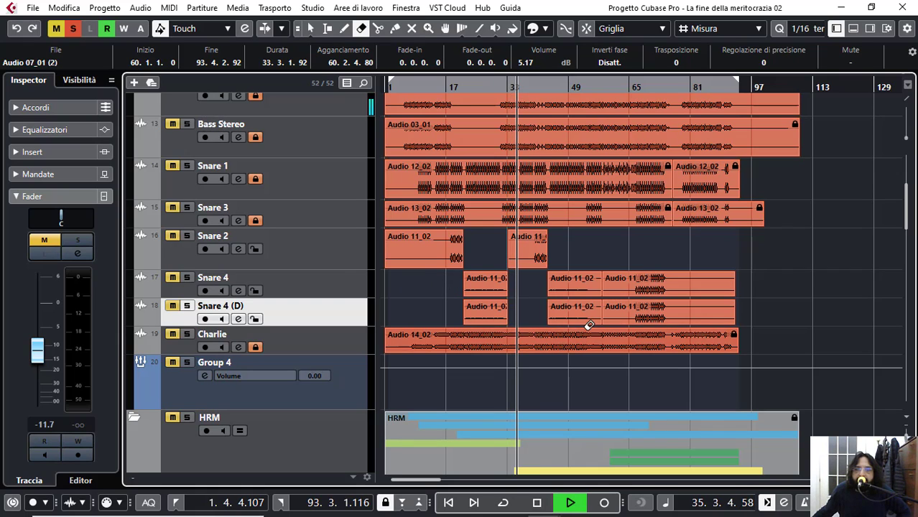
left_click(566, 318)
left_click(502, 312)
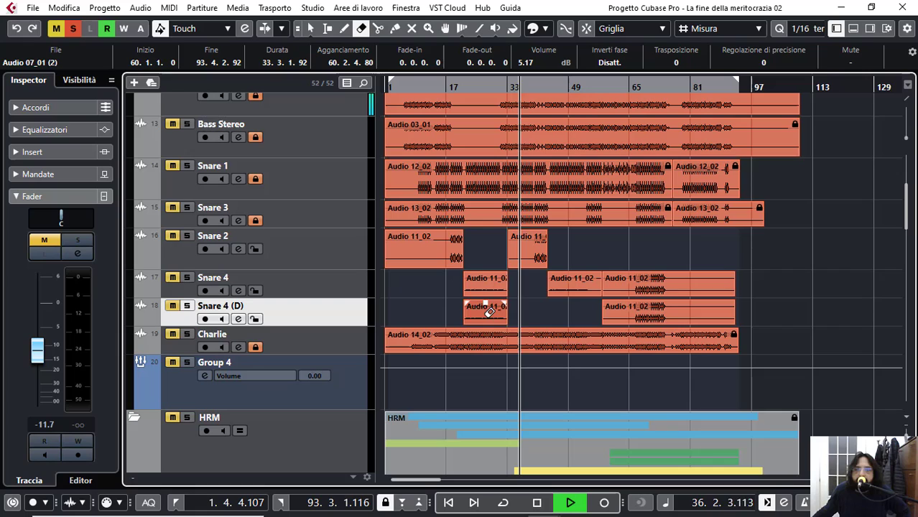
left_click(668, 288)
Rename the second snare track Snare 2, the third Snare 3 and the duplicated one Snare 5.
double_click(213, 207)
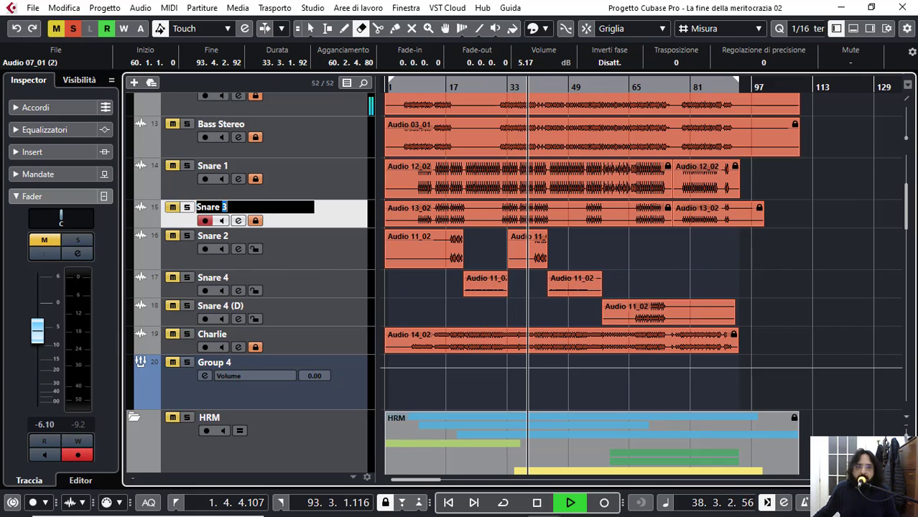
type("2")
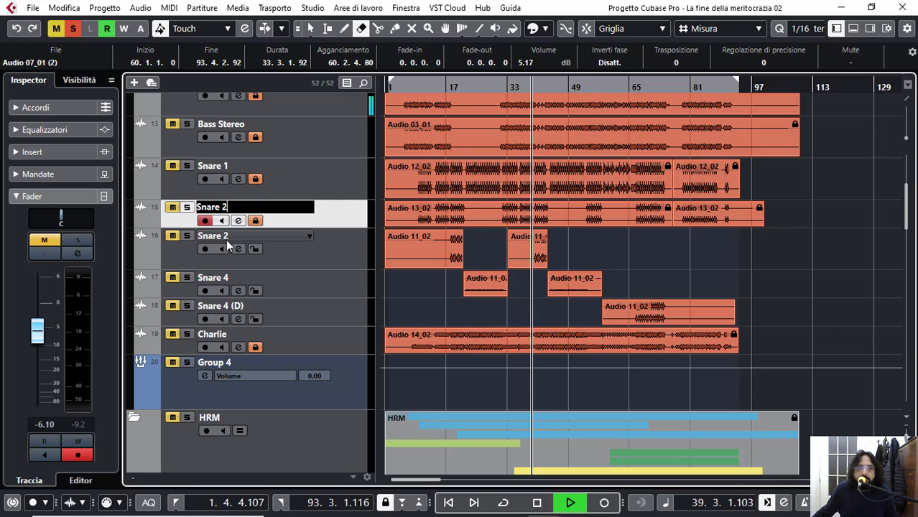
key("Tab")
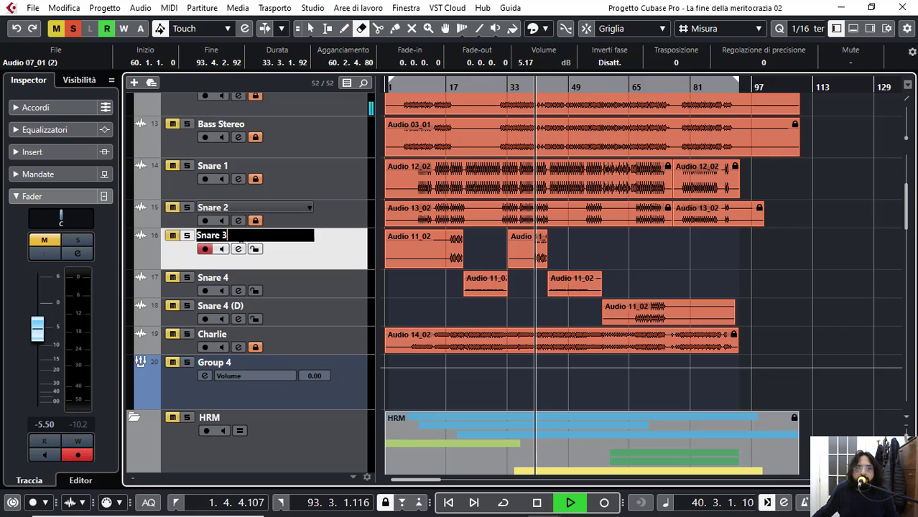
type("3")
double_click(225, 306)
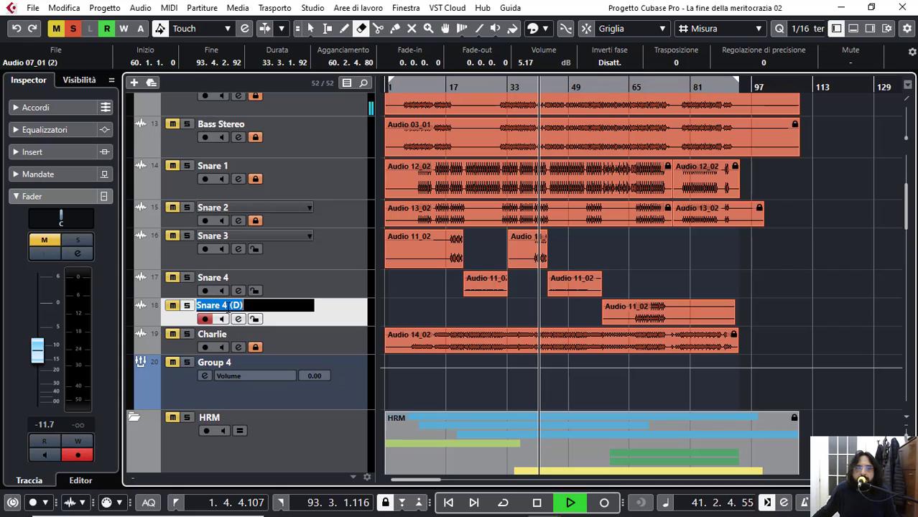
left_click_drag(223, 306, 263, 311)
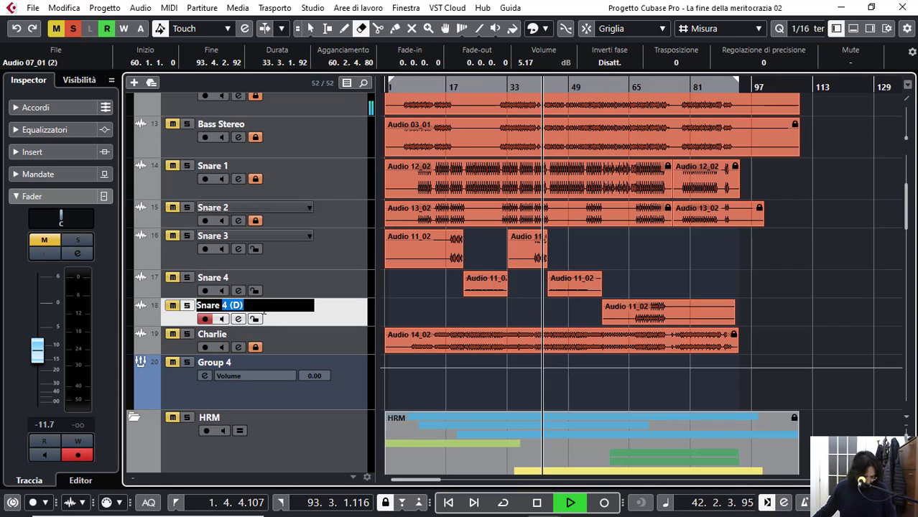
type("5")
key("Return")
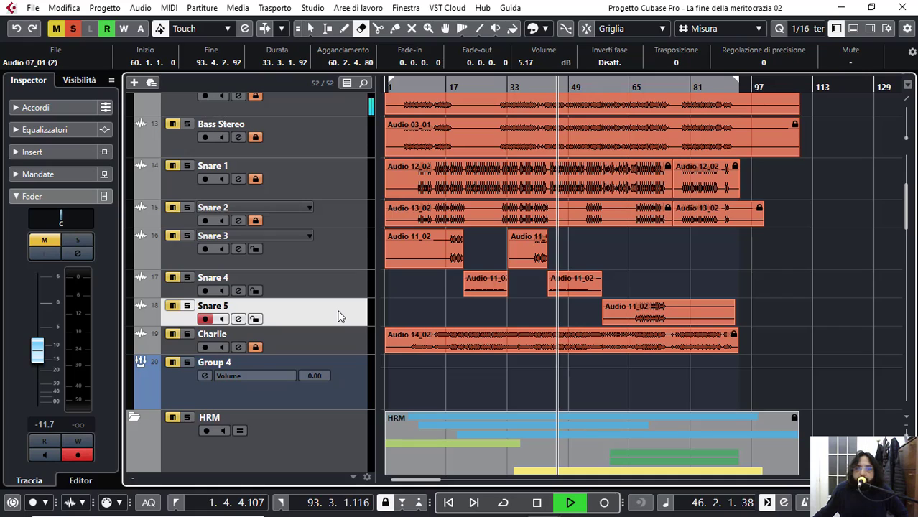
Solo the Charlie track and select it to inspect its fader and pan.
left_click(187, 335)
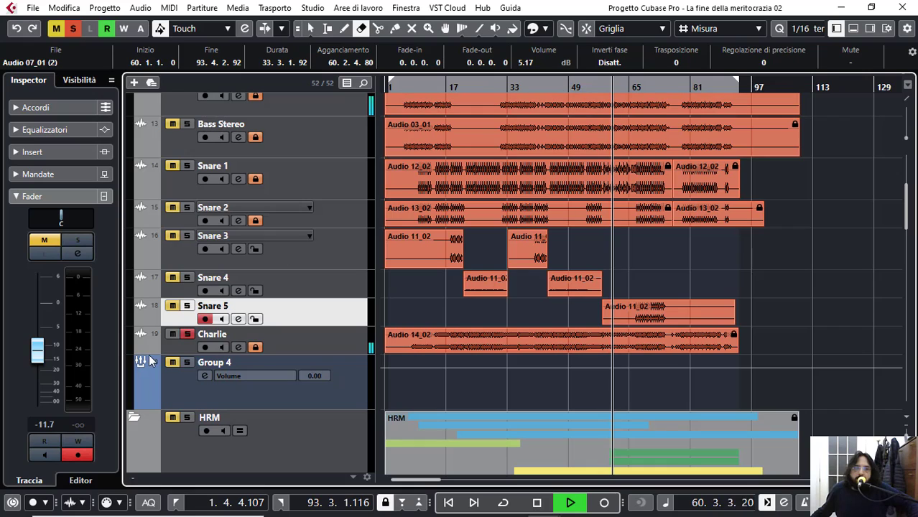
left_click(183, 350)
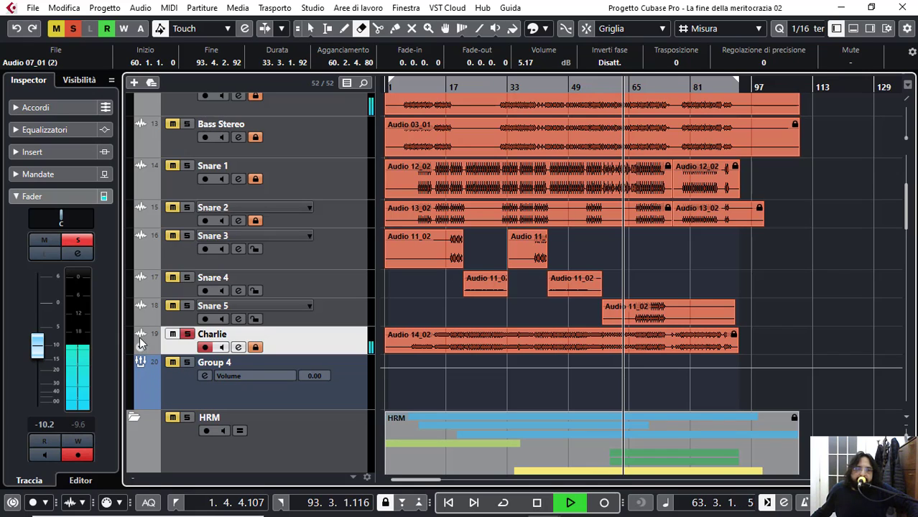
mouse_move(61, 219)
left_mouse_down()
mouse_move(49, 219)
mouse_move(61, 219)
left_mouse_up()
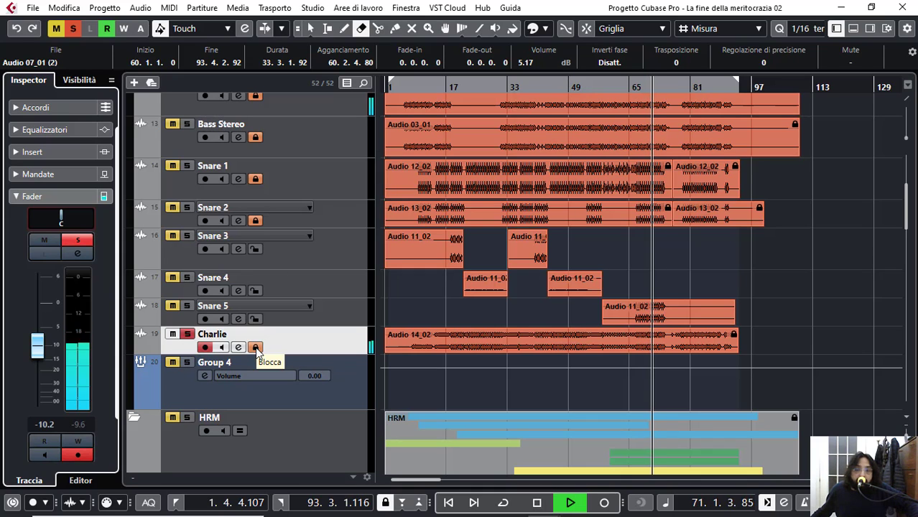
Reinitialize the Trombone track's channel settings, confirm the reset and close the channel settings window.
scroll(142, 385, "down", 3)
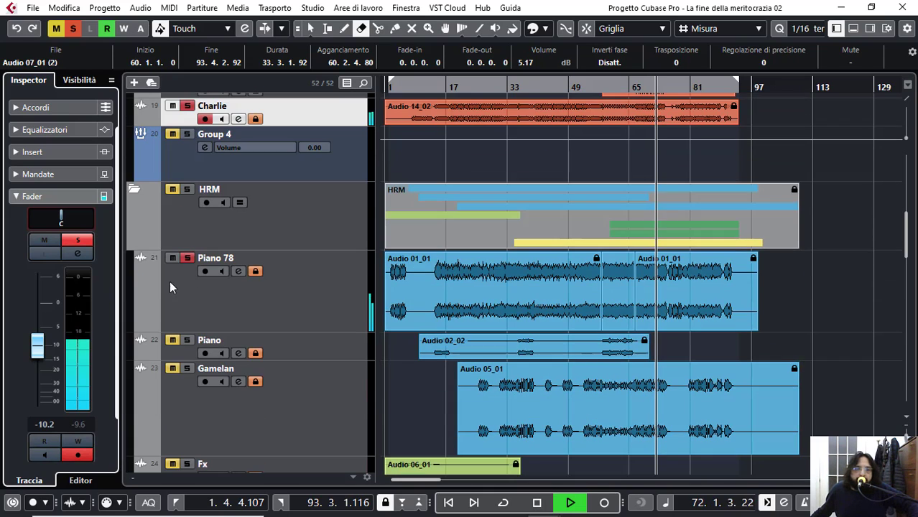
scroll(144, 284, "down", 4)
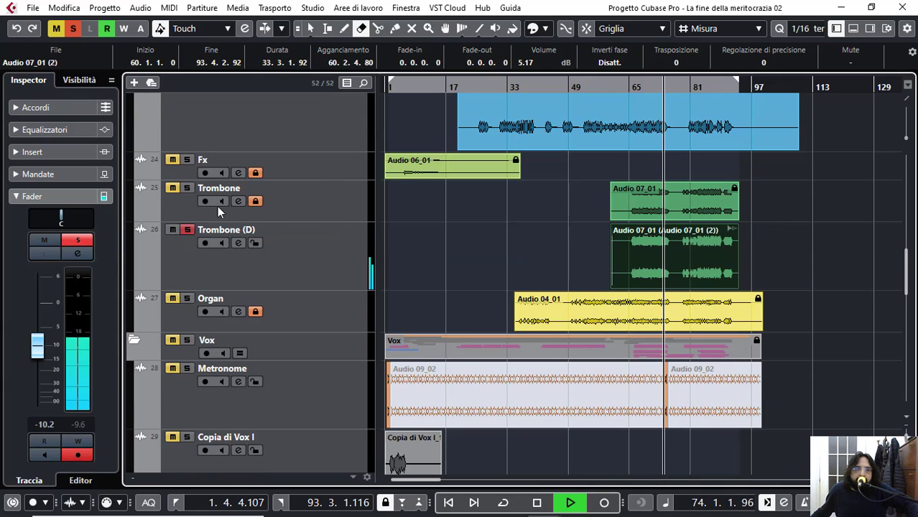
left_click(180, 212)
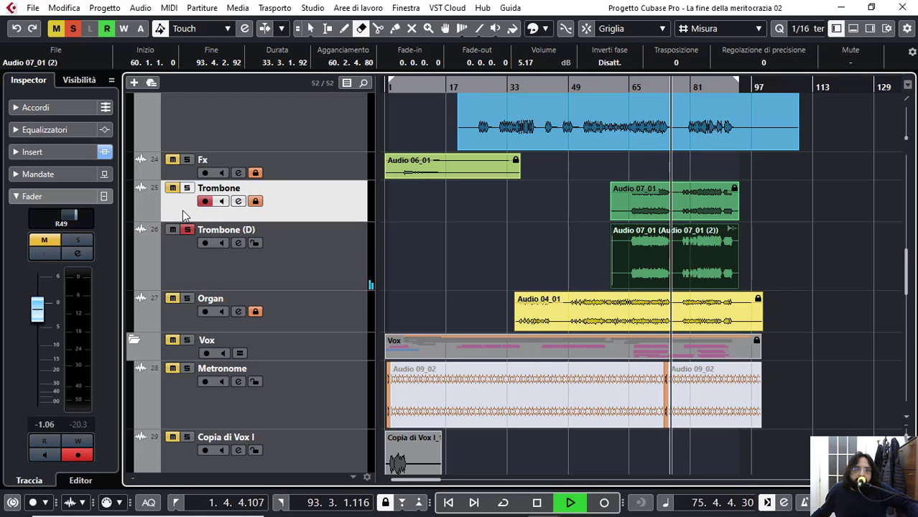
left_click(237, 202)
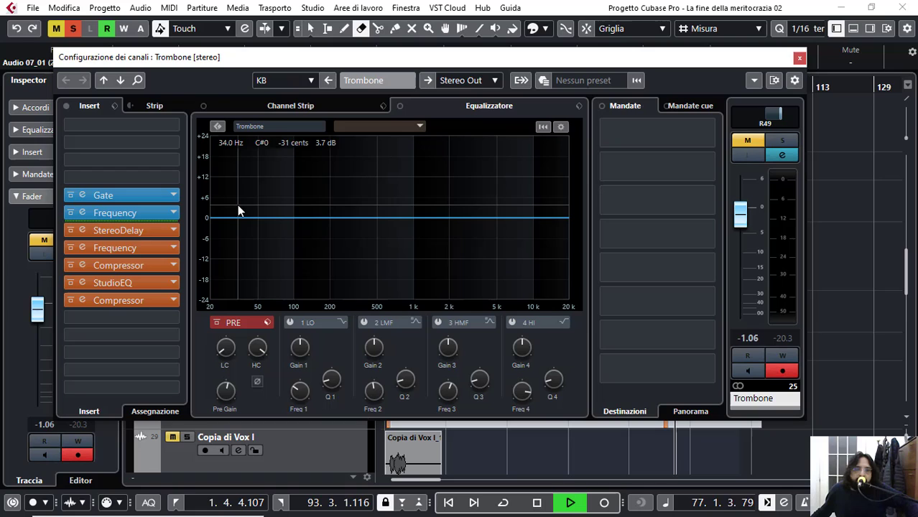
left_click(755, 81)
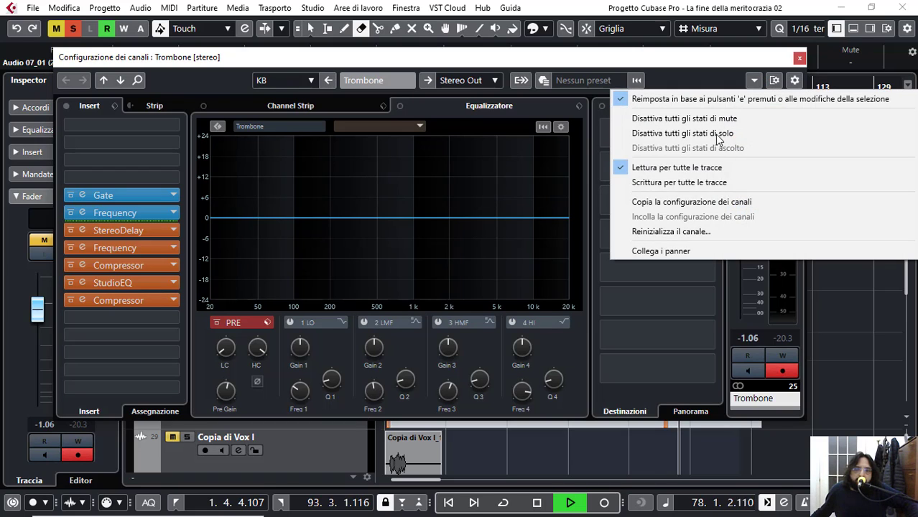
left_click(671, 231)
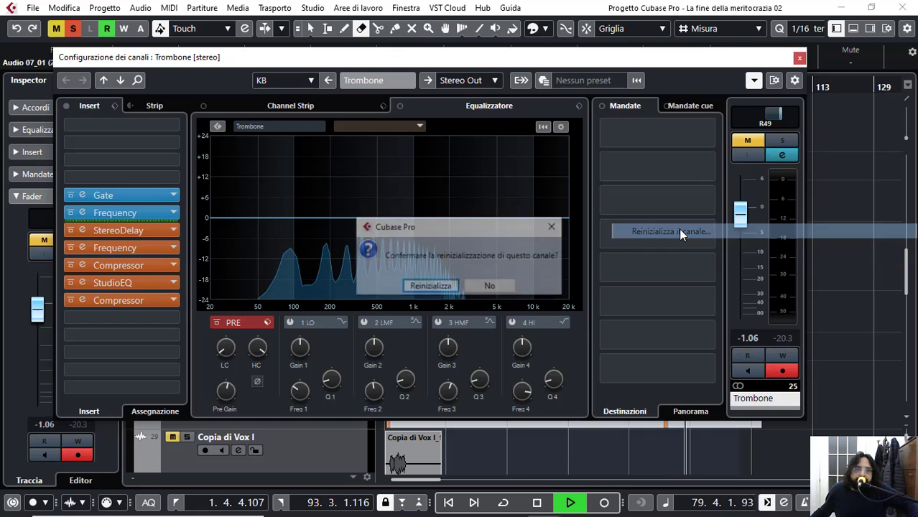
left_click(423, 288)
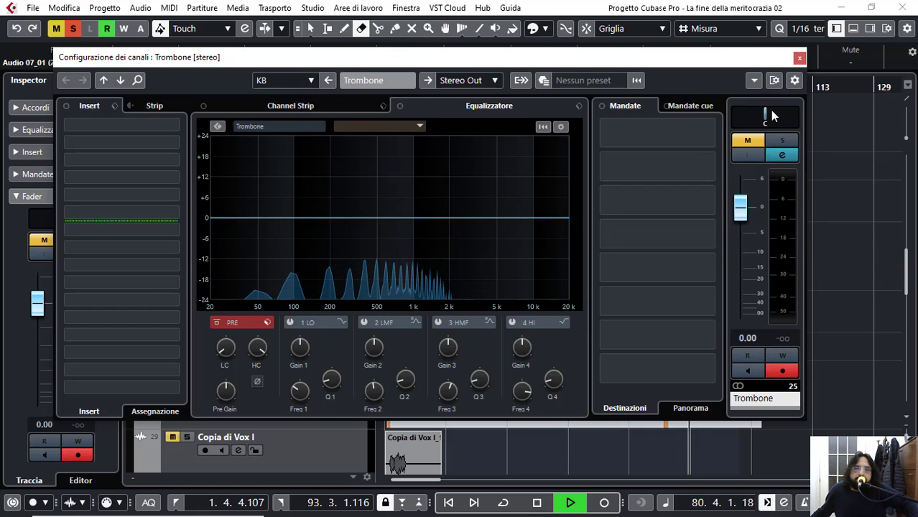
left_click(798, 57)
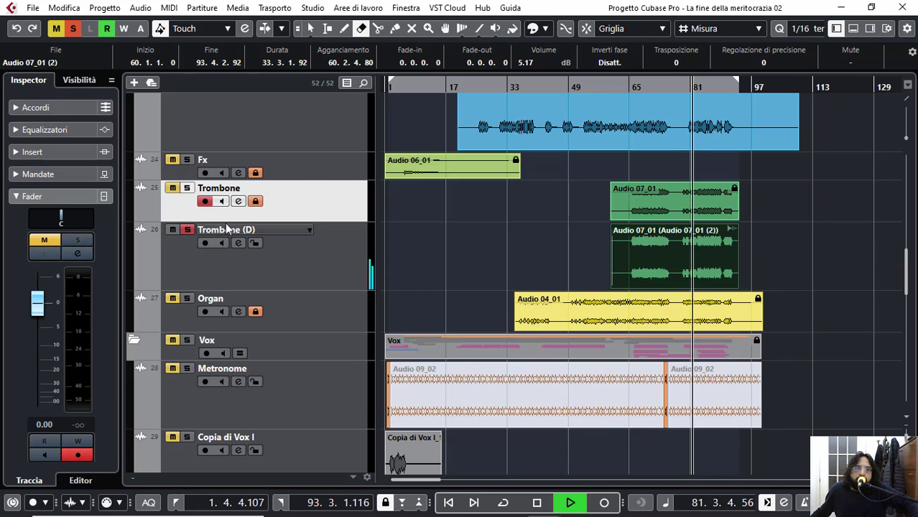
Move the original Trombone track into the NE folder near the start of the track list and expand the folder.
scroll(207, 126, "up", 15)
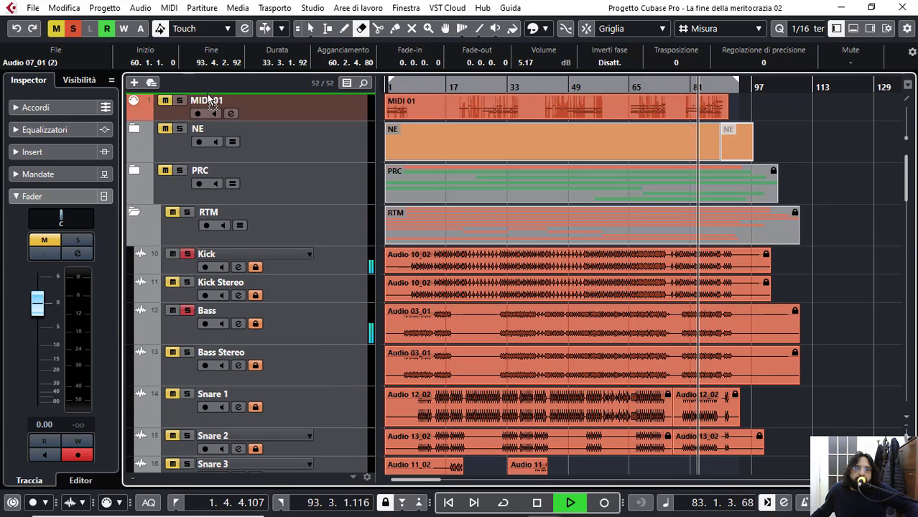
left_click_drag(210, 104, 221, 151)
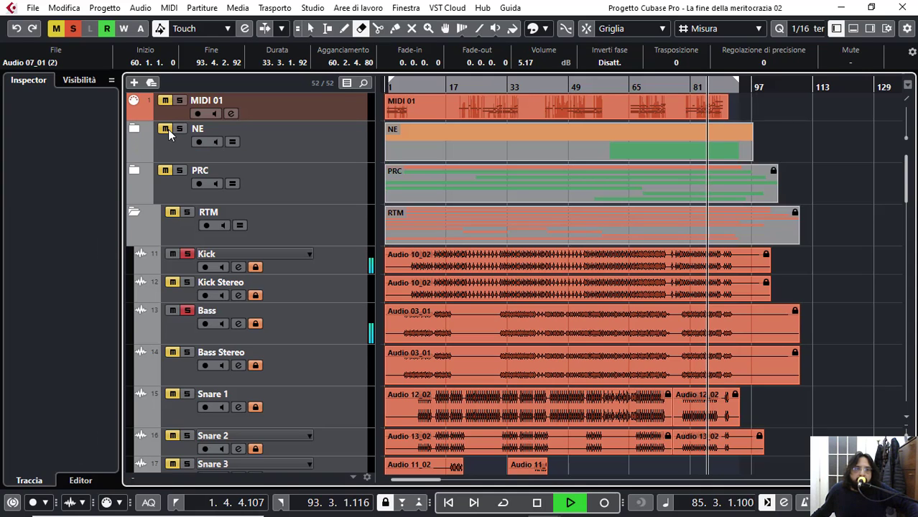
left_click(135, 129)
left_click(134, 129)
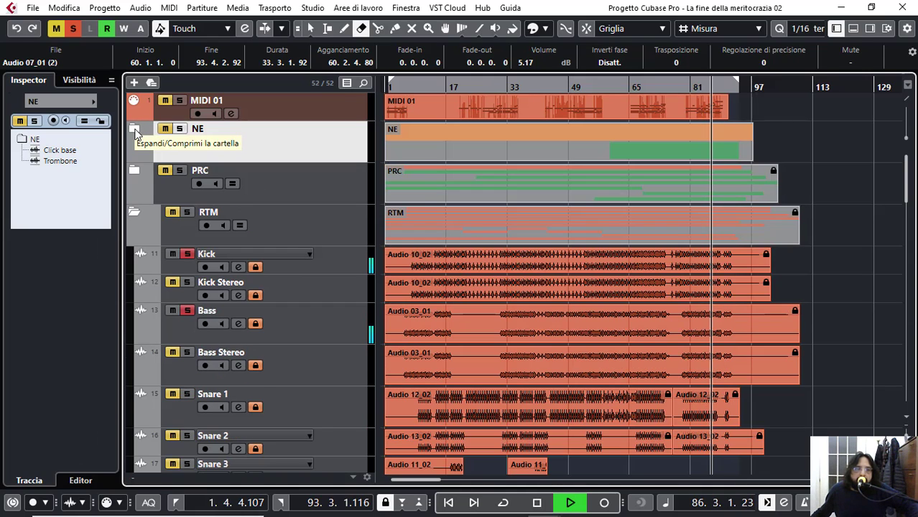
left_click(134, 128)
Disable the Trombone track inside the NE folder and collapse the folder.
right_click(315, 229)
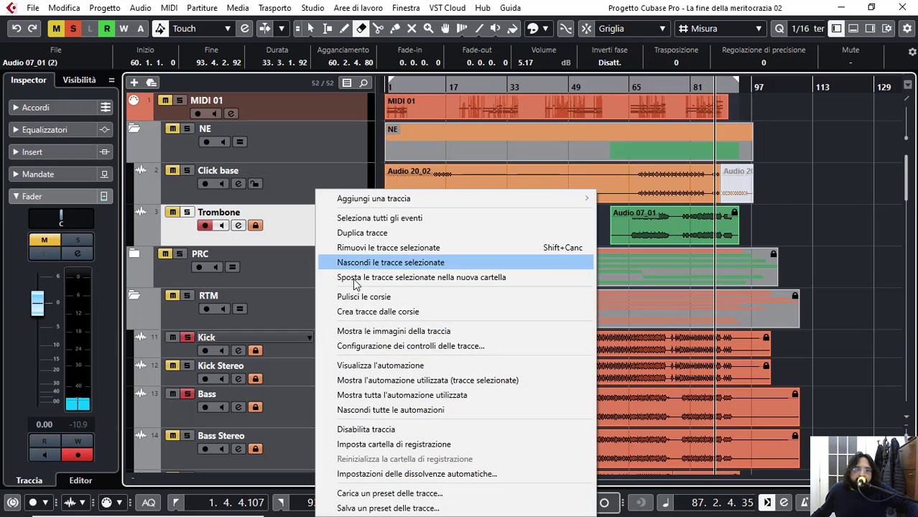
left_click(379, 430)
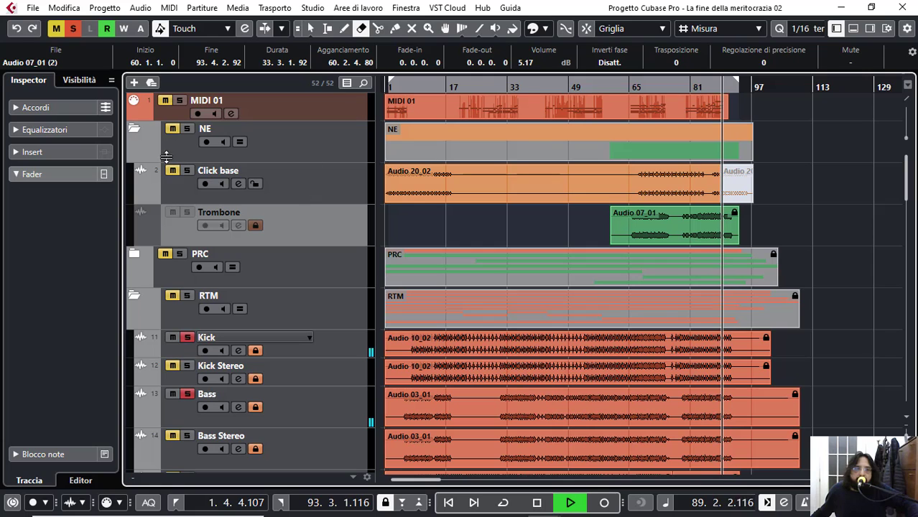
left_click(133, 129)
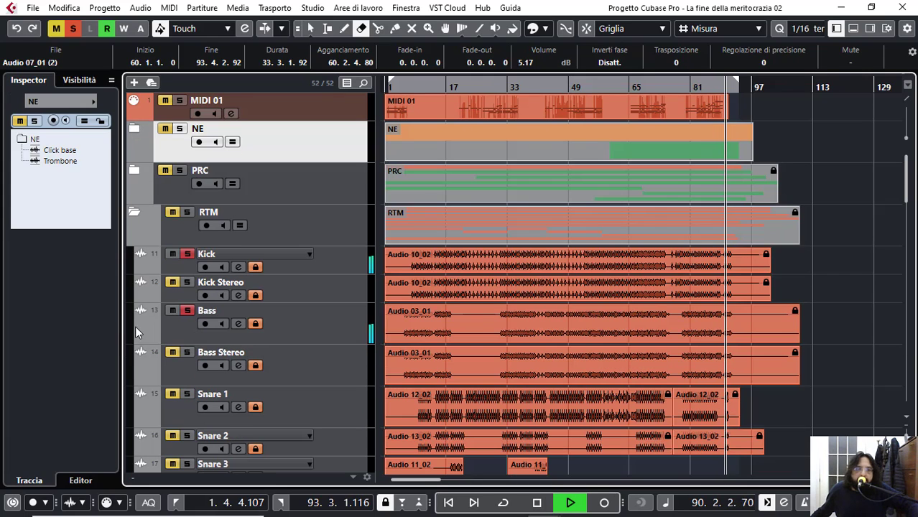
scroll(145, 331, "down", 3)
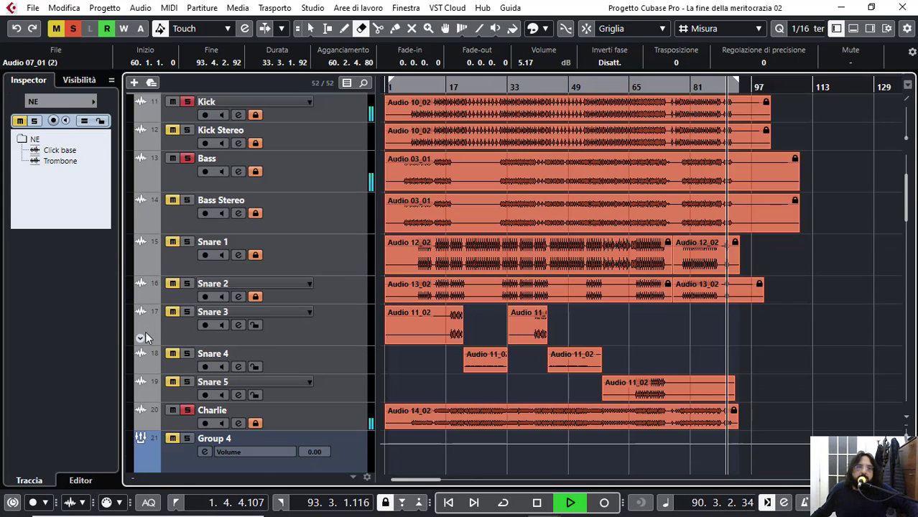
Start playback from about bar 36 and remove the Kick Stereo track from the RTM folder.
left_click(516, 85)
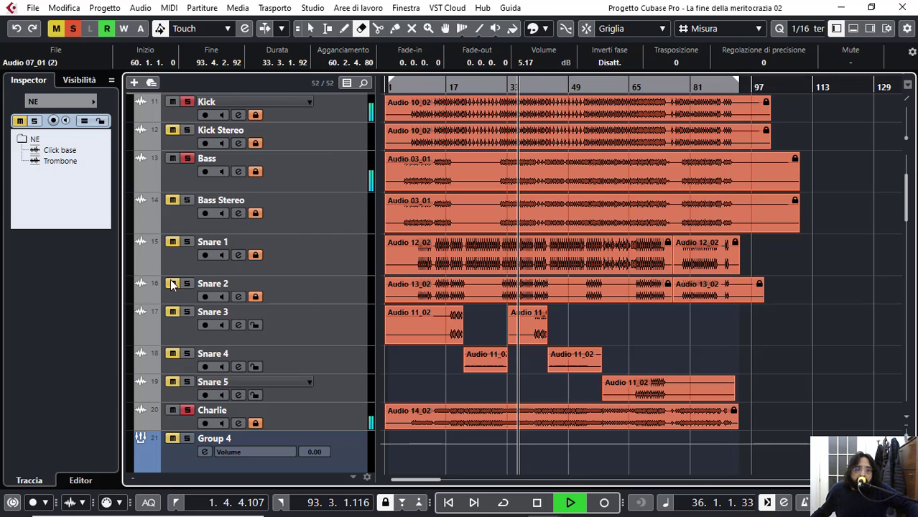
scroll(145, 301, "down", 6)
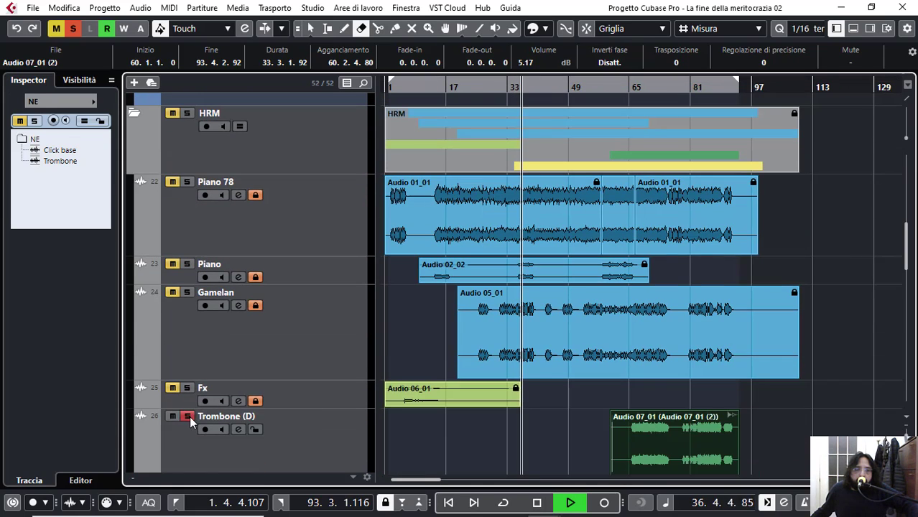
scroll(141, 377, "up", 3)
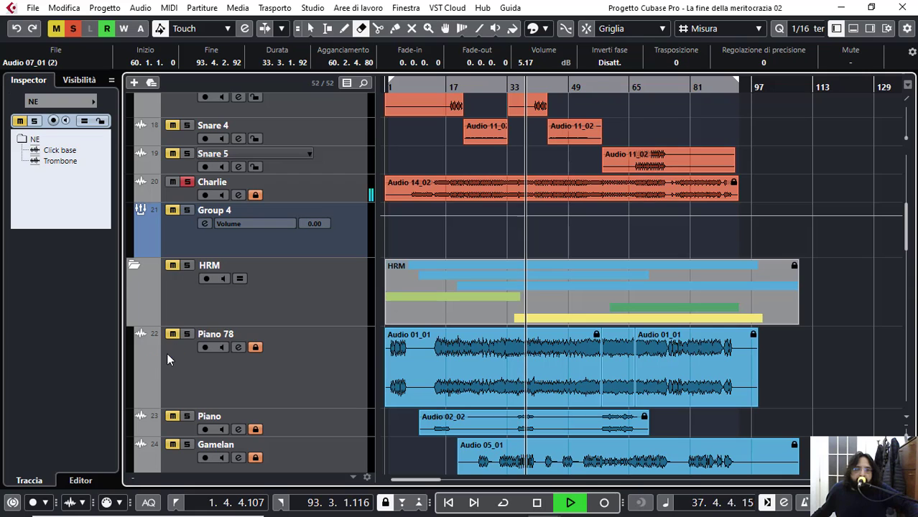
scroll(145, 335, "up", 5)
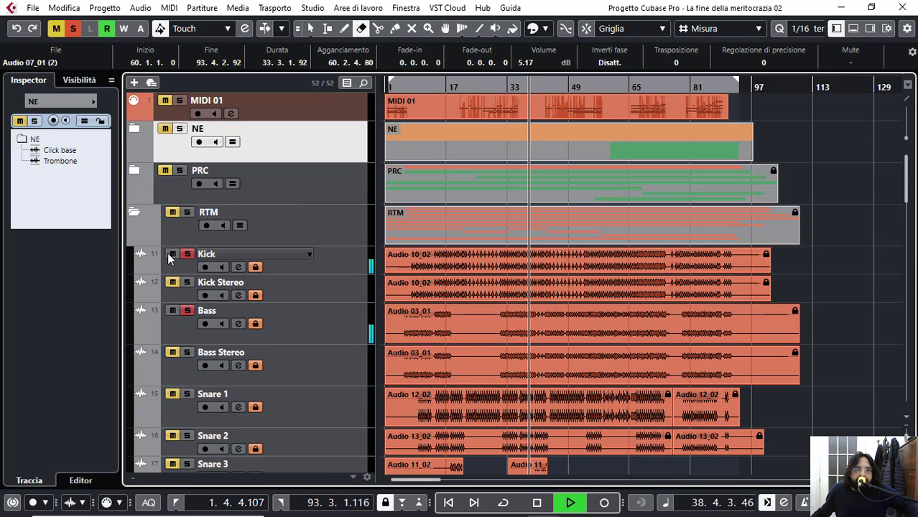
left_click(243, 301)
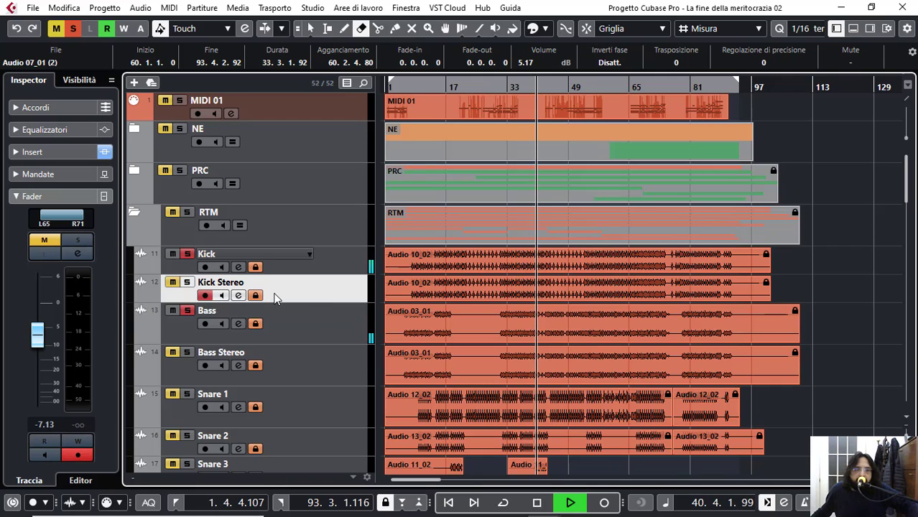
right_click(273, 295)
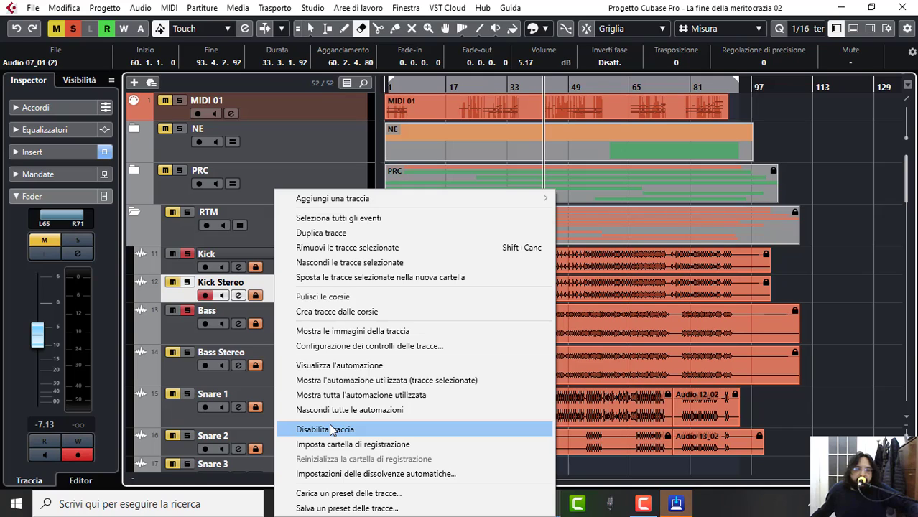
left_click(274, 327)
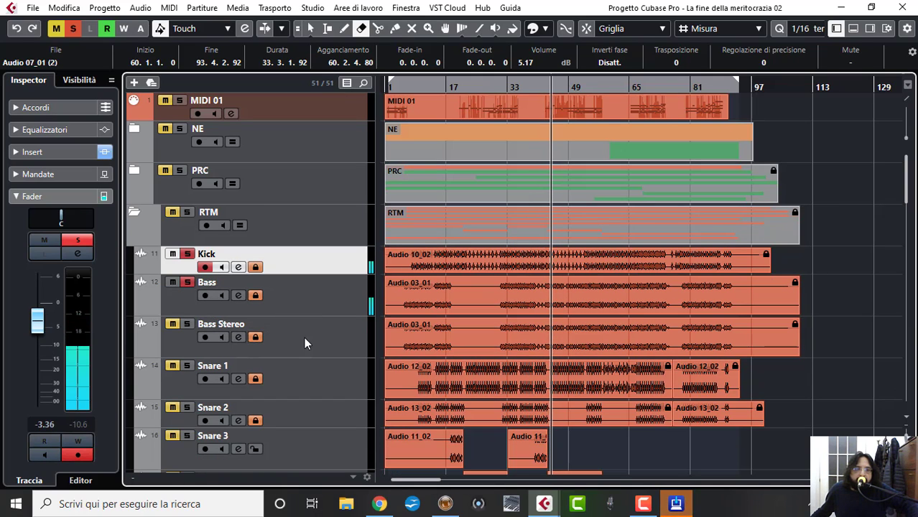
Remove the Bass Stereo track from the RTM folder.
left_click(304, 344)
right_click(296, 343)
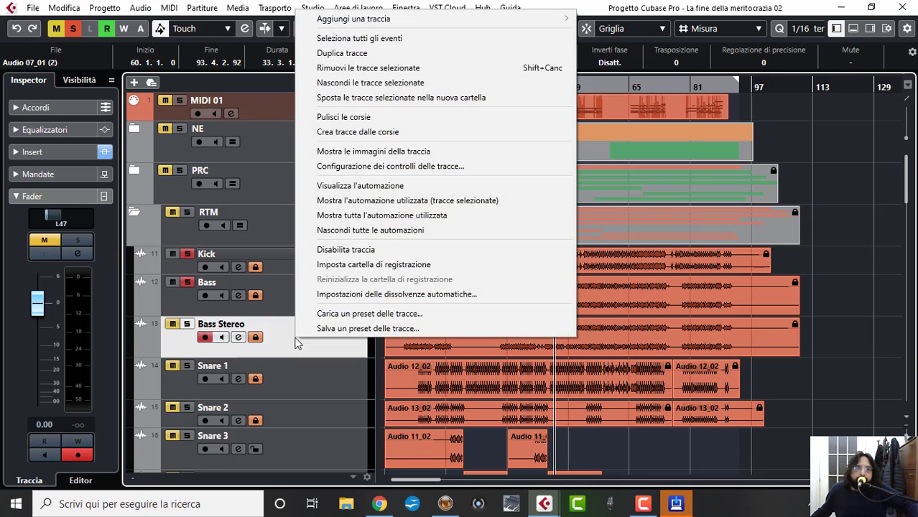
left_click(365, 71)
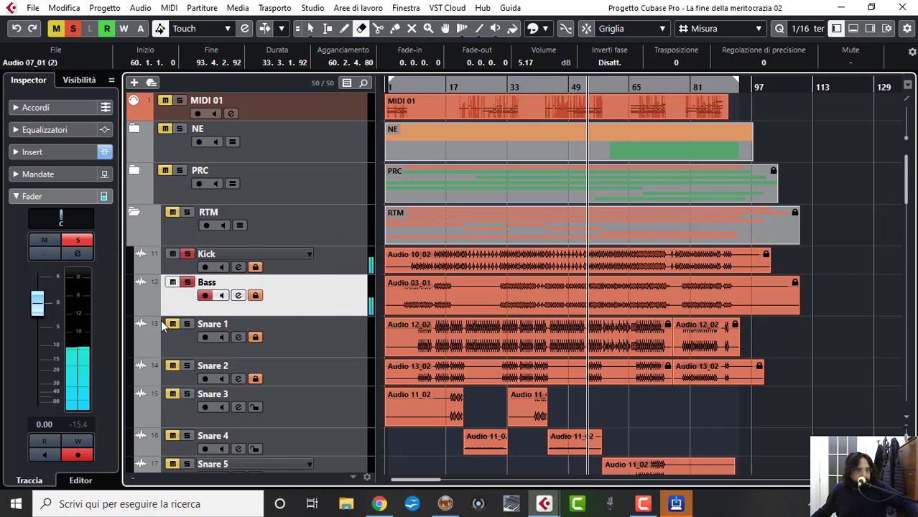
Compare the mix with and without the Bass track, then leave Bass unsoloed.
left_click(188, 282)
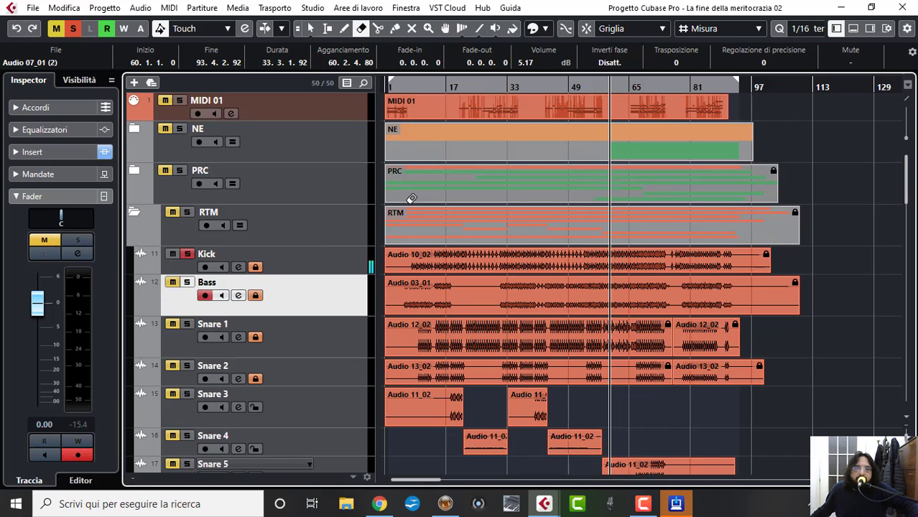
left_click(187, 284)
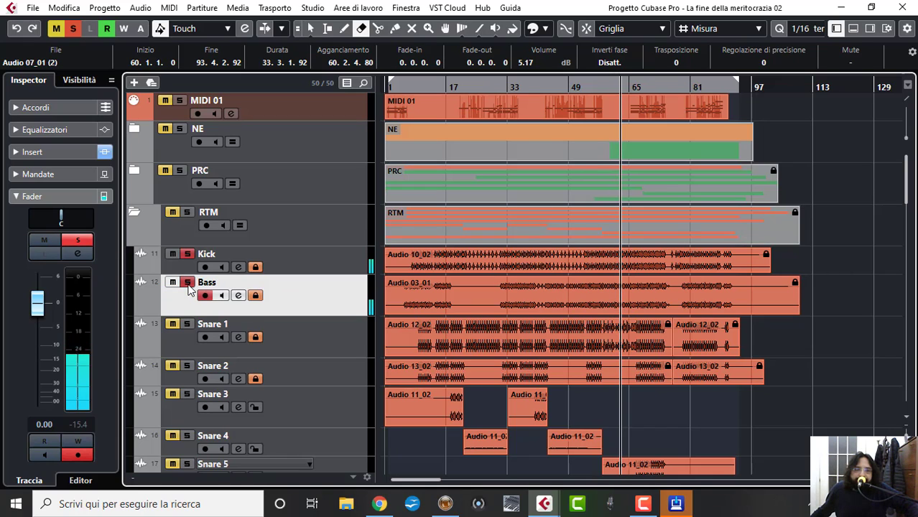
left_click(188, 283)
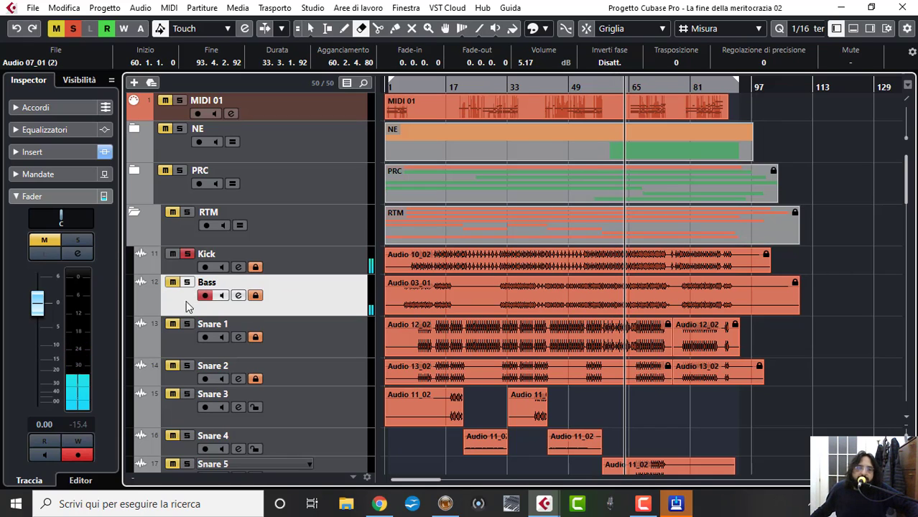
Move the Charlie track directly below Bass, above Snare 1.
scroll(145, 343, "down", 3)
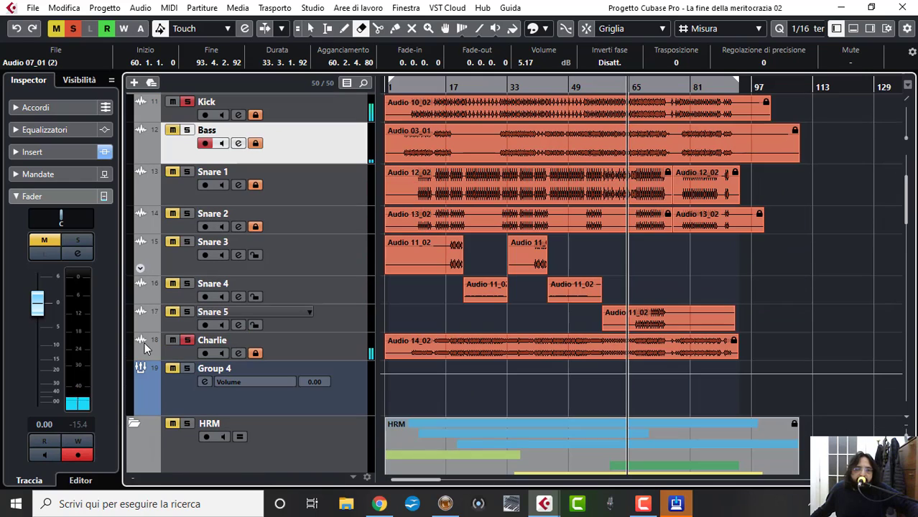
left_click(189, 351)
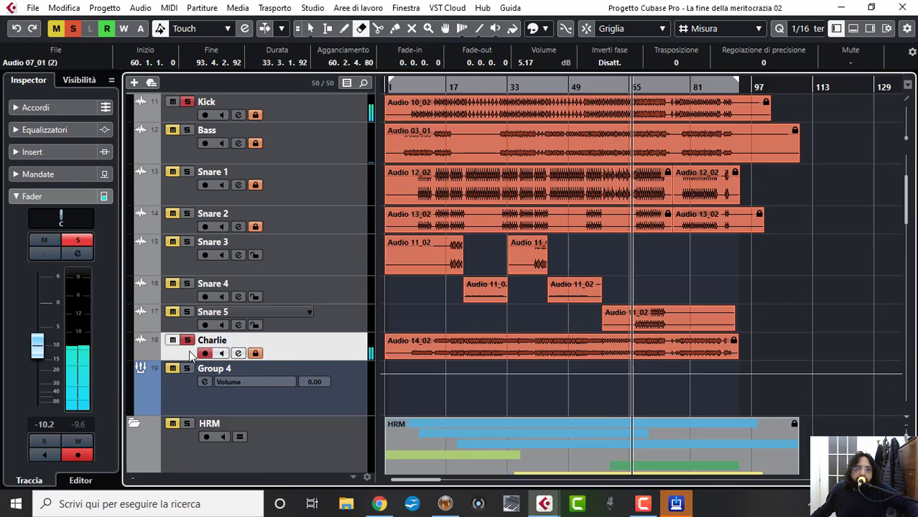
left_click_drag(190, 356, 184, 182)
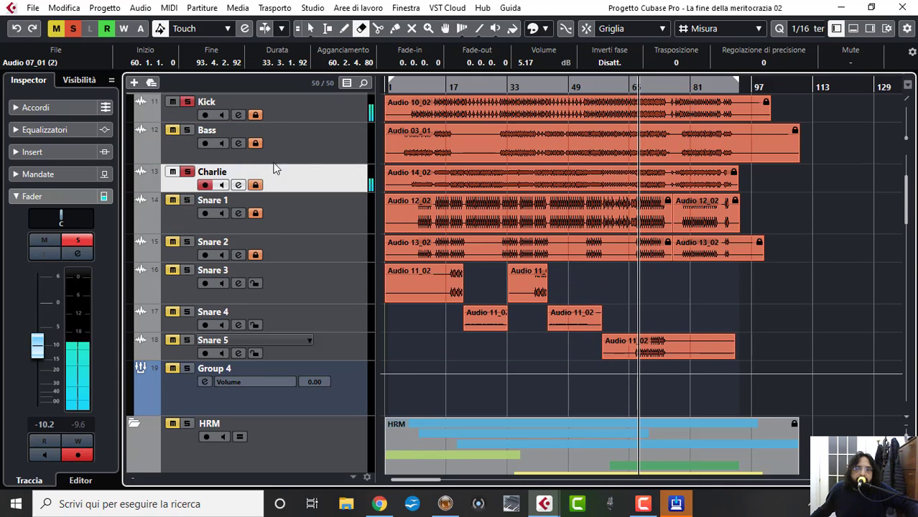
Open the Charlie track's channel settings and set its fader to 0 dB.
left_click(238, 185)
left_click_drag(505, 61, 537, 77)
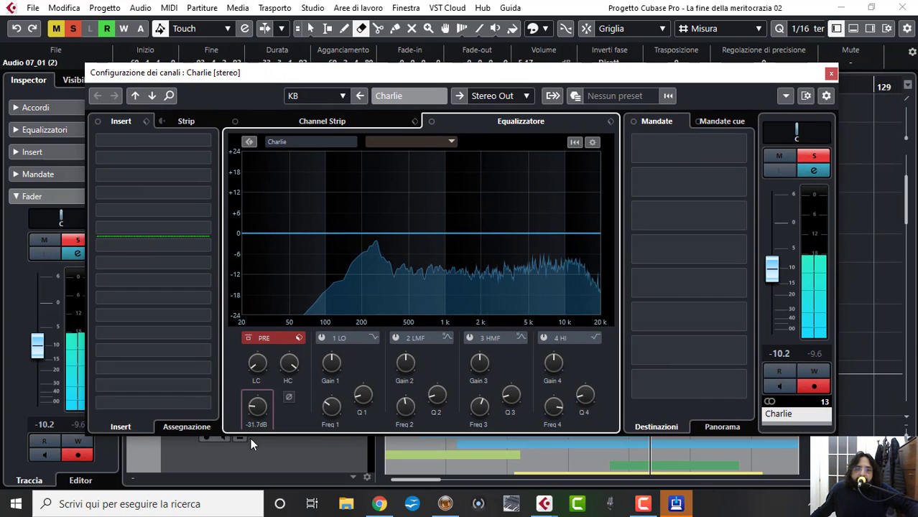
left_click(777, 342)
type("0")
key("Return")
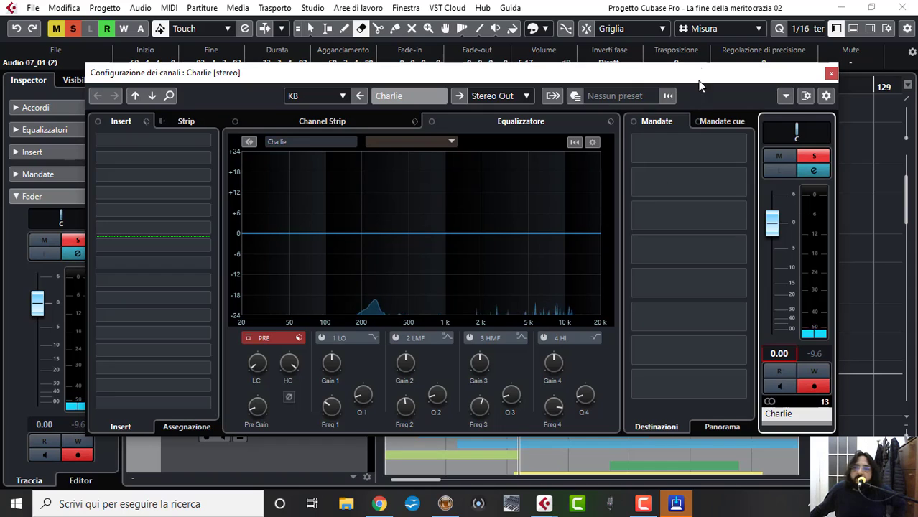
Listen to Charlie from about bars 45 and 69, and raise its pre-gain to about -12.5 dB.
left_click_drag(698, 74, 725, 254)
left_click(554, 86)
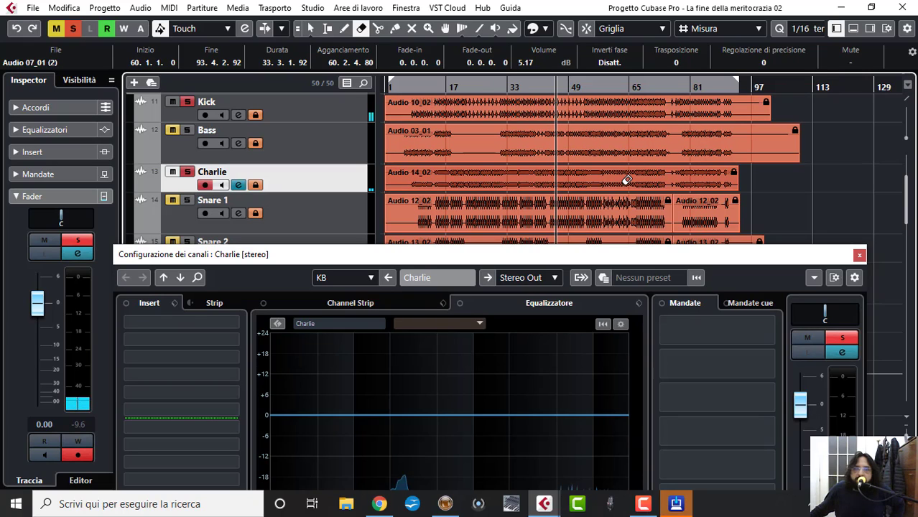
left_click(644, 88)
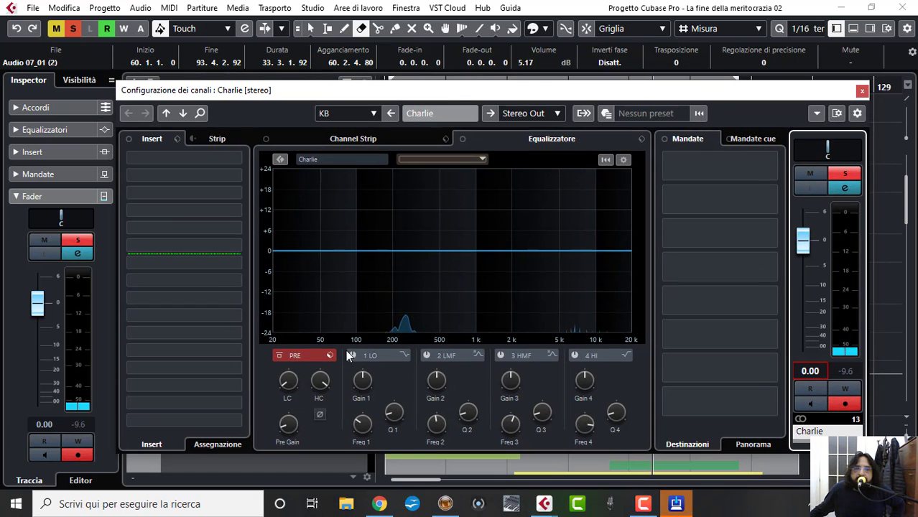
left_click_drag(282, 413, 305, 402)
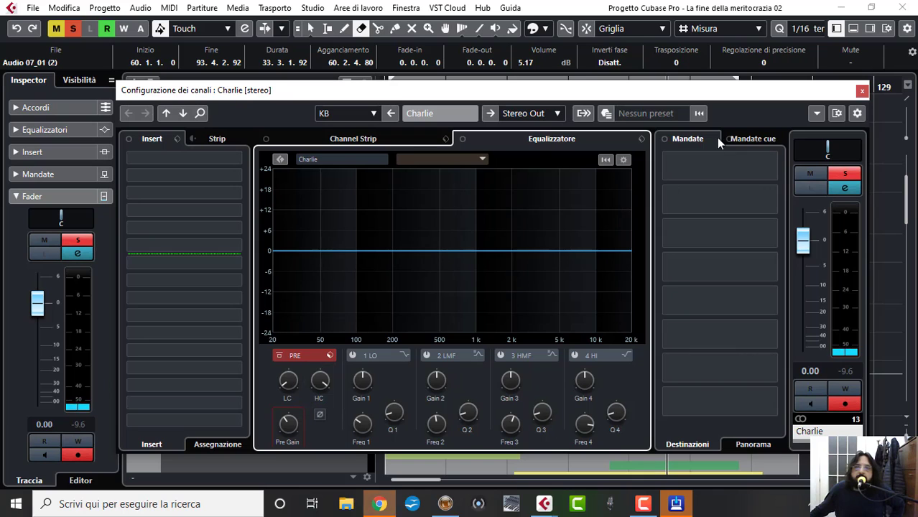
Play Charlie at different points and set the locator range to about bars 78 to 89.
left_click_drag(733, 90, 739, 238)
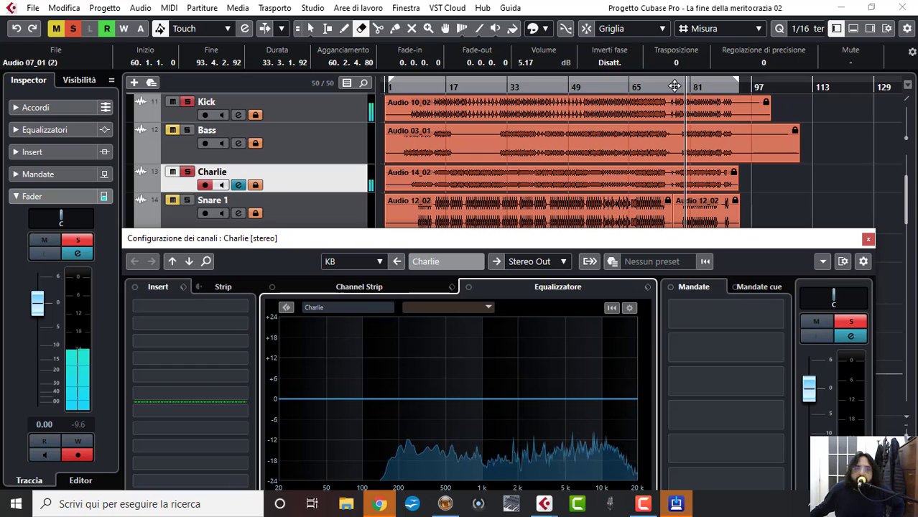
left_click(551, 85)
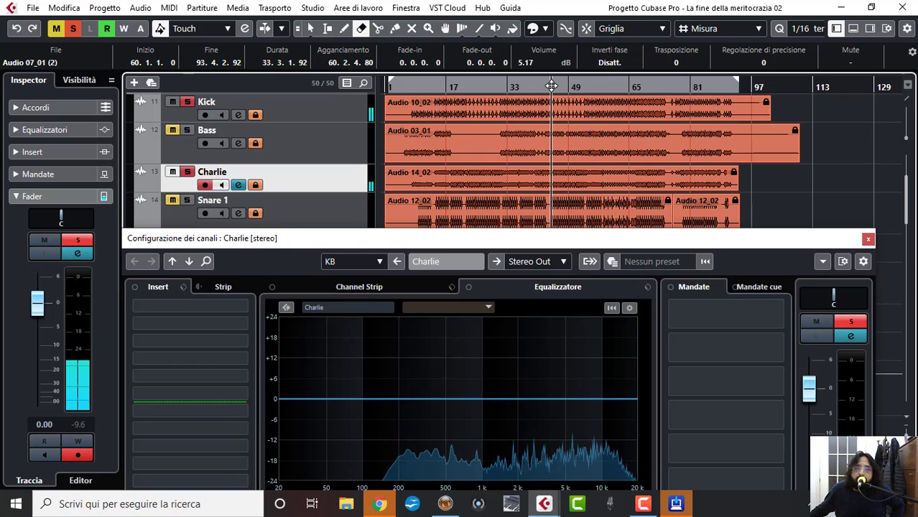
left_click(678, 87)
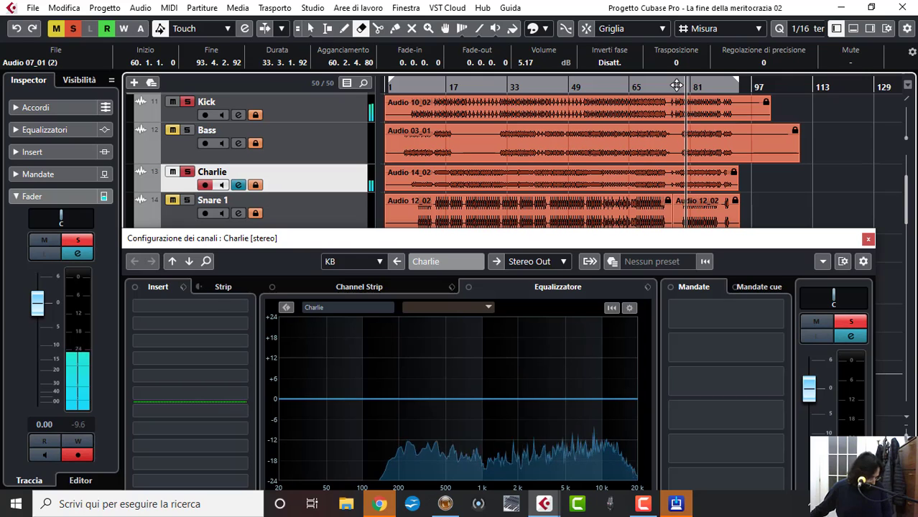
left_click(680, 85, "ctrl")
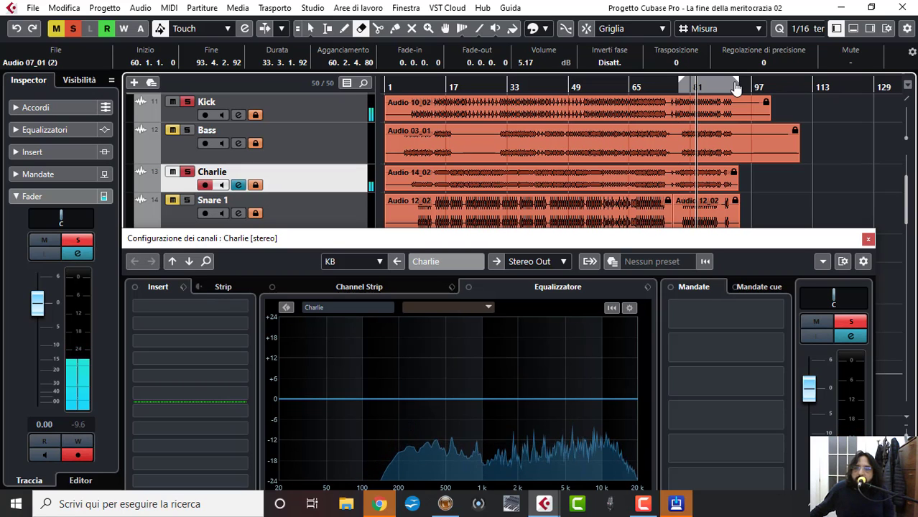
left_click_drag(736, 86, 721, 87)
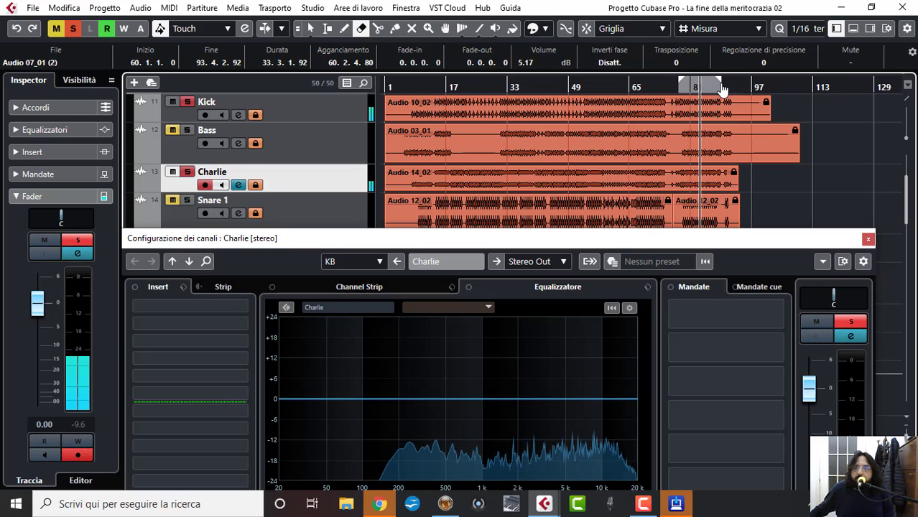
key("h")
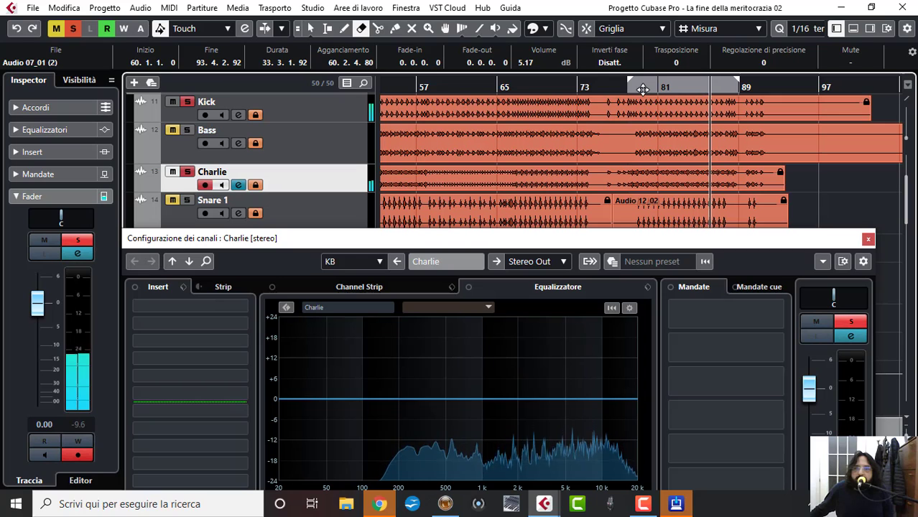
left_click_drag(725, 84, 733, 85)
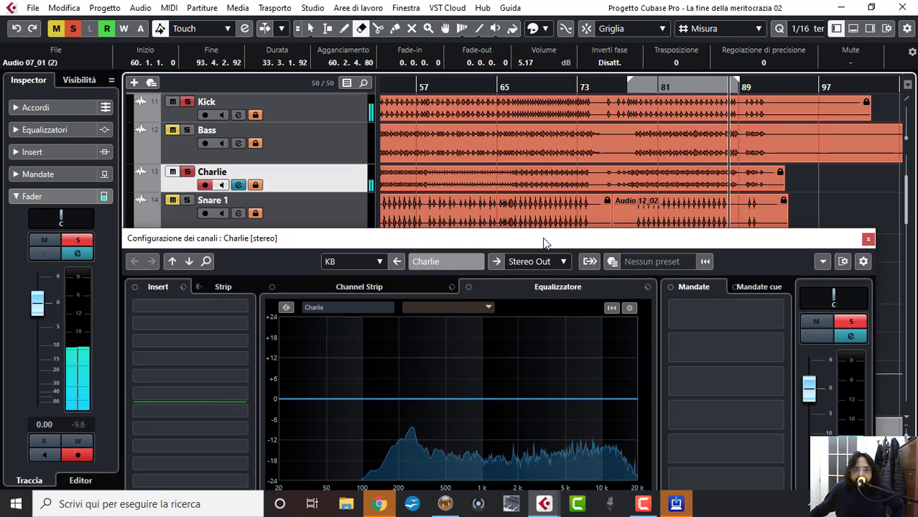
left_click_drag(543, 243, 557, 155)
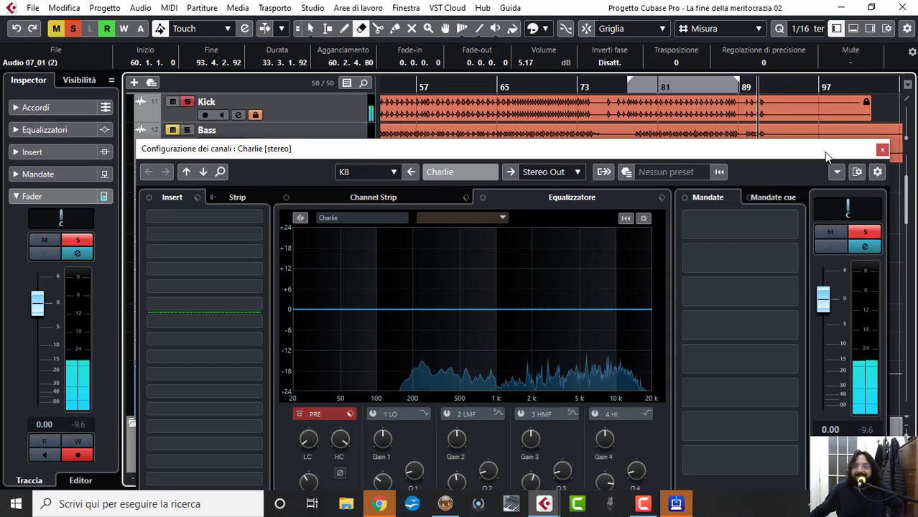
left_click(882, 149)
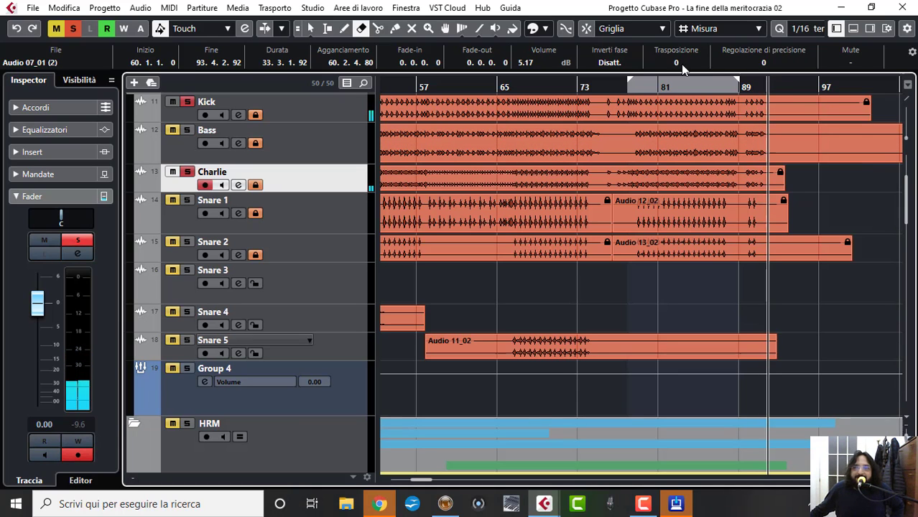
left_click(676, 85)
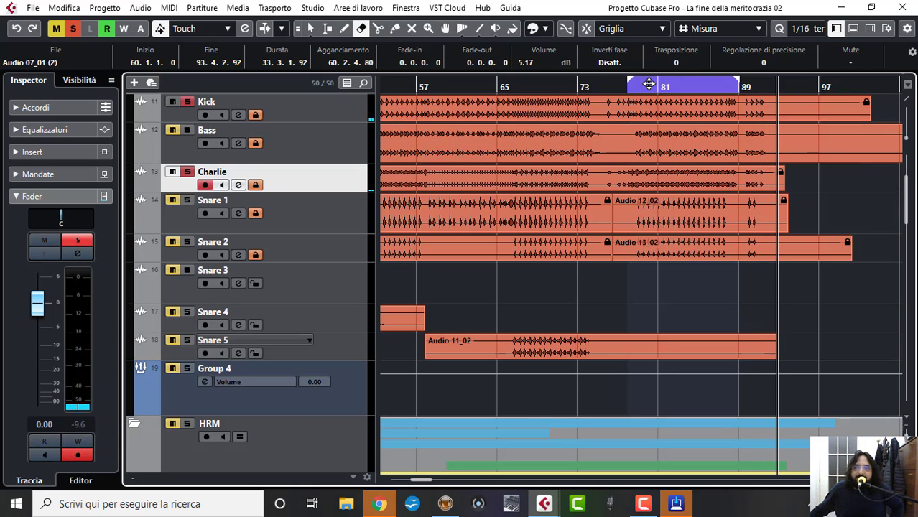
left_click(649, 87)
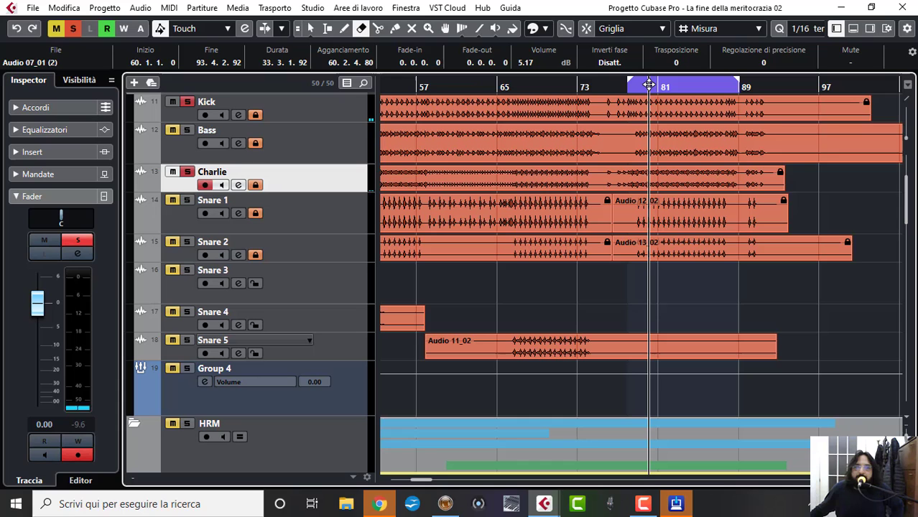
Reopen the Charlie track's channel settings with its equalizer in view.
left_click(237, 184)
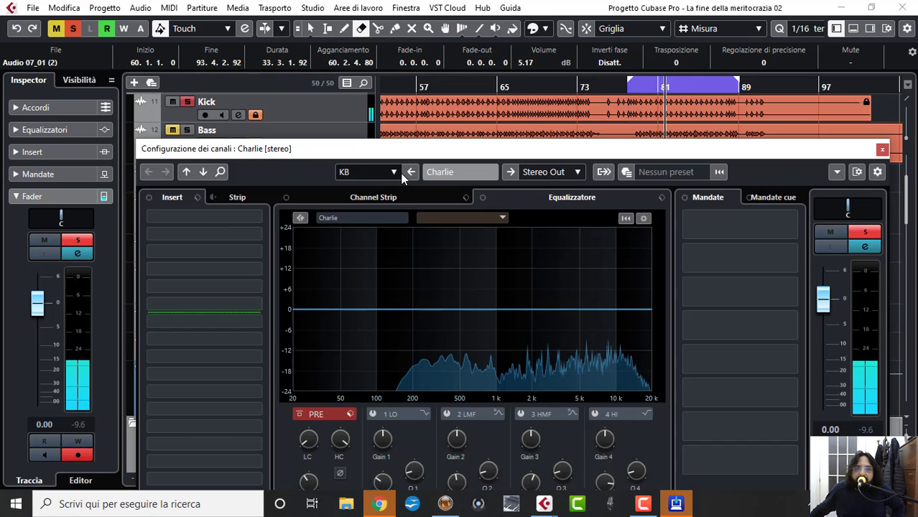
left_click_drag(406, 153, 420, 113)
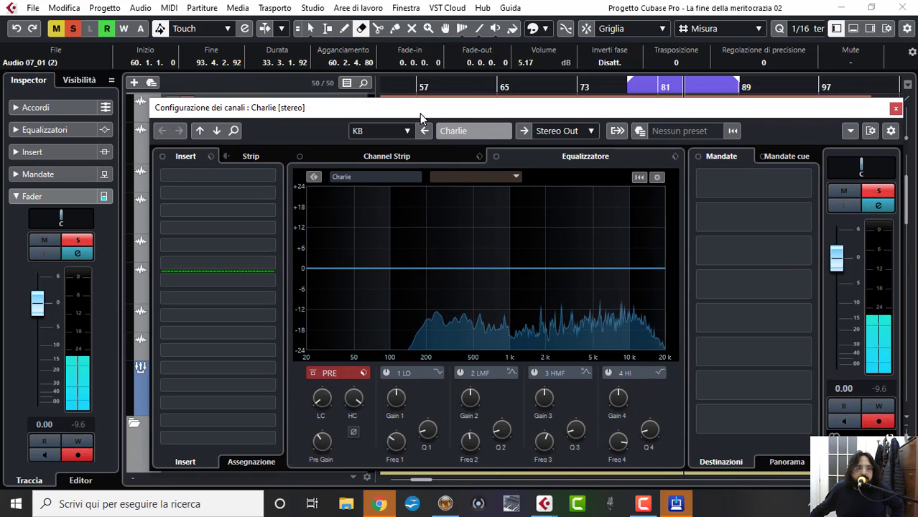
right_click(600, 306)
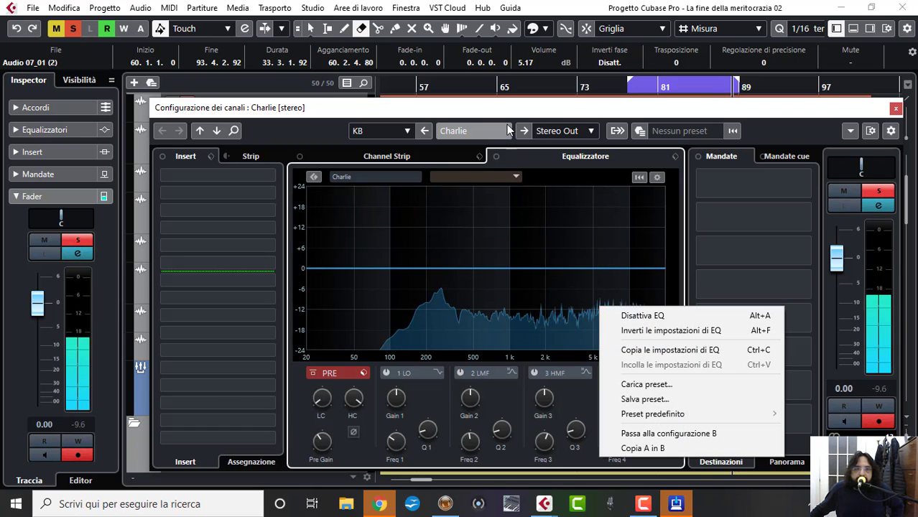
key("Escape")
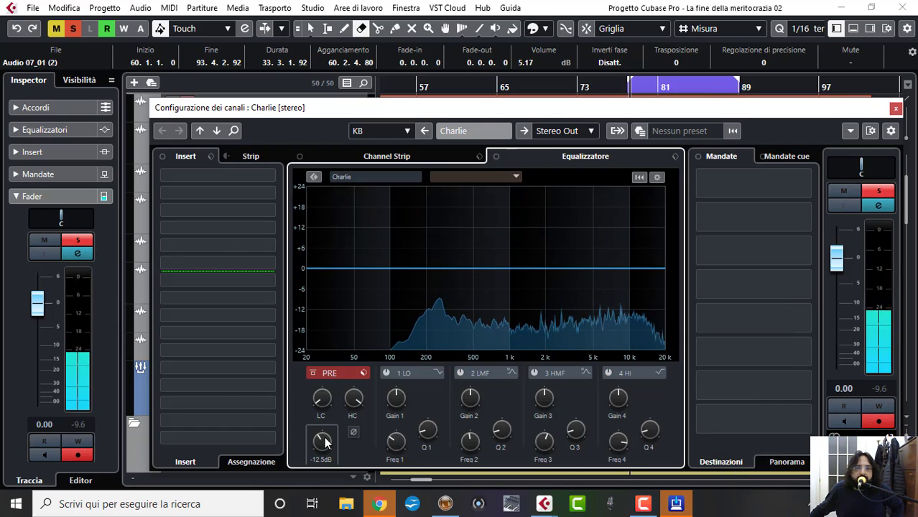
Set Charlie's pre-gain to about -4.8 dB while listening to the looped range.
mouse_move(325, 434)
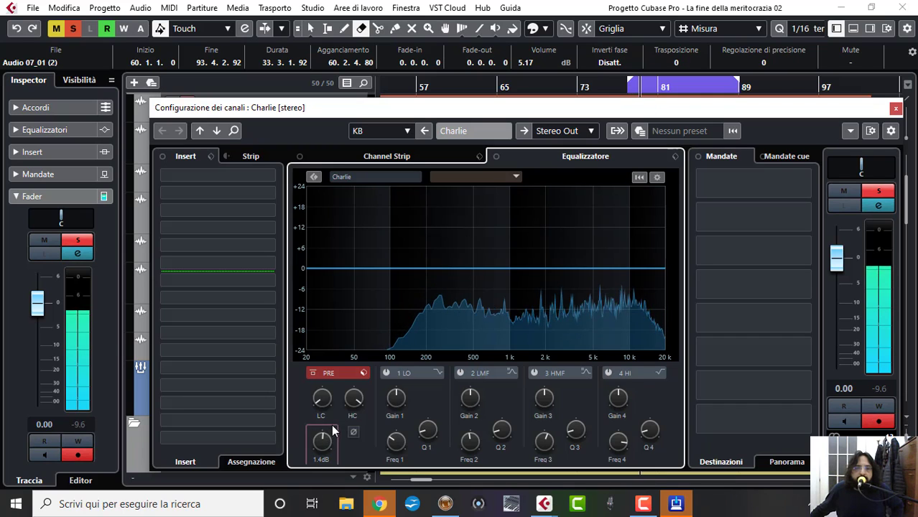
mouse_move(331, 424)
left_mouse_down()
mouse_move(327, 465)
mouse_move(334, 437)
left_mouse_up()
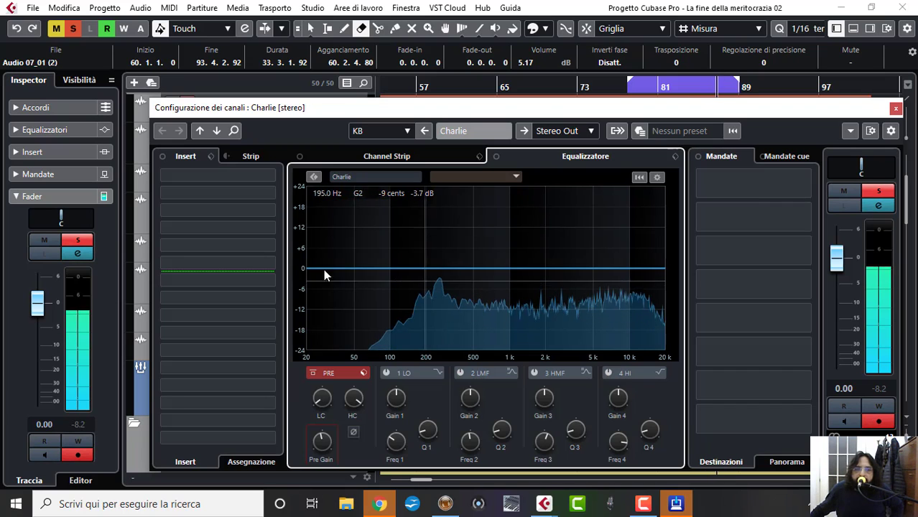
Insert the Gate dynamics effect in slot 5 of Charlie's inserts.
left_click(199, 243)
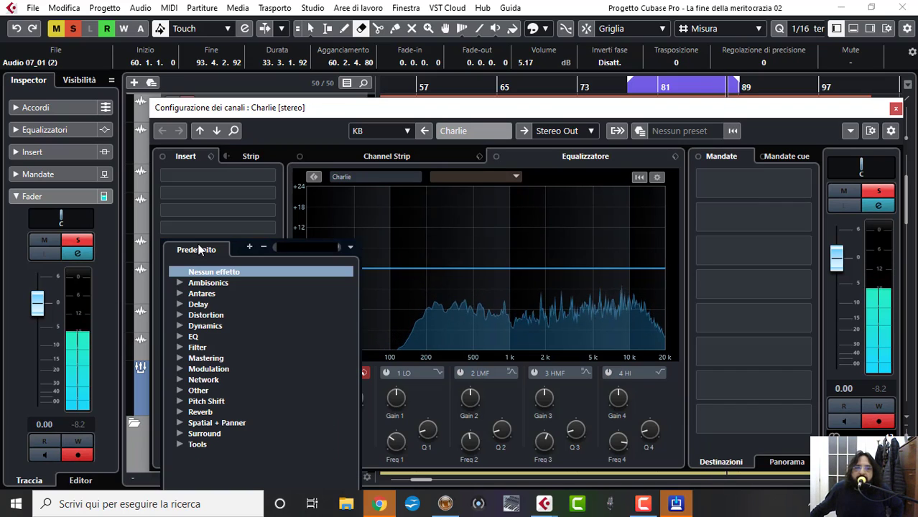
left_click(212, 327)
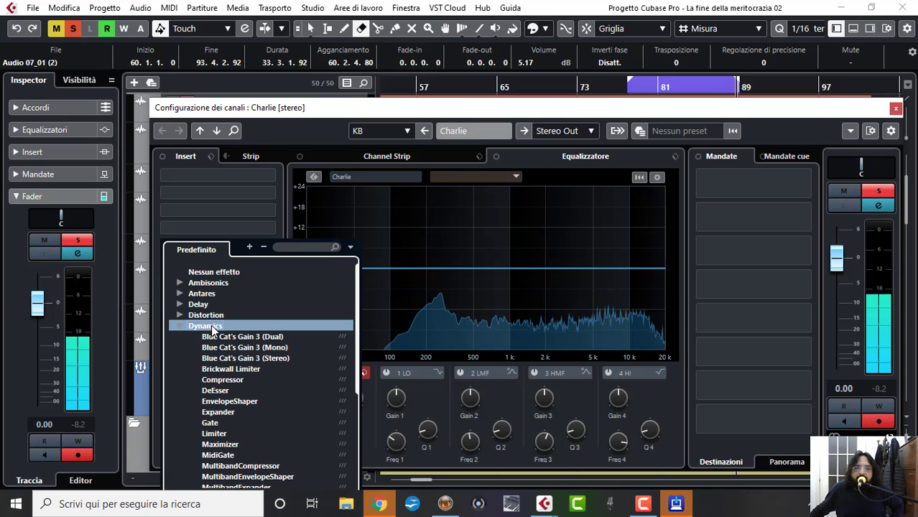
left_click(210, 423)
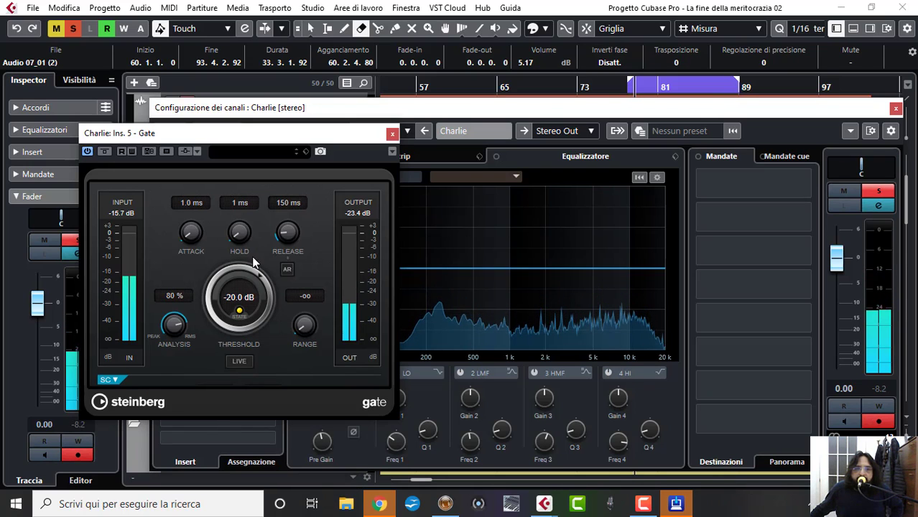
Set Charlie's Gate to a -41.6 dB threshold, 301 ms hold and 10 ms release, and close the plug-in.
left_click_drag(245, 278, 230, 290)
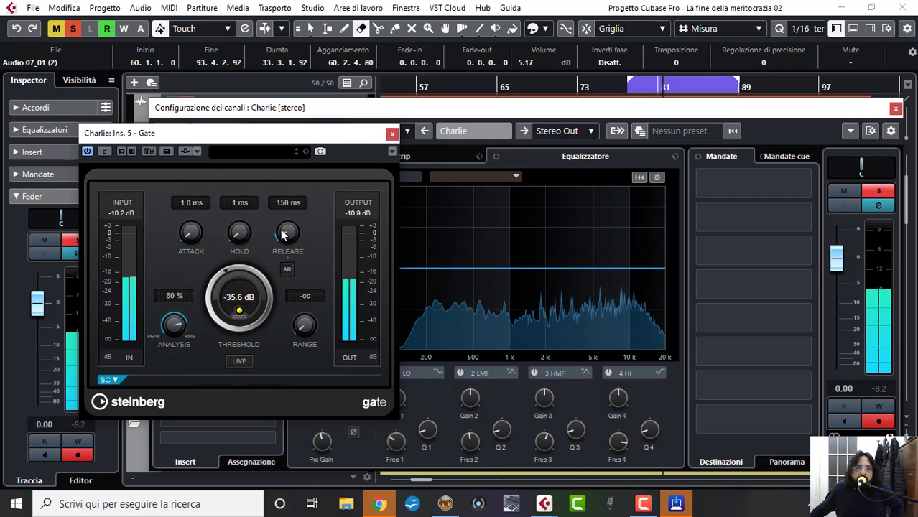
left_click_drag(283, 234, 282, 251)
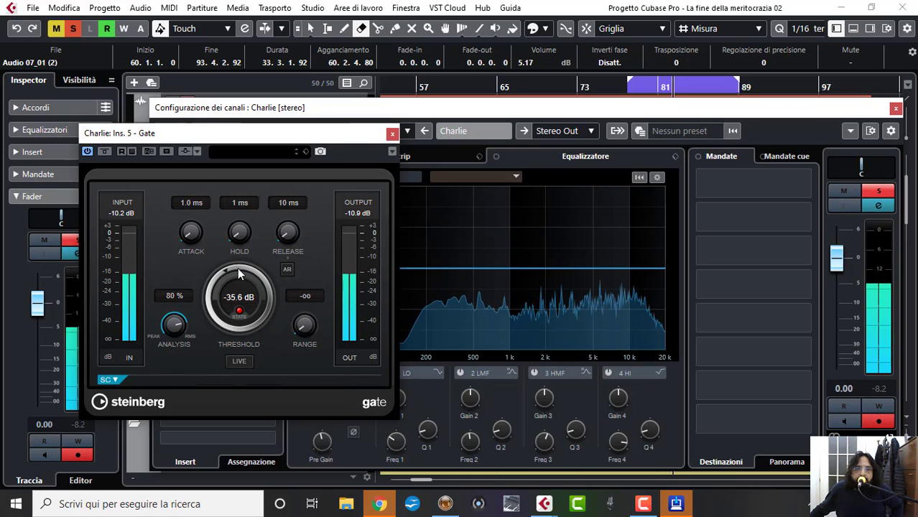
left_click_drag(239, 273, 282, 325)
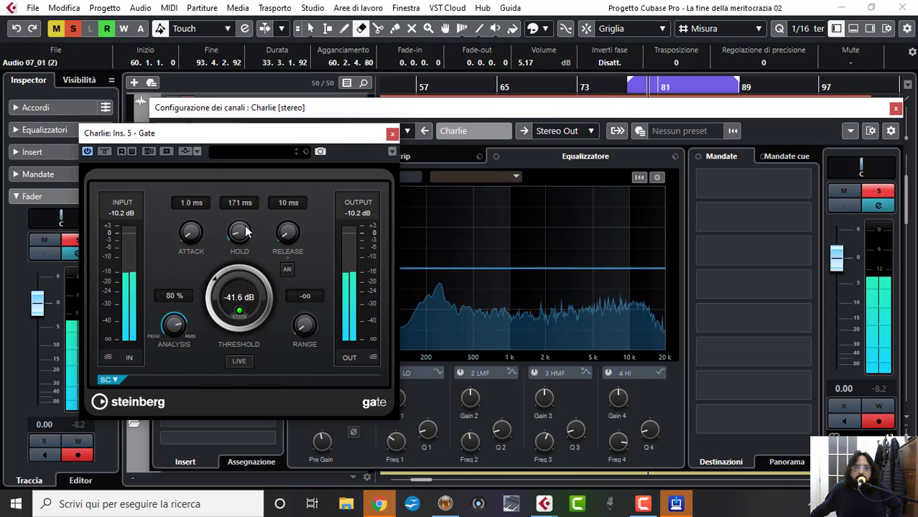
left_click_drag(250, 227, 241, 230)
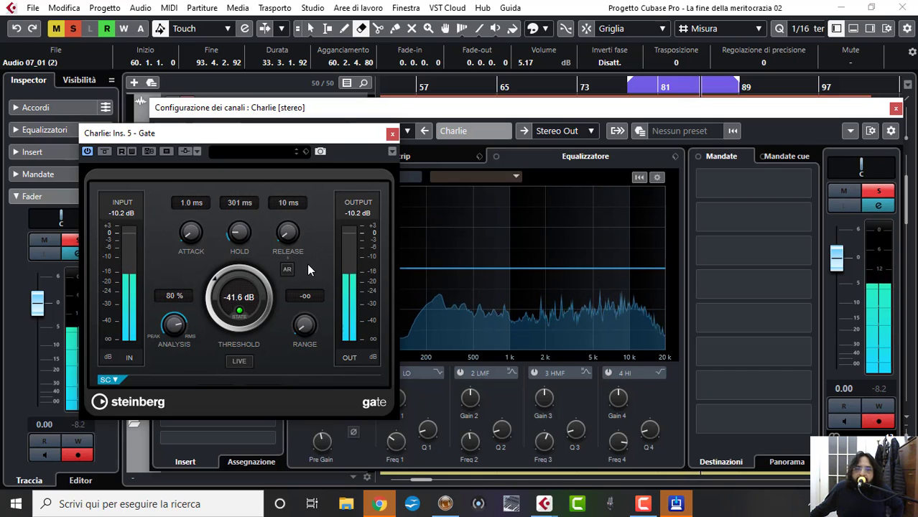
left_click(390, 135)
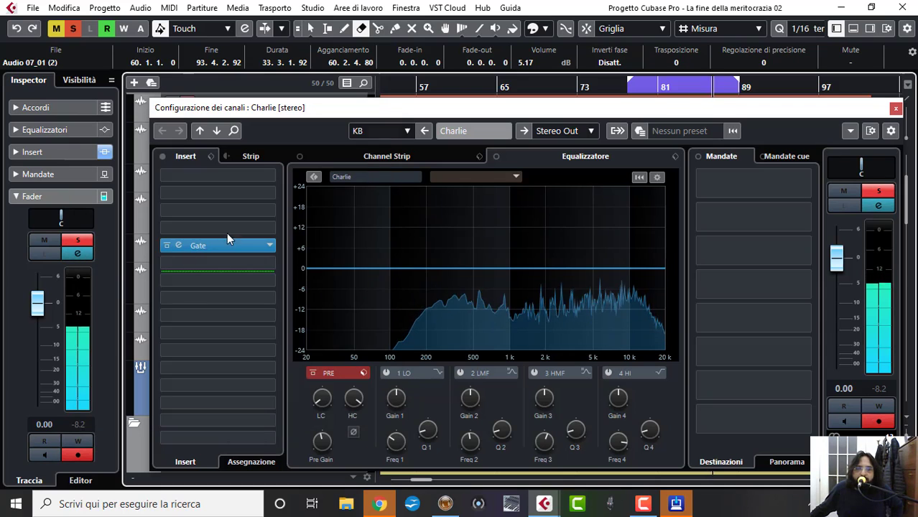
left_click(270, 263)
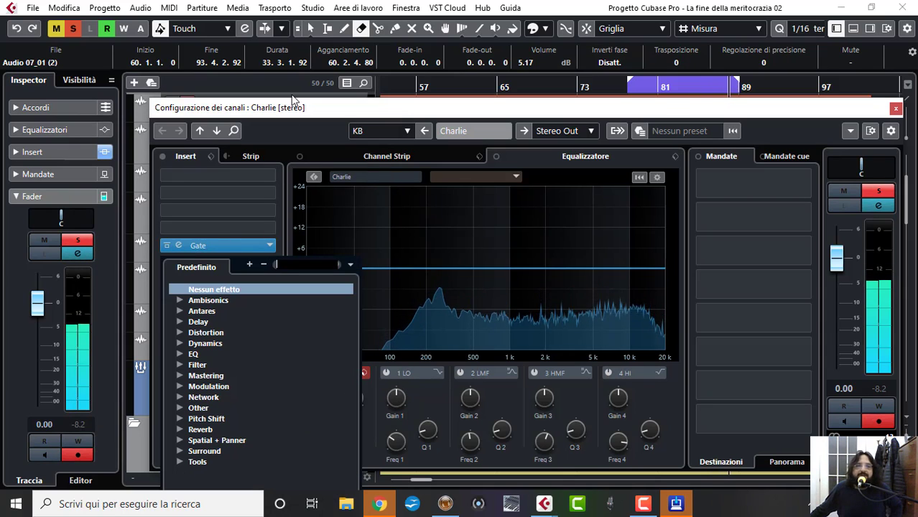
left_click(336, 117)
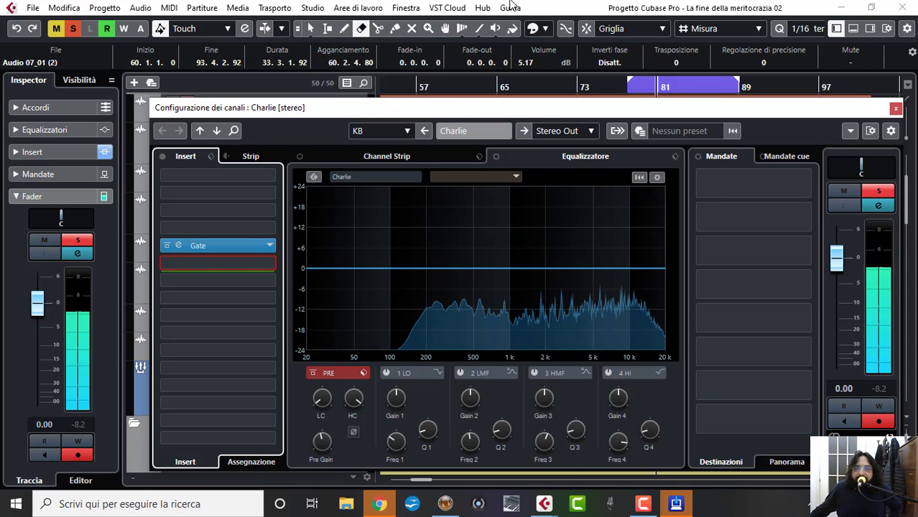
In the MOTU MicroBook II mixer, unmute Line 1-2 in Mix 4 and Mix 1, and return to Cubase.
left_click(445, 504)
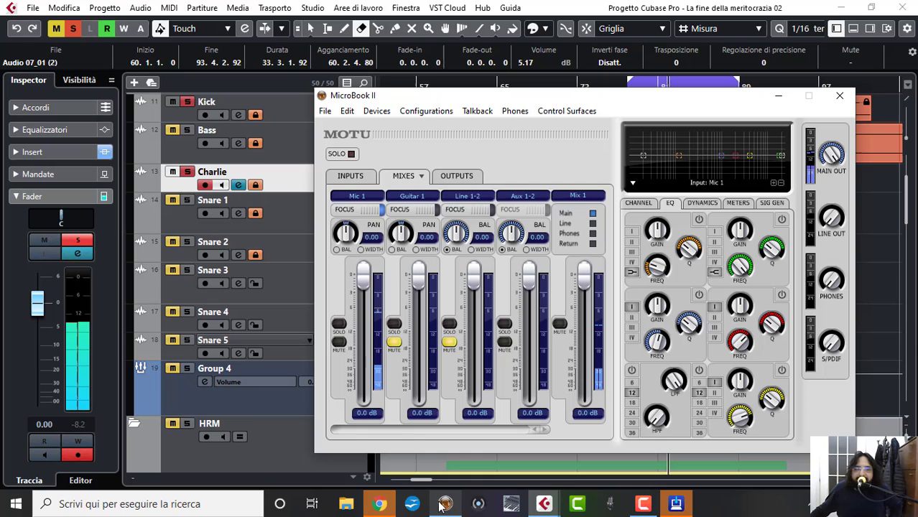
left_click(423, 178)
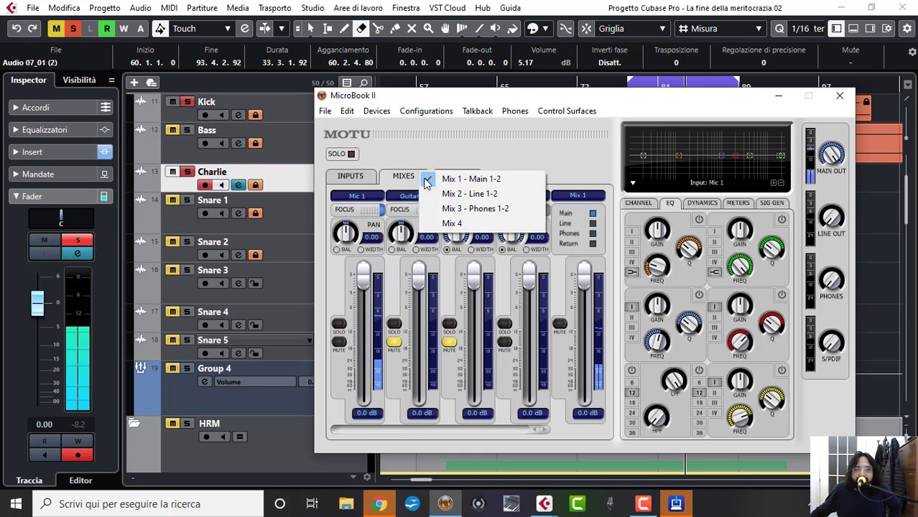
left_click(451, 224)
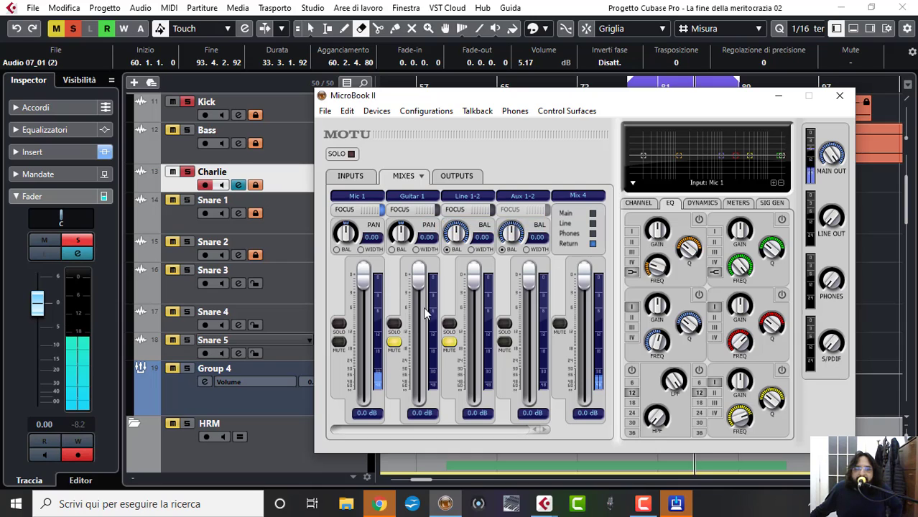
left_click(447, 343)
left_click(351, 177)
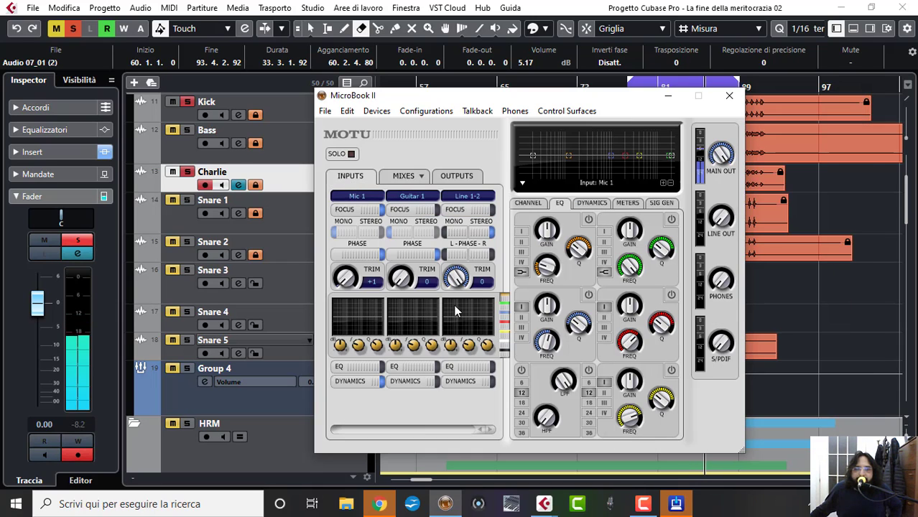
left_click(403, 177)
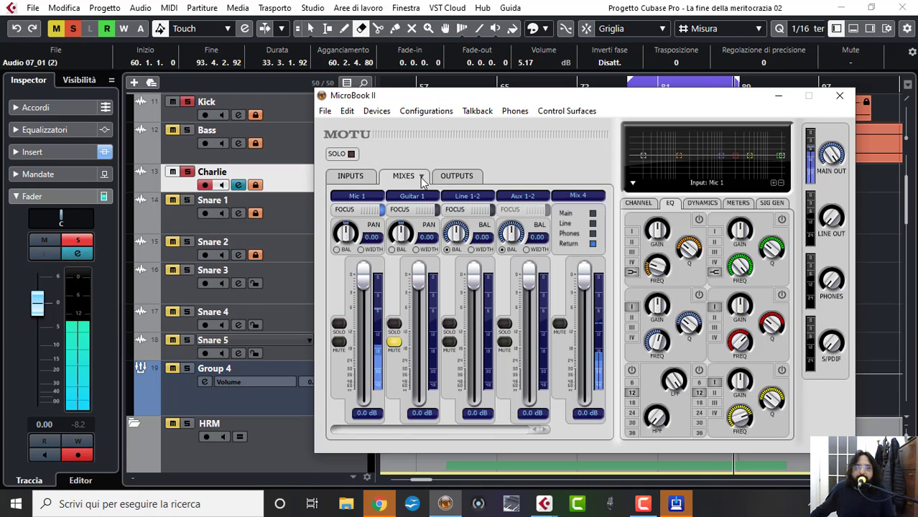
left_click(423, 181)
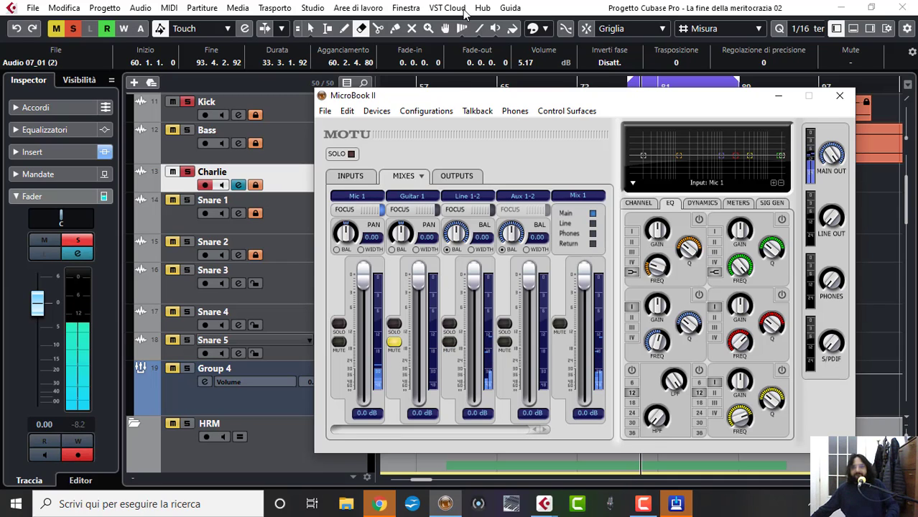
left_click(536, 13)
key("e")
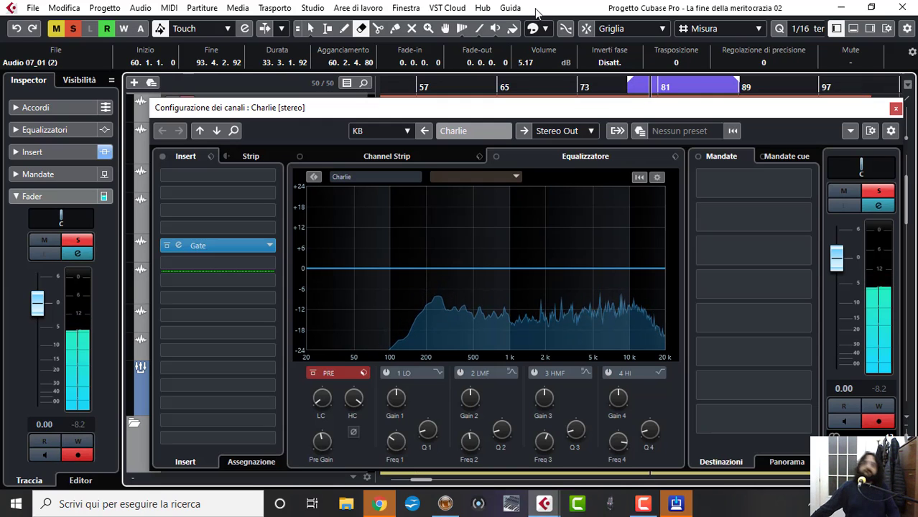
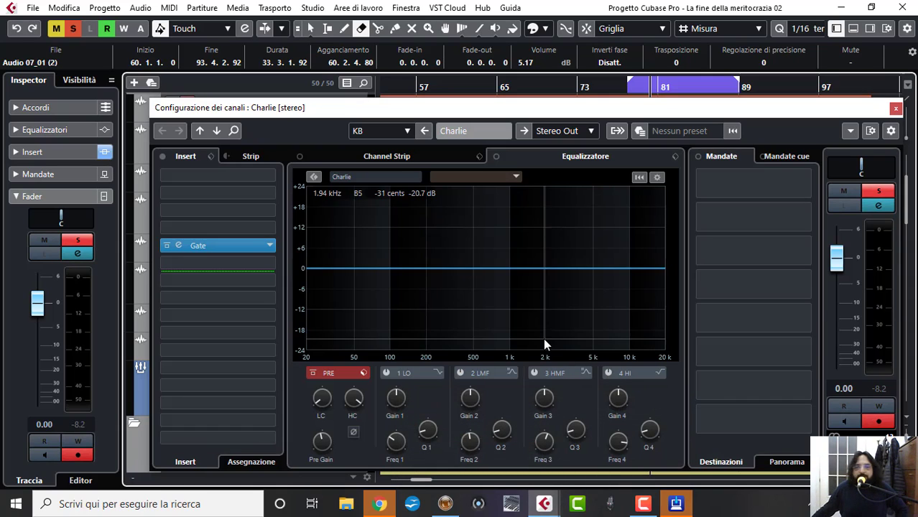
In the MicroBook II mixer, mute Line 1-2 in Mix 1 and Mix 4, and minimize the mixer.
mouse_move(383, 504)
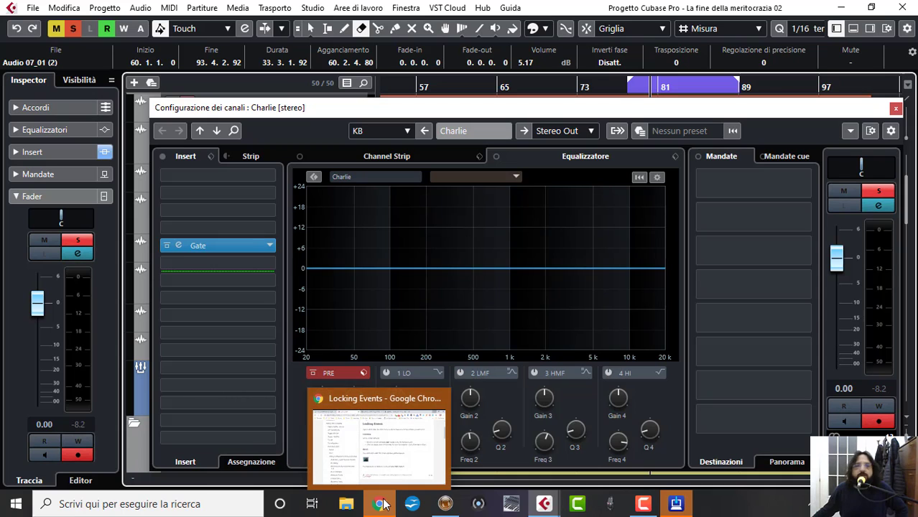
left_click(453, 505)
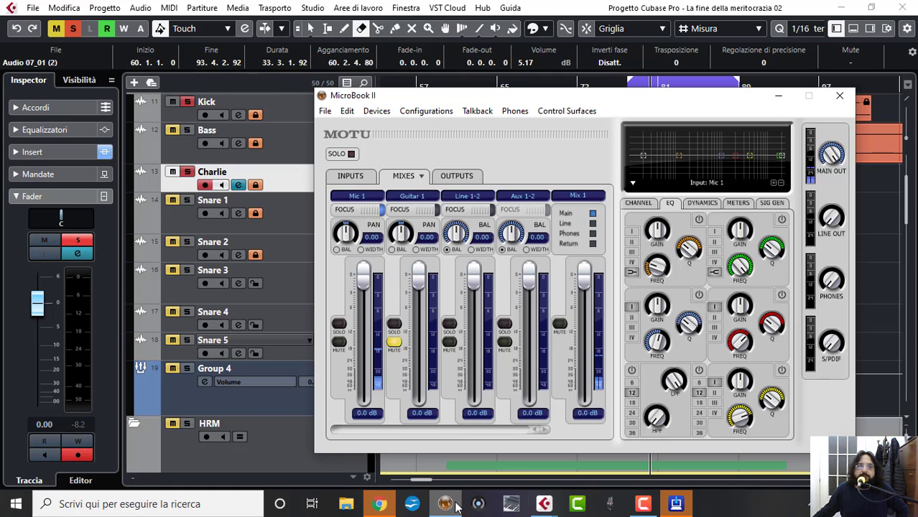
left_click(422, 180)
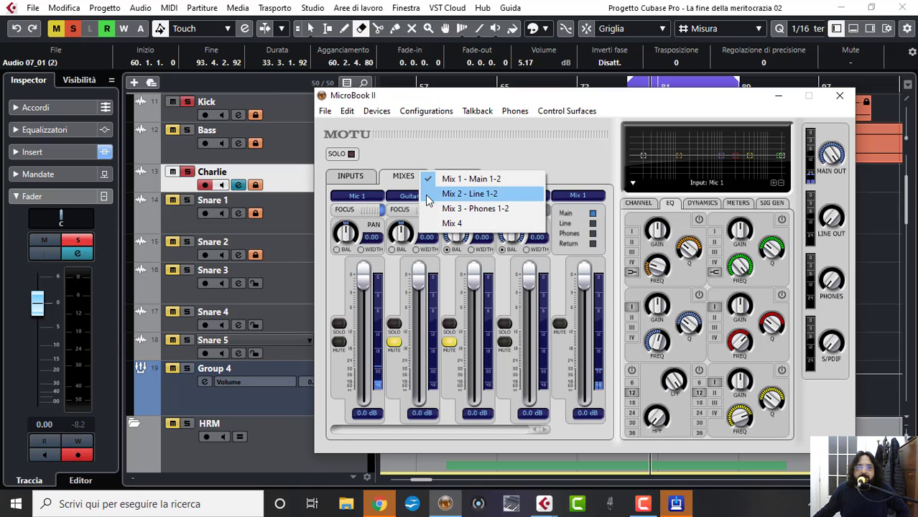
left_click(444, 223)
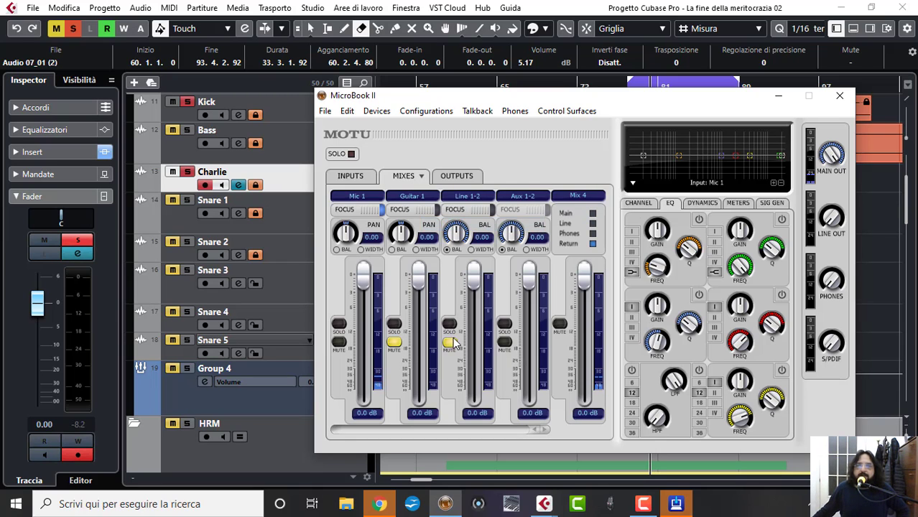
left_click(778, 97)
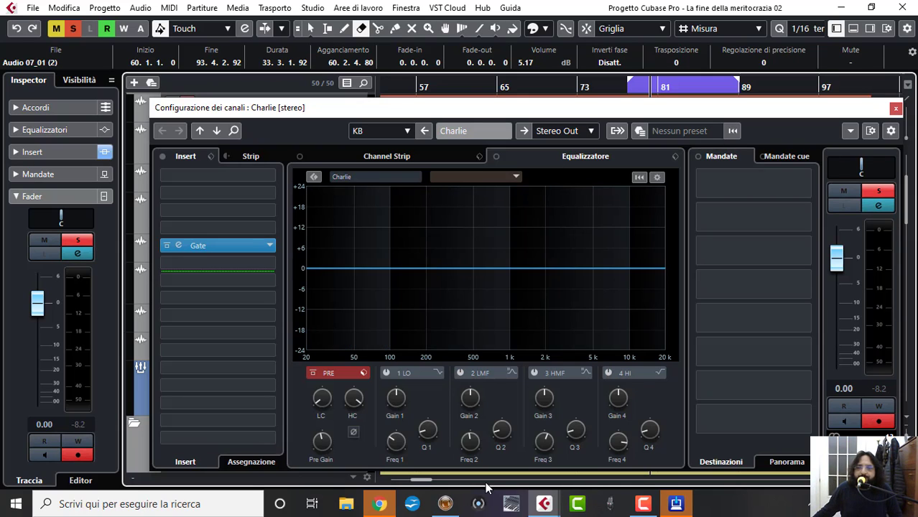
Resume playback, insert the Frequency EQ in slot 6 of Charlie's inserts, and close the plug-in and channel settings.
key("space")
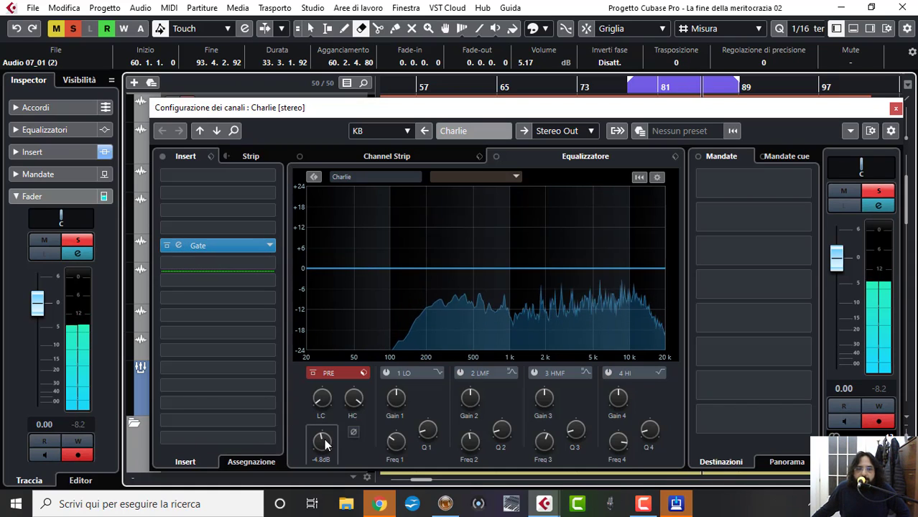
left_click(170, 263)
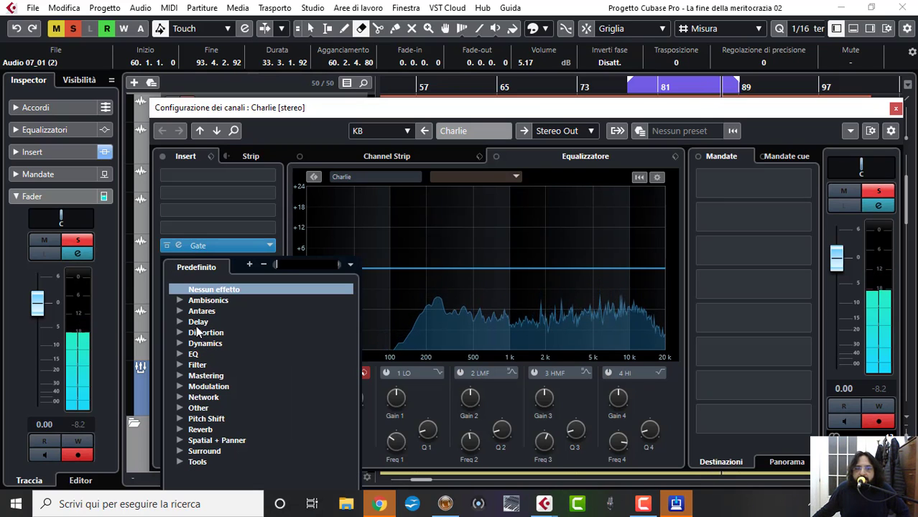
left_click(197, 351)
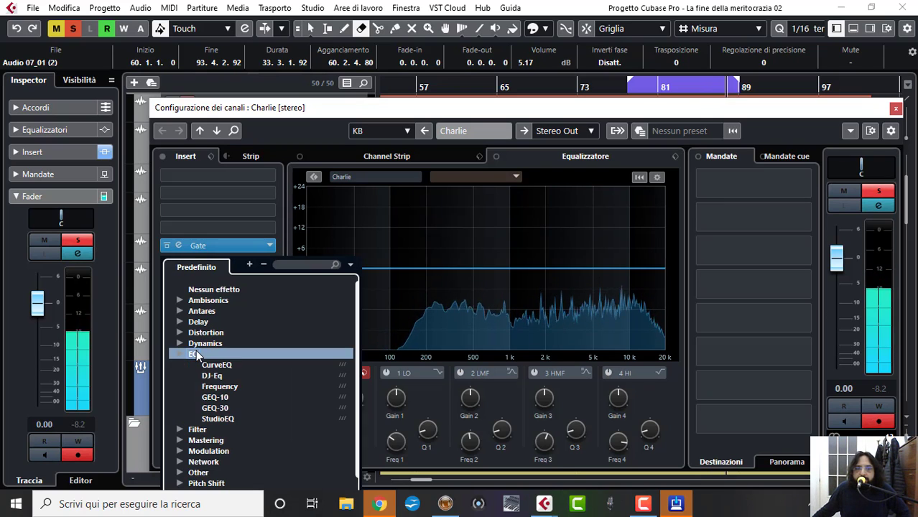
left_click(215, 386)
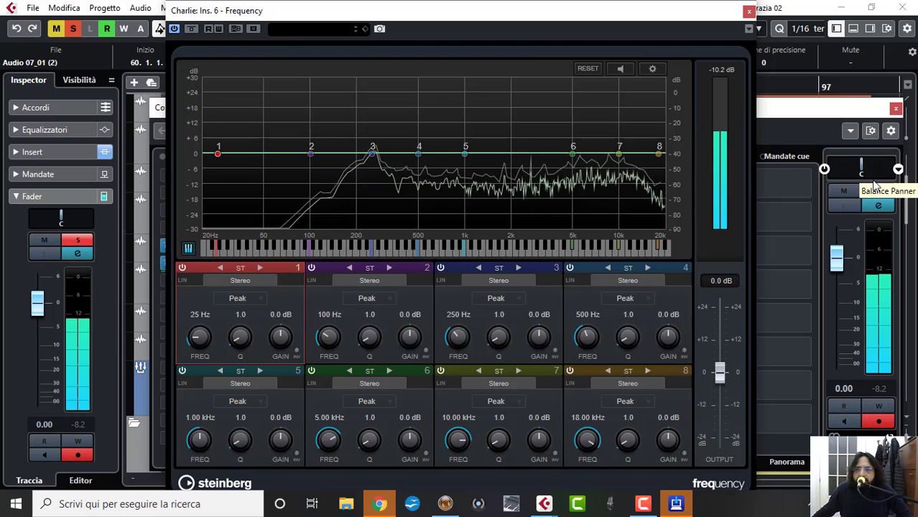
left_click(895, 110)
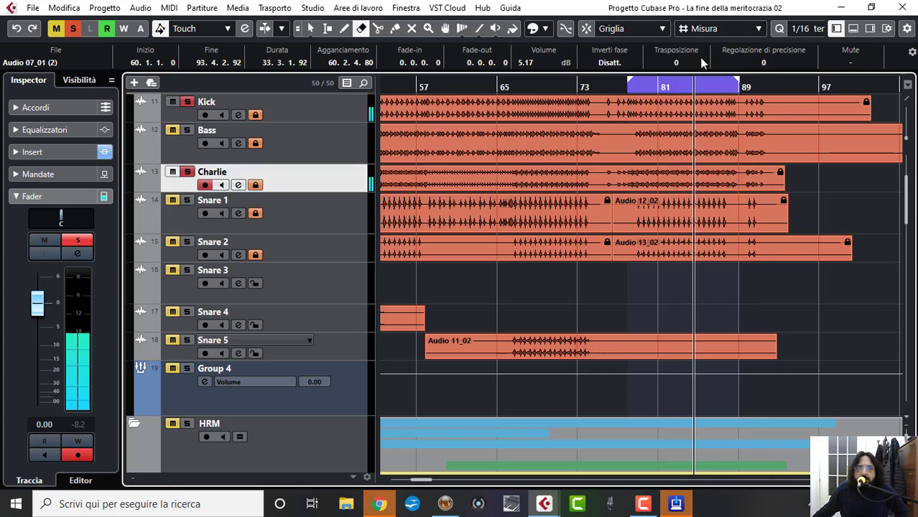
left_click(749, 13)
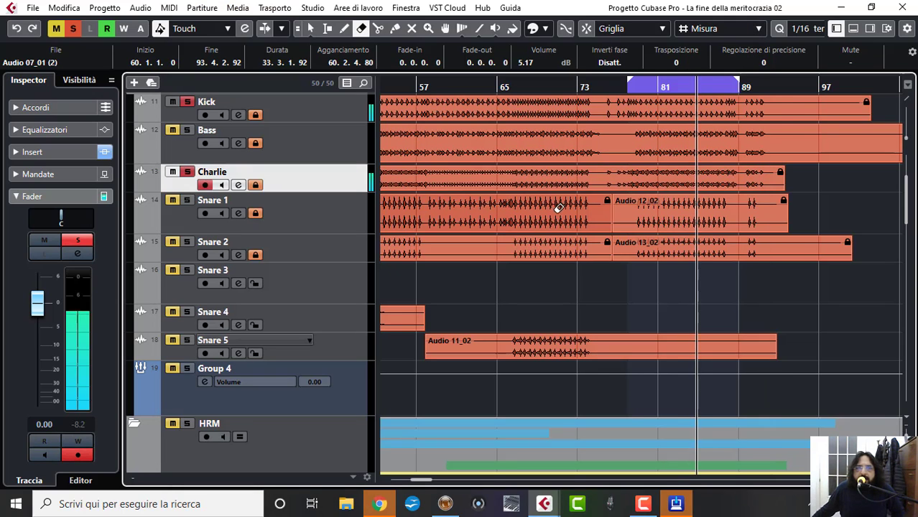
Unlock the Charlie track and apply the offline stereo flip (Inversione stereo) in Inversione destro-sinistro mode to its audio event.
left_click(255, 185)
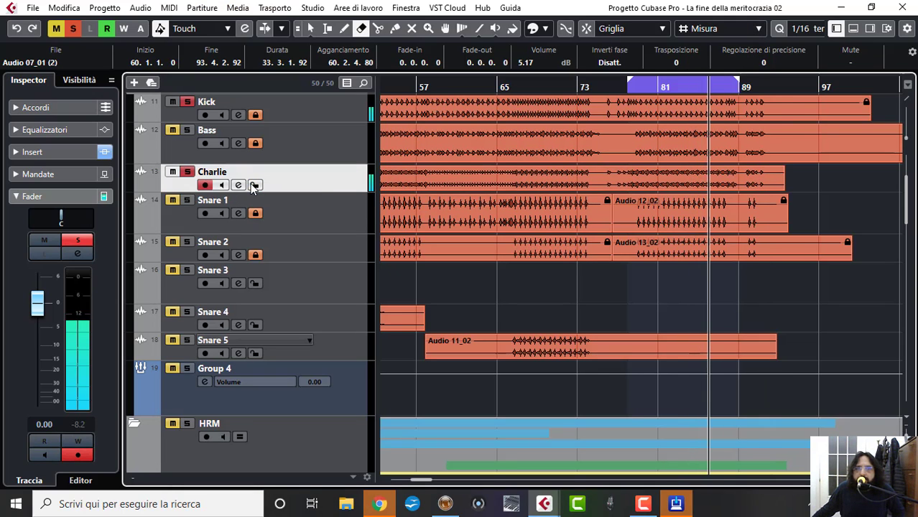
right_click(551, 181)
mouse_move(721, 189)
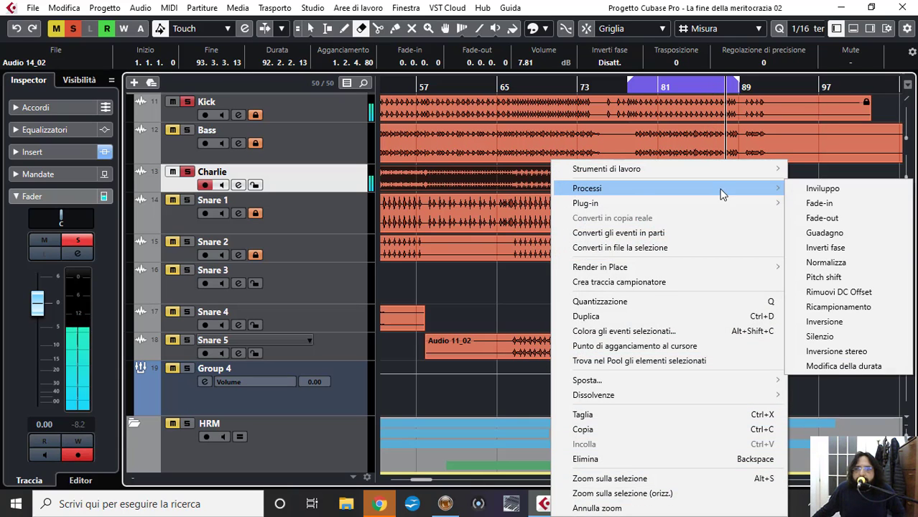
left_click(845, 351)
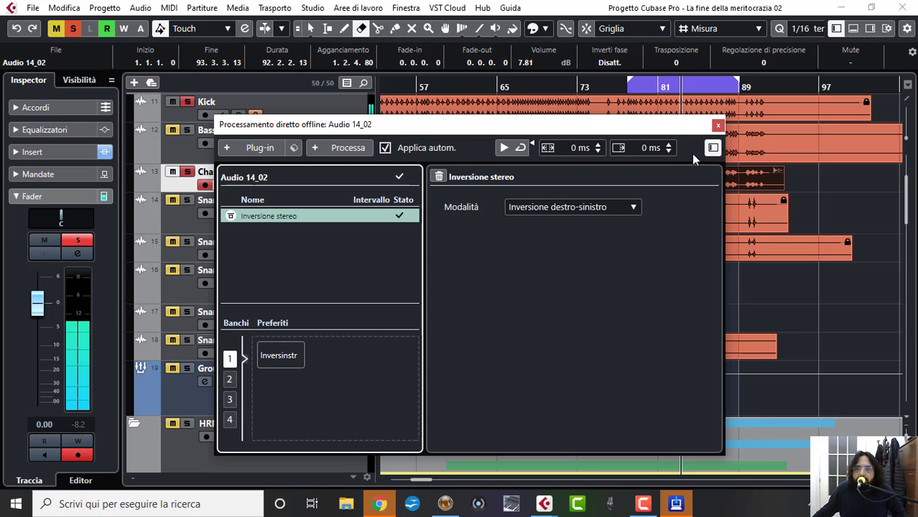
left_click(719, 125)
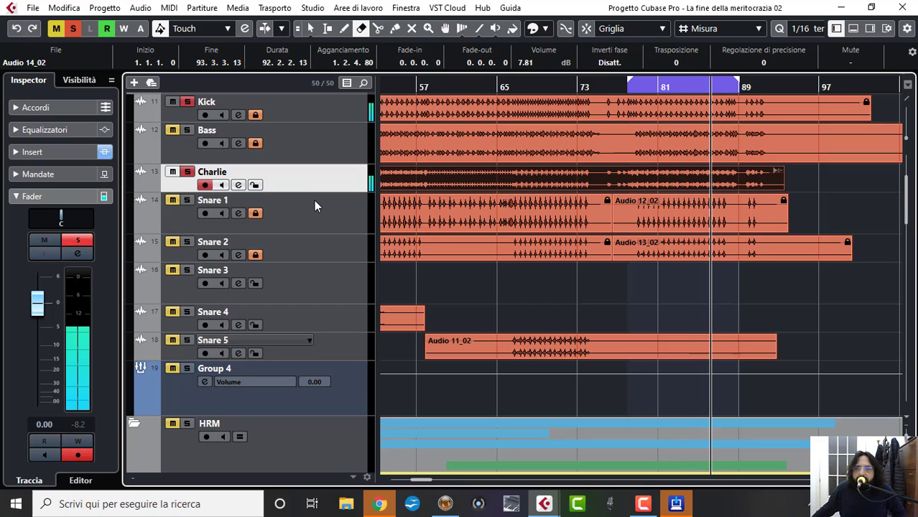
Replay the looped section, open Charlie's Frequency EQ, and load the Shelf & Shelf preset after auditioning Cut & Shelf.
left_click(643, 87)
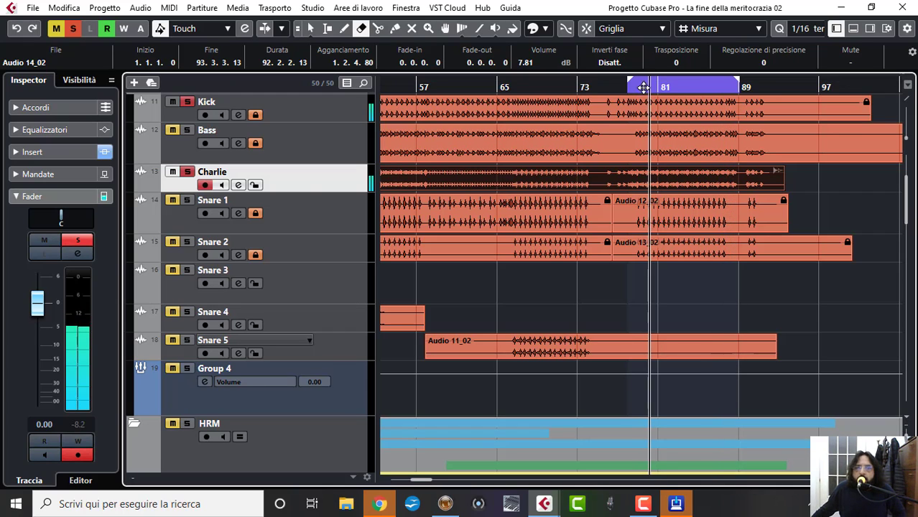
left_click(237, 186)
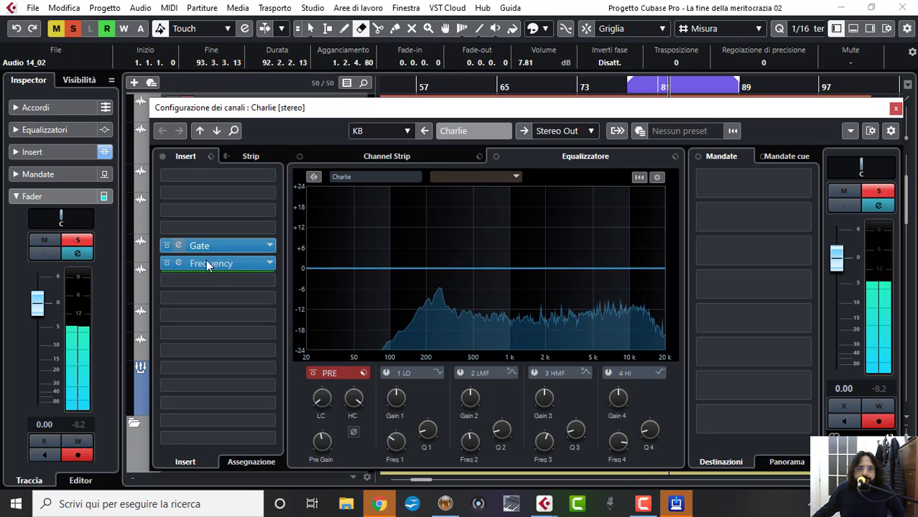
left_click(180, 263)
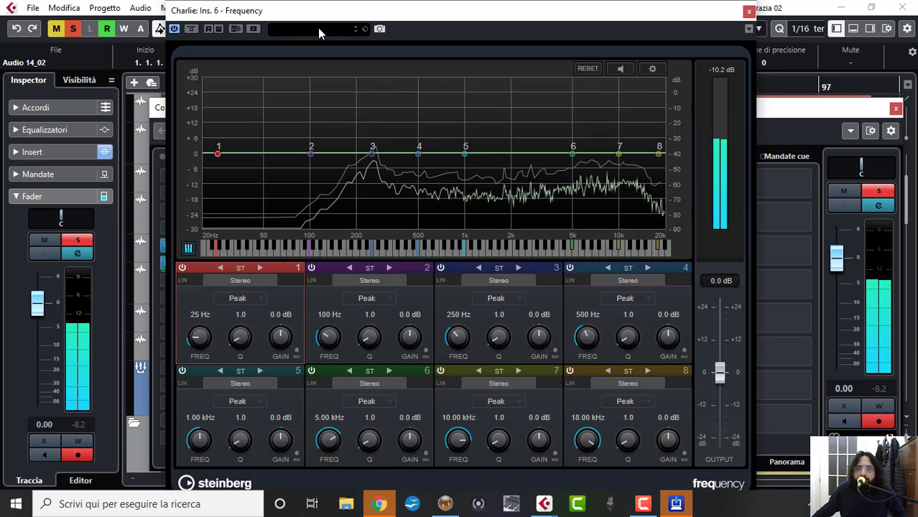
left_click(315, 29)
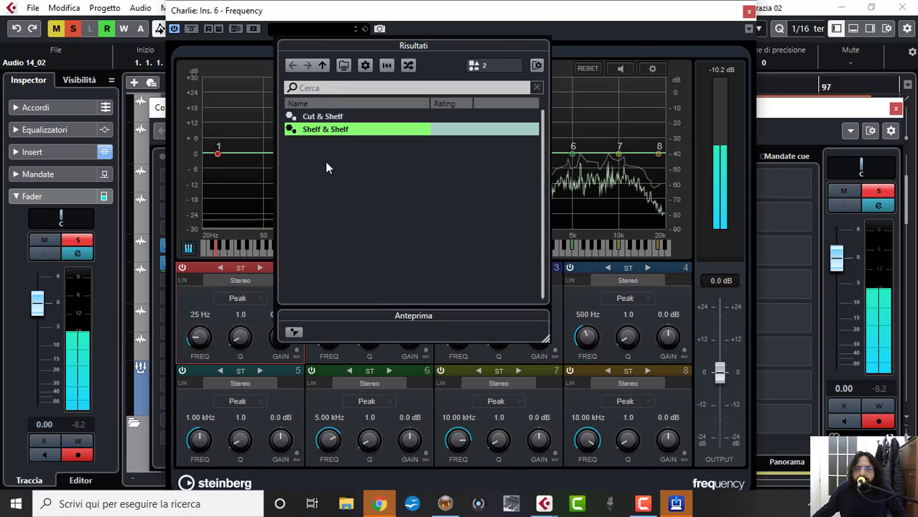
left_click(339, 117)
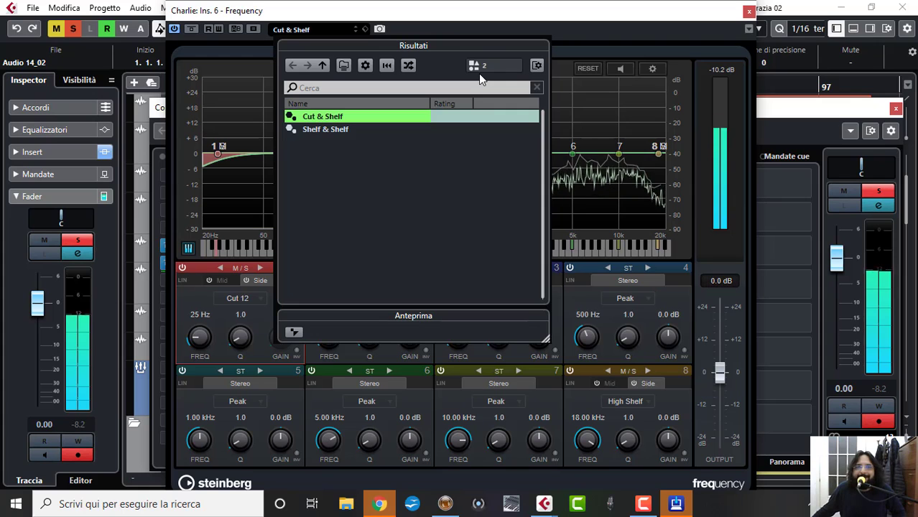
left_click(329, 128)
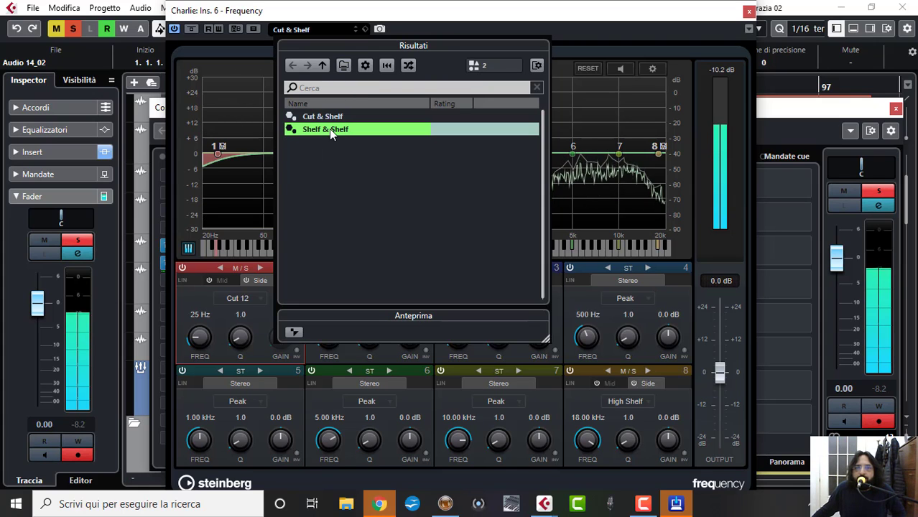
left_click(492, 16)
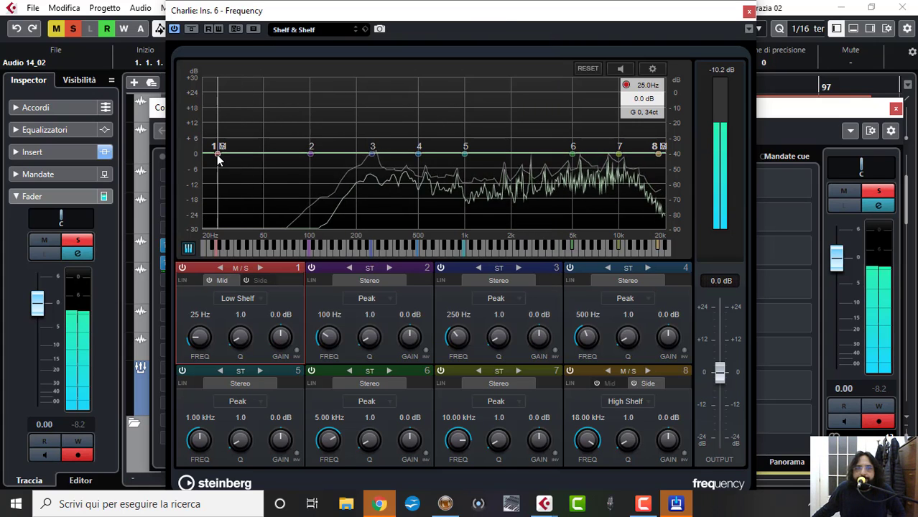
left_click_drag(217, 155, 471, 261)
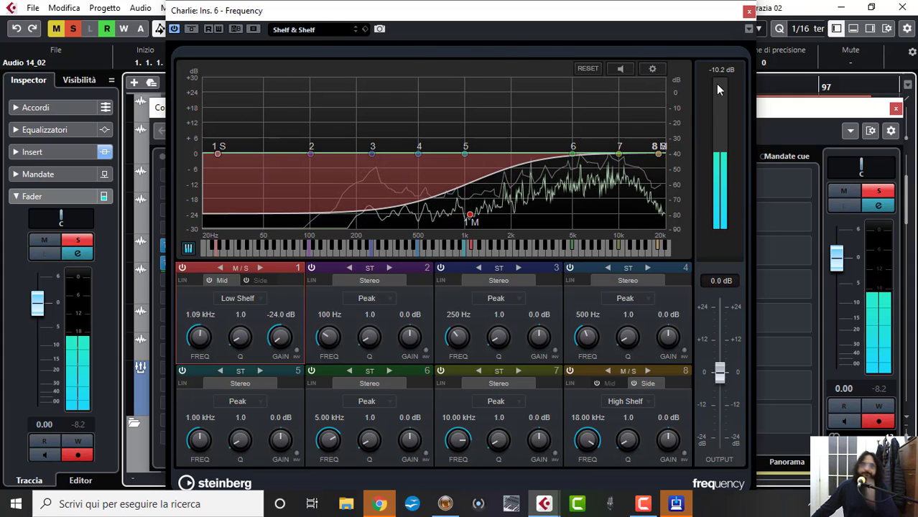
left_click_drag(675, 16, 622, 380)
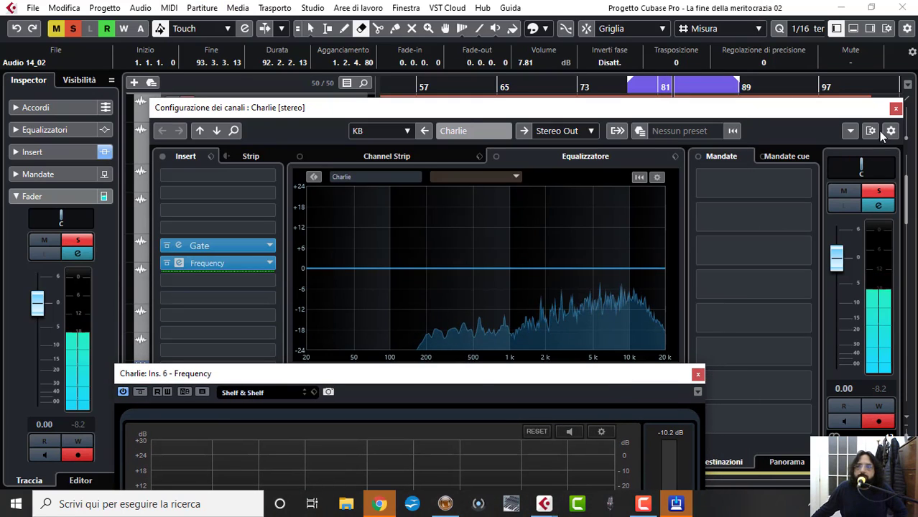
left_click(122, 229)
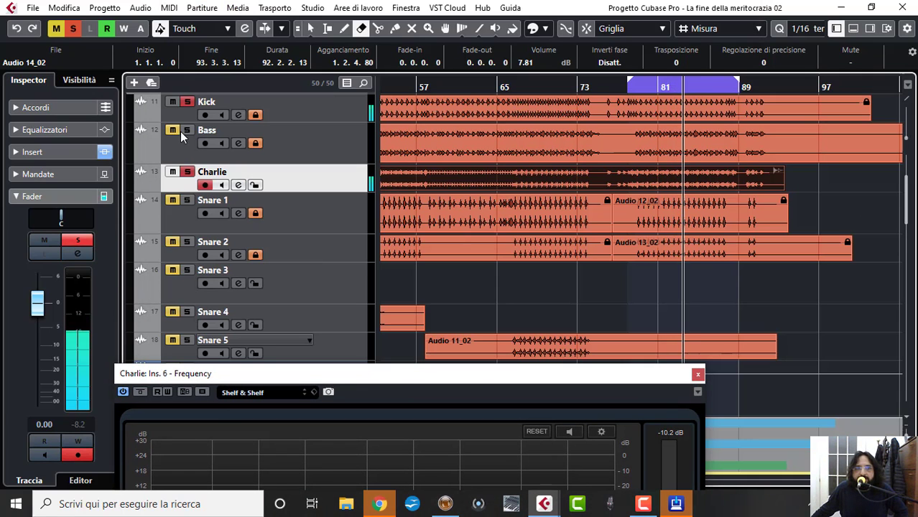
left_click_drag(376, 372, 385, 64)
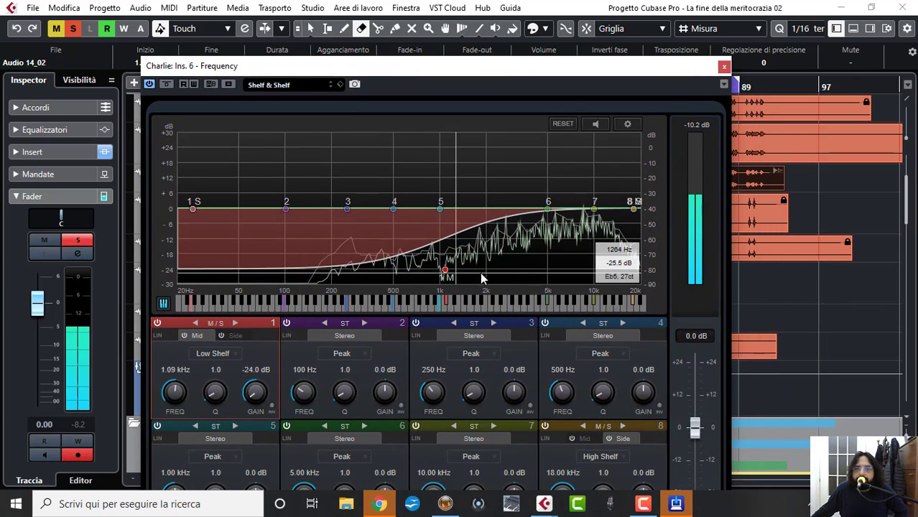
left_click_drag(447, 274, 417, 269)
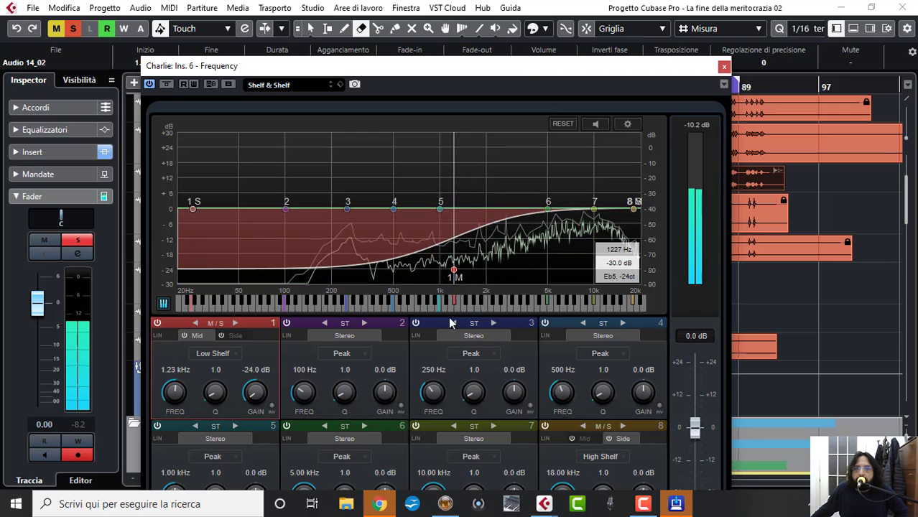
left_click_drag(418, 270, 420, 246)
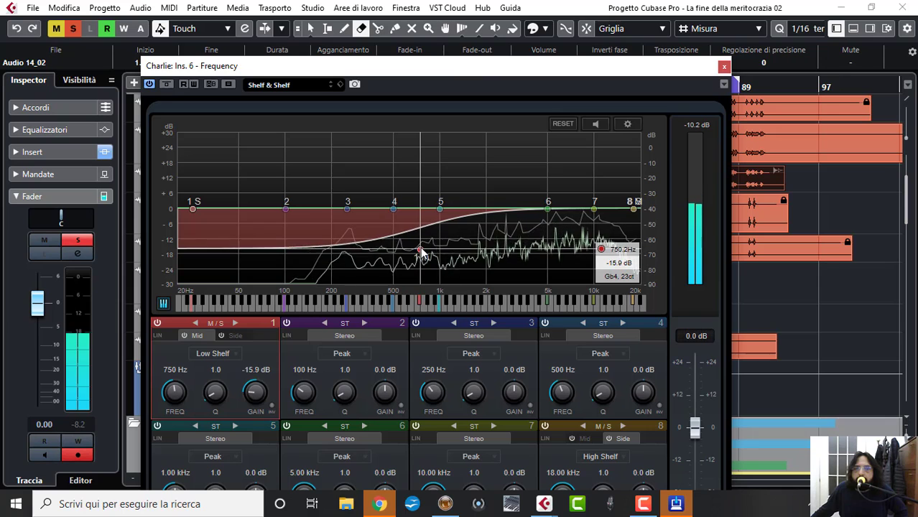
Set band 1's Side low shelf to about 229 Hz and -11.9 dB, and its Mid low shelf to about 1.43 kHz and -15.4 dB.
left_click(193, 209)
left_click_drag(193, 210, 341, 238)
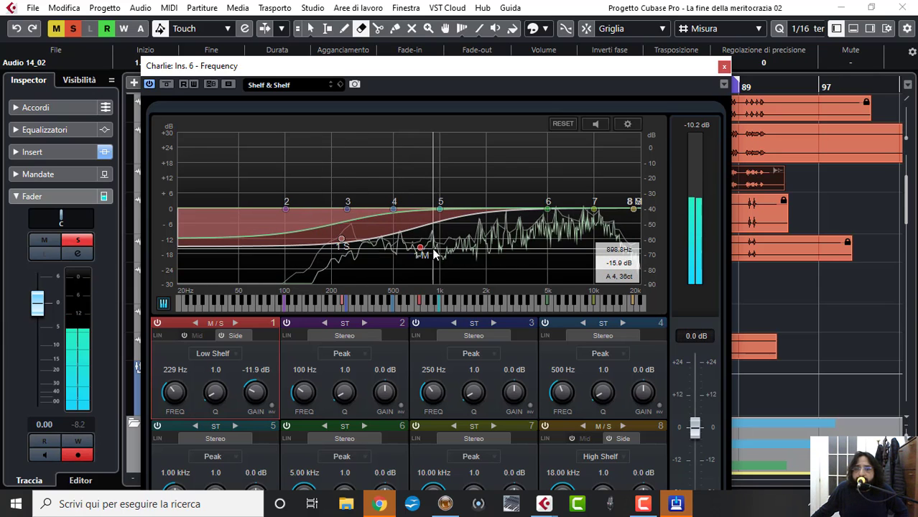
left_click_drag(420, 248, 488, 286)
left_click_drag(470, 264, 466, 251)
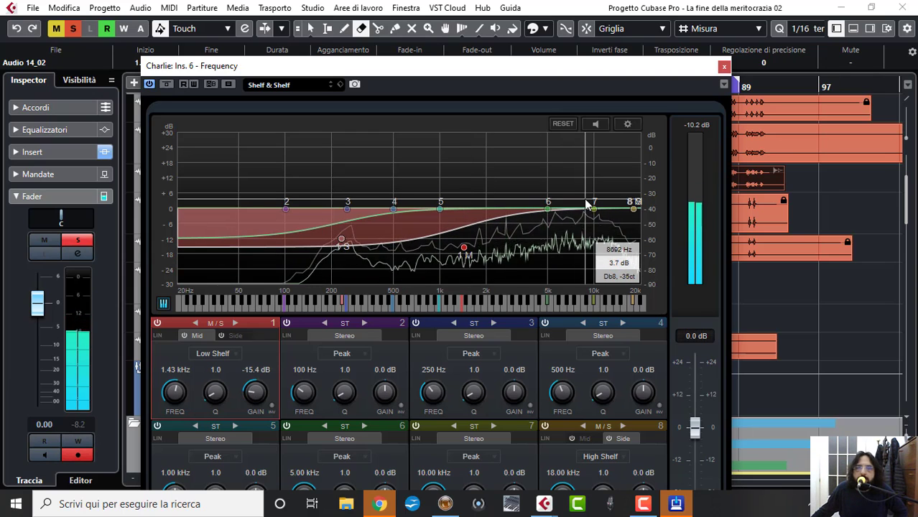
Set band 8's Side high shelf to about 15.72 kHz and -4.8 dB, and its Mid high shelf to about 4.76 kHz and -9.3 dB.
left_click_drag(634, 208, 515, 244)
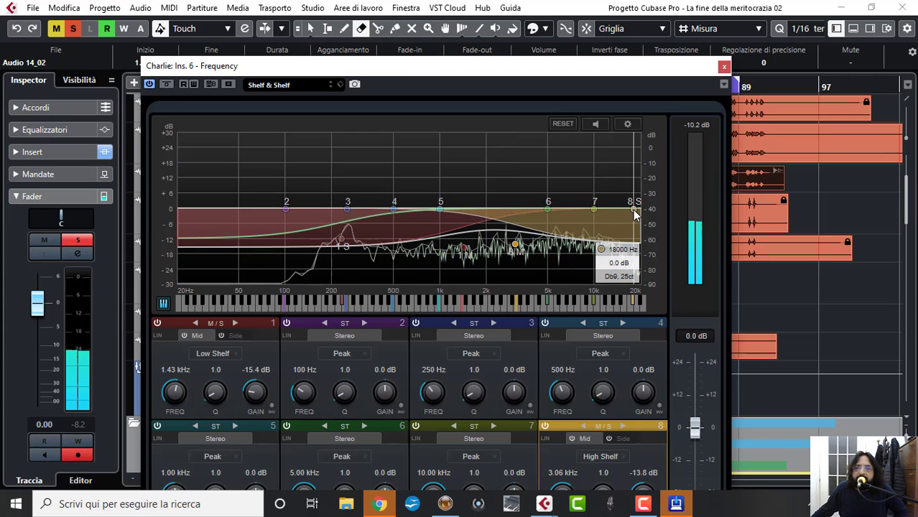
mouse_move(633, 209)
left_mouse_down()
mouse_move(512, 243)
mouse_move(465, 272)
mouse_move(612, 213)
mouse_move(625, 225)
left_mouse_up()
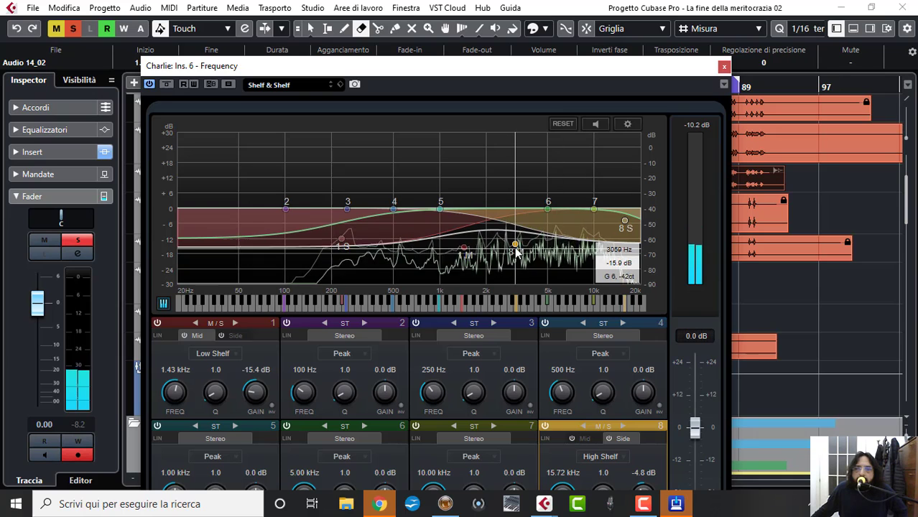
left_click_drag(516, 245, 535, 238)
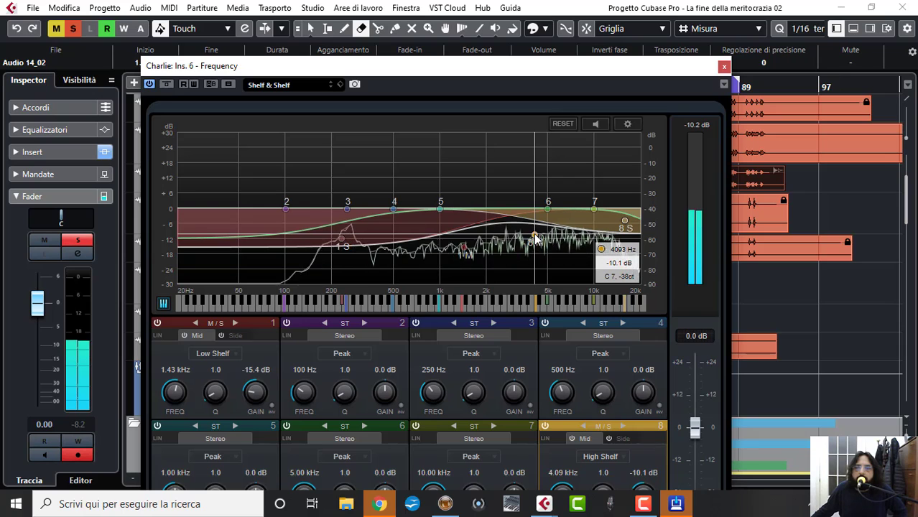
left_click_drag(535, 238, 548, 225)
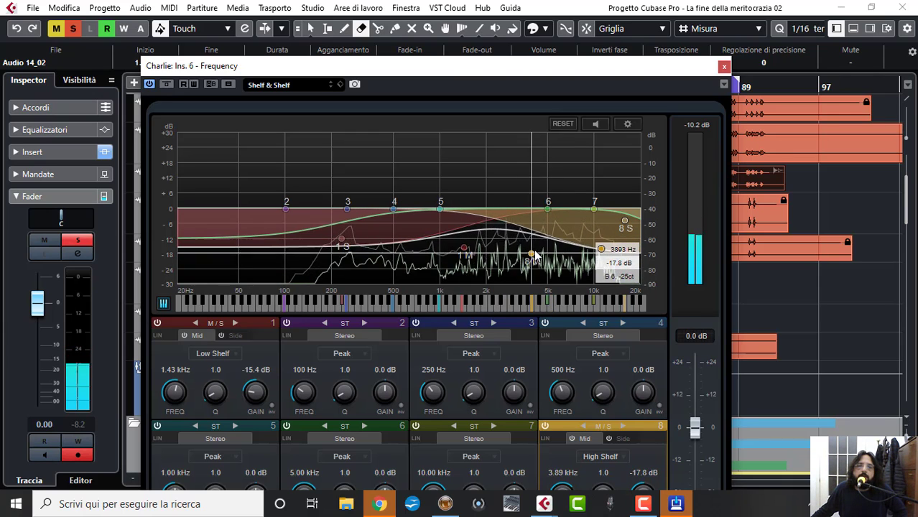
left_click_drag(540, 247, 541, 230)
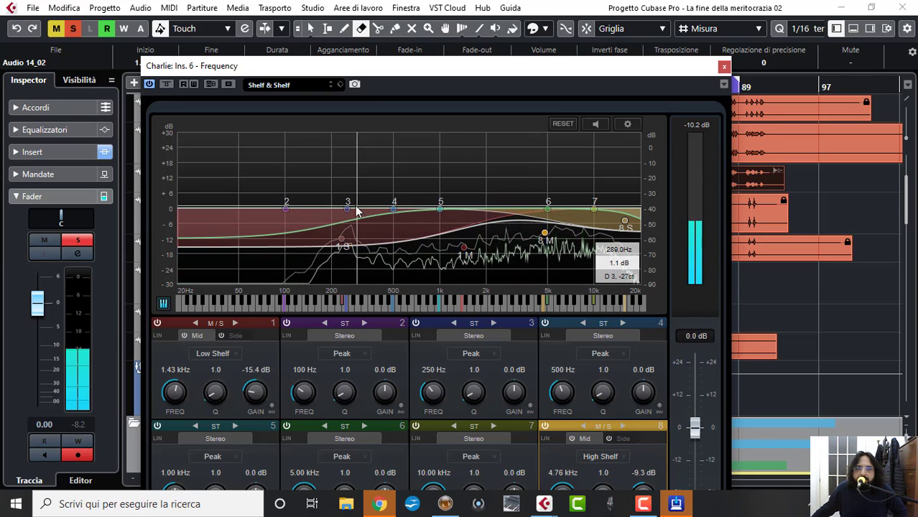
Boost band 3 at about 838 Hz by 3.5 dB with Q 4.3, and band 6 at about 2.66 kHz by 2.7 dB with Q 6.1.
left_click_drag(347, 211, 429, 200)
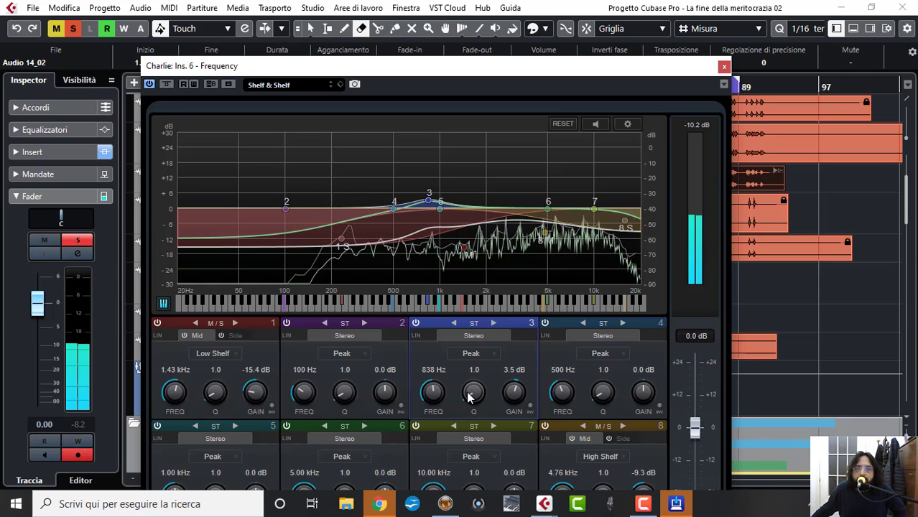
scroll(474, 360, "down", 6)
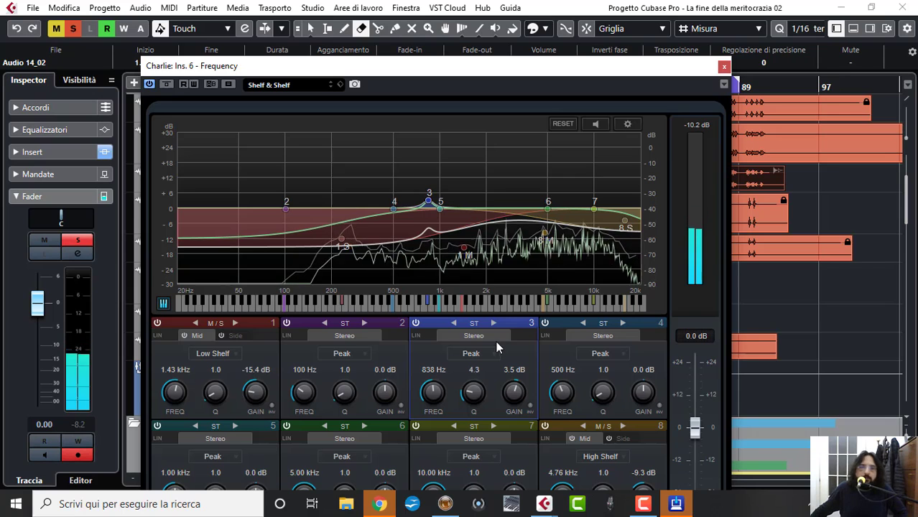
mouse_move(548, 215)
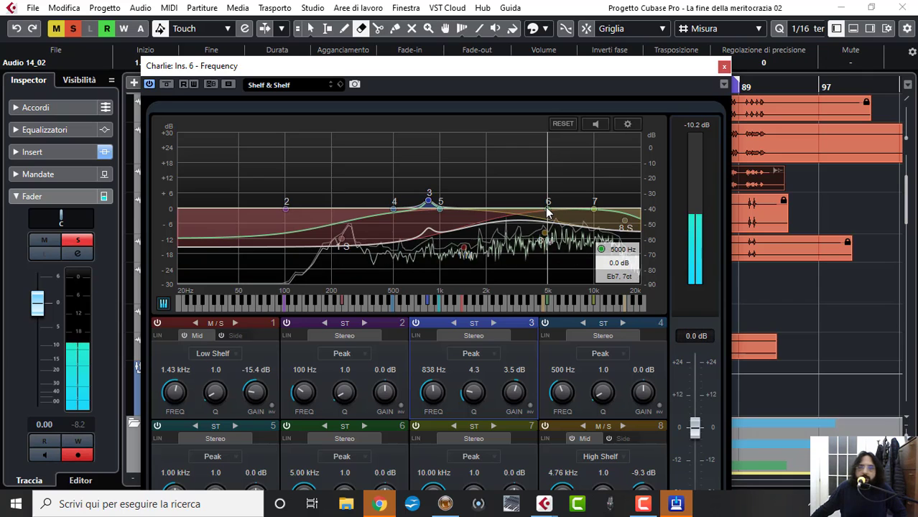
left_click_drag(548, 210, 506, 203)
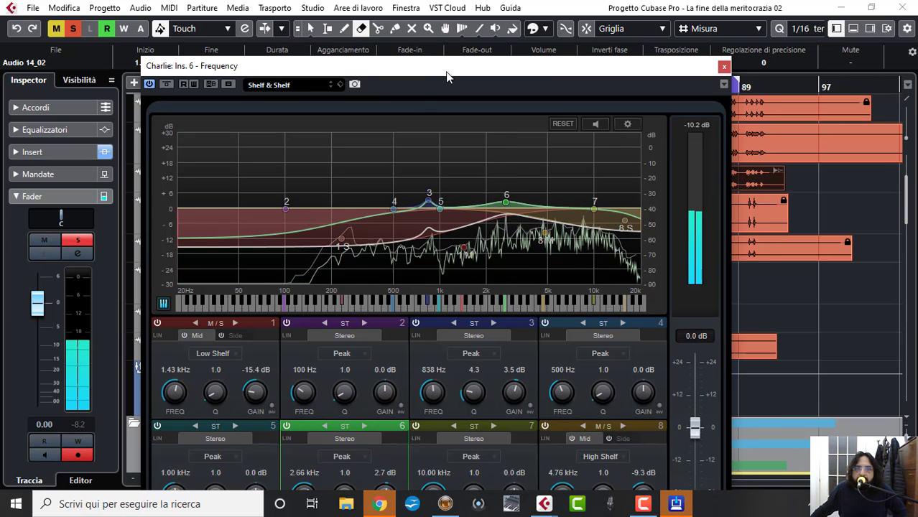
left_click_drag(445, 72, 472, 25)
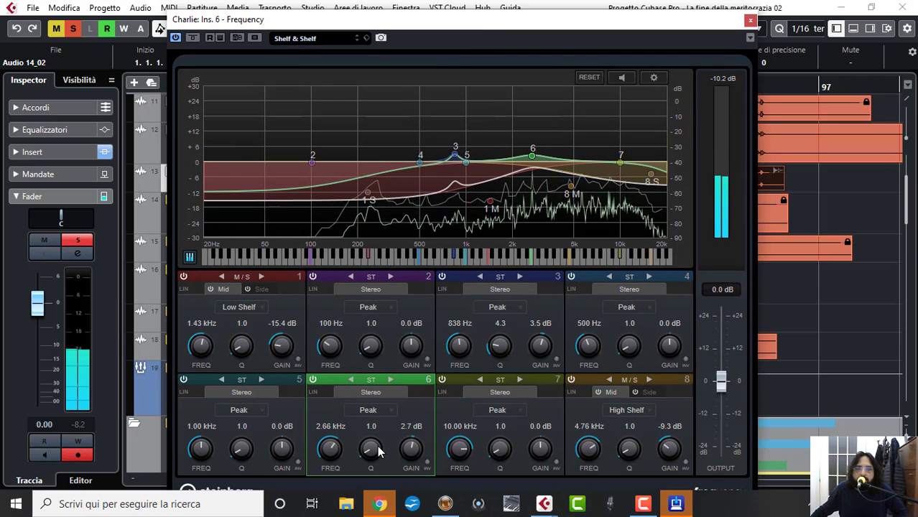
left_click_drag(379, 447, 378, 418)
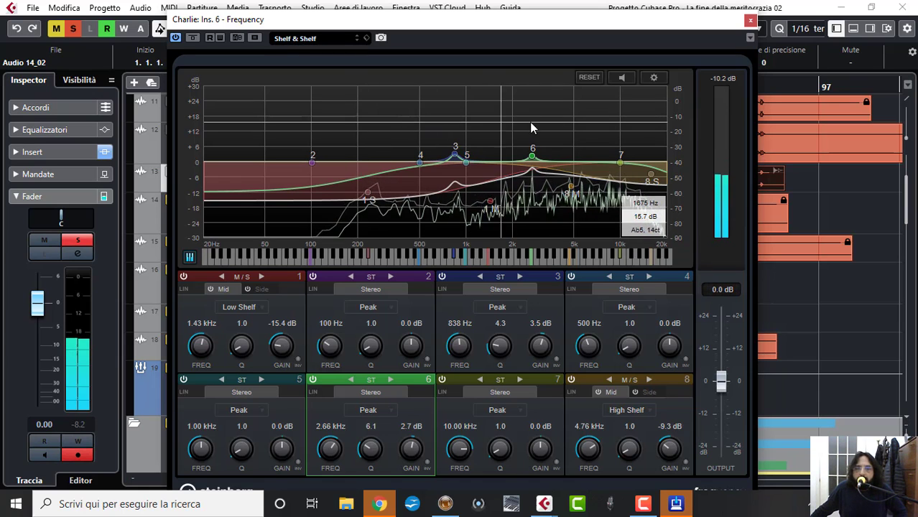
Boost band 7 at about 8.27 kHz by 1.6 dB with Q 14.2, comparing it bypassed, and close the Frequency EQ.
mouse_move(621, 163)
left_mouse_down()
mouse_move(584, 133)
mouse_move(660, 136)
mouse_move(655, 180)
mouse_move(657, 171)
mouse_move(535, 161)
mouse_move(573, 164)
mouse_move(594, 143)
mouse_move(612, 161)
left_mouse_up()
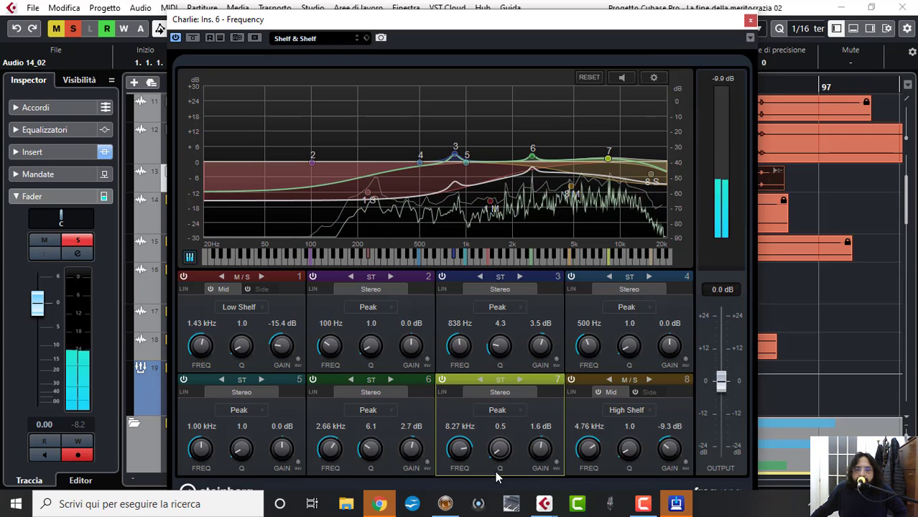
left_click_drag(521, 433, 471, 395)
left_click(443, 381)
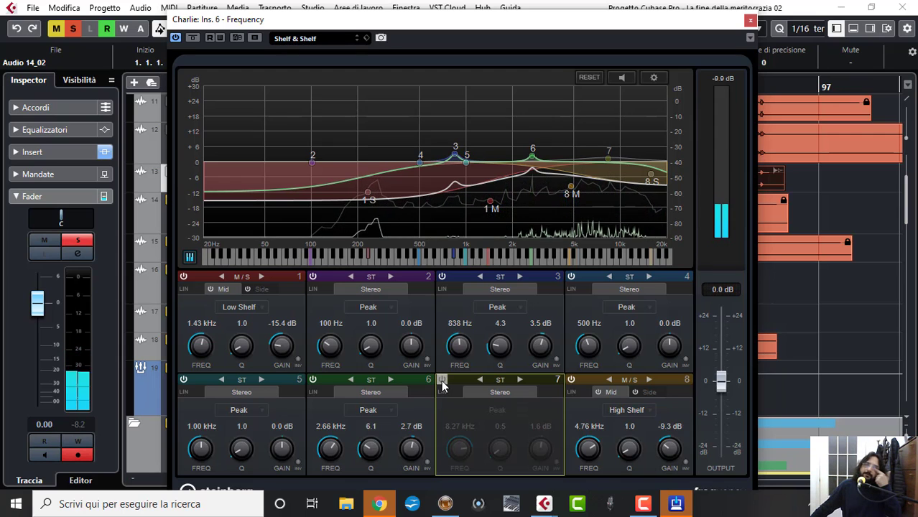
left_click(443, 380)
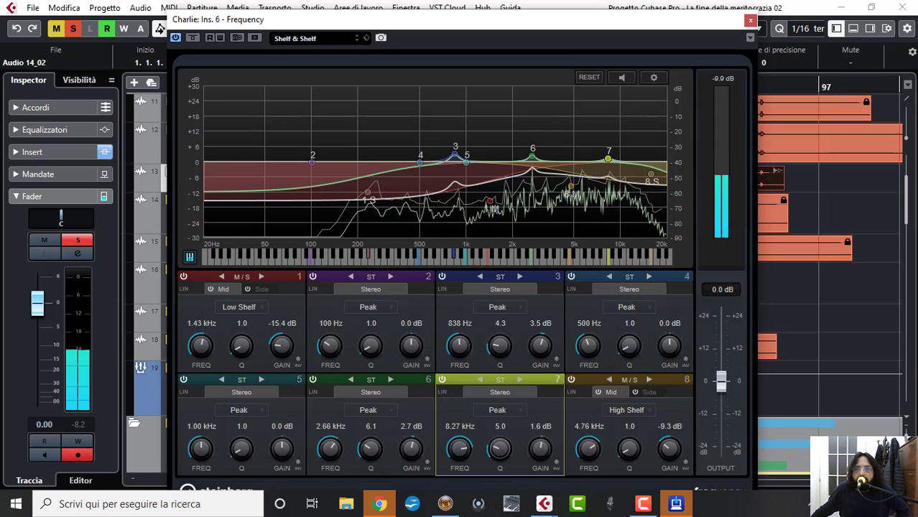
left_click_drag(480, 476, 487, 470)
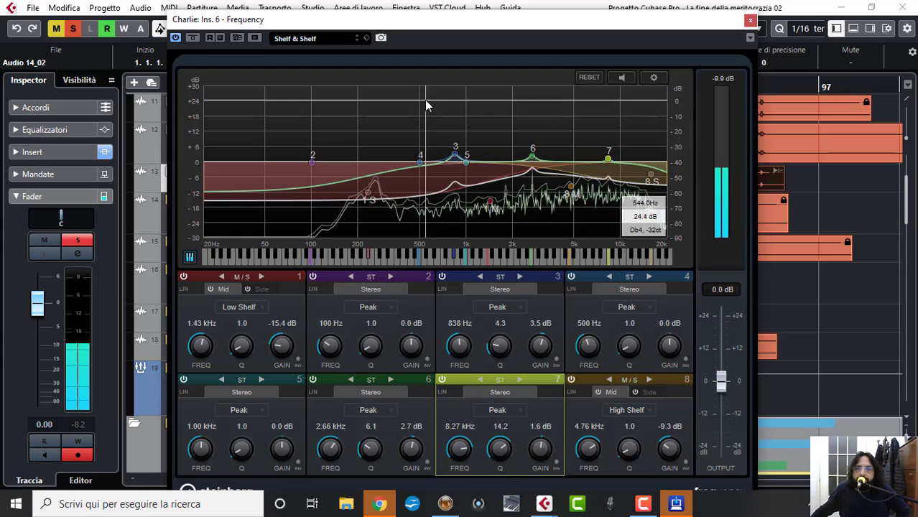
left_click(748, 22)
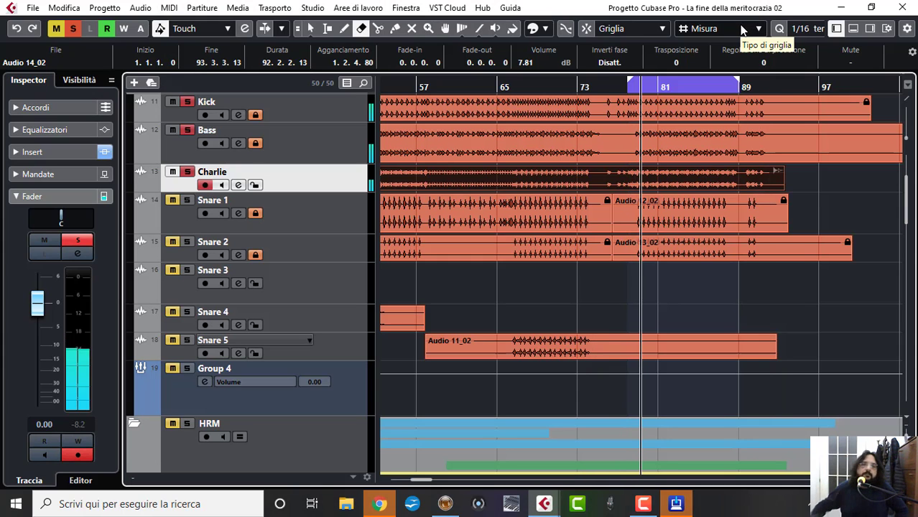
Insert the AutoPan modulation effect in slot 7 of Charlie's inserts, after the Frequency EQ.
left_click(240, 185)
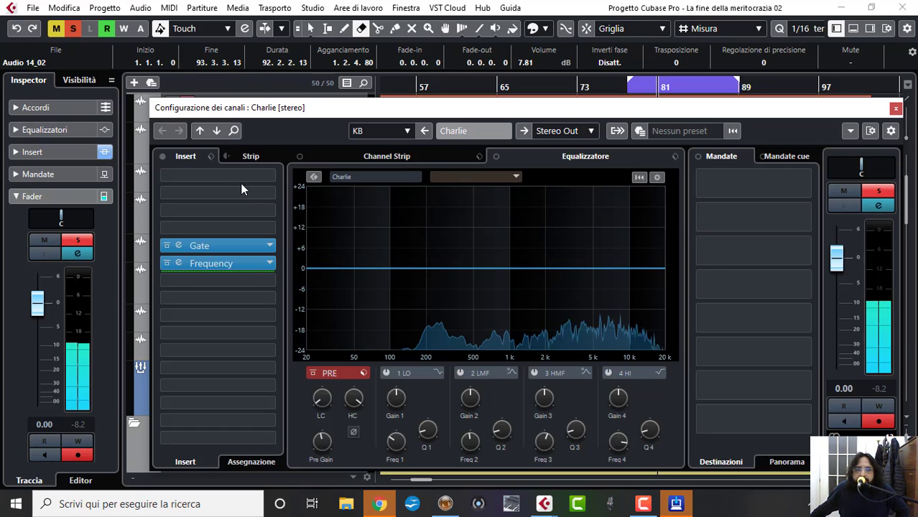
left_click(232, 281)
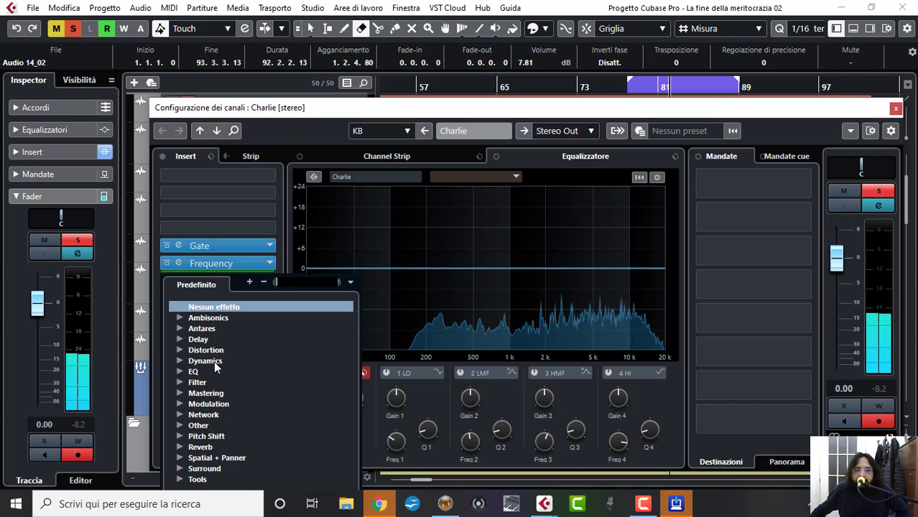
left_click(203, 405)
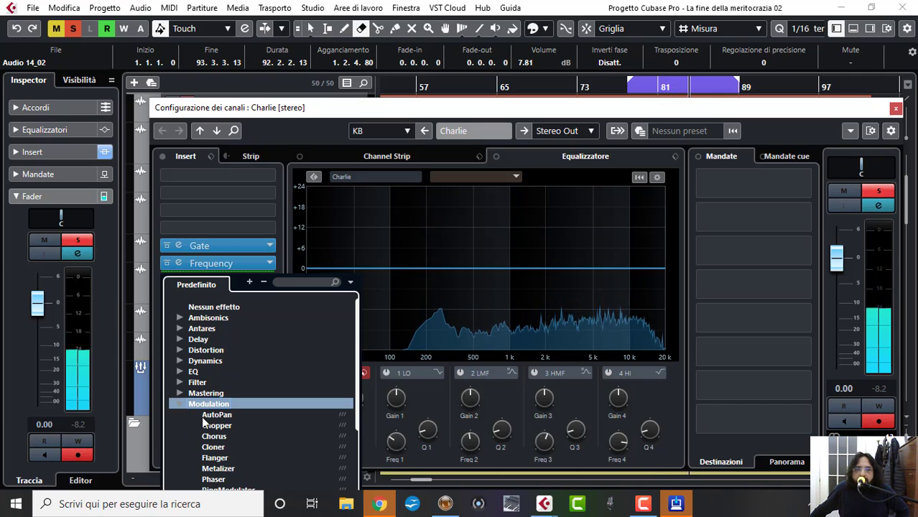
left_click(203, 416)
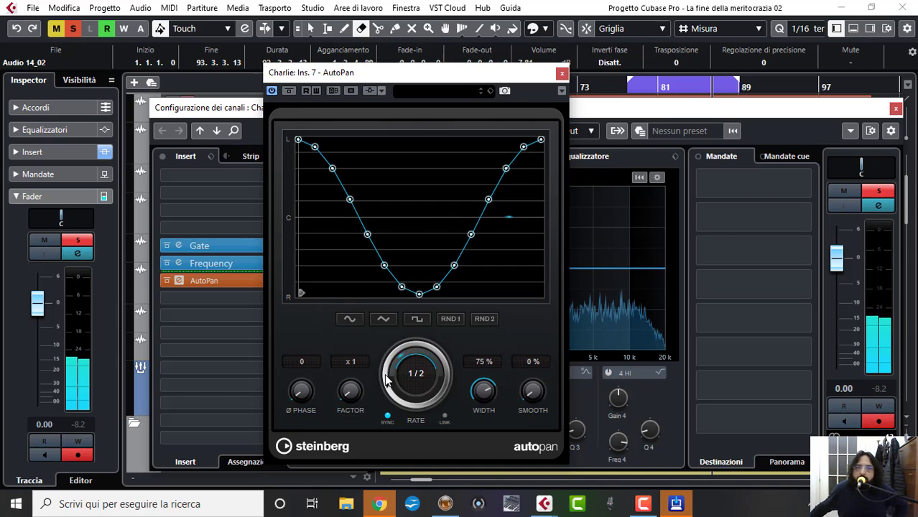
Close and bypass the AutoPan, and insert the StereoDelay effect in slot 8 of Charlie's inserts.
left_click(563, 72)
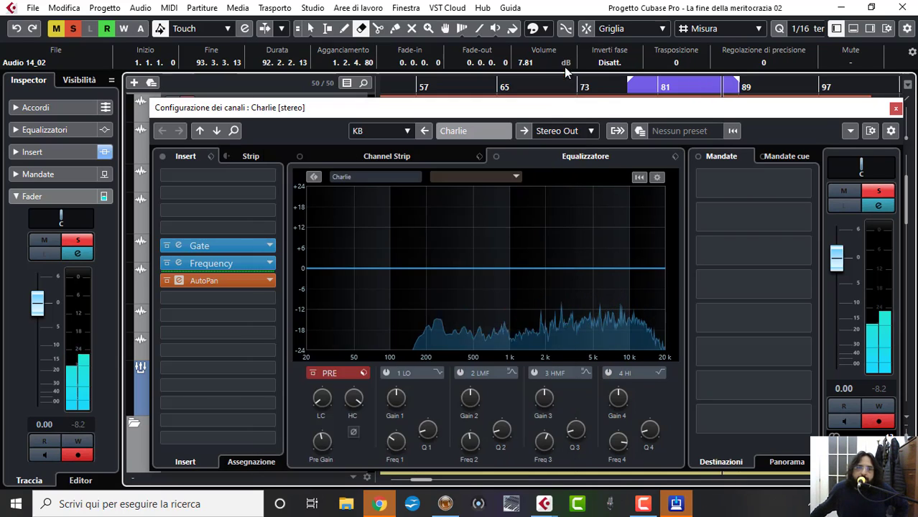
left_click(167, 280)
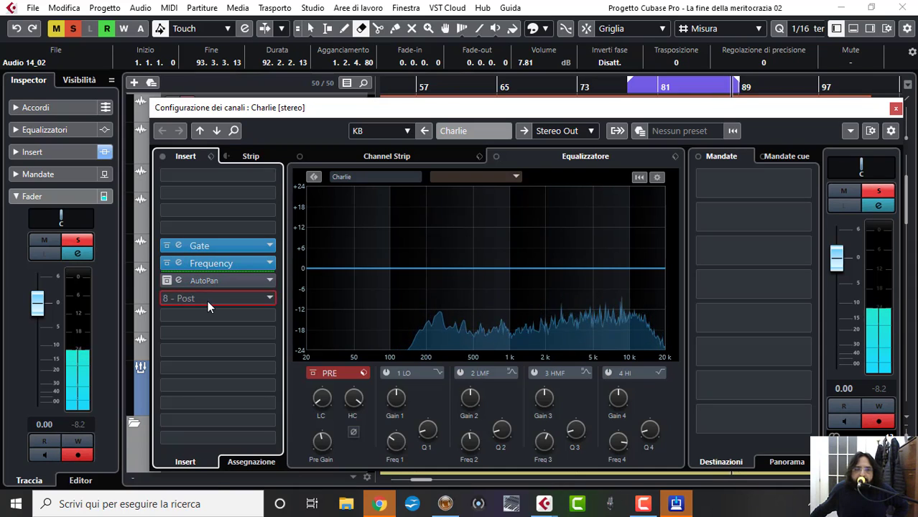
left_click(207, 301)
left_click(199, 358)
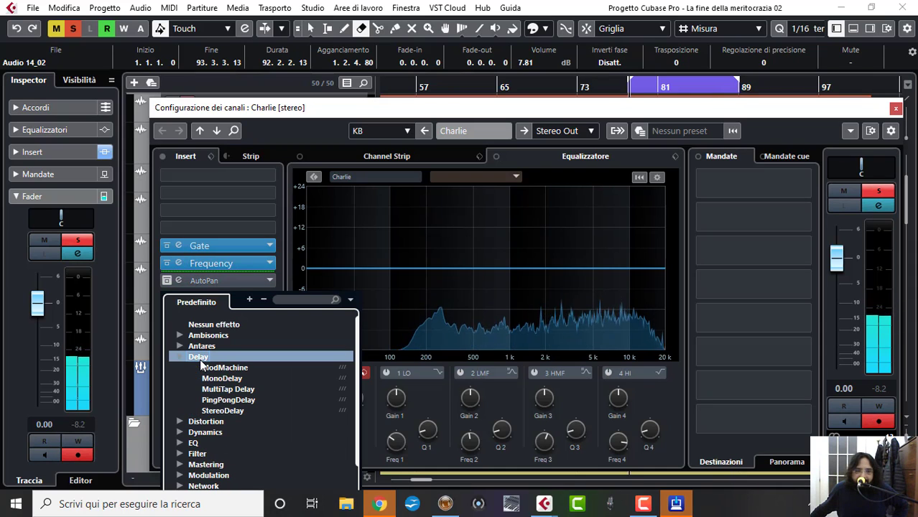
left_click(236, 409)
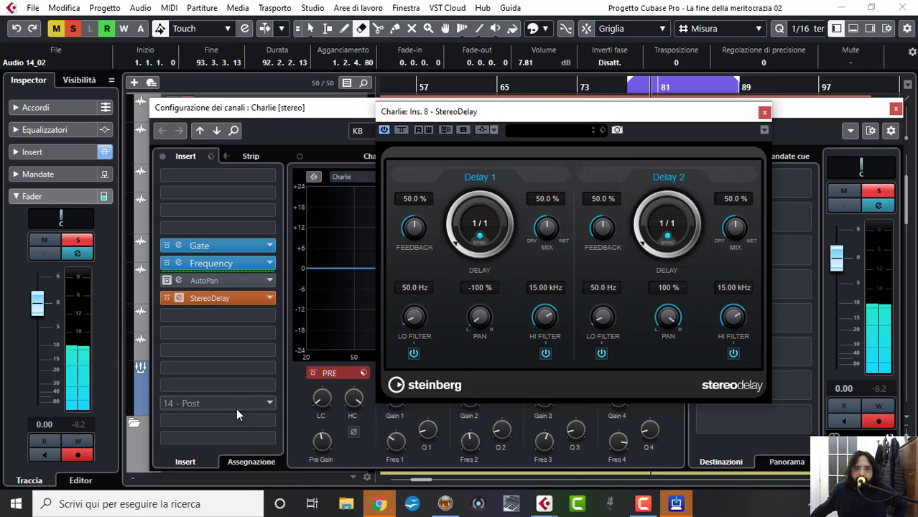
Audition the StereoDelay preset 01 - L 15ms, and replace it with the preset 01 - R 15ms.
left_click(538, 132)
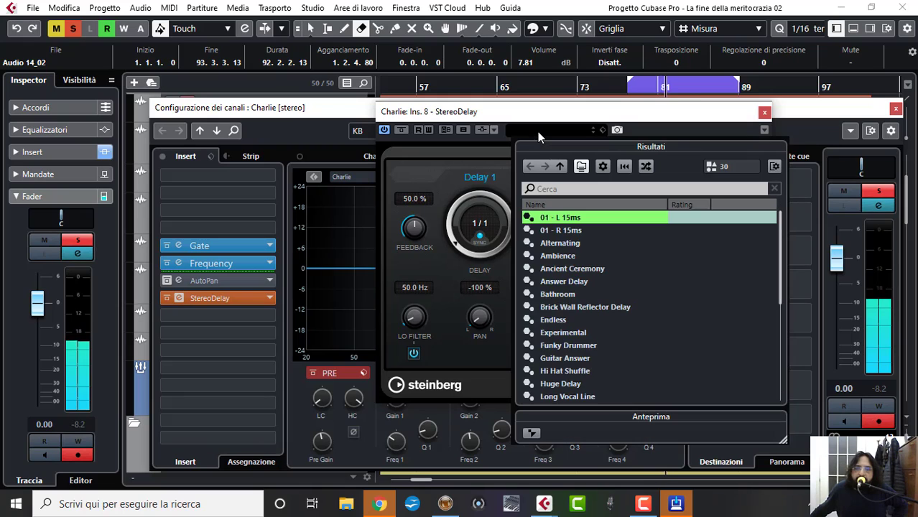
left_click(556, 217)
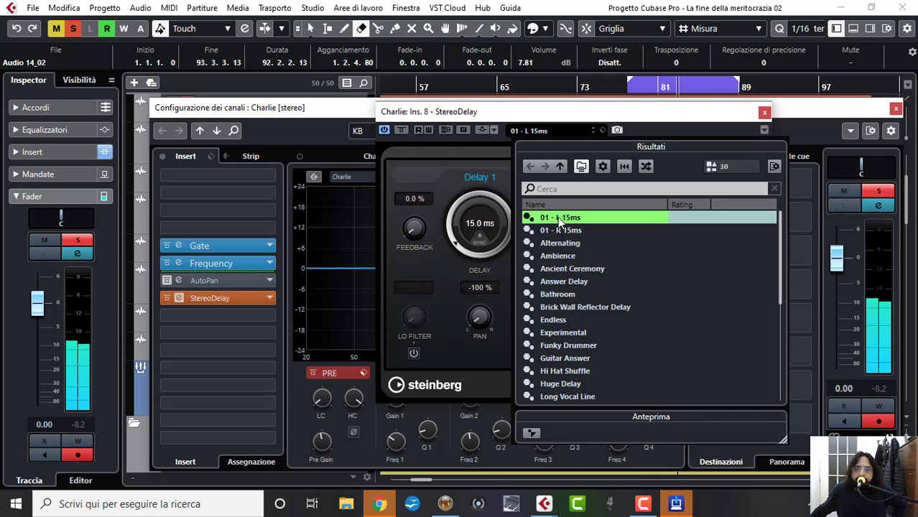
left_click(519, 117)
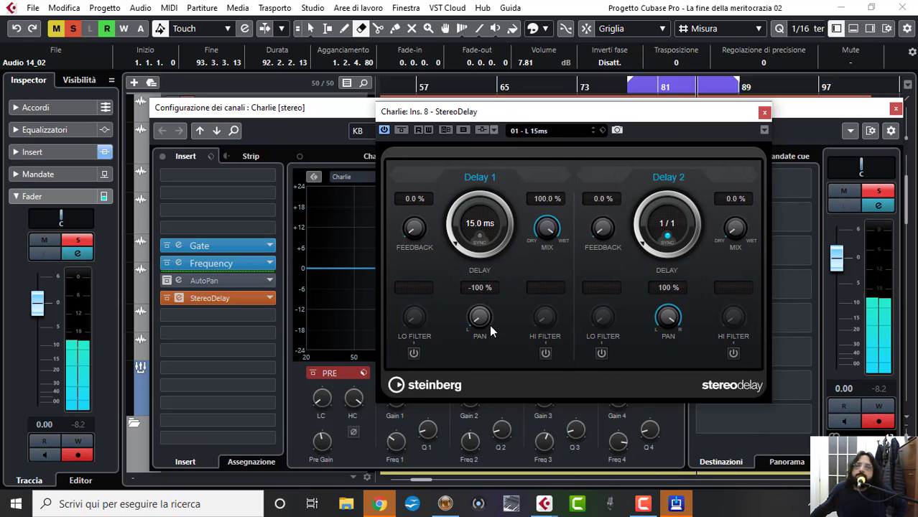
left_click(525, 131)
left_click(550, 230)
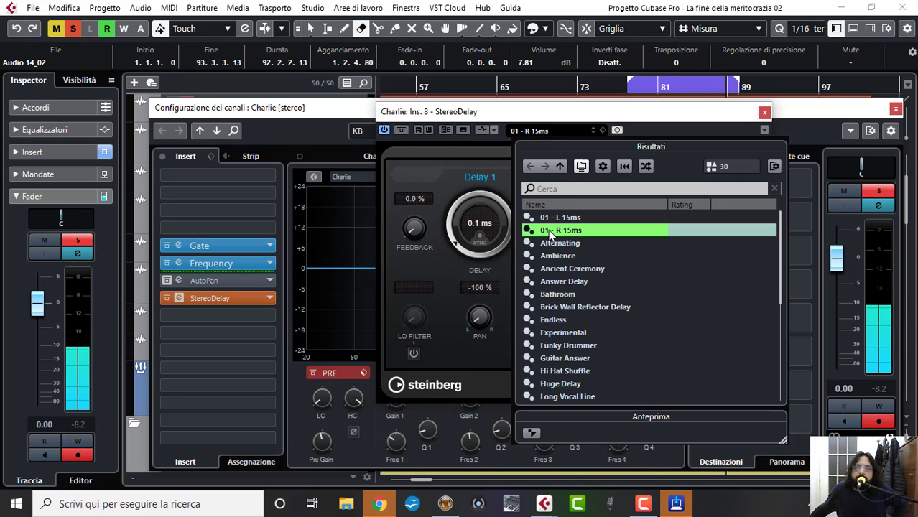
left_click(517, 121)
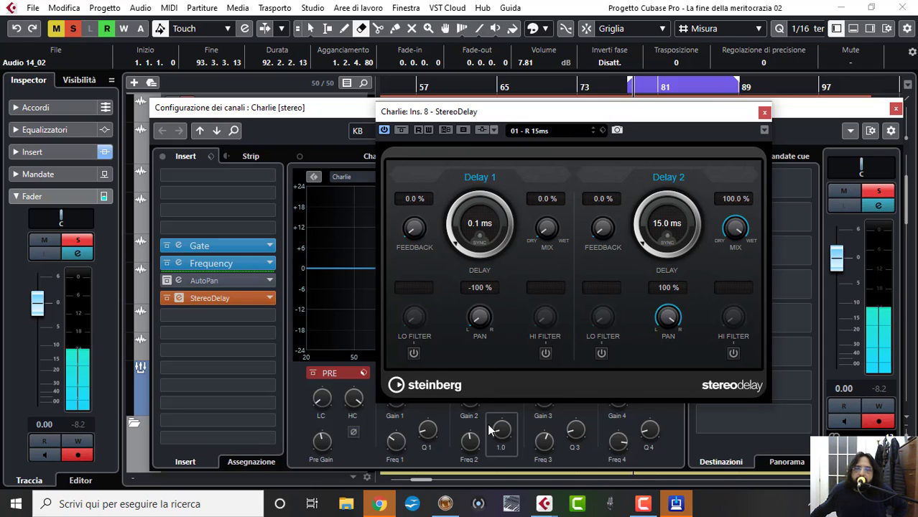
mouse_move(493, 433)
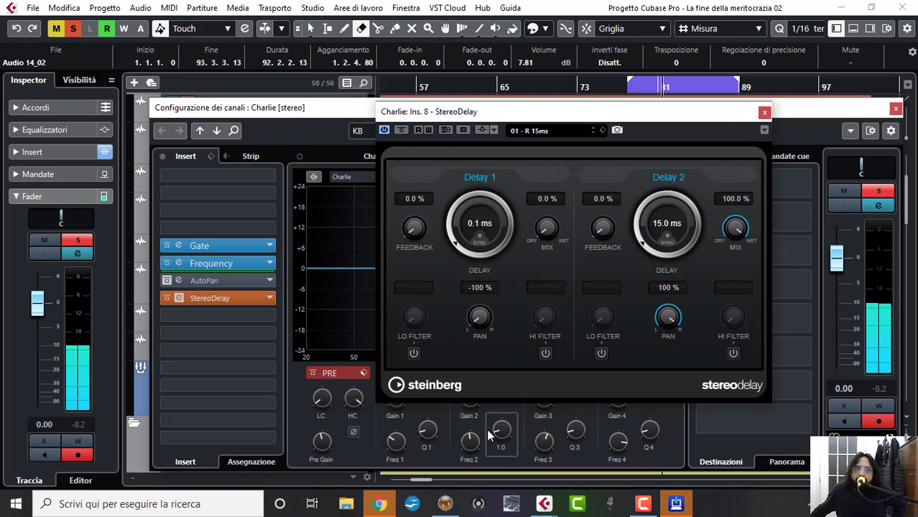
Move AutoPan to insert slot 9, compare it active and bypassed, leave it active, and move StereoDelay up to slot 7.
left_click_drag(213, 280, 209, 315)
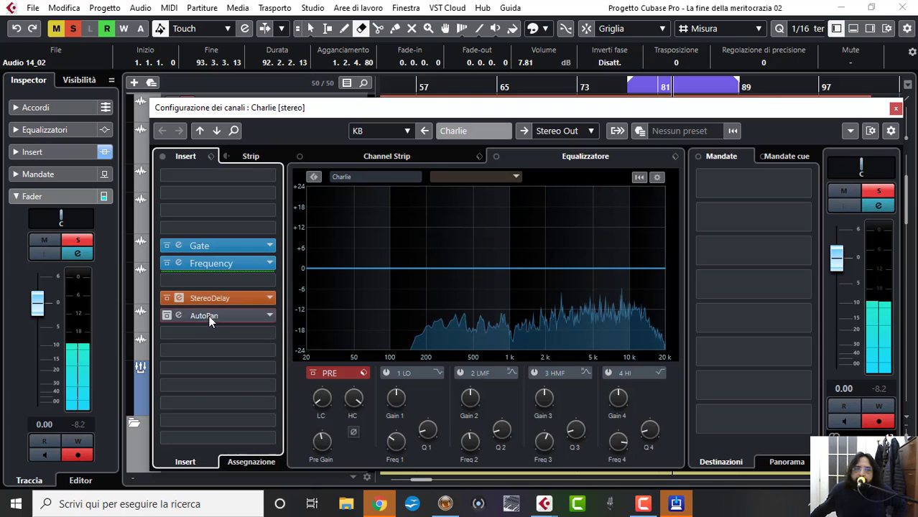
left_click(167, 316)
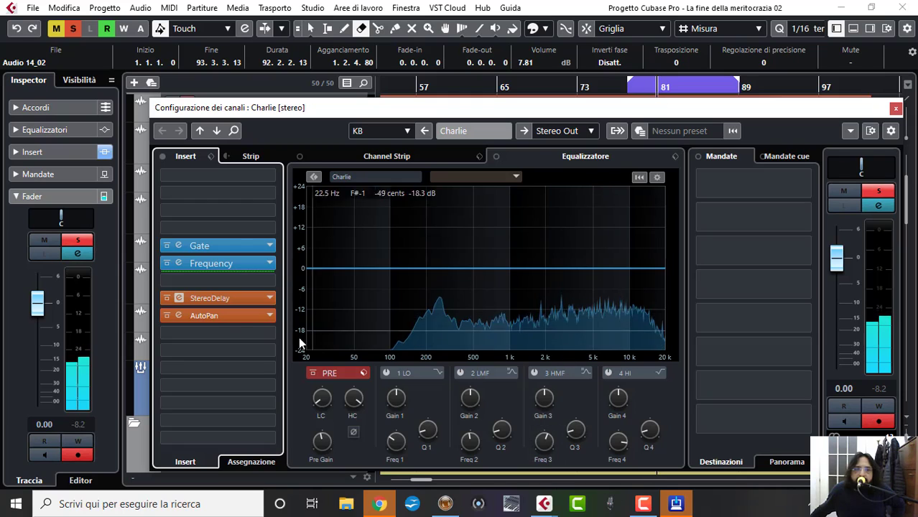
left_click(171, 314)
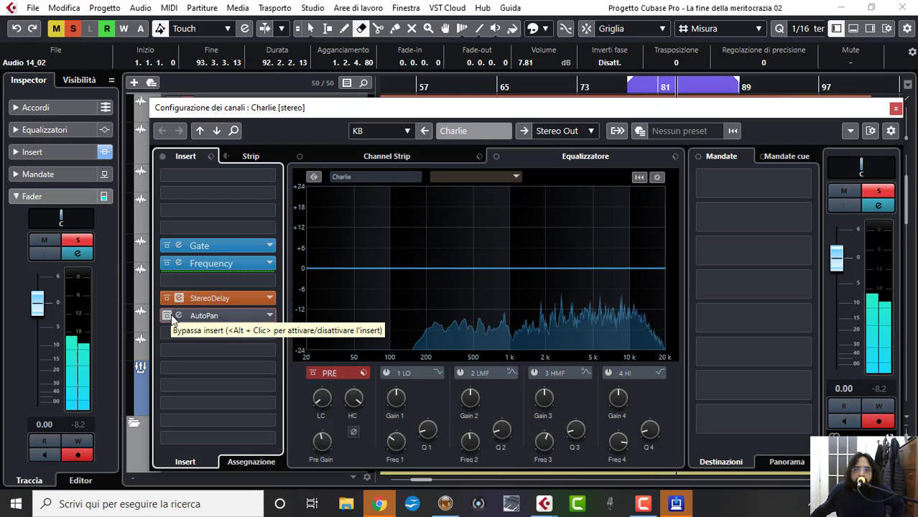
left_click(171, 315)
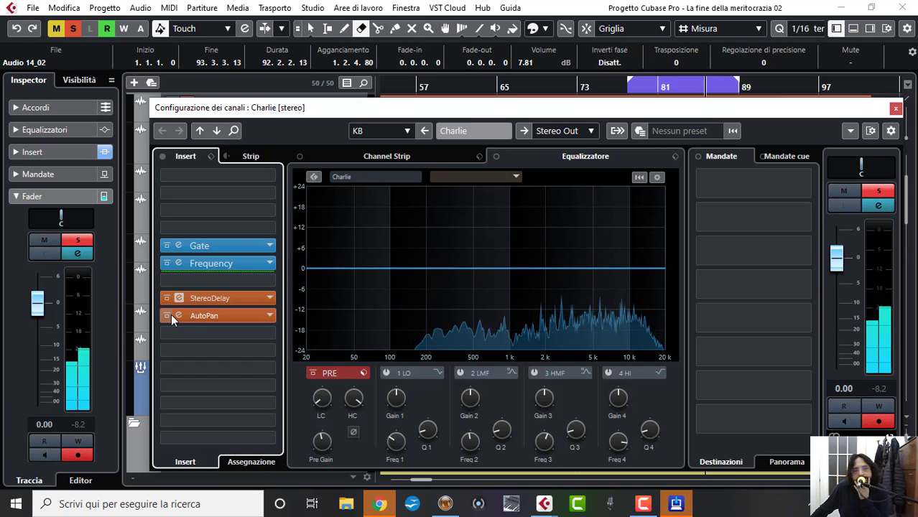
left_click_drag(171, 314, 212, 282)
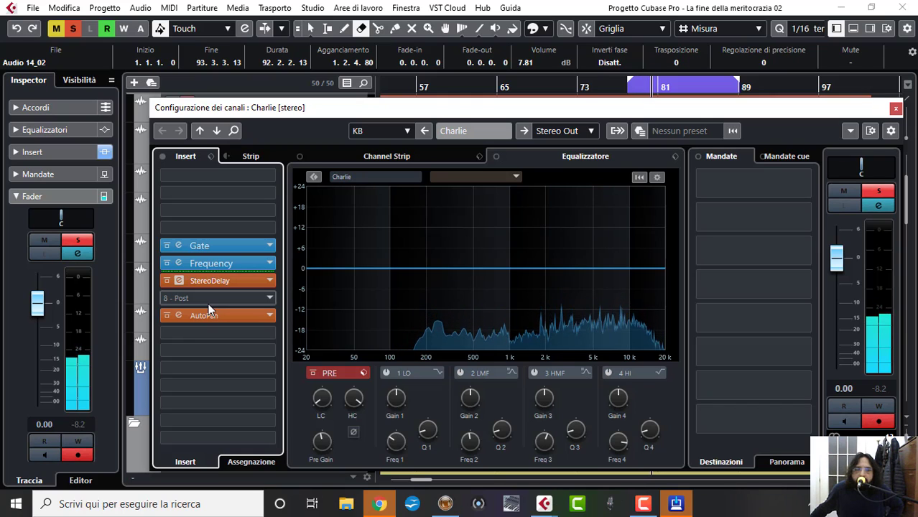
left_click(896, 108)
left_click(752, 108)
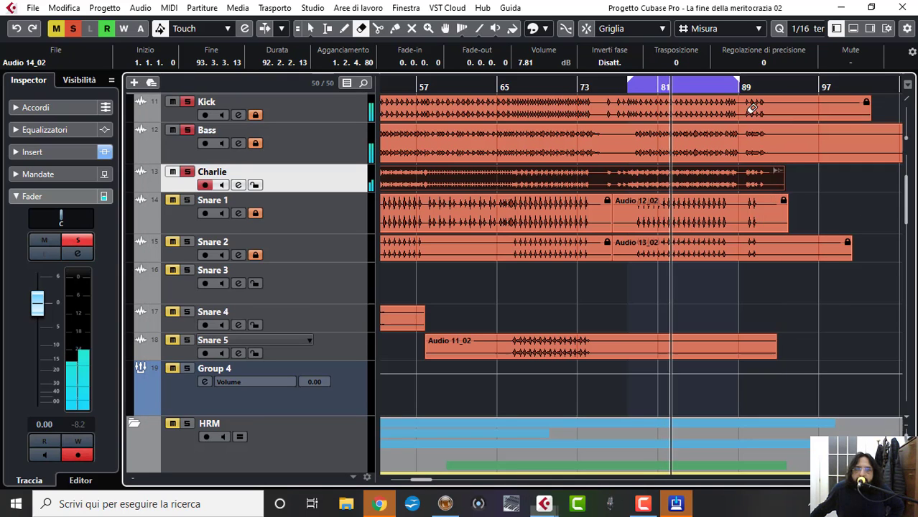
scroll(337, 107, "left", 5)
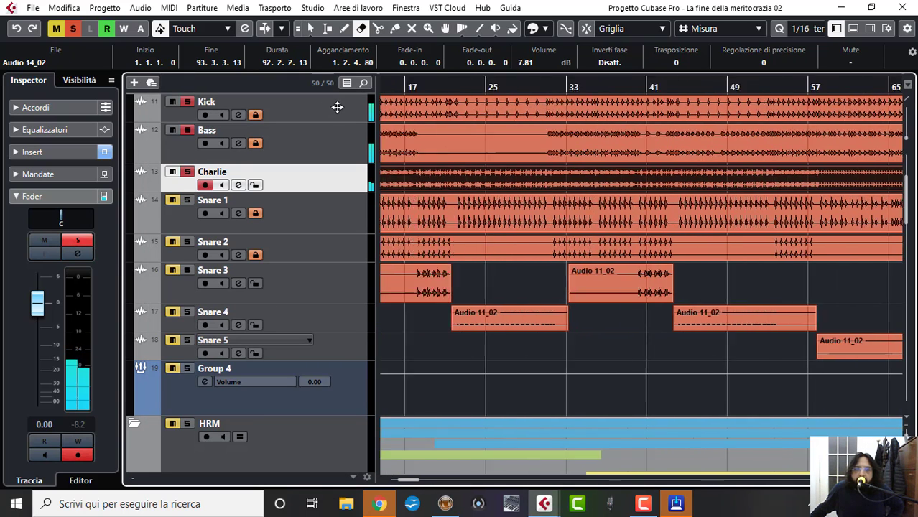
scroll(431, 118, "left", 5)
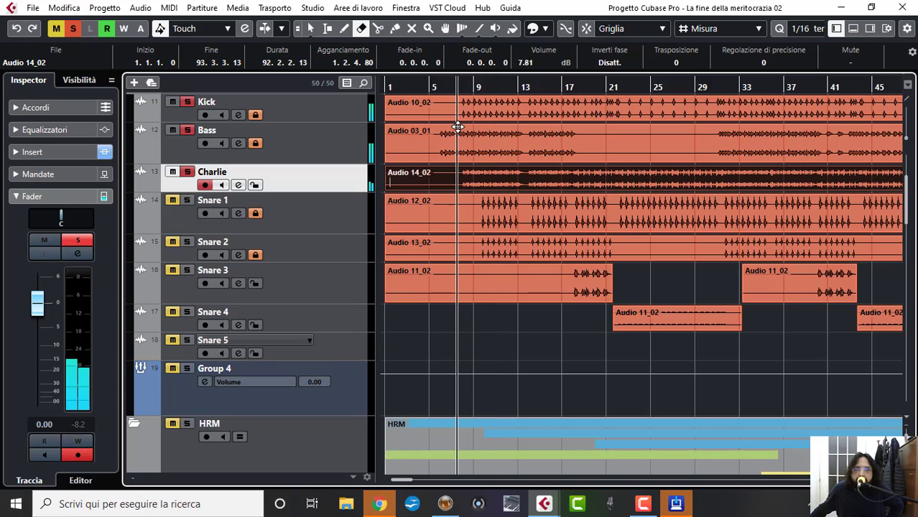
left_click(452, 86)
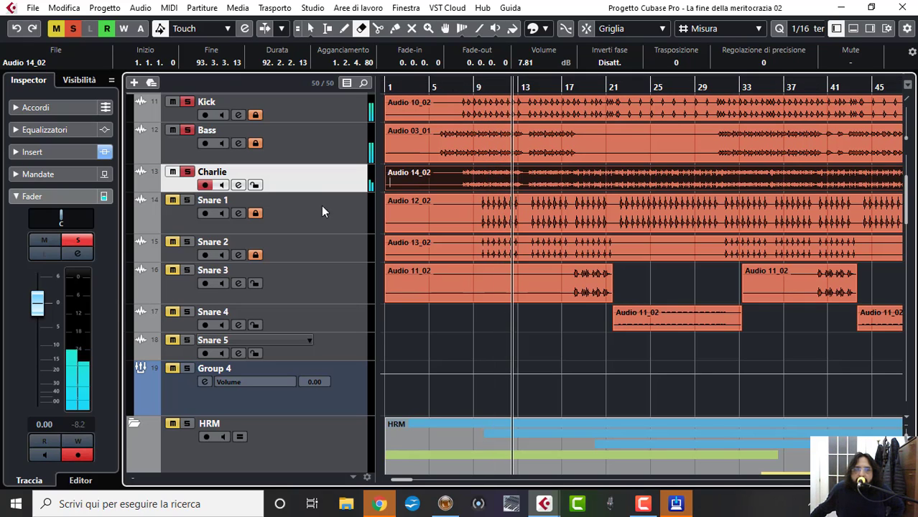
left_click(239, 184)
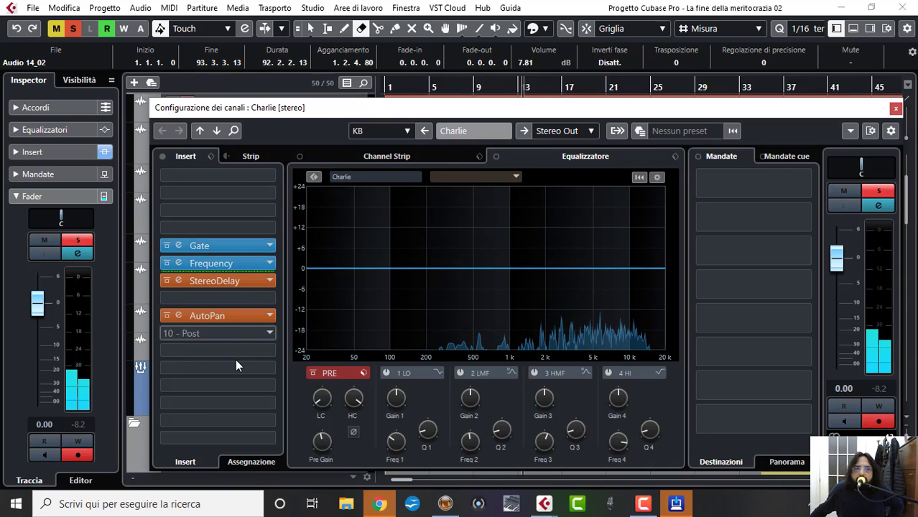
left_click(168, 315)
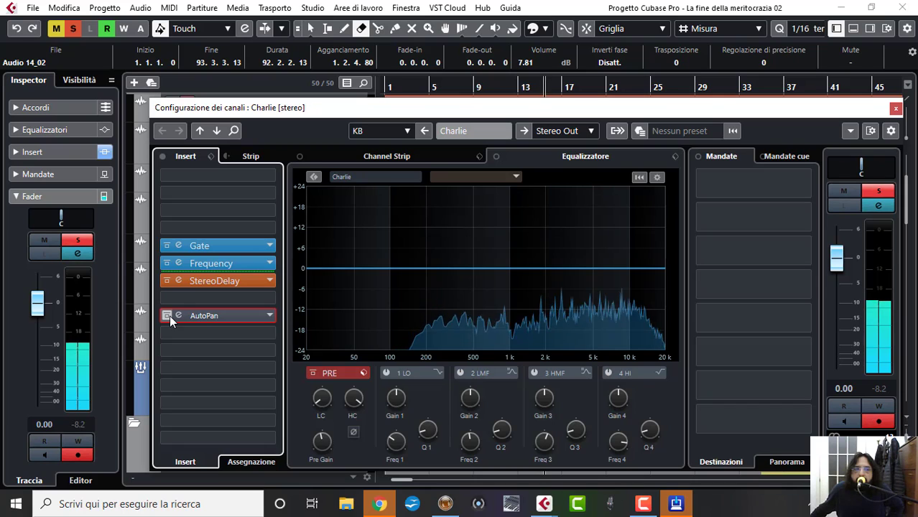
left_click(164, 279)
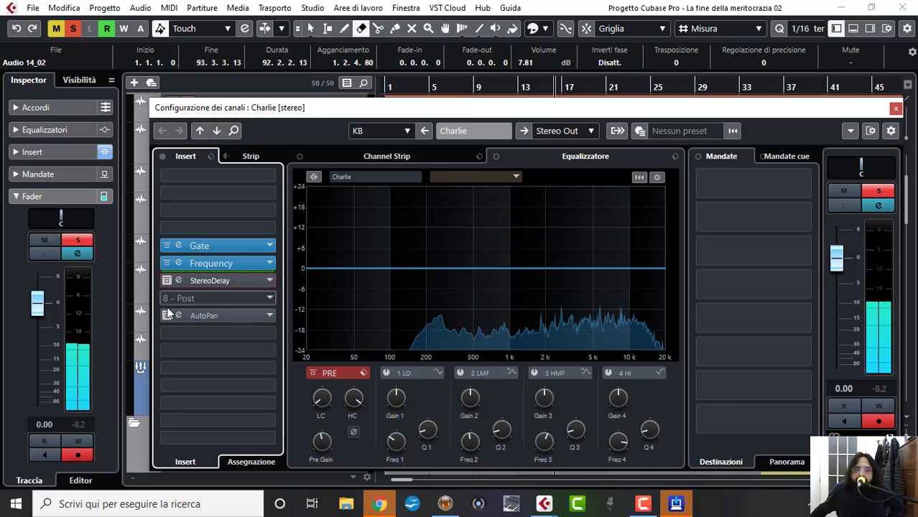
left_click(166, 314)
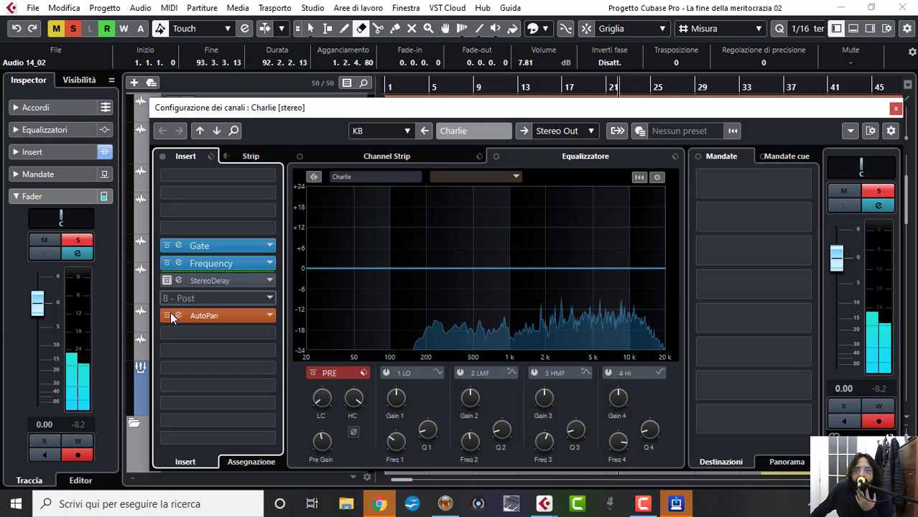
left_click(167, 316)
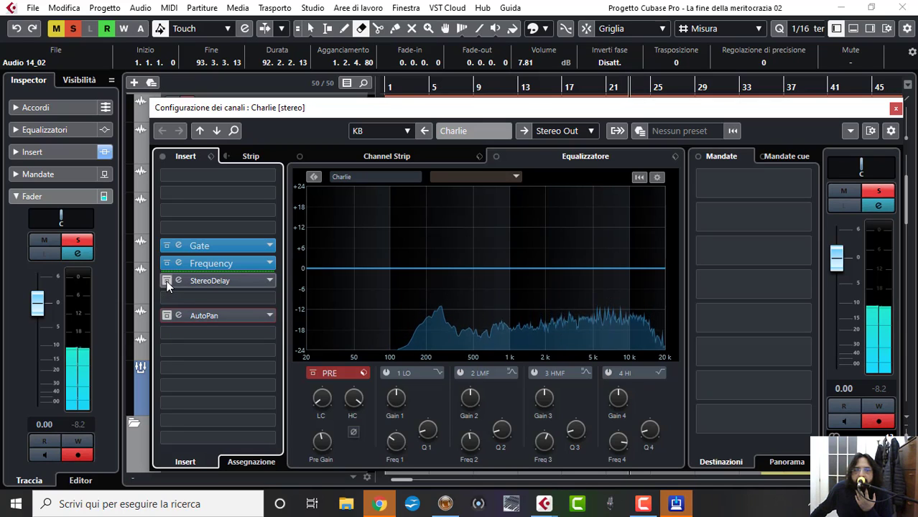
Activate the StereoDelay and AutoPan inserts on the Charlie channel, stopping and restarting playback to listen to them.
left_click(166, 281)
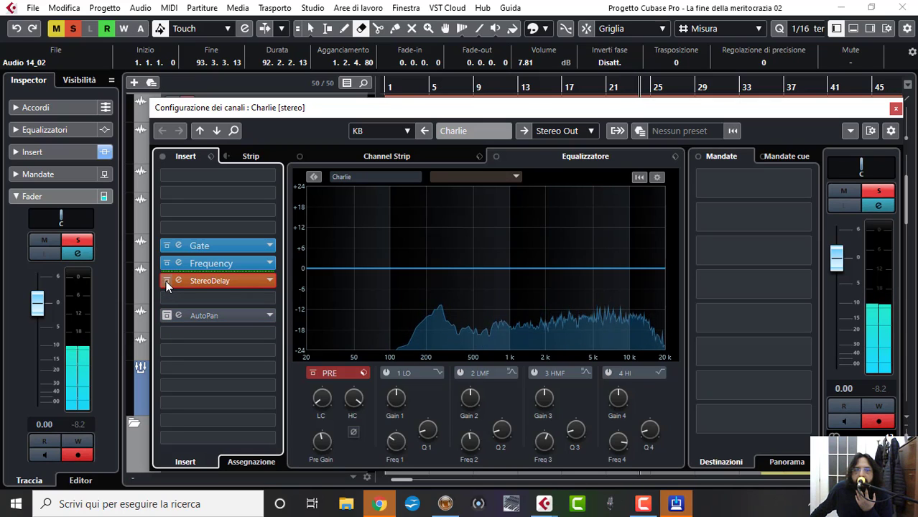
left_click(168, 315)
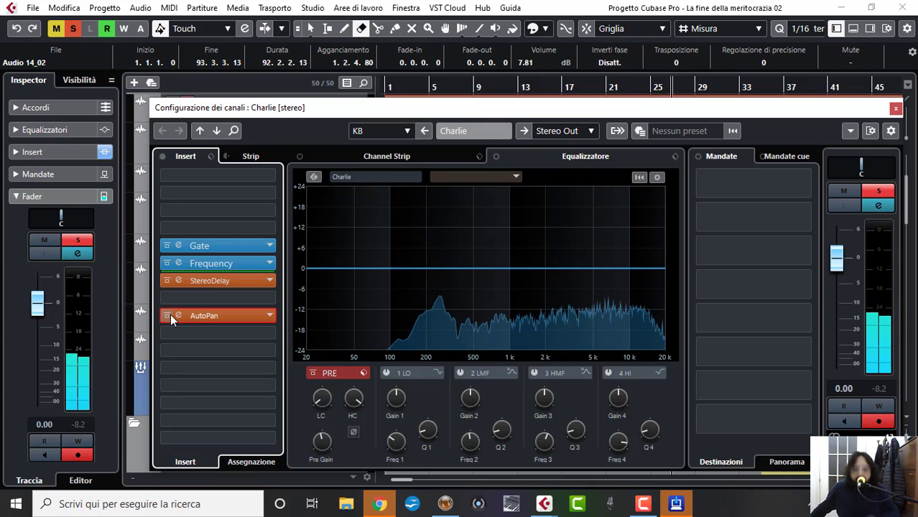
key("space")
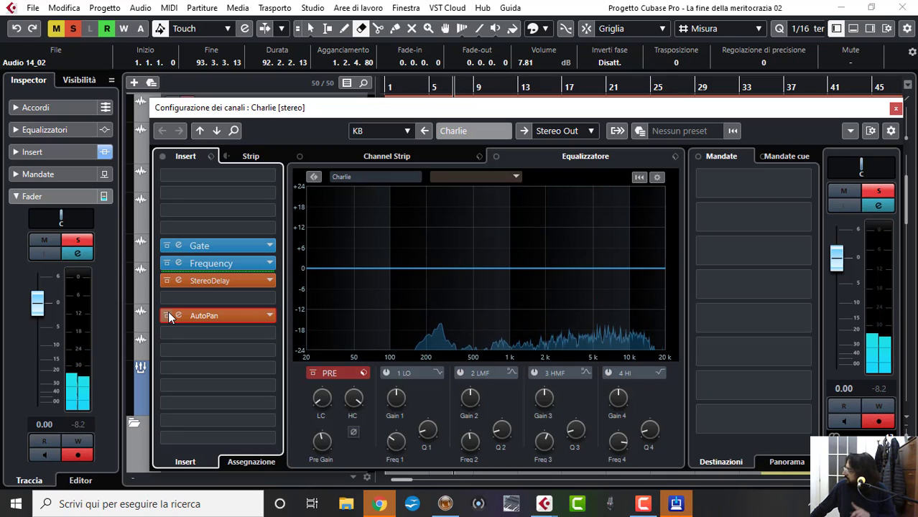
key("space")
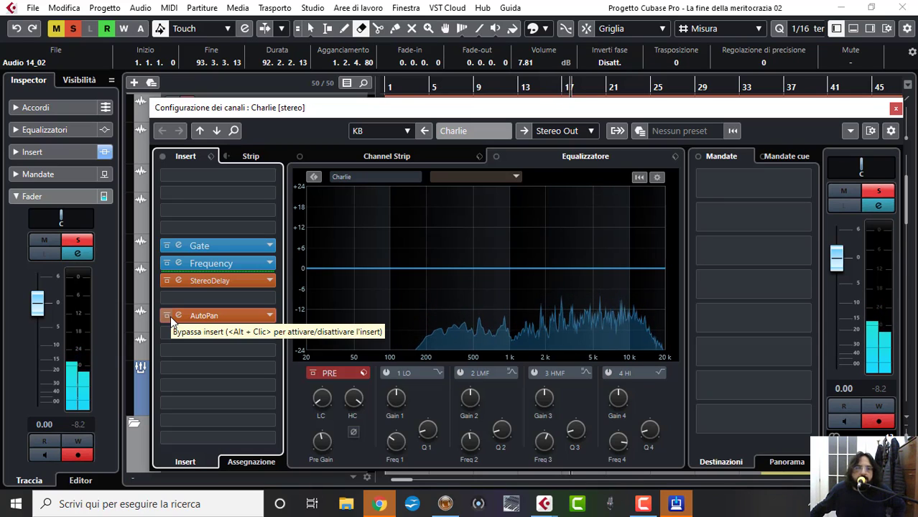
Compare the Charlie sound with AutoPan and StereoDelay bypassed, with StereoDelay alone, and with both inserts active.
left_click(166, 316)
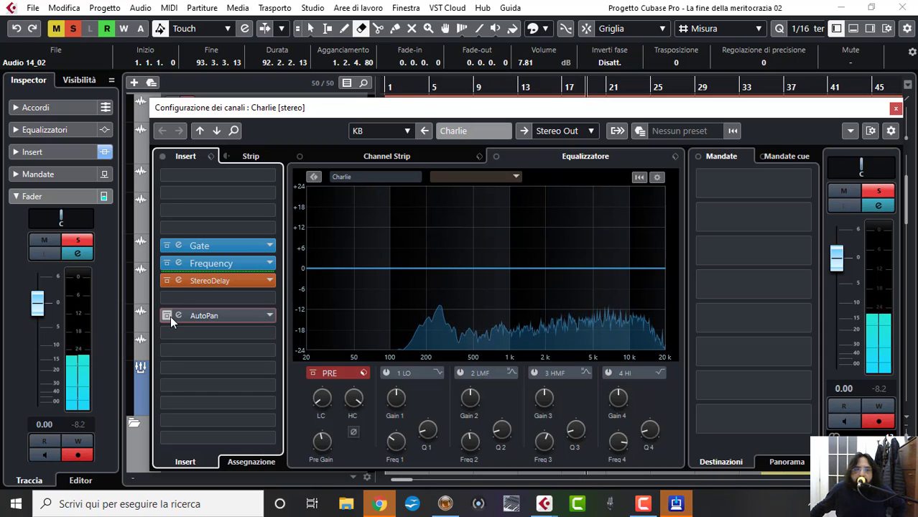
left_click(167, 281)
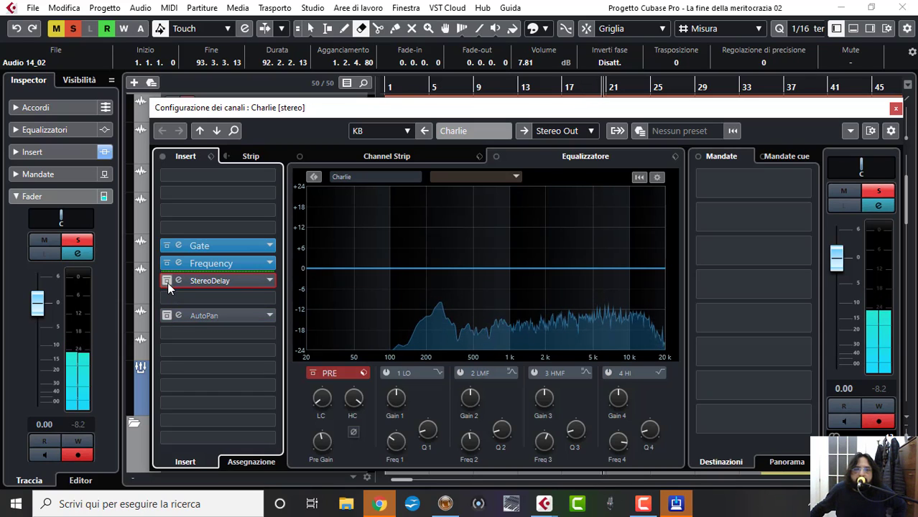
left_click(167, 281)
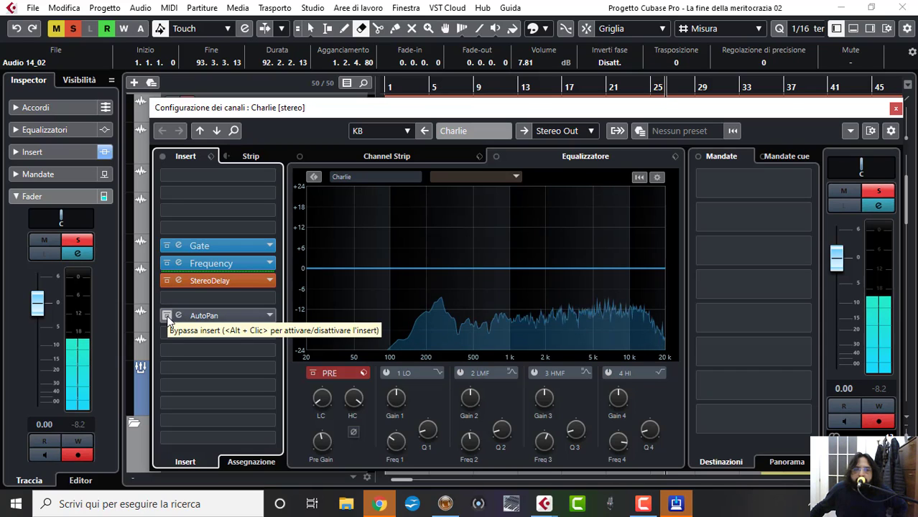
left_click(167, 317)
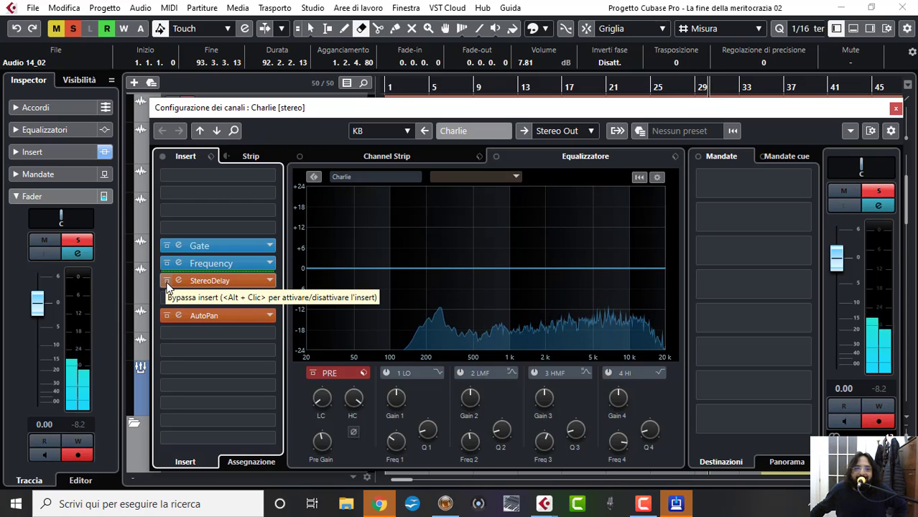
Compare StereoDelay bypassed and active while AutoPan stays on, leaving StereoDelay active.
left_click(166, 281)
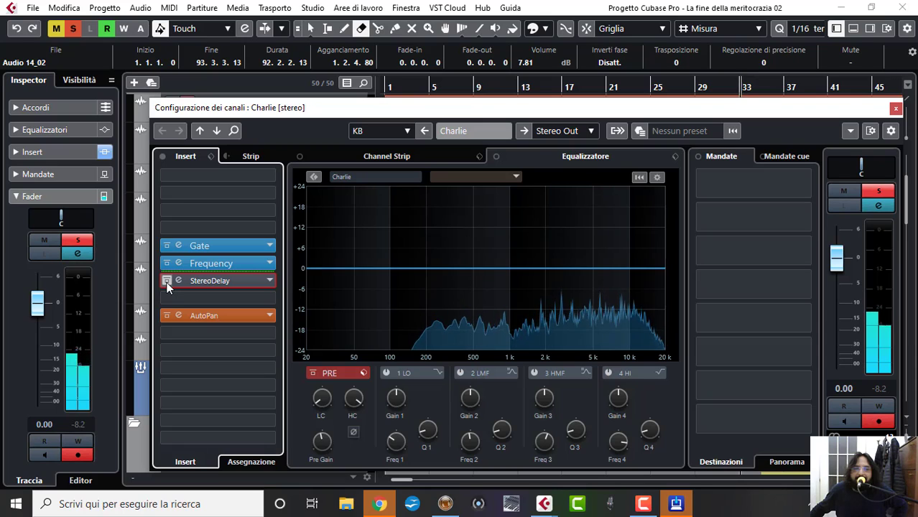
left_click(167, 281)
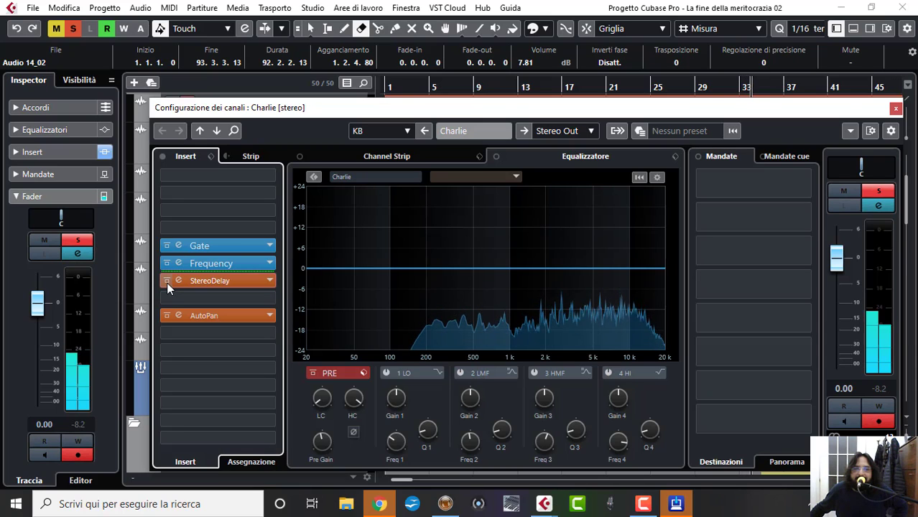
left_click(166, 281)
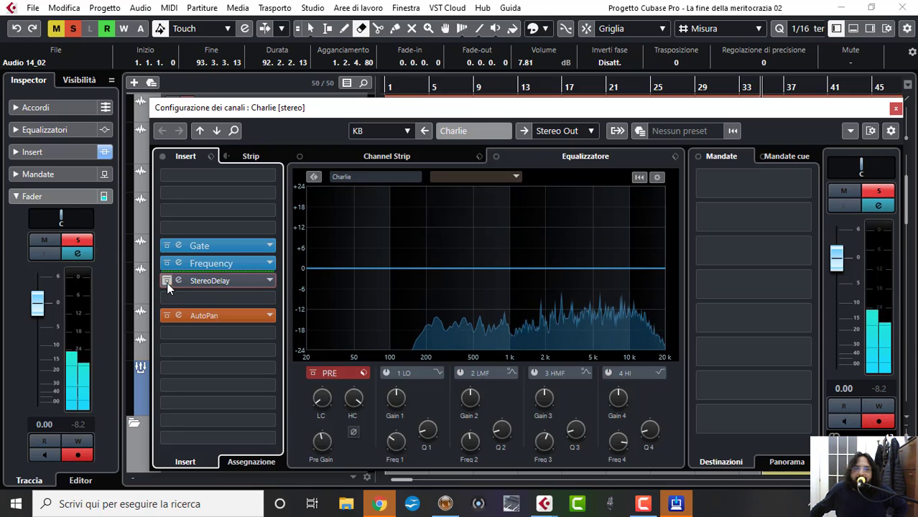
left_click(167, 281)
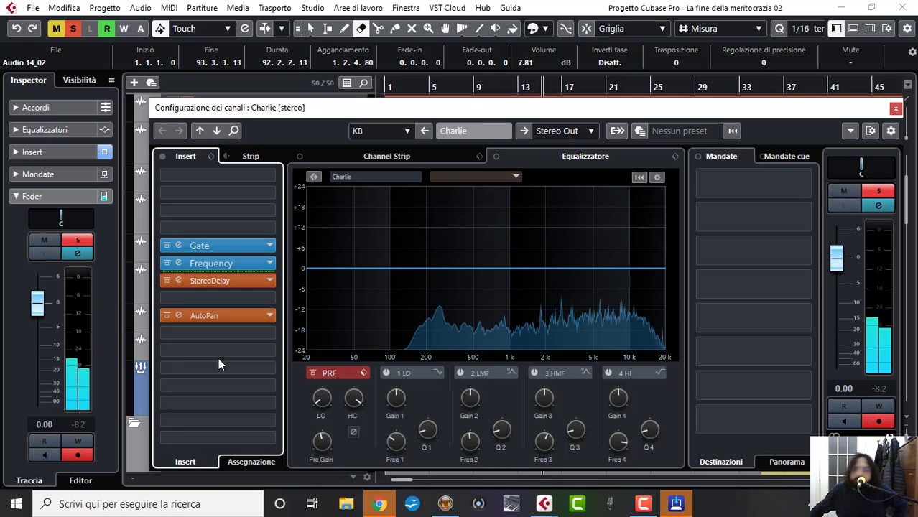
Compare AutoPan bypassed and active while StereoDelay stays on, leaving AutoPan active.
left_click(168, 315)
left_click(167, 316)
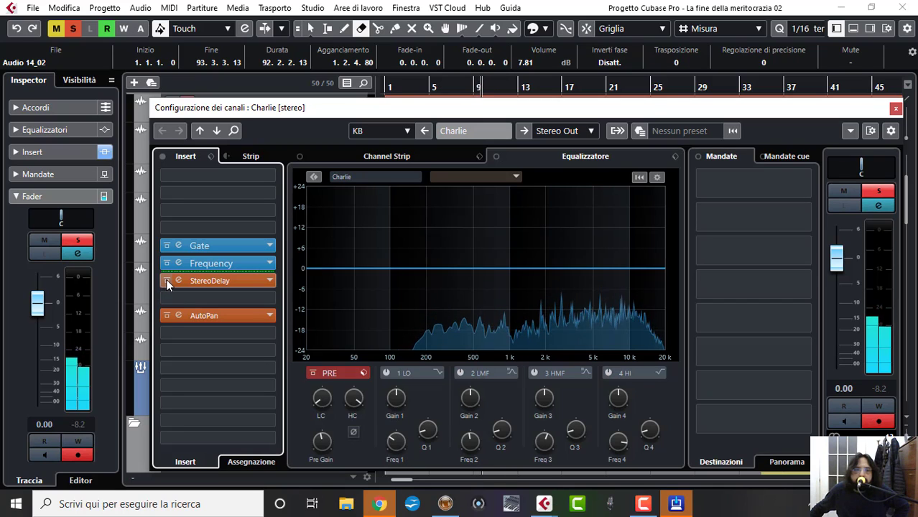
left_click(168, 316)
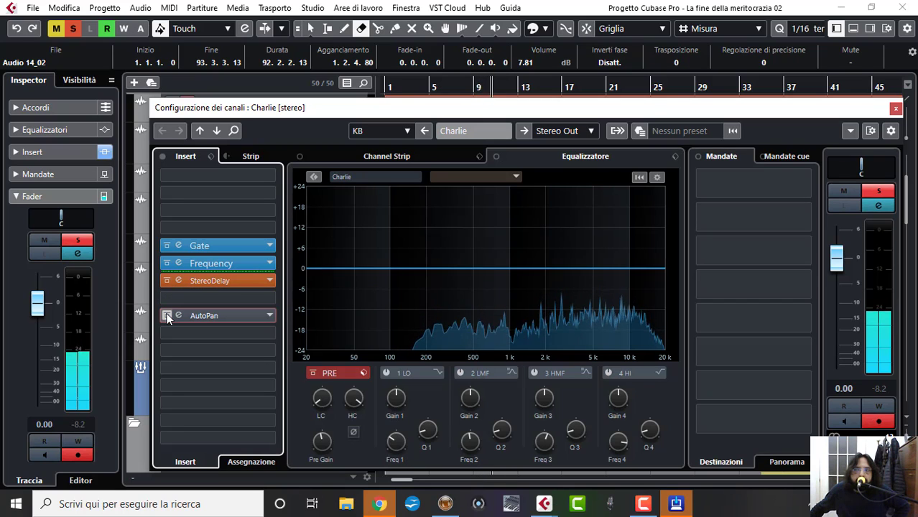
left_click(168, 317)
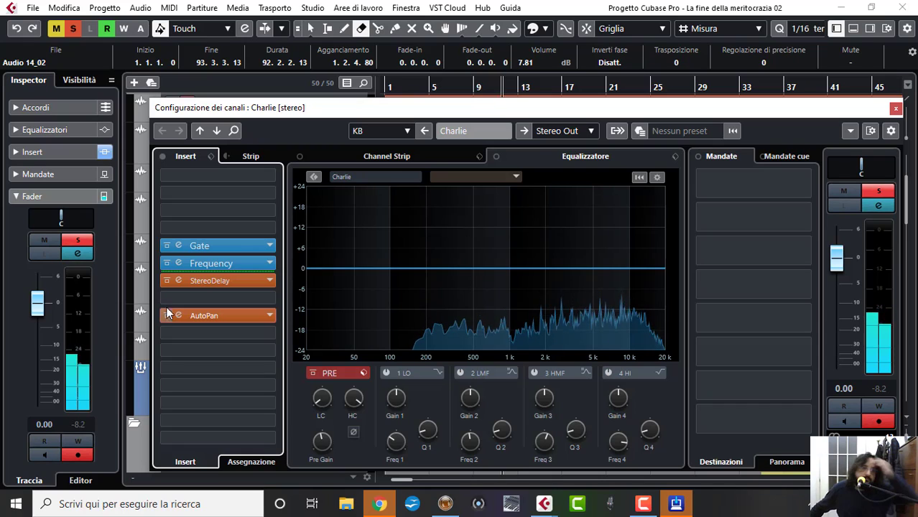
Audition StereoDelay and AutoPan in turn bypassed and active, and inspect StereoDelay's settings in between.
left_click(166, 280)
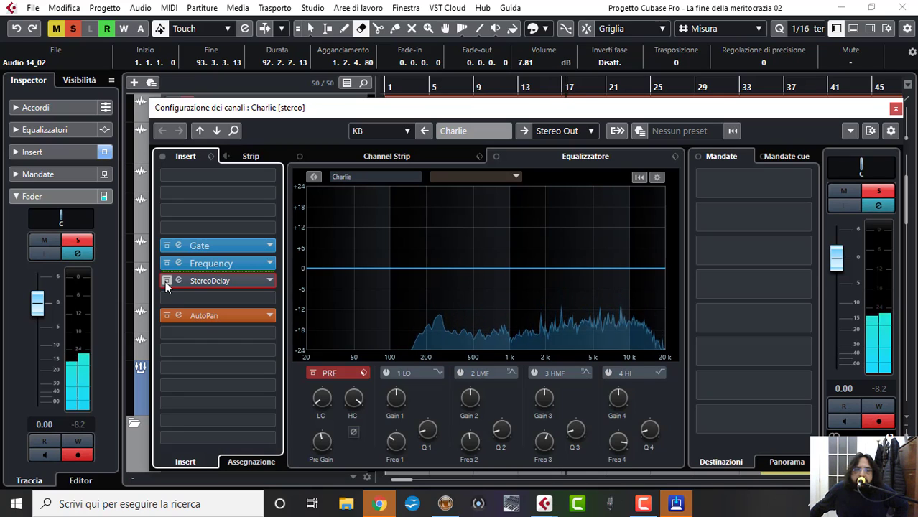
left_click(166, 280)
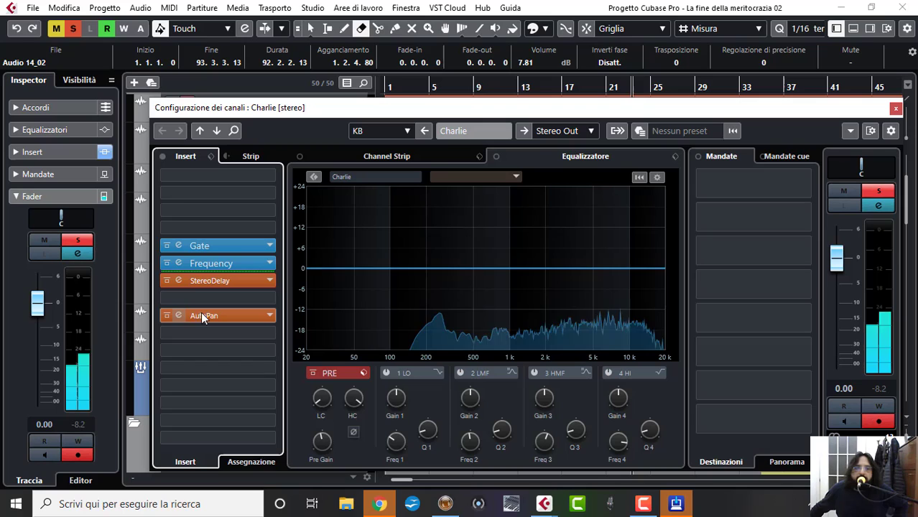
left_click(182, 281)
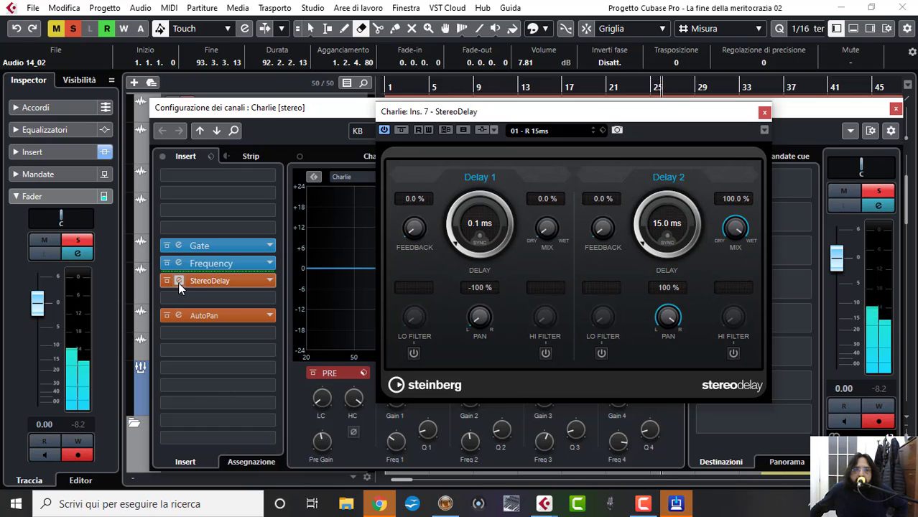
left_click(179, 280)
left_click(168, 315)
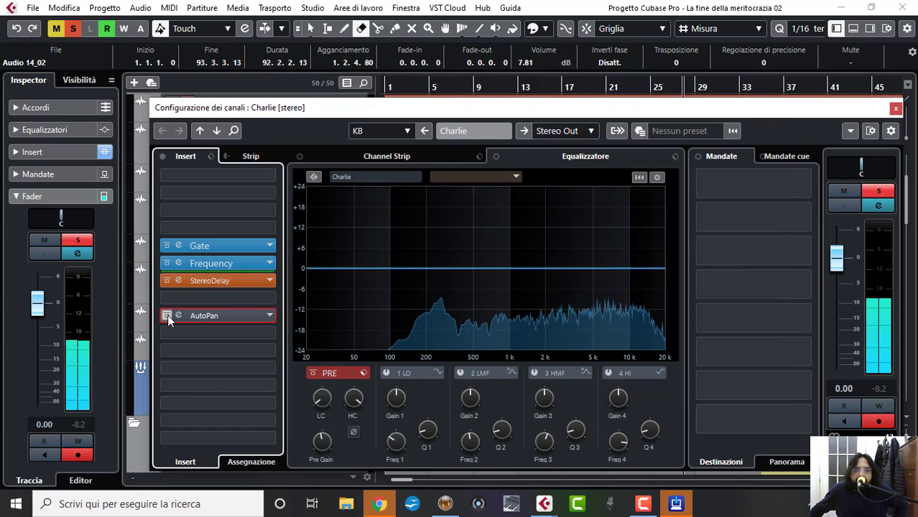
left_click(167, 315)
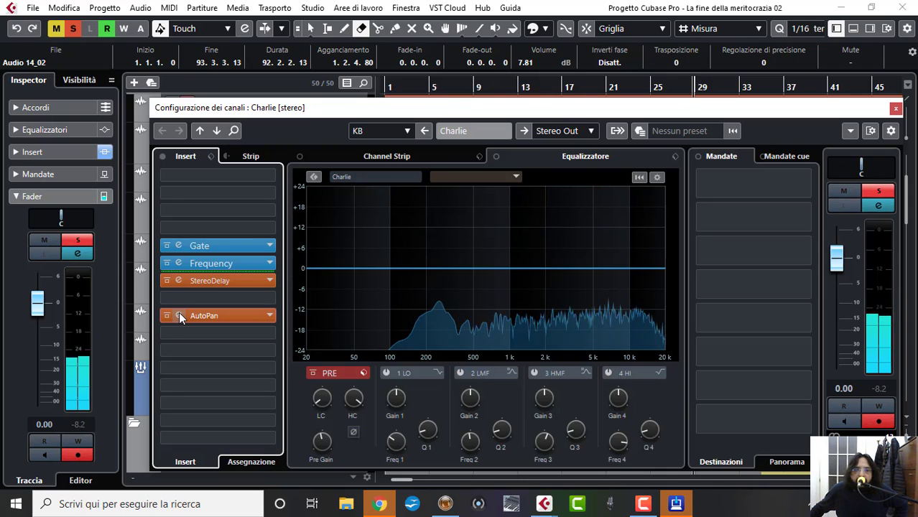
Set AutoPan's width to 65 % on the Charlie channel and close the channel settings.
left_click(179, 315)
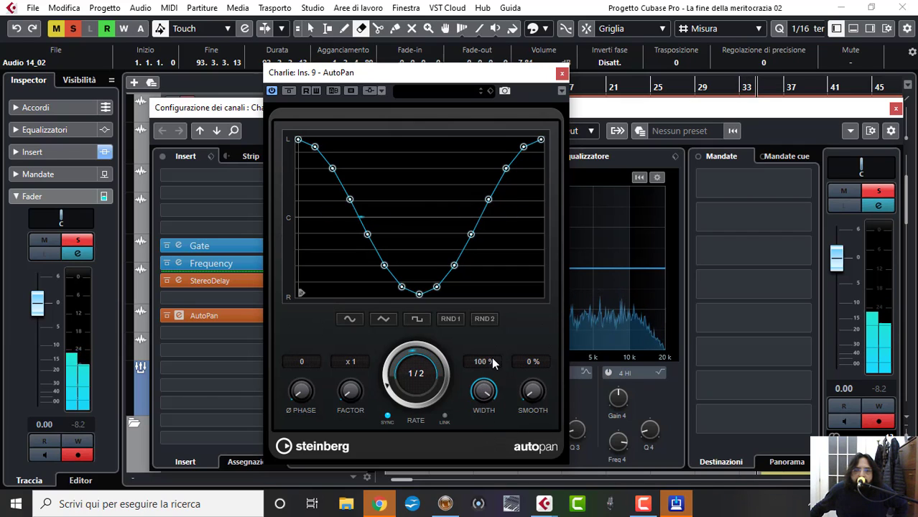
mouse_move(492, 357)
left_mouse_down()
mouse_move(450, 489)
mouse_move(453, 456)
mouse_move(483, 392)
mouse_move(480, 445)
mouse_move(492, 403)
mouse_move(491, 416)
mouse_move(481, 399)
mouse_move(496, 348)
left_mouse_up()
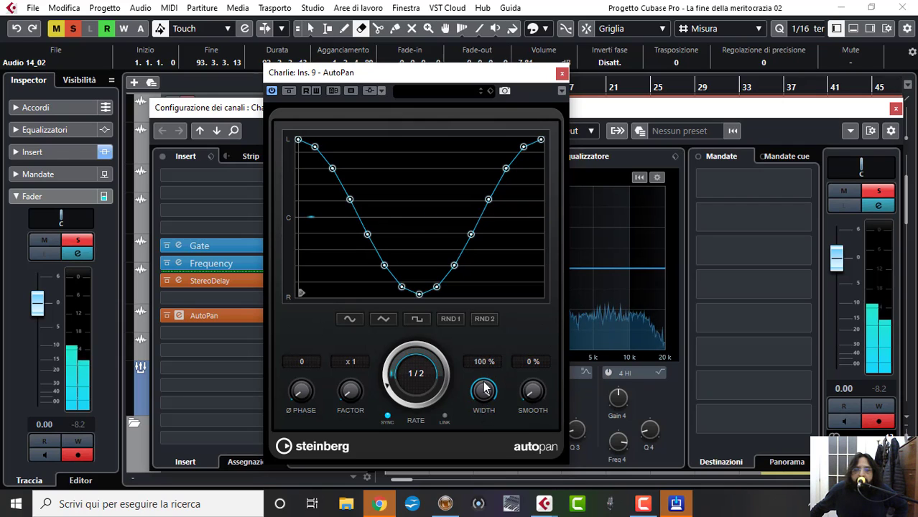
left_click_drag(486, 388, 475, 424)
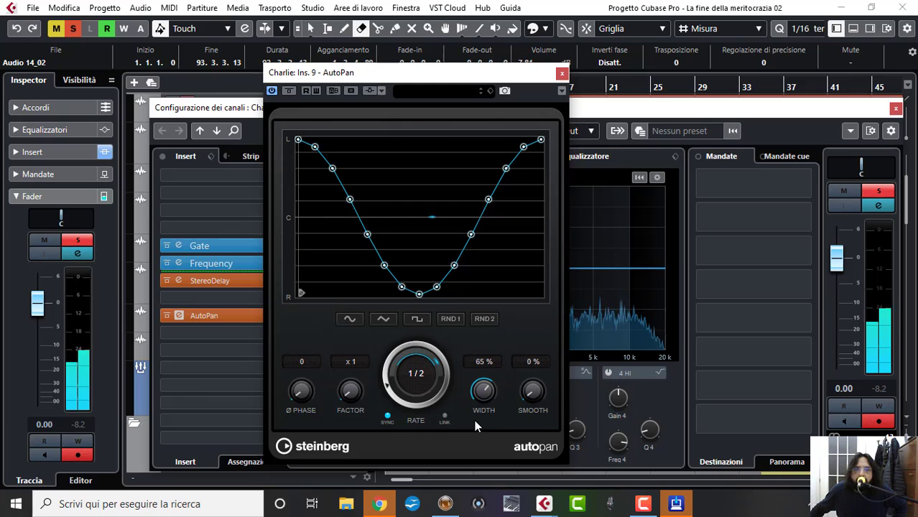
left_click_drag(474, 420, 478, 422)
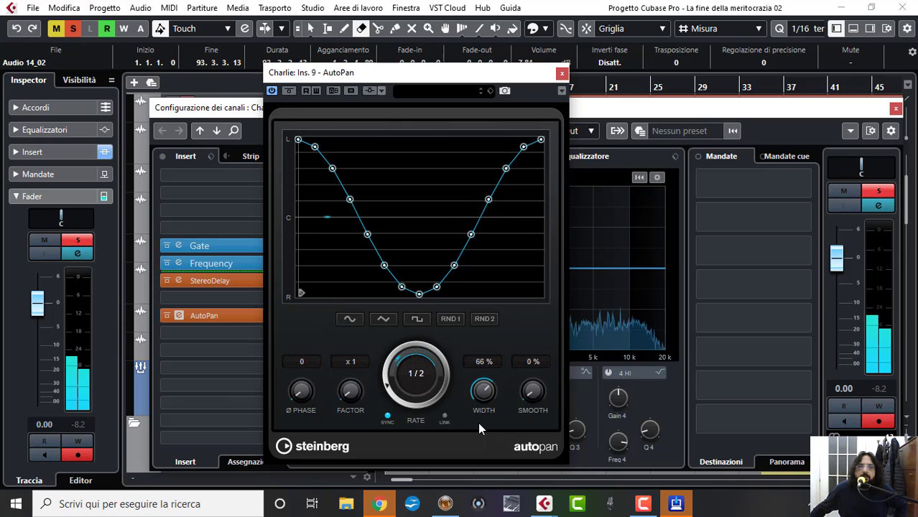
mouse_move(479, 423)
left_mouse_down()
mouse_move(491, 386)
mouse_move(480, 411)
left_mouse_up()
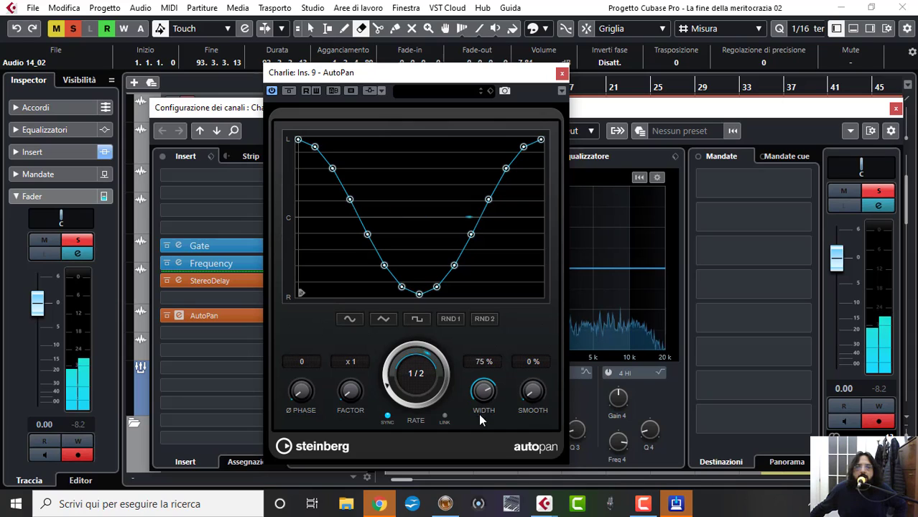
mouse_move(479, 413)
left_mouse_down()
mouse_move(471, 446)
mouse_move(469, 416)
mouse_move(477, 446)
mouse_move(488, 407)
mouse_move(469, 474)
mouse_move(499, 390)
mouse_move(469, 514)
mouse_move(479, 406)
mouse_move(477, 423)
left_mouse_up()
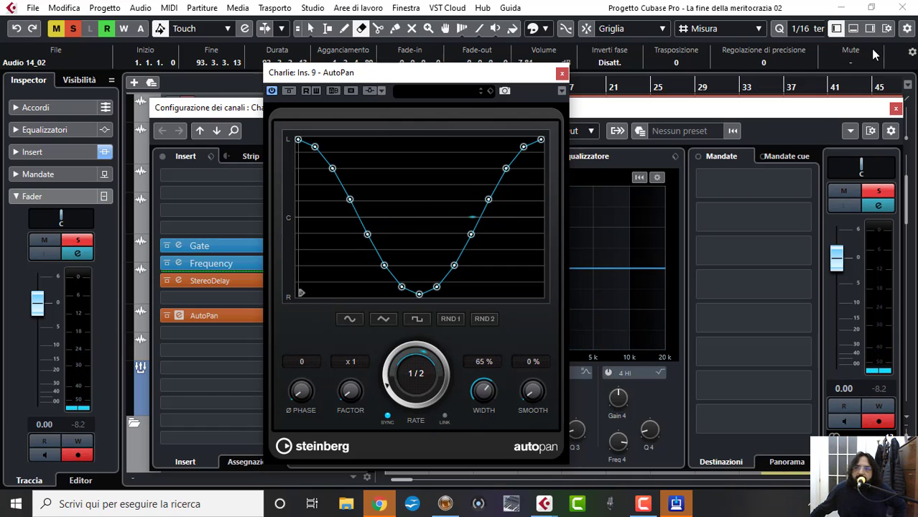
left_click(896, 109)
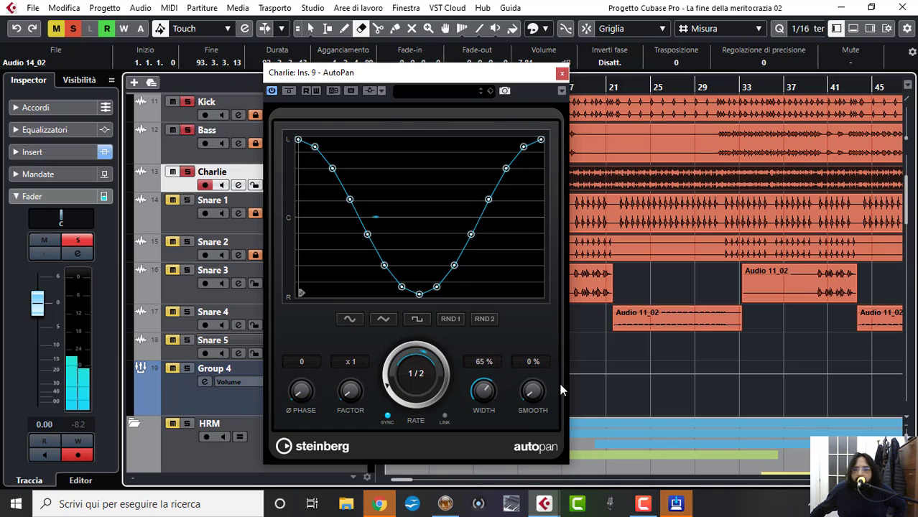
Try the Link option beside AutoPan's rate control while the Charlie track plays.
left_click(444, 416)
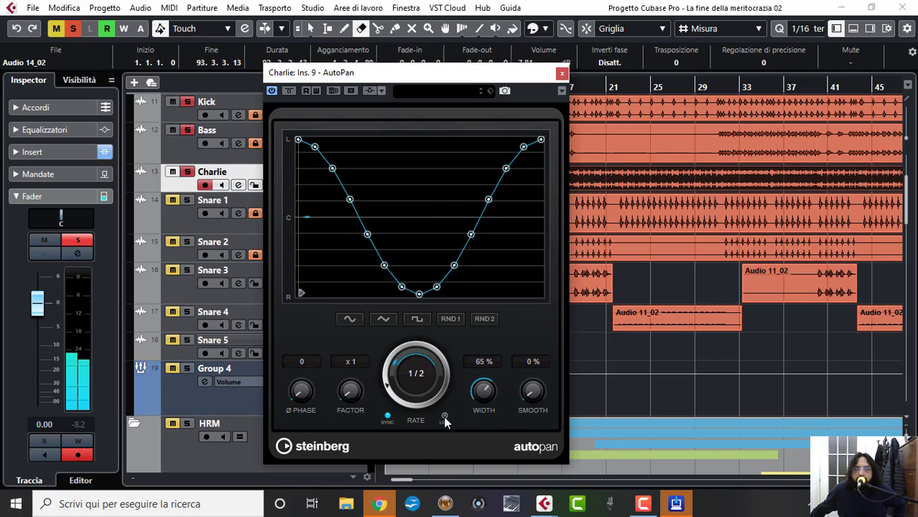
left_click(445, 417)
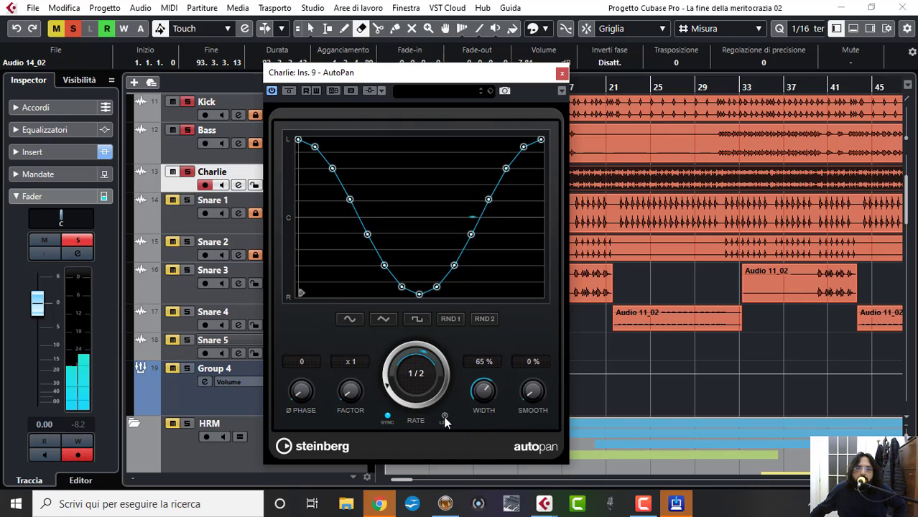
left_click(444, 417)
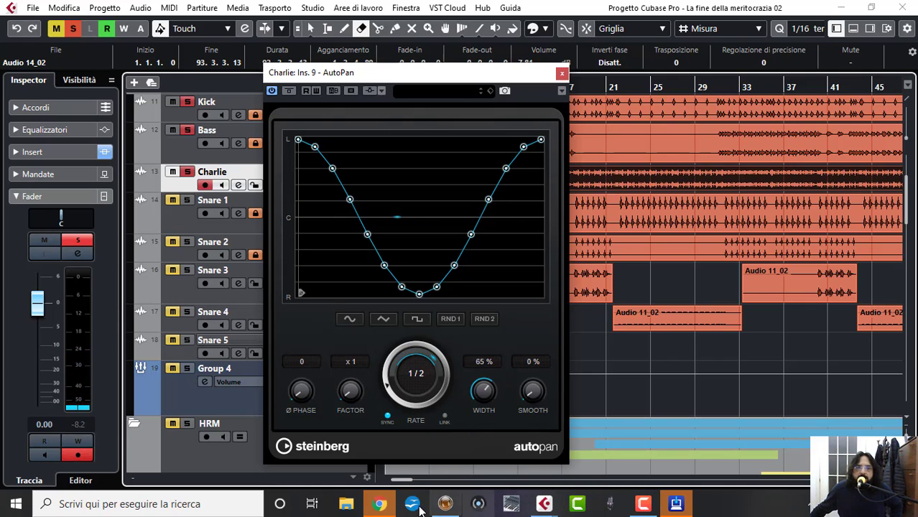
Switch to Chrome and search Google for "stereo delay cubase link".
left_click(380, 504)
left_click(447, 35)
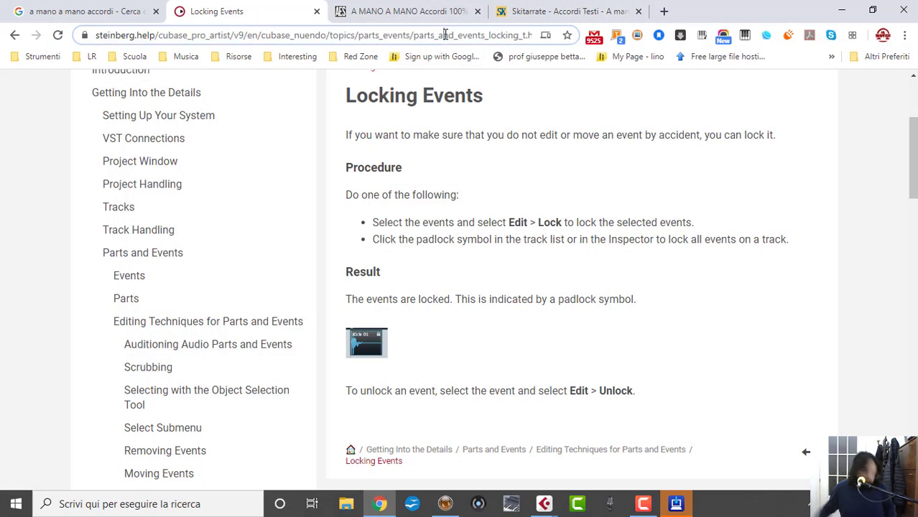
type("stereo ")
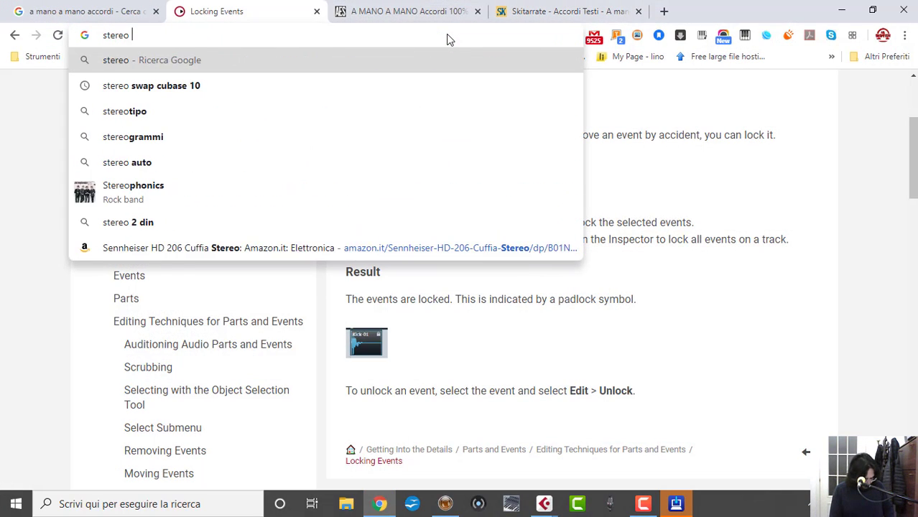
type("delay cub")
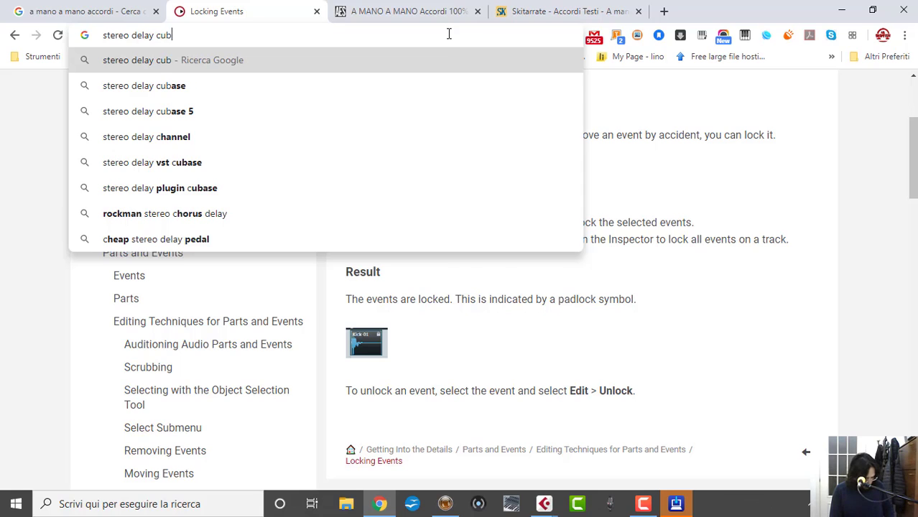
type("ase")
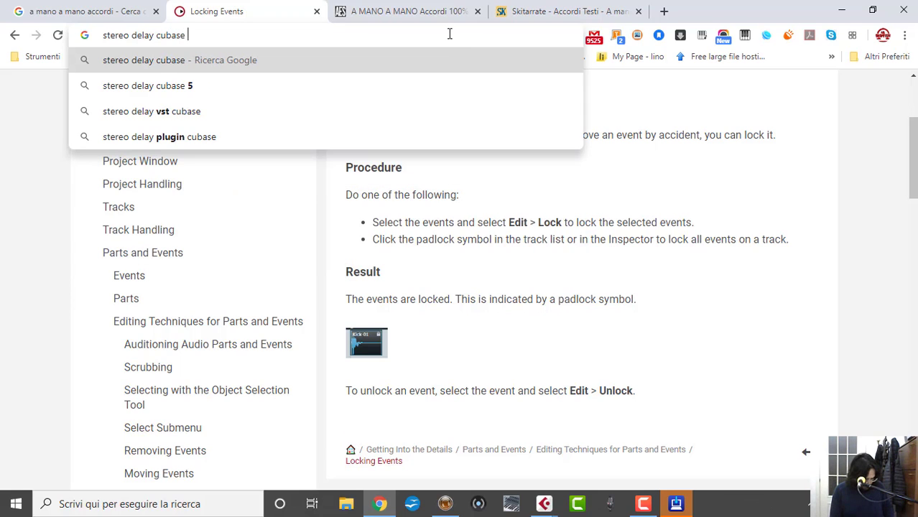
type(" link")
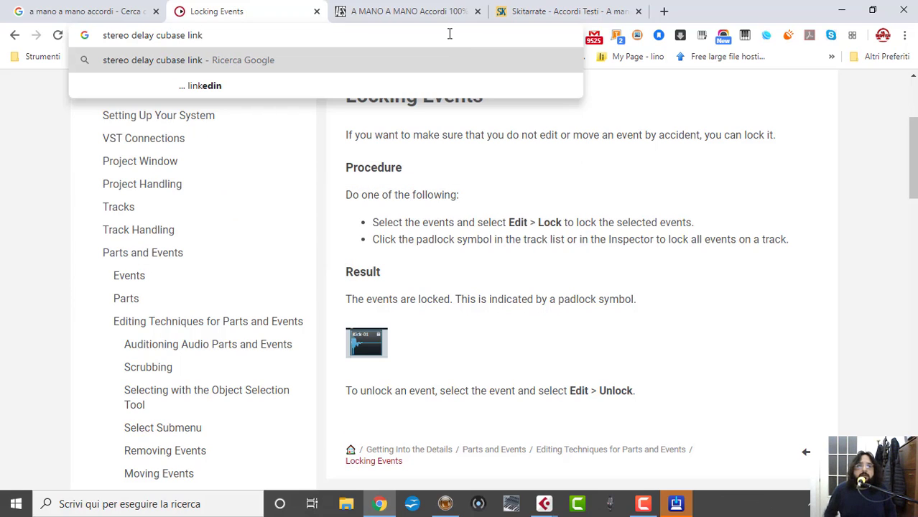
key("Return")
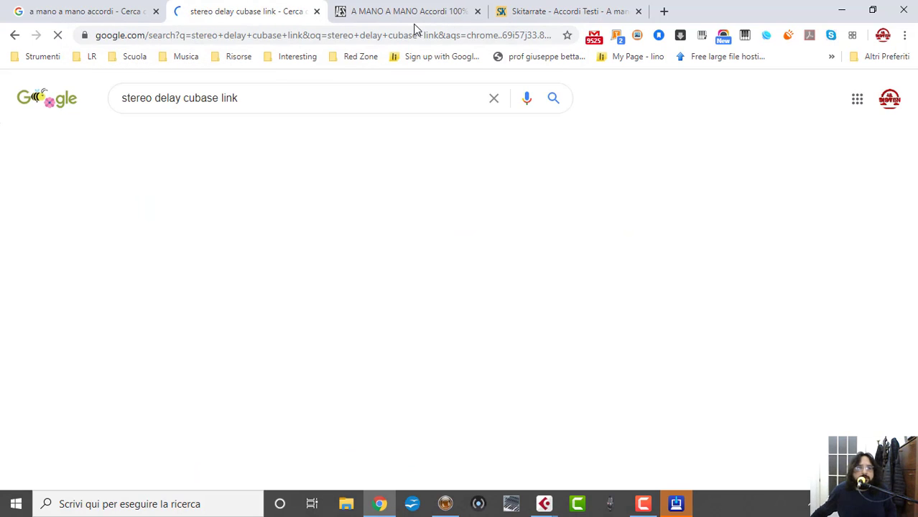
Open the Steinberg forum thread "Link button in Stereo Delay" and read its posts for an explanation of the Link option.
scroll(550, 232, "down", 3)
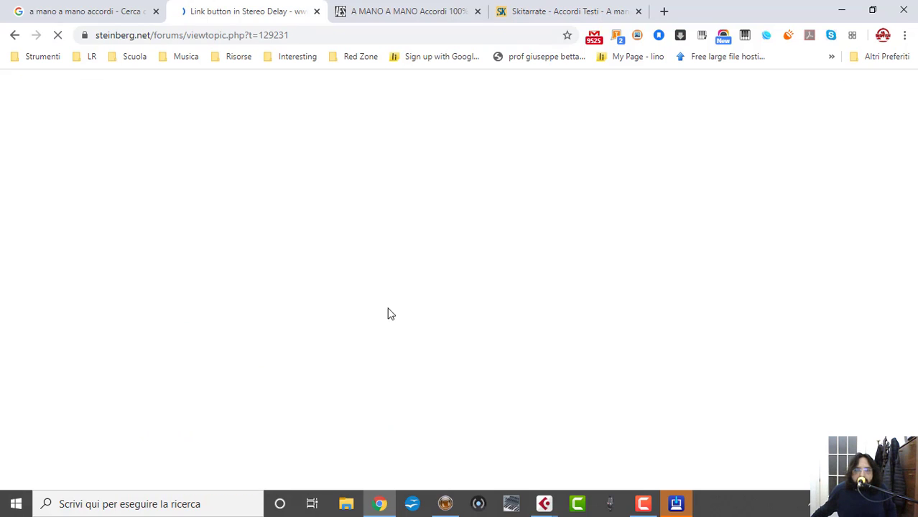
scroll(399, 294, "down", 1)
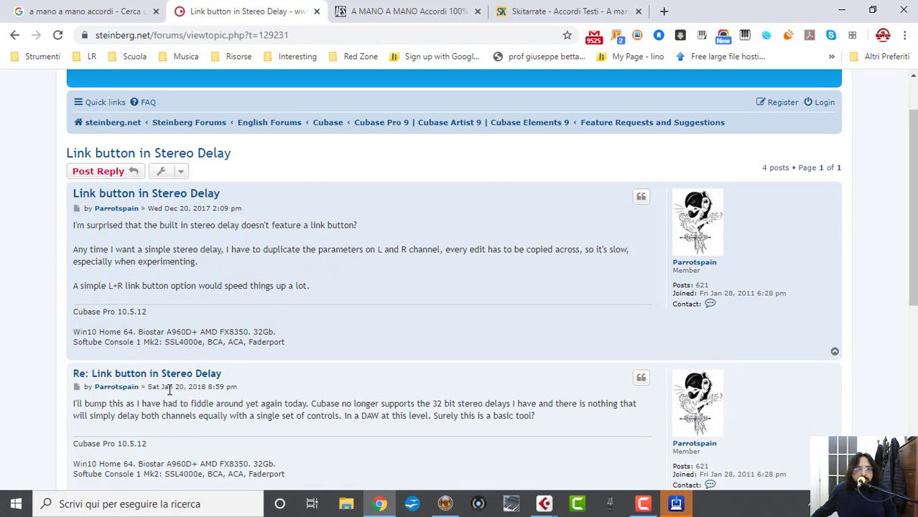
scroll(250, 369, "down", 1)
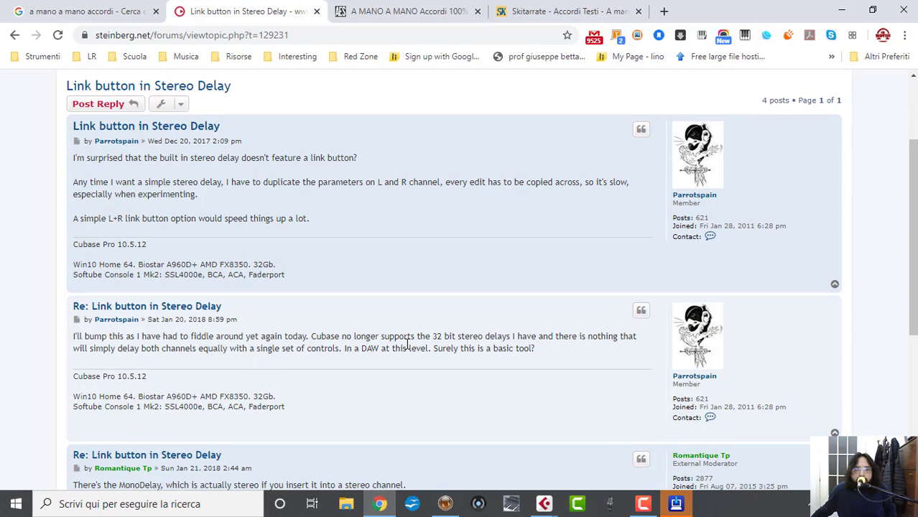
scroll(311, 395, "down", 1)
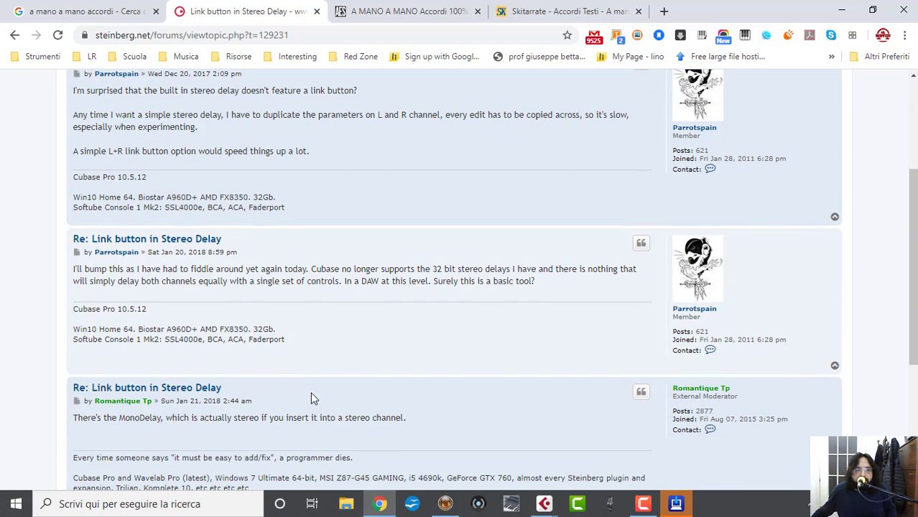
scroll(332, 380, "down", 1)
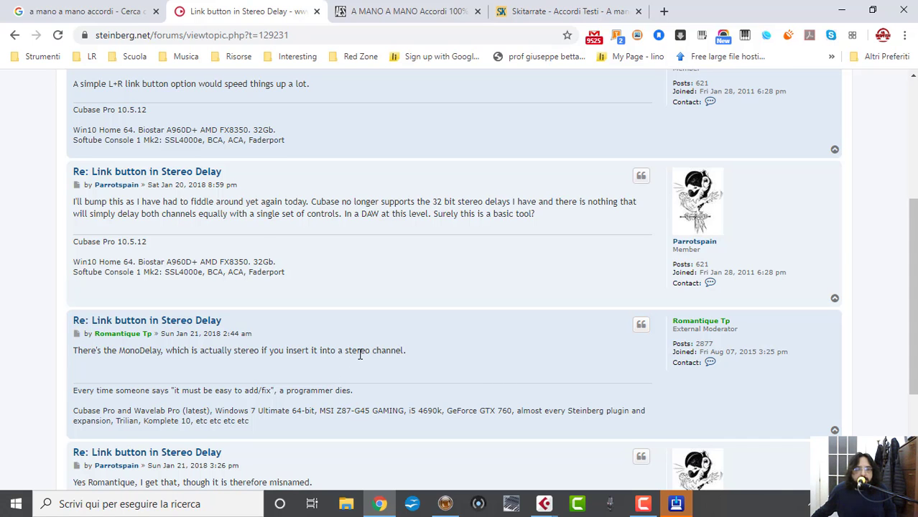
scroll(362, 356, "down", 1)
scroll(388, 337, "down", 1)
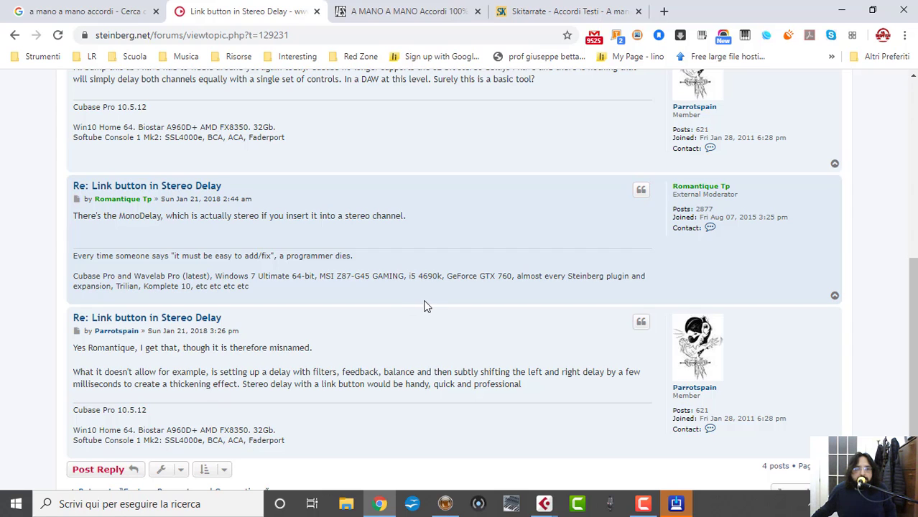
scroll(425, 309, "down", 2)
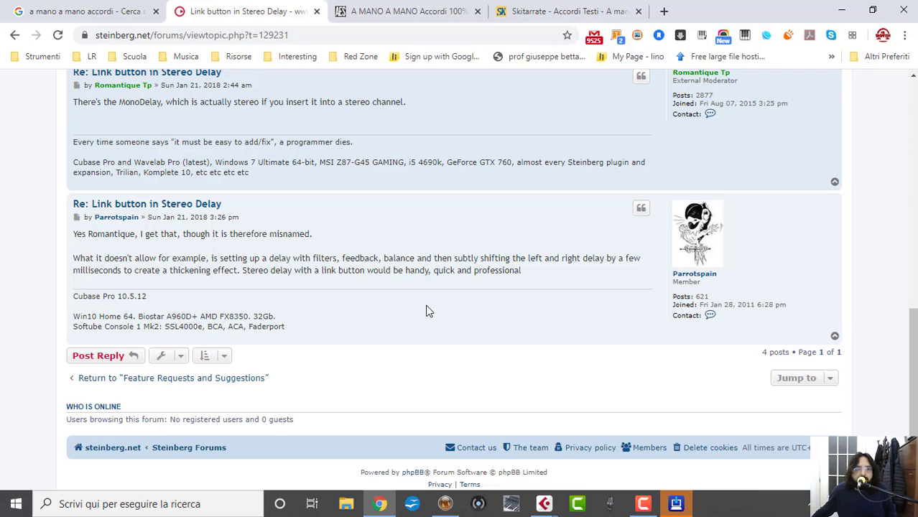
scroll(428, 311, "up", 8)
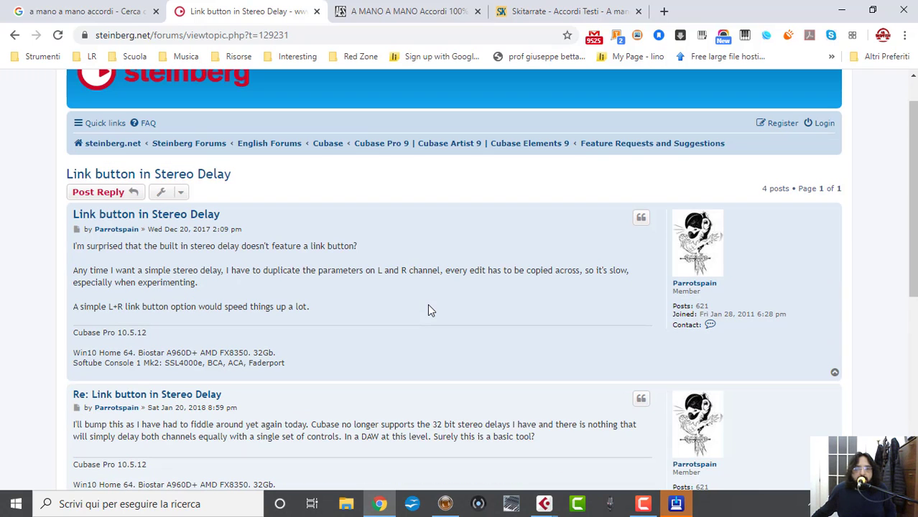
Return to the search results, change the query to "auto pan cubase link" and look over the first results.
left_click(15, 35)
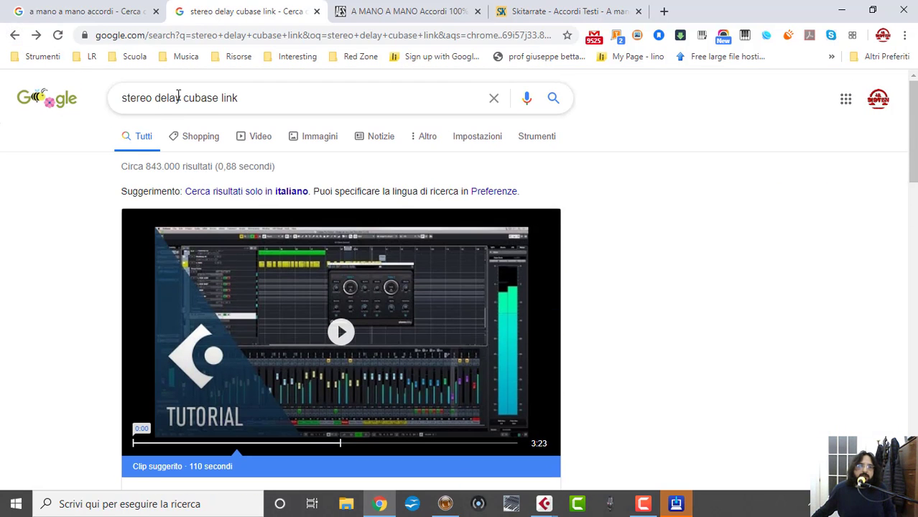
left_click_drag(181, 98, 115, 84)
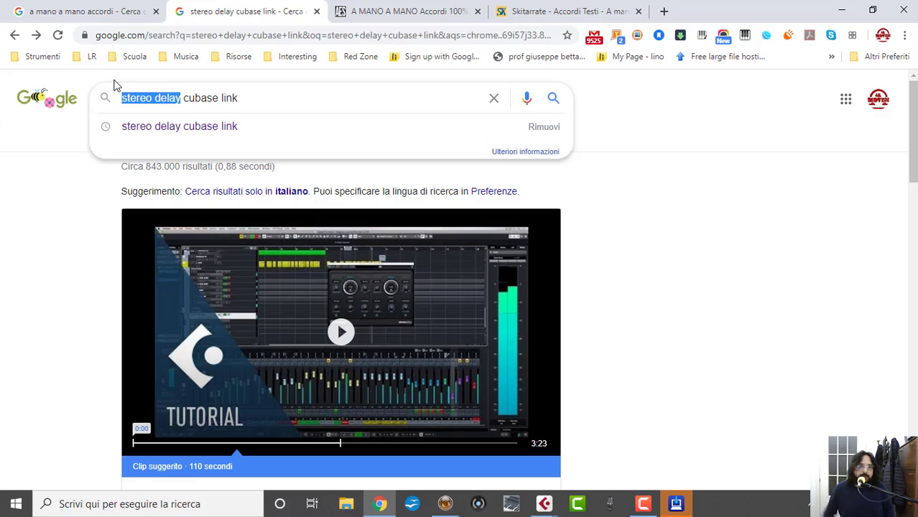
type("auto ")
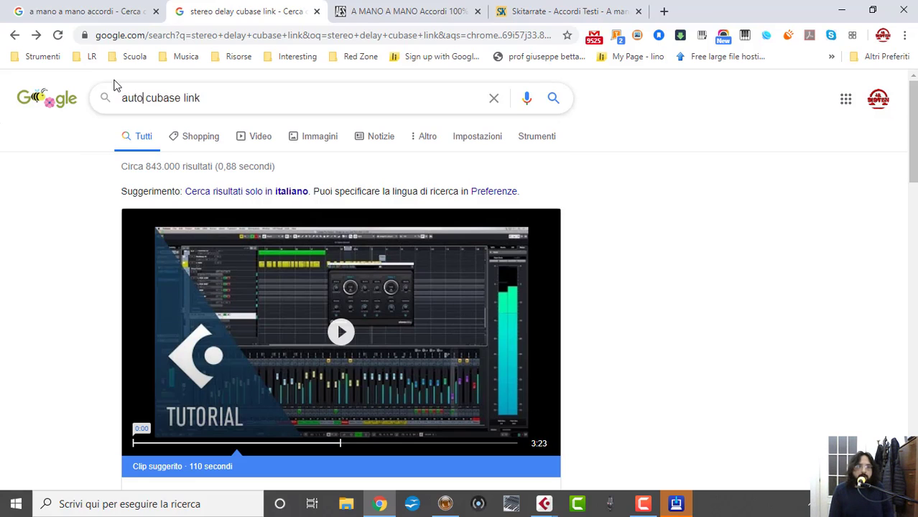
type("pan")
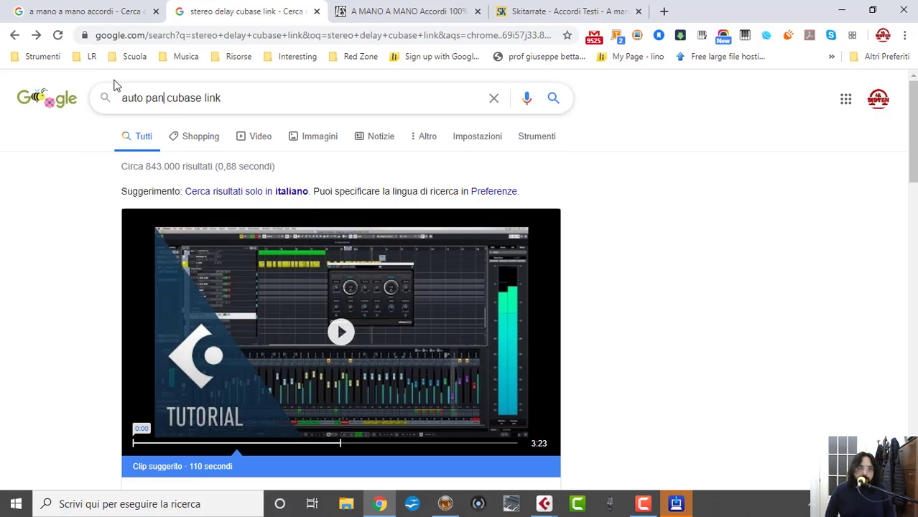
key("Return")
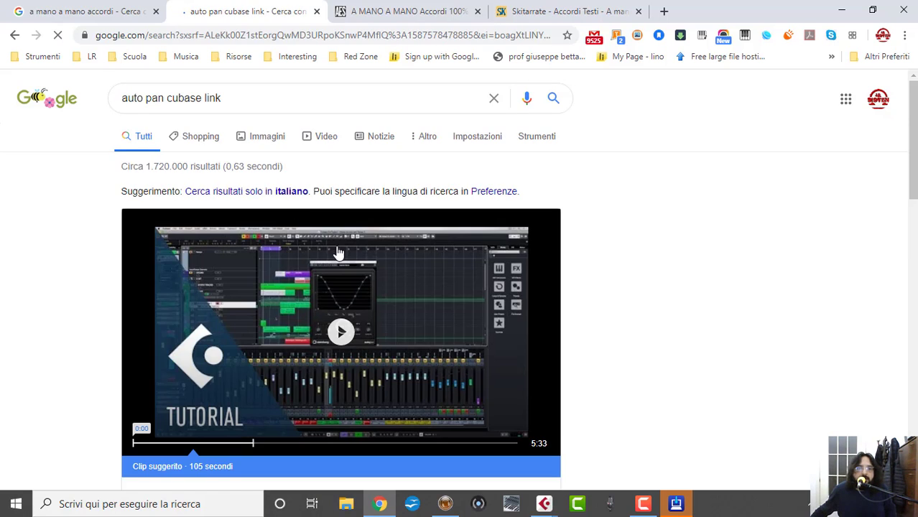
scroll(389, 248, "down", 4)
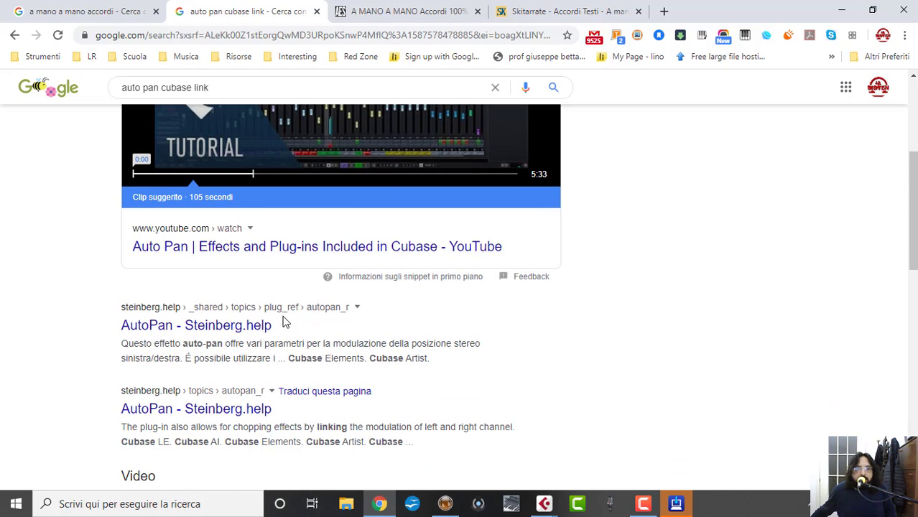
scroll(352, 356, "up", 5)
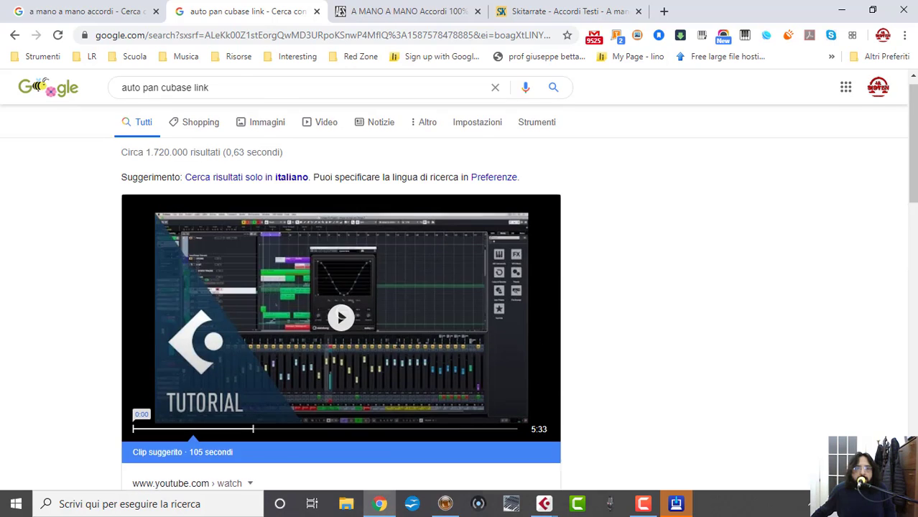
Refine the Google search to "auto pan cubase link button".
left_click(253, 97)
type("button")
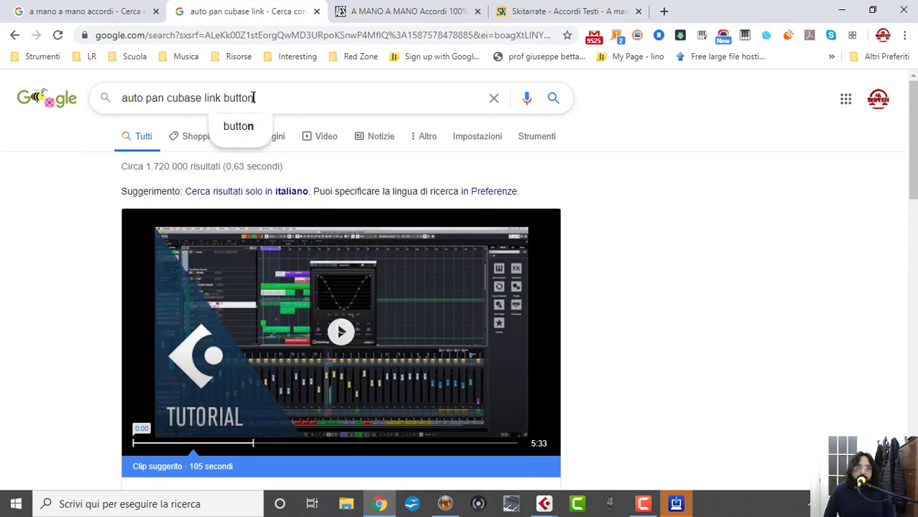
key("Return")
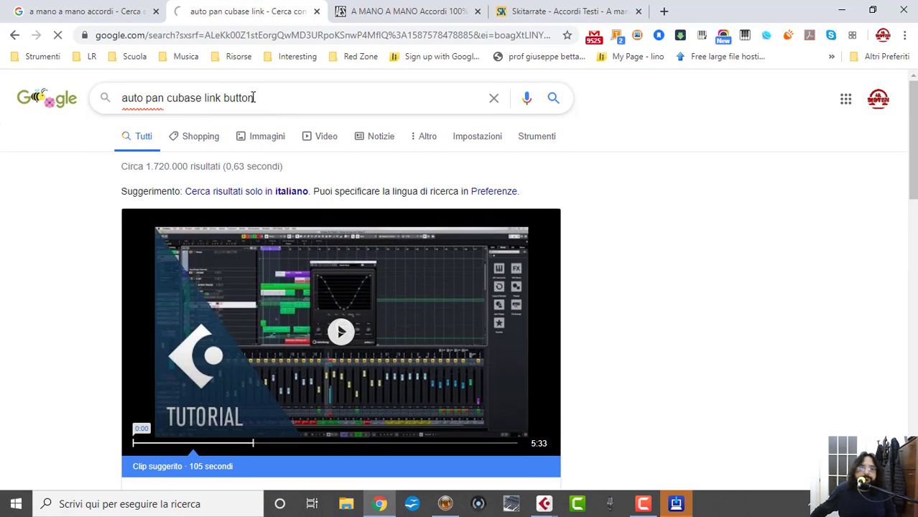
Examine the refined search results for a page explaining the Link control in Cubase's AutoPan.
scroll(509, 281, "down", 2)
scroll(509, 280, "down", 1)
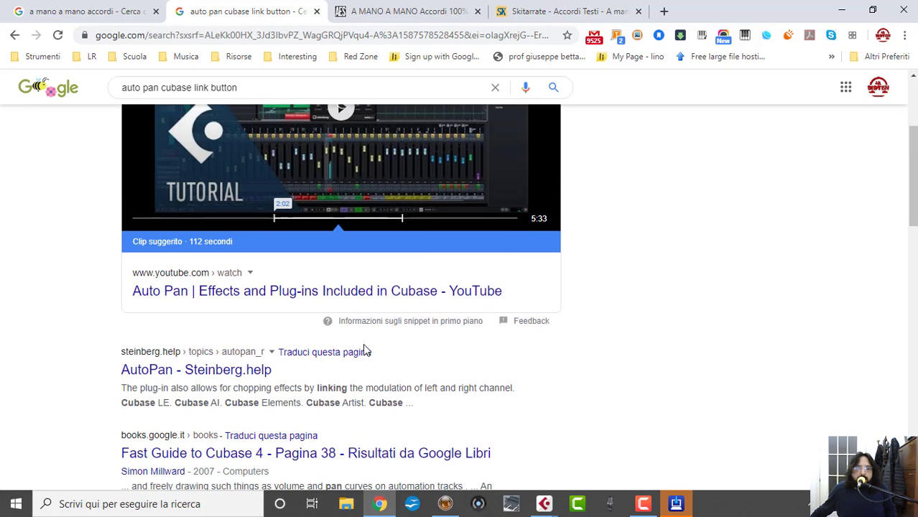
scroll(366, 349, "down", 1)
scroll(402, 319, "down", 1)
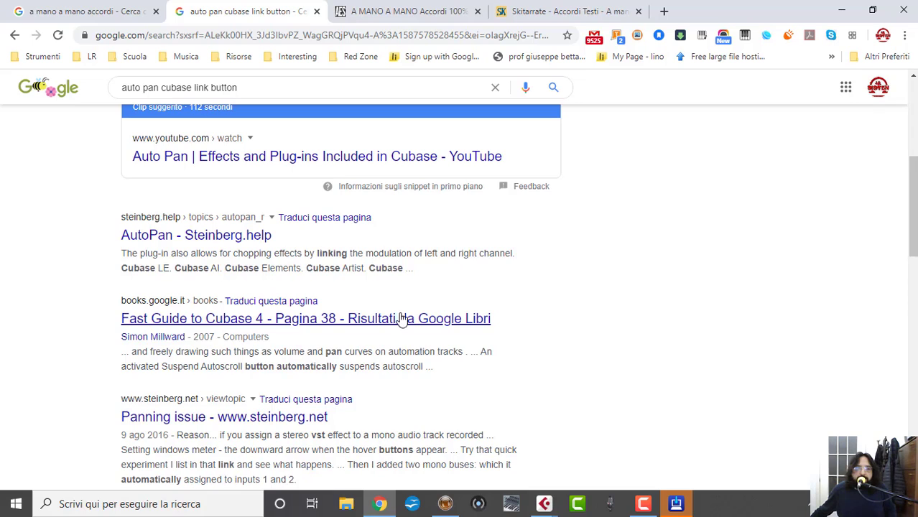
scroll(402, 319, "down", 2)
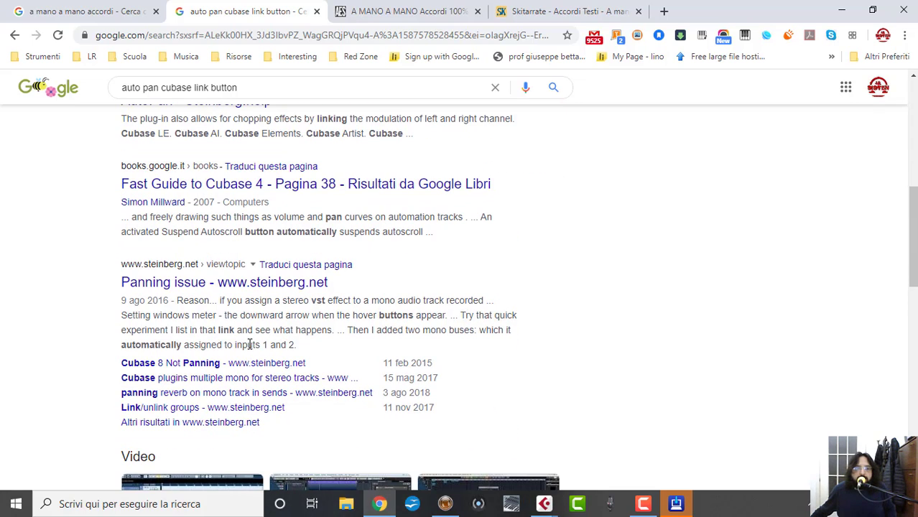
scroll(250, 345, "down", 2)
scroll(243, 386, "down", 4)
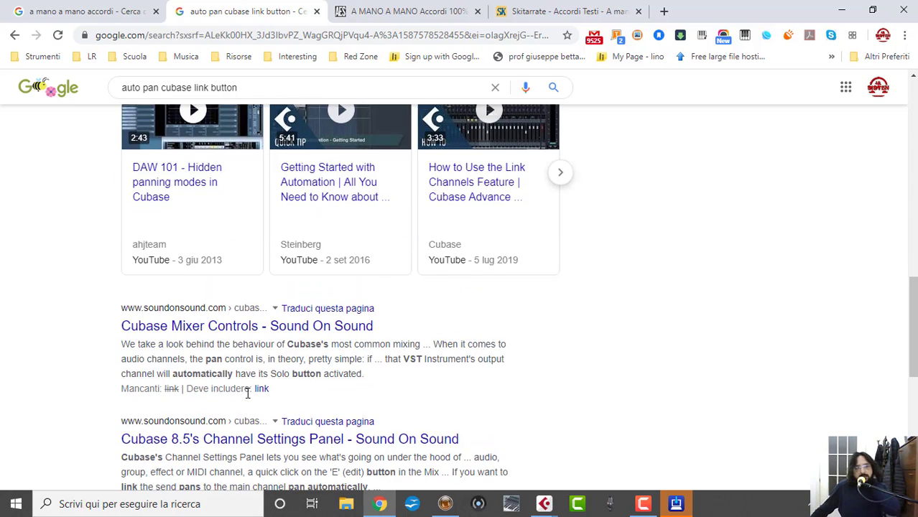
scroll(352, 370, "down", 4)
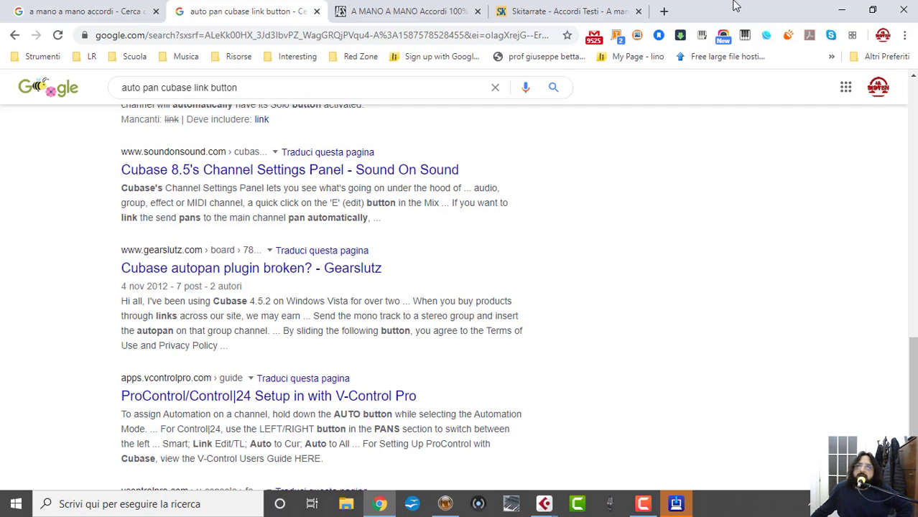
Switch back to Cubase and audition AutoPan's sine, triangle, square, RND 1 and RND 2 panning shapes on the Charlie track.
left_click(847, 13)
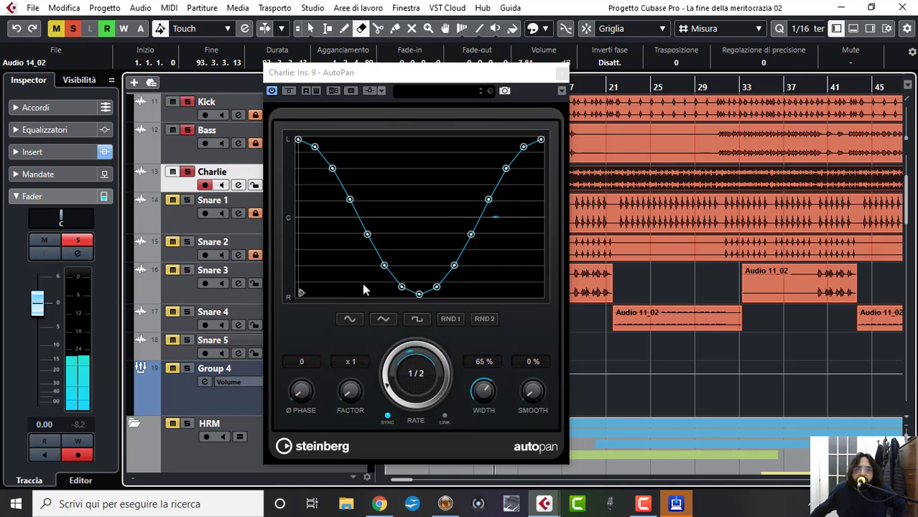
left_click(353, 319)
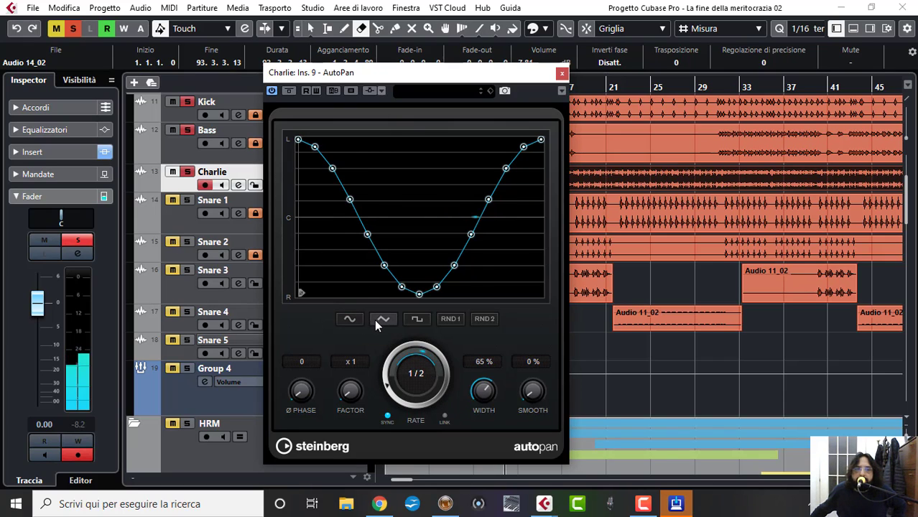
left_click(374, 320)
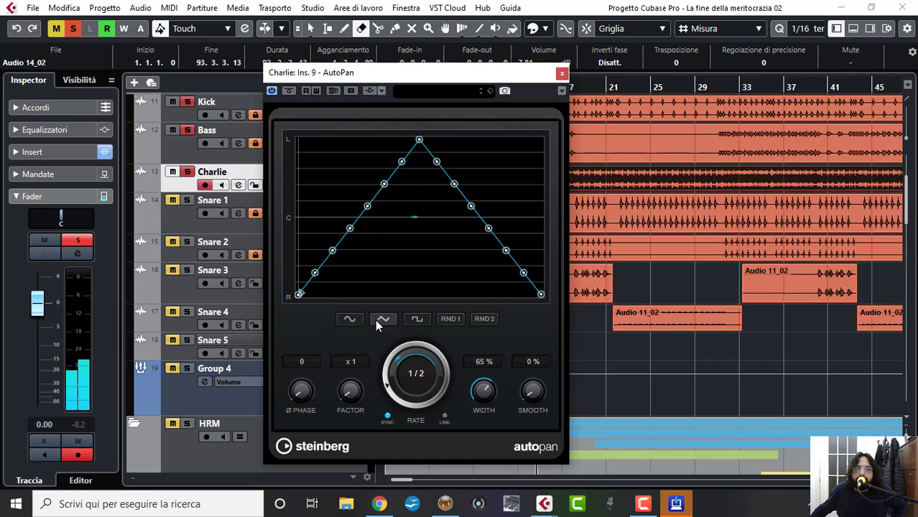
left_click(417, 320)
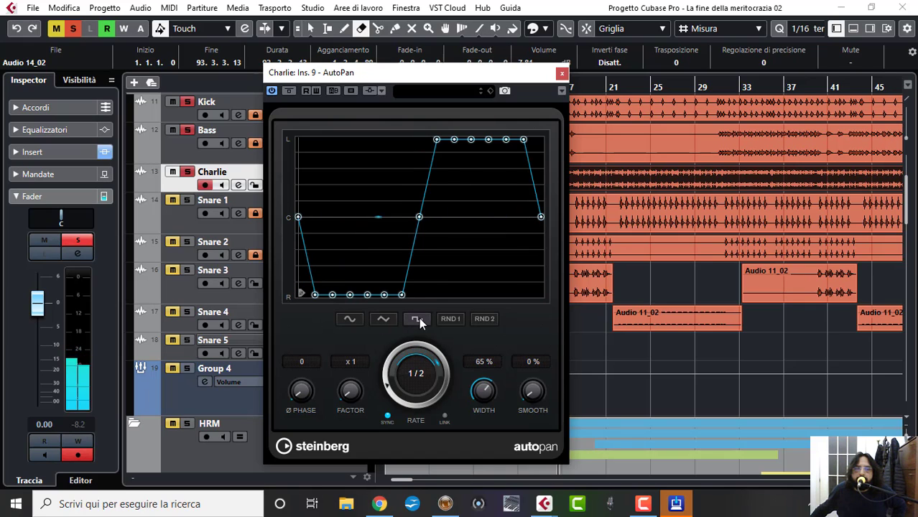
left_click(351, 318)
left_click(453, 319)
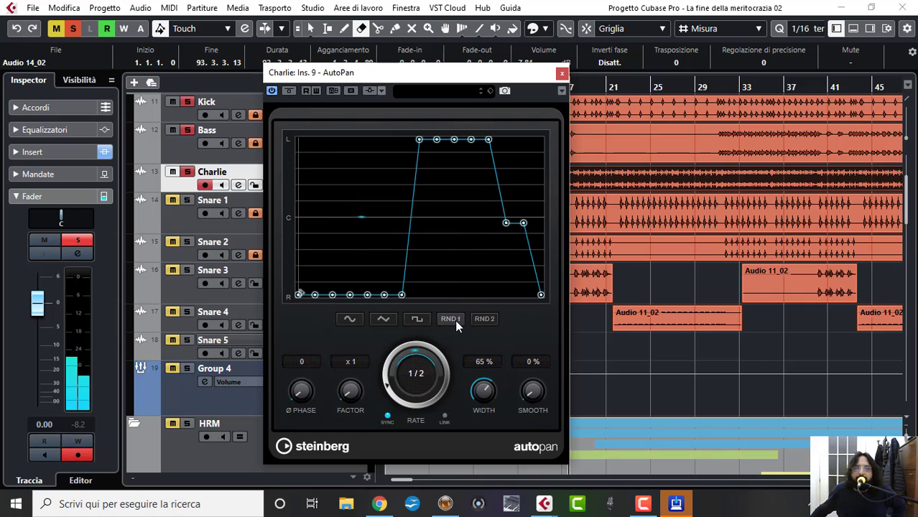
left_click(476, 316)
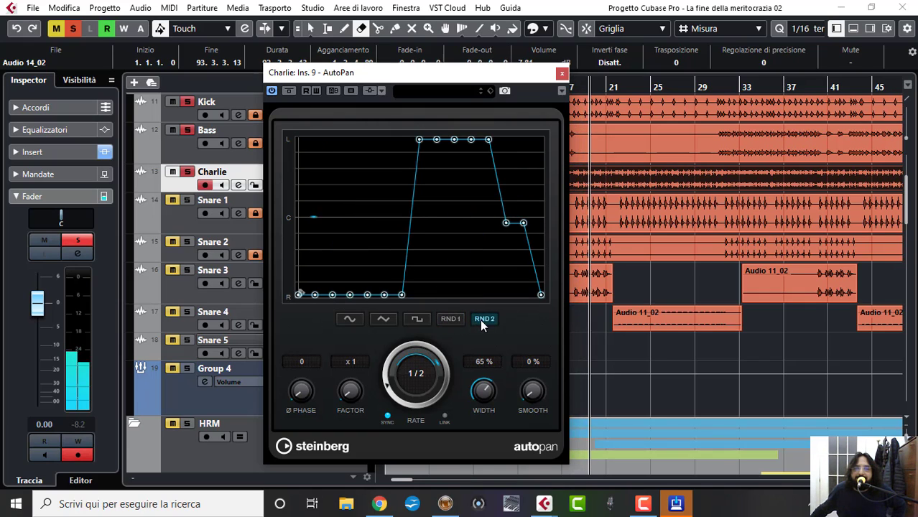
left_click(456, 318)
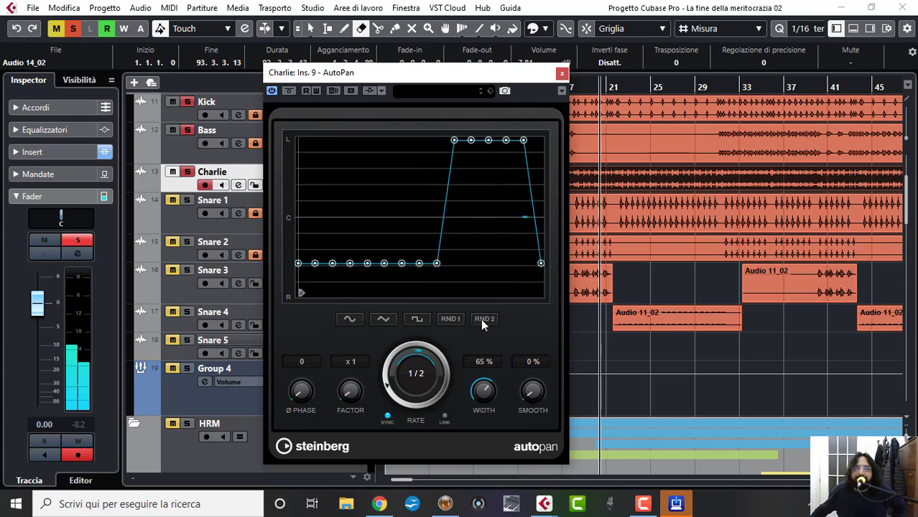
Audition AutoPan's RND 2, RND 1 and sine shapes again, finishing on a newly generated RND 1 shape.
left_click(481, 320)
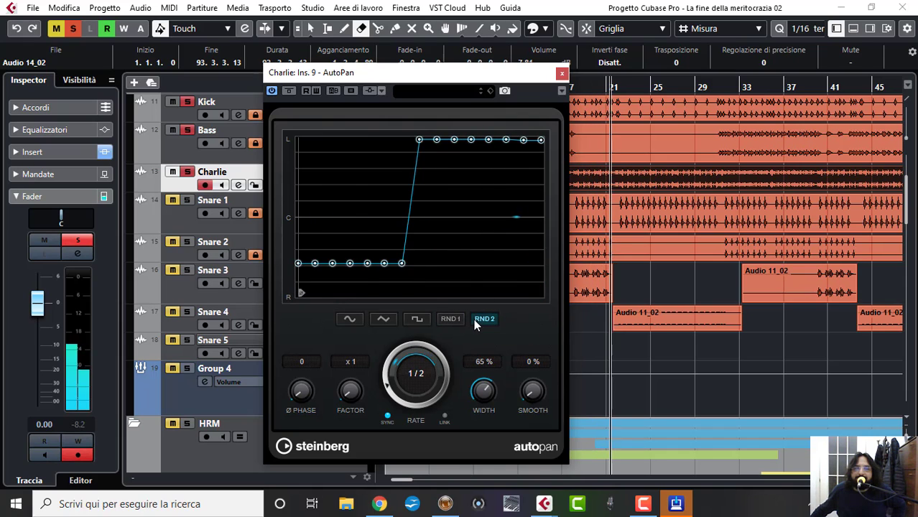
left_click(453, 318)
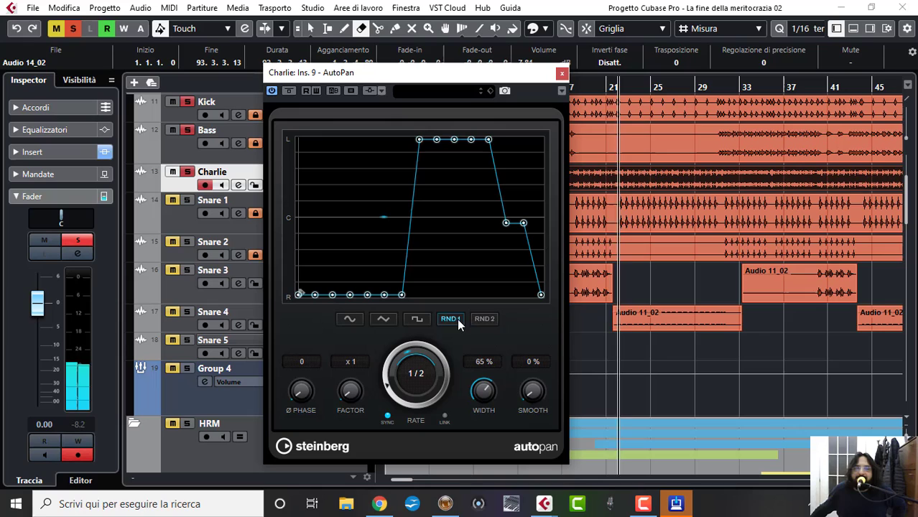
left_click(348, 319)
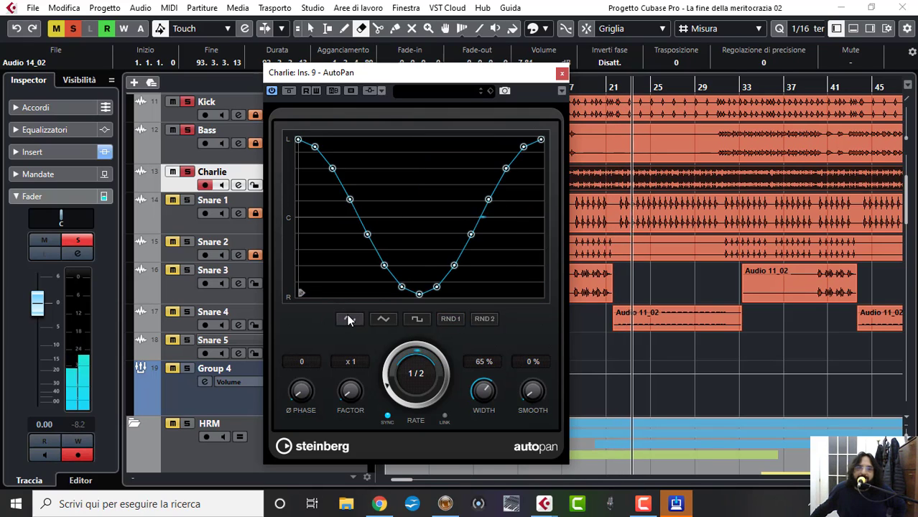
left_click(449, 318)
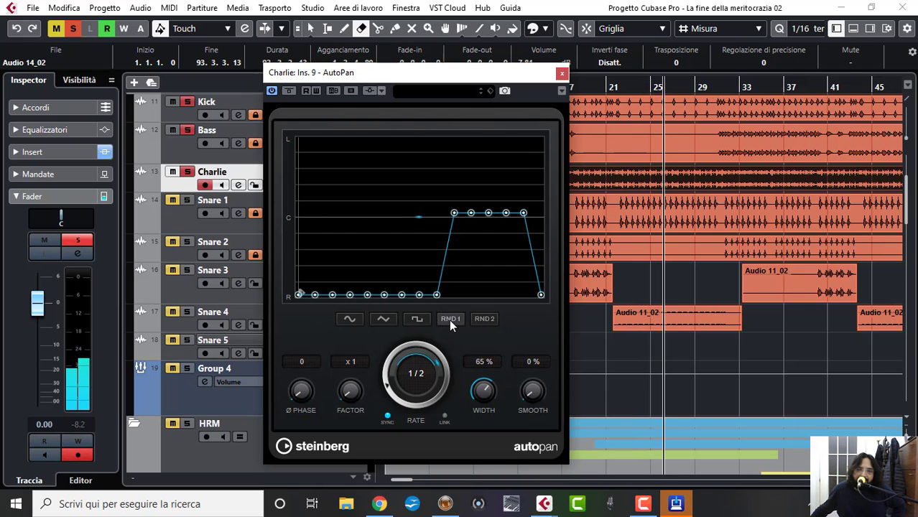
left_click(449, 319)
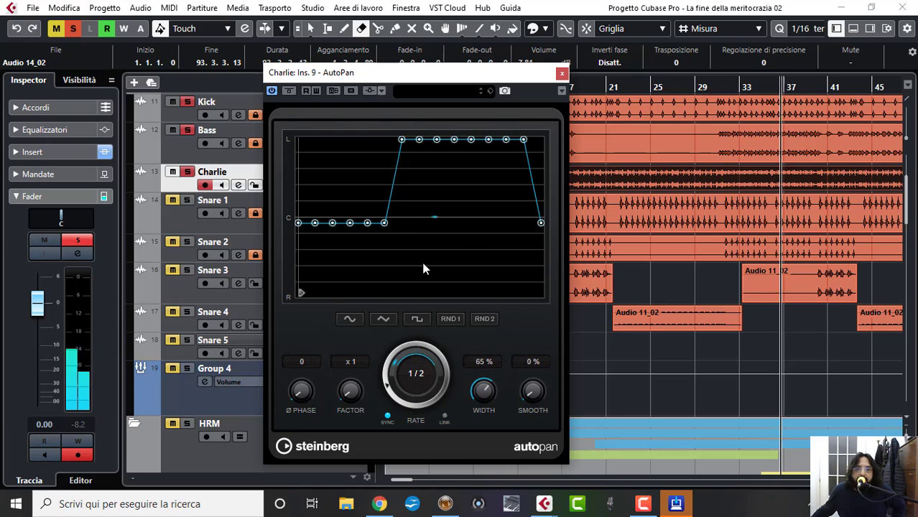
Start saving the AutoPan settings as a preset and create a new preset folder named "Lucky randoms".
left_click(490, 92)
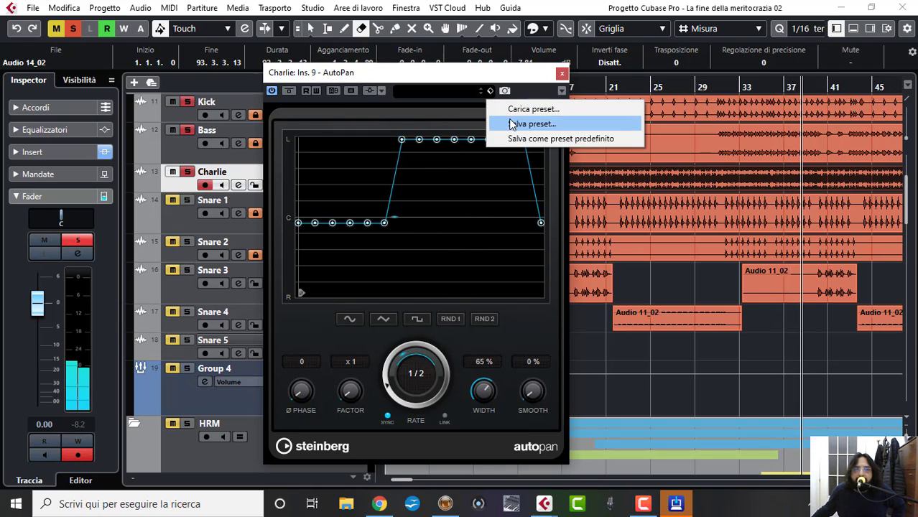
left_click(512, 125)
left_click(421, 161)
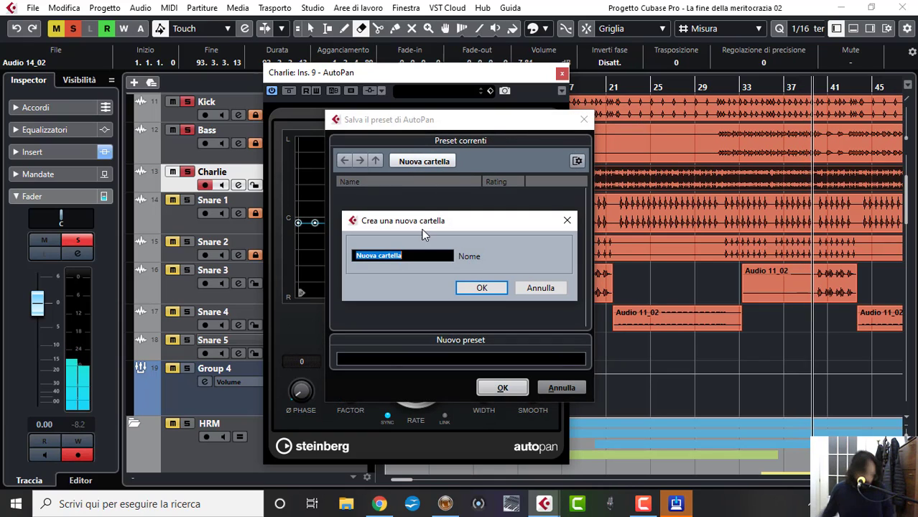
type("Luc")
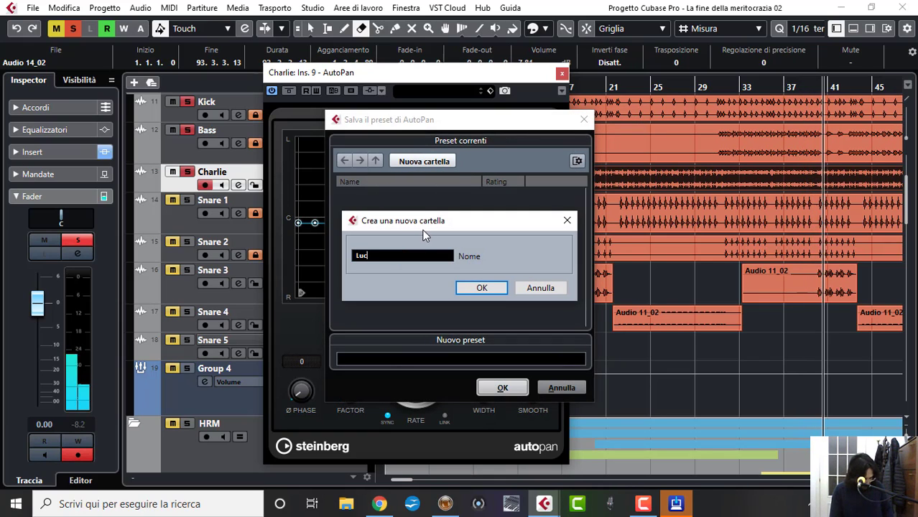
type("ky ran")
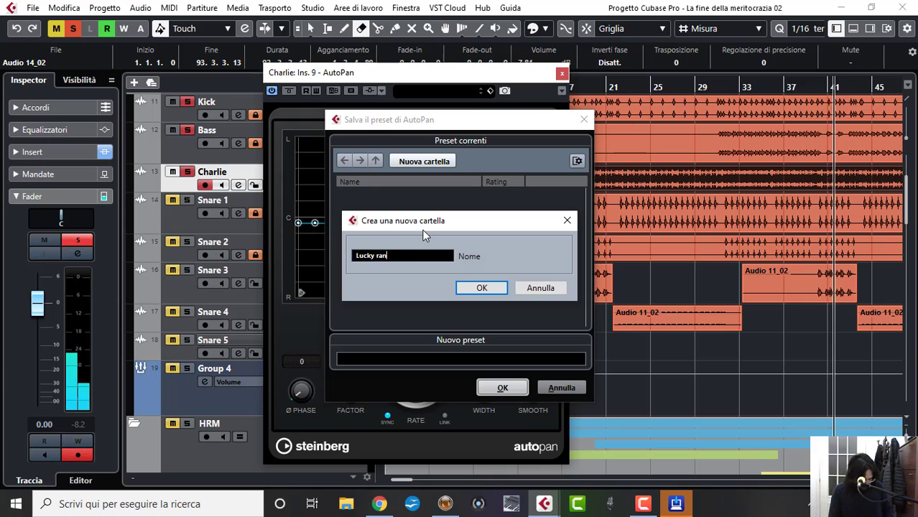
type("doms")
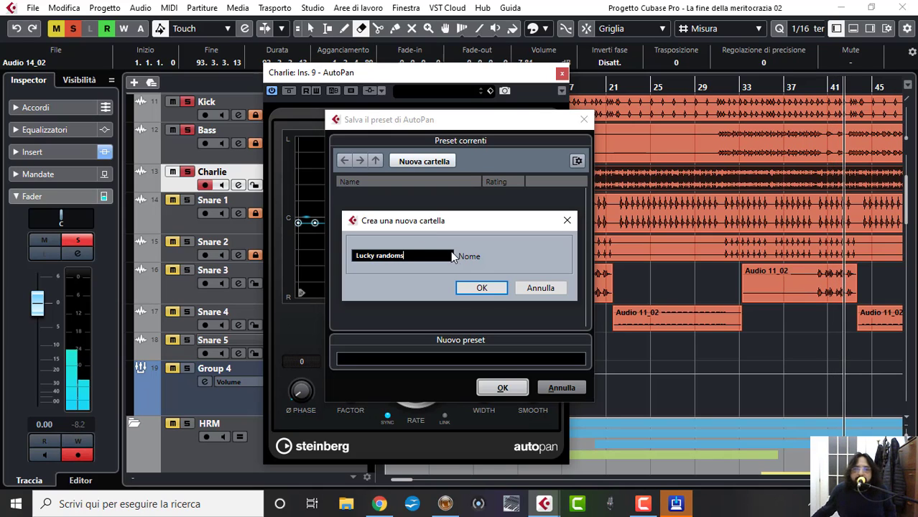
left_click(482, 288)
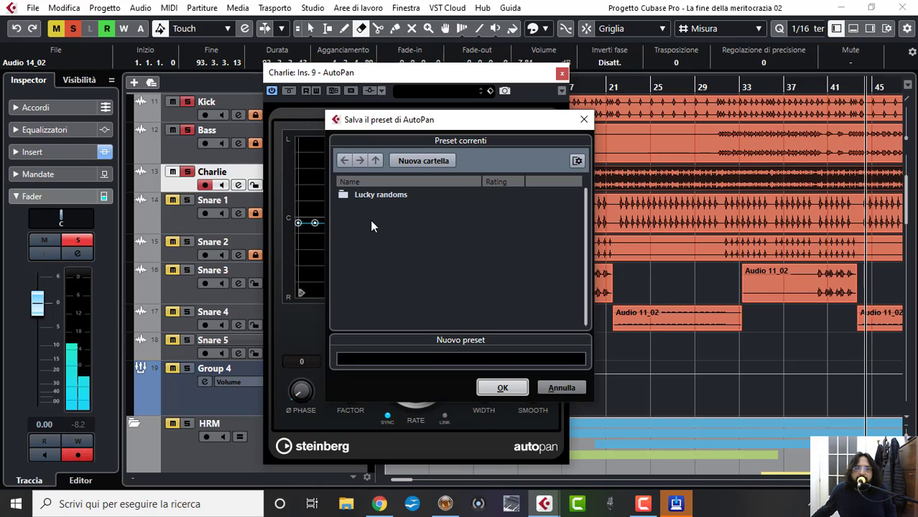
Save the AutoPan preset as "01" inside the Lucky randoms folder.
double_click(367, 194)
left_click(421, 362)
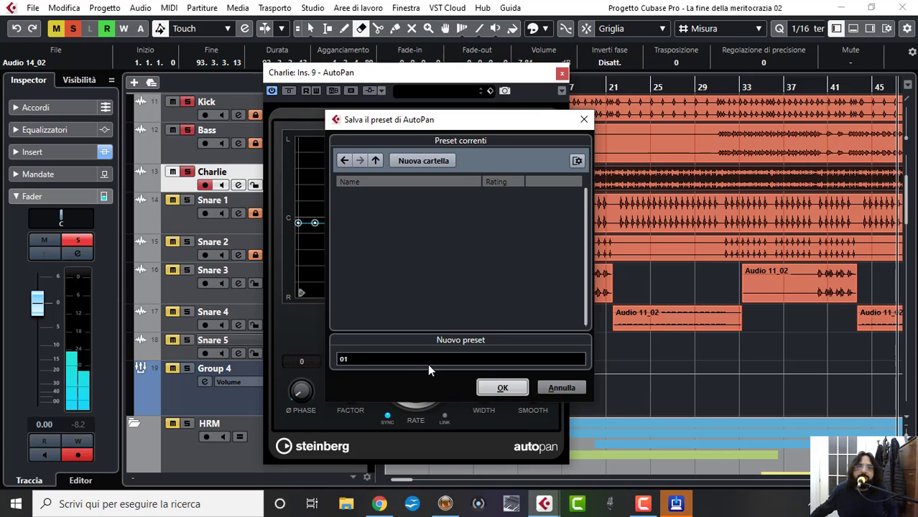
left_click(503, 387)
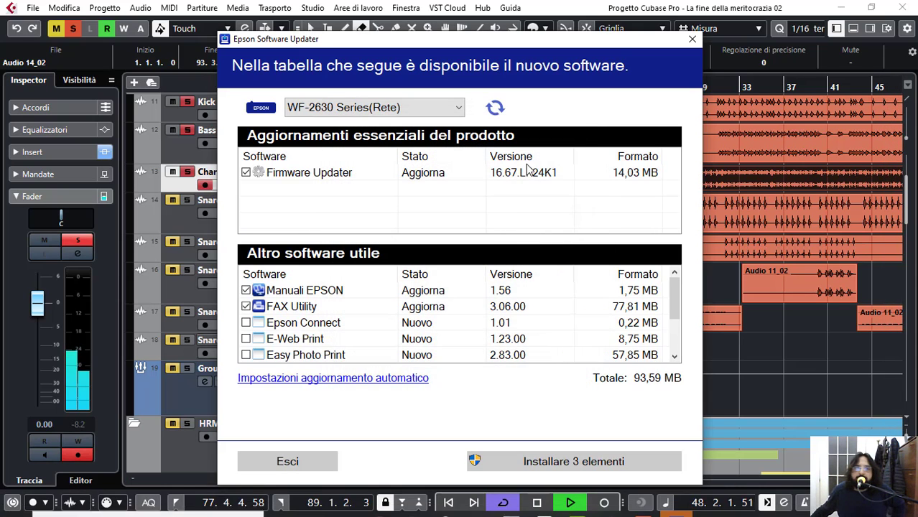
Exit the Epson Software Updater without installing anything, and turn off the computer's Wi-Fi.
left_click(692, 39)
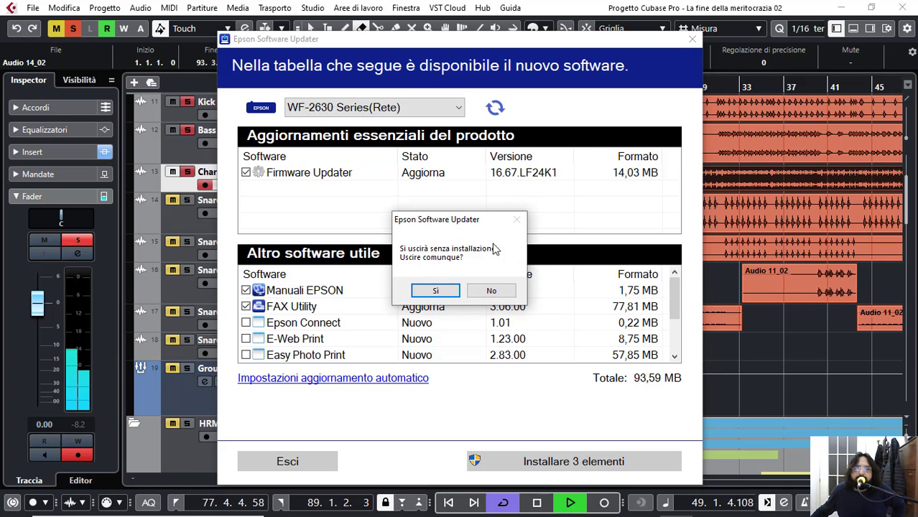
left_click(434, 292)
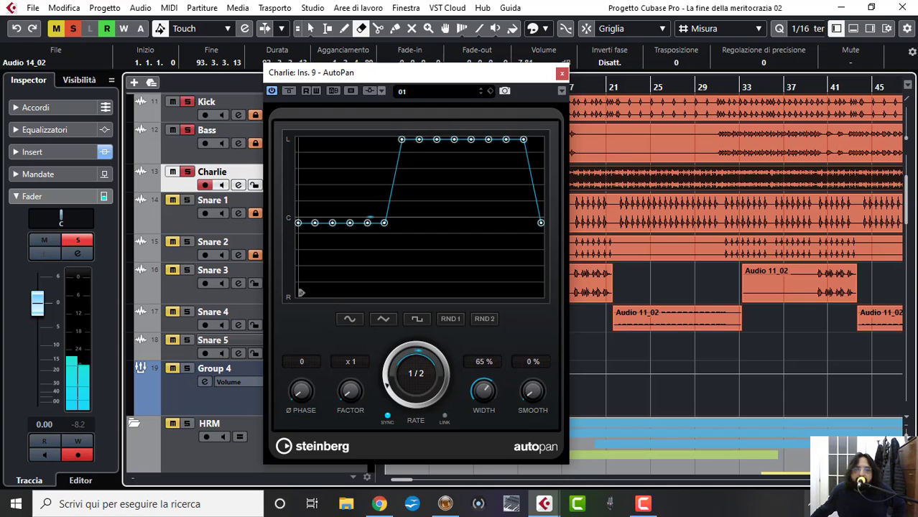
left_click(812, 504)
left_click(801, 480)
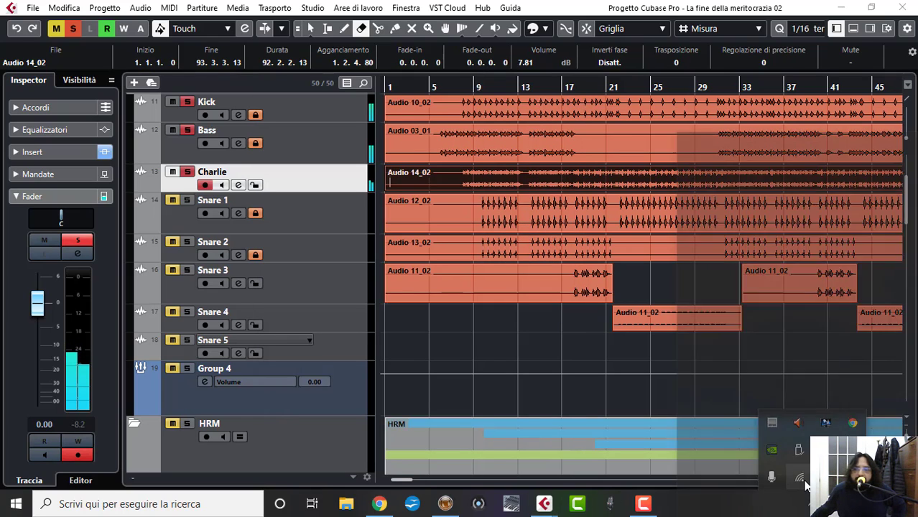
left_click(703, 466)
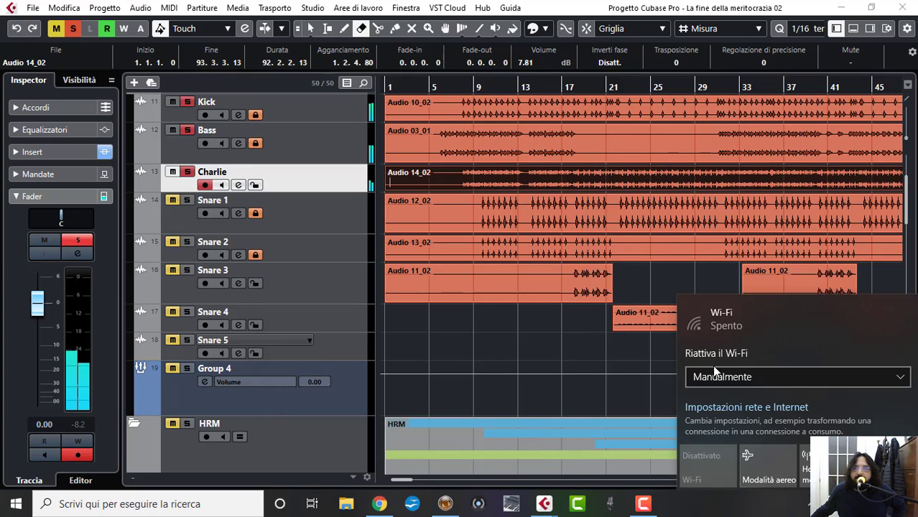
left_click(710, 5)
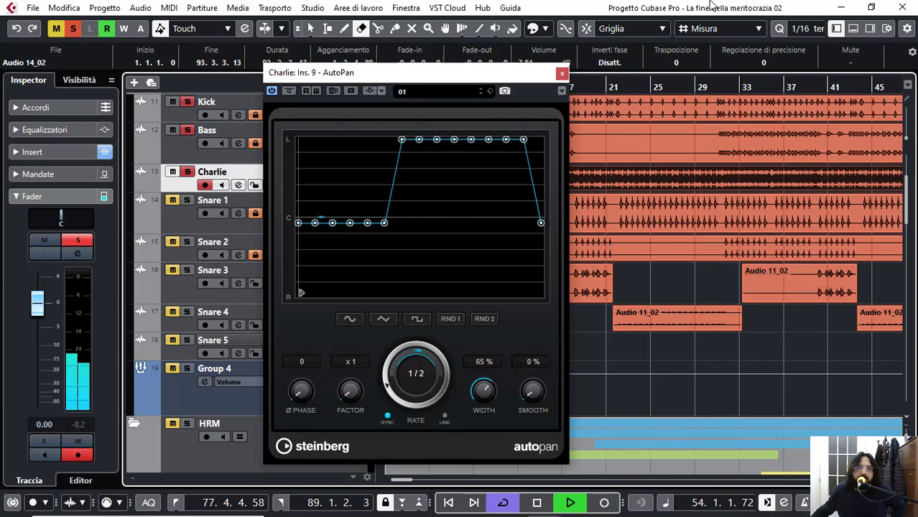
Compare AutoPan's sine shape with another RND 1 shape, leave RND 1 active and close the plug-in window.
left_click(346, 320)
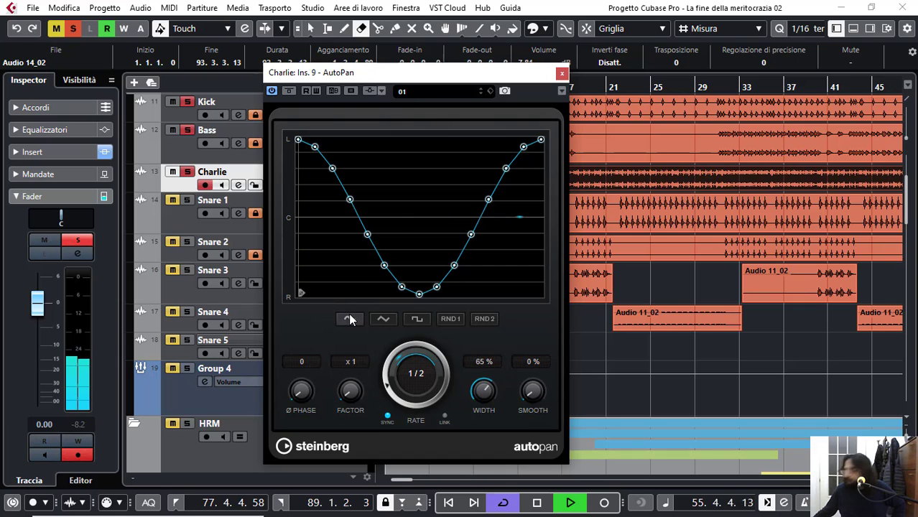
mouse_move(348, 516)
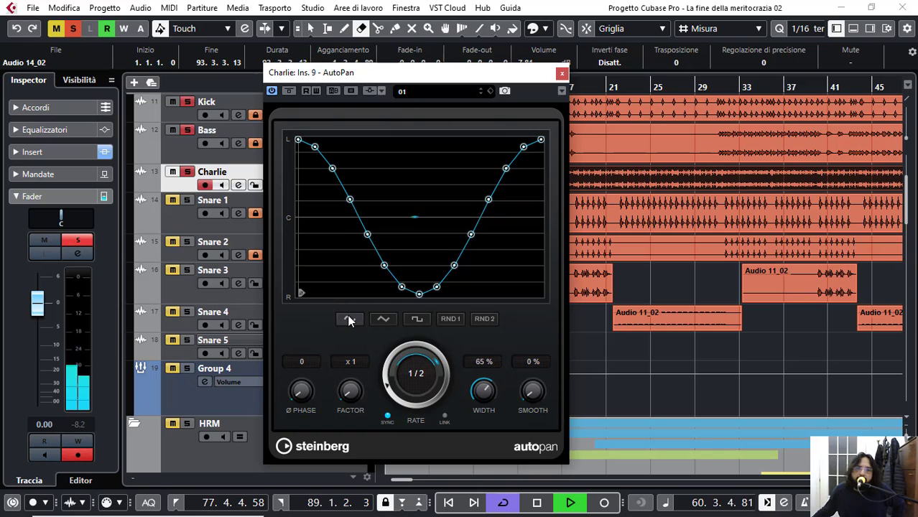
left_click(450, 319)
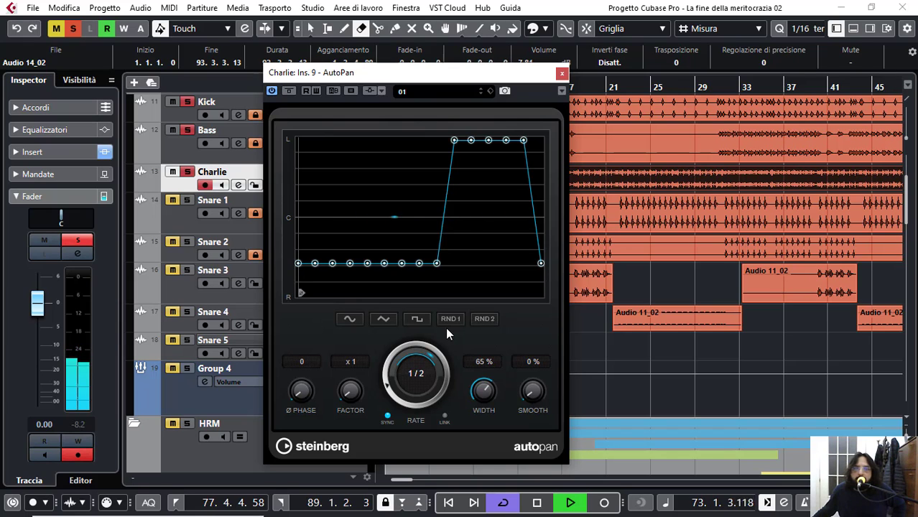
left_click(562, 73)
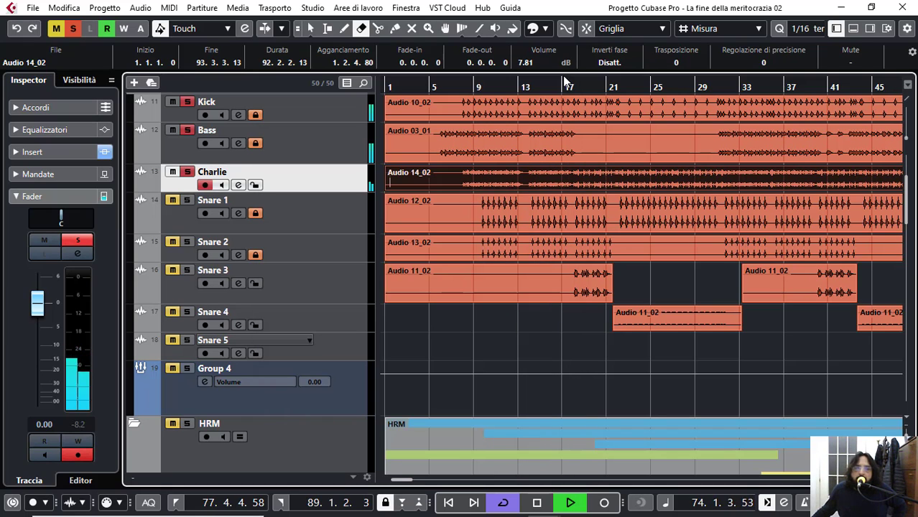
Continue playback from around bar 18 and move Charlie's AutoPan insert up to the slot directly below StereoDelay.
left_click(578, 82)
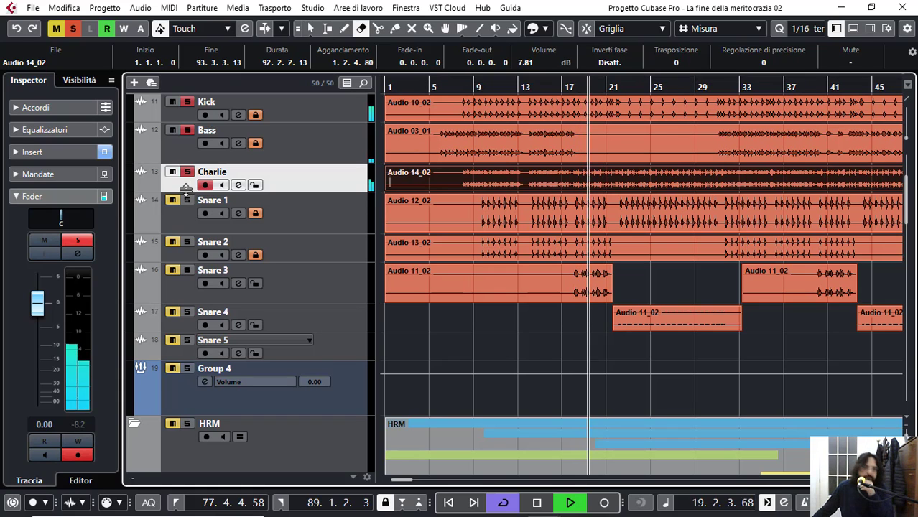
left_click(239, 185)
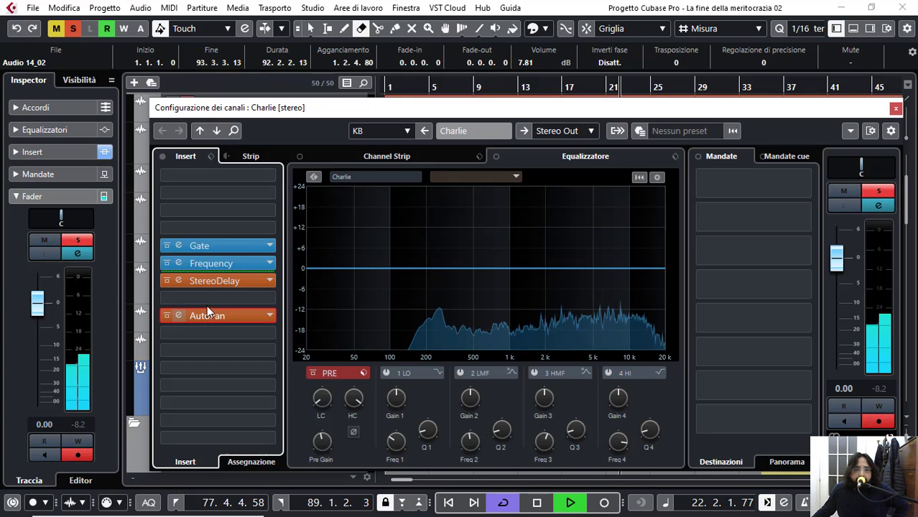
left_click_drag(207, 310, 204, 299)
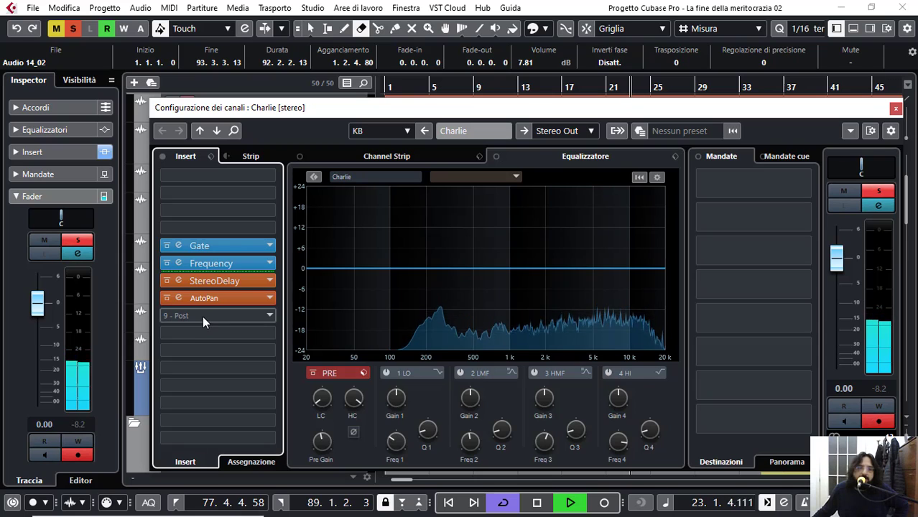
Add a Frequency EQ to Charlie's insert slot 9, below AutoPan, and reposition its window so all eight bands are visible.
left_click(202, 316)
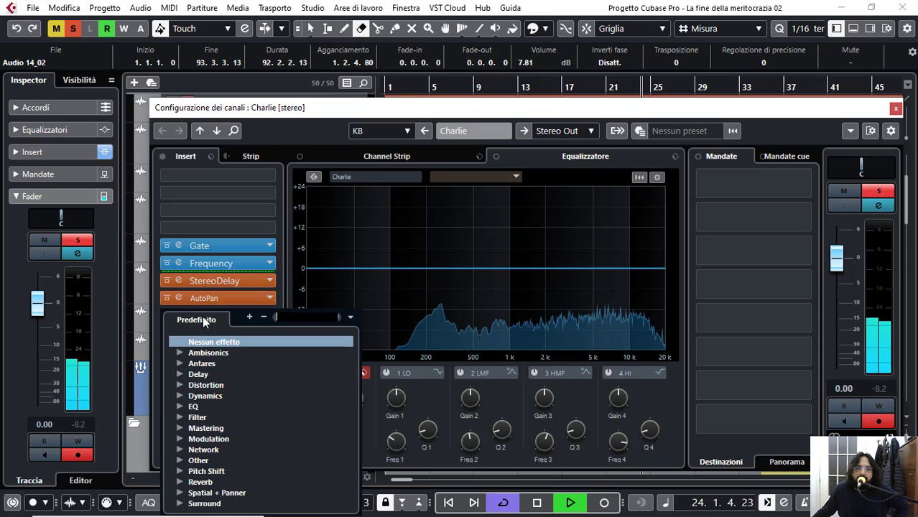
left_click(204, 407)
left_click(209, 437)
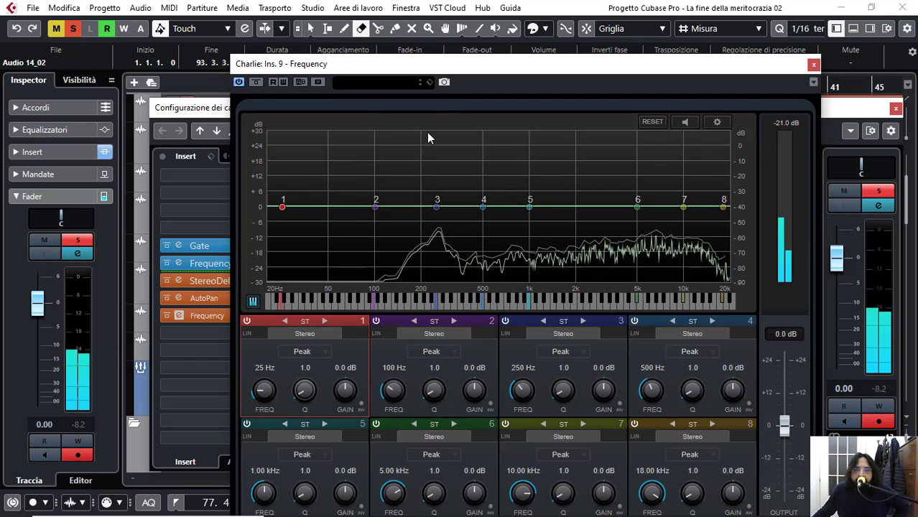
left_click_drag(434, 67, 452, 31)
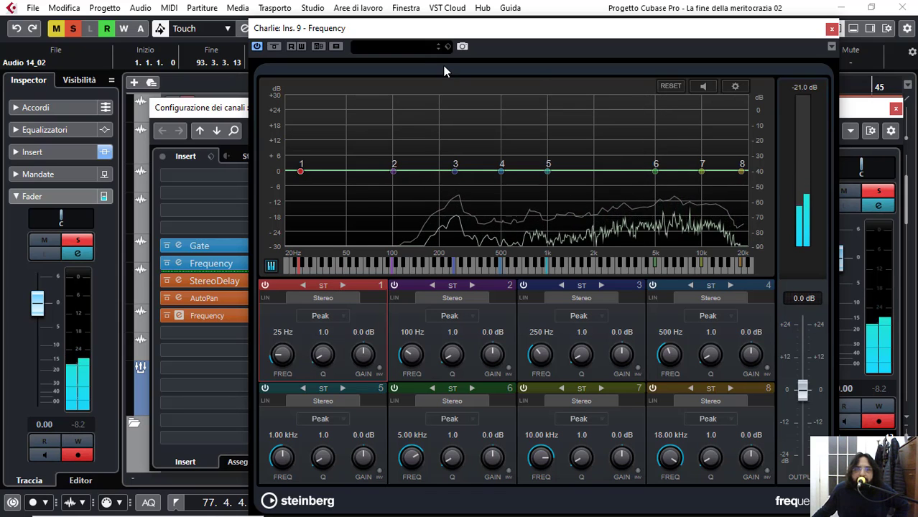
Load the Shelf & Shelf preset in the new Frequency EQ.
left_click(404, 44)
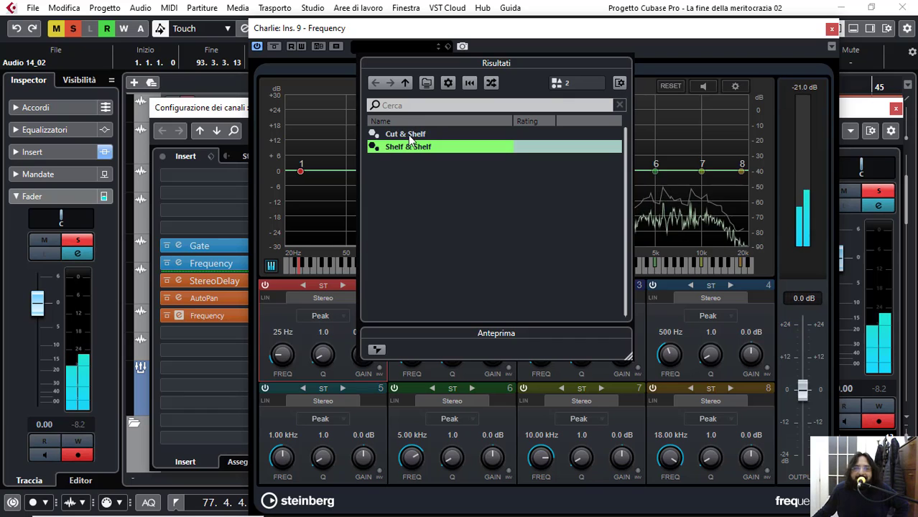
left_click(409, 147)
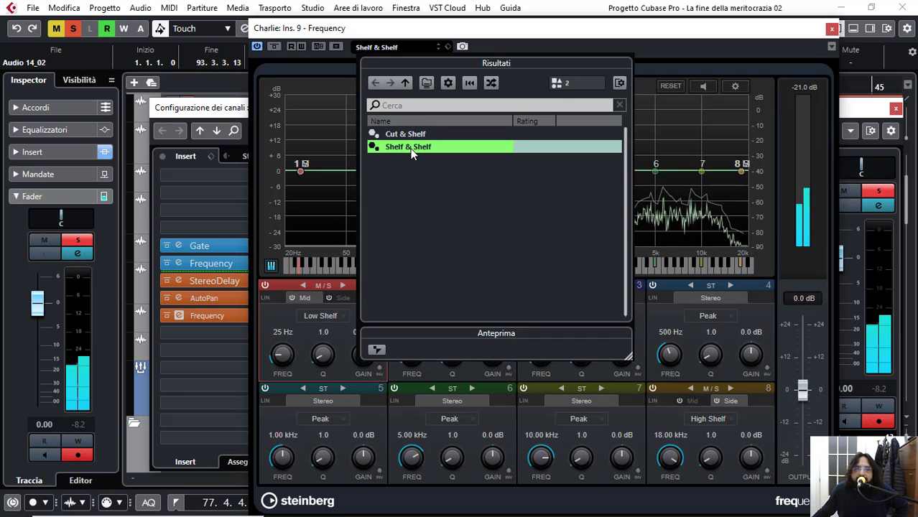
left_click(329, 28)
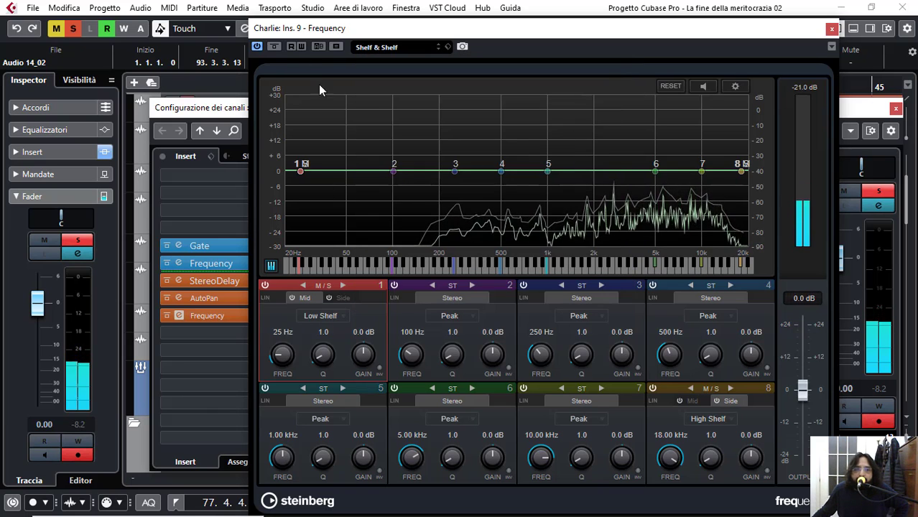
Cut lows with Frequency band 1's low shelf, mid at 220 Hz and -21 dB, side more gently just above 100 Hz, and close the channel settings.
mouse_move(300, 174)
left_mouse_down()
mouse_move(369, 231)
mouse_move(414, 242)
mouse_move(305, 196)
left_mouse_up()
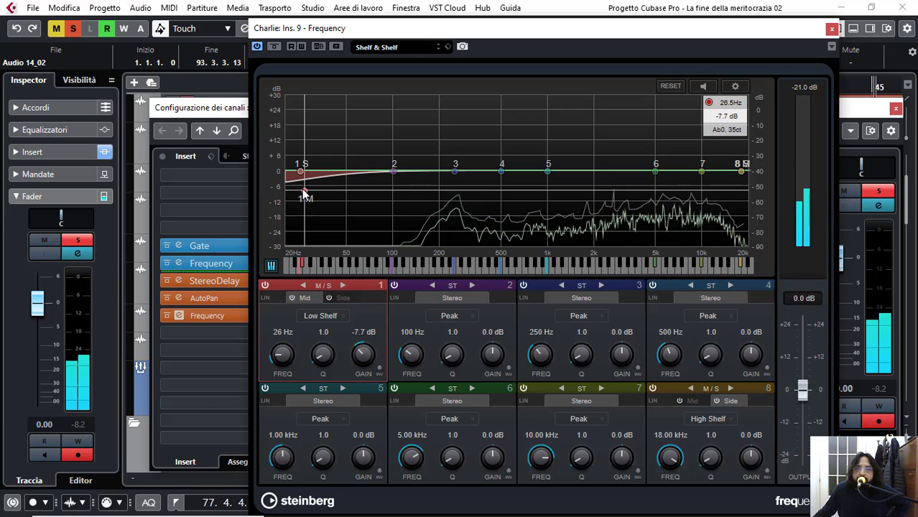
mouse_move(304, 193)
left_mouse_down()
mouse_move(353, 213)
mouse_move(415, 259)
mouse_move(676, 286)
mouse_move(498, 274)
mouse_move(488, 269)
mouse_move(667, 286)
mouse_move(562, 279)
mouse_move(486, 240)
mouse_move(457, 188)
mouse_move(460, 258)
mouse_move(566, 281)
mouse_move(477, 256)
mouse_move(448, 238)
mouse_move(550, 251)
mouse_move(439, 250)
mouse_move(455, 234)
left_mouse_up()
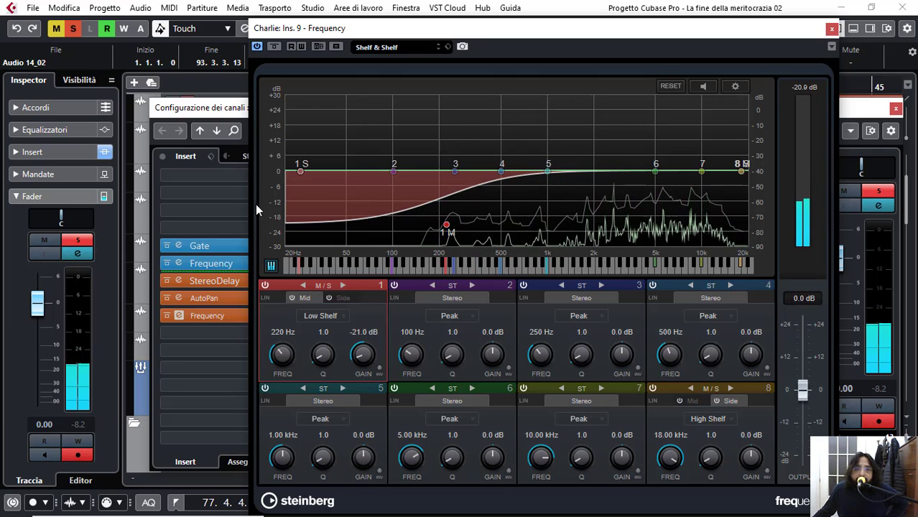
left_click_drag(301, 171, 591, 233)
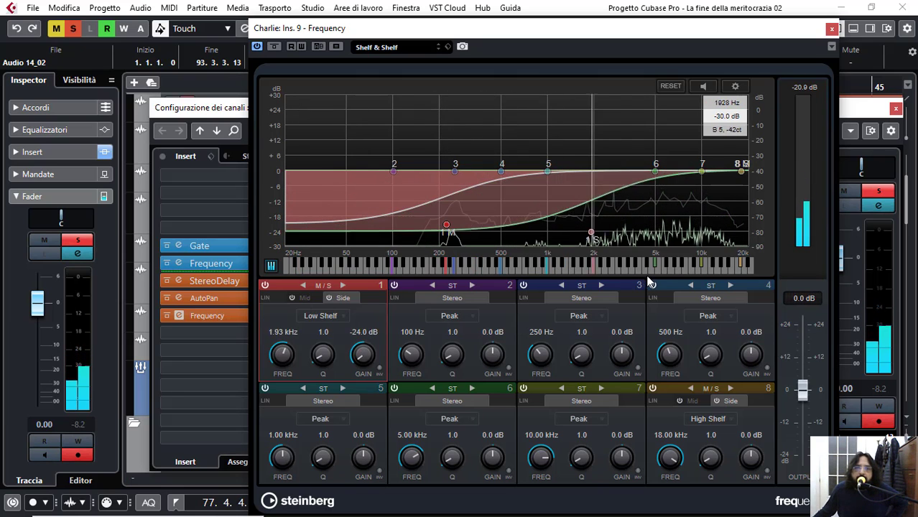
left_click_drag(649, 282, 399, 191)
left_click_drag(783, 29, 700, 222)
left_click(896, 107)
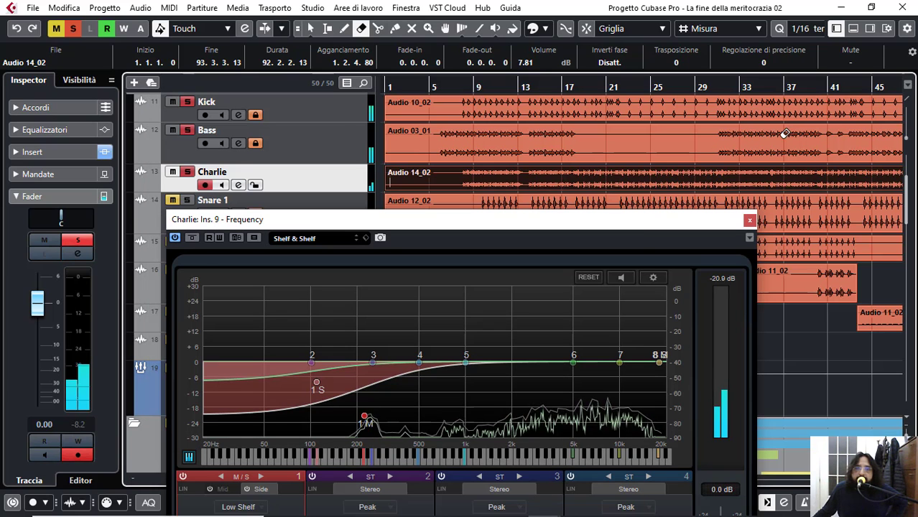
Deepen the side low cut of Charlie's Frequency band 1 to -16.2 dB at 872 Hz.
left_click(635, 230)
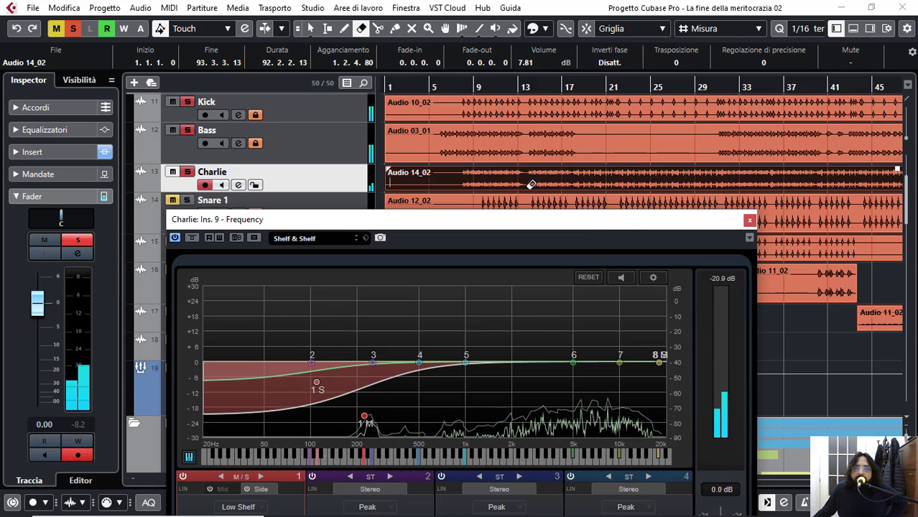
left_click_drag(567, 217, 645, 179)
mouse_move(381, 336)
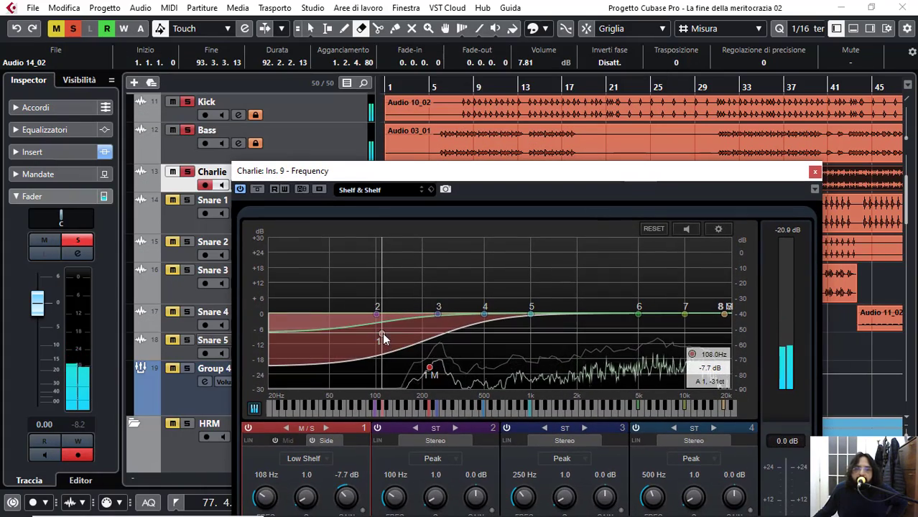
left_click_drag(383, 333, 521, 356)
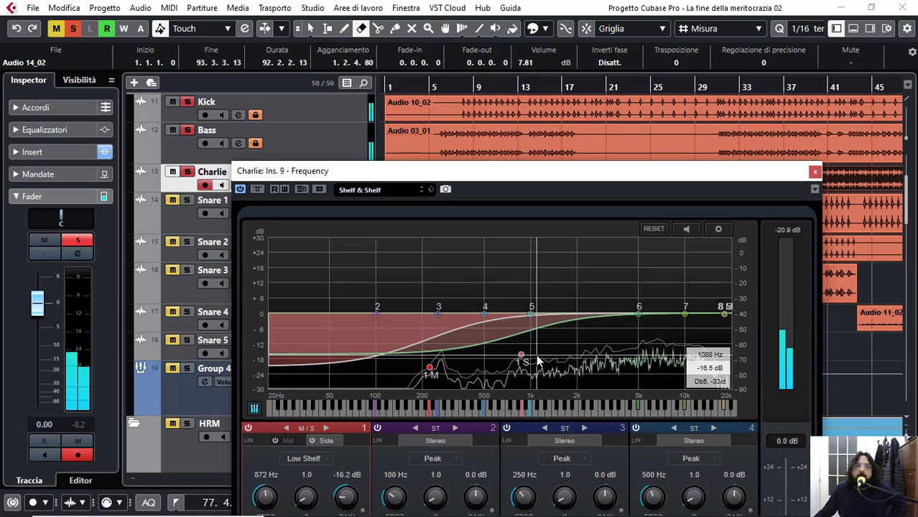
Reposition the Frequency window and move band 1's mid low shelf to 316 Hz at -20.2 dB.
left_click_drag(645, 173, 407, 76)
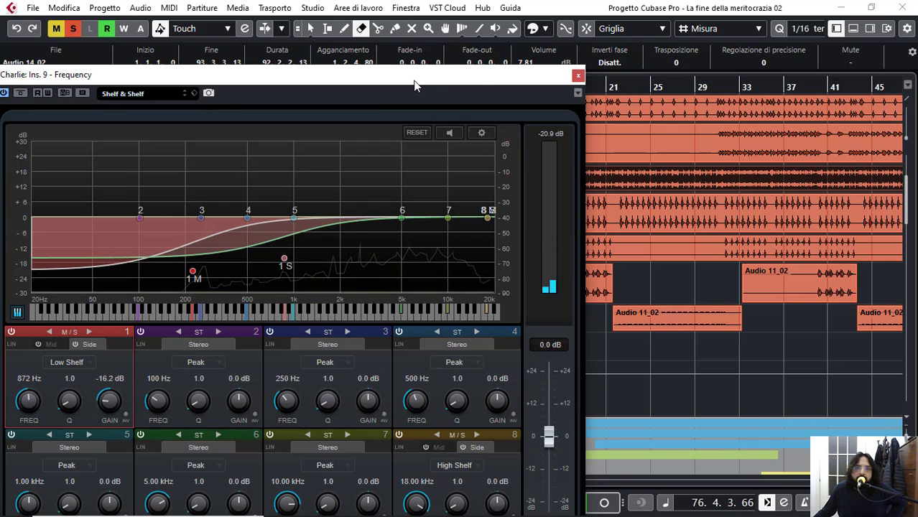
left_click_drag(415, 85, 619, 82)
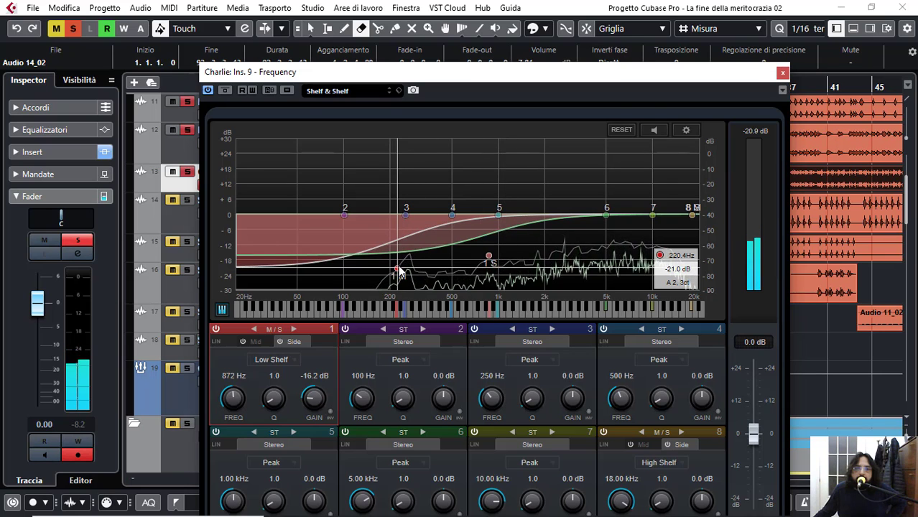
left_click_drag(401, 273, 449, 294)
left_click_drag(432, 276, 422, 267)
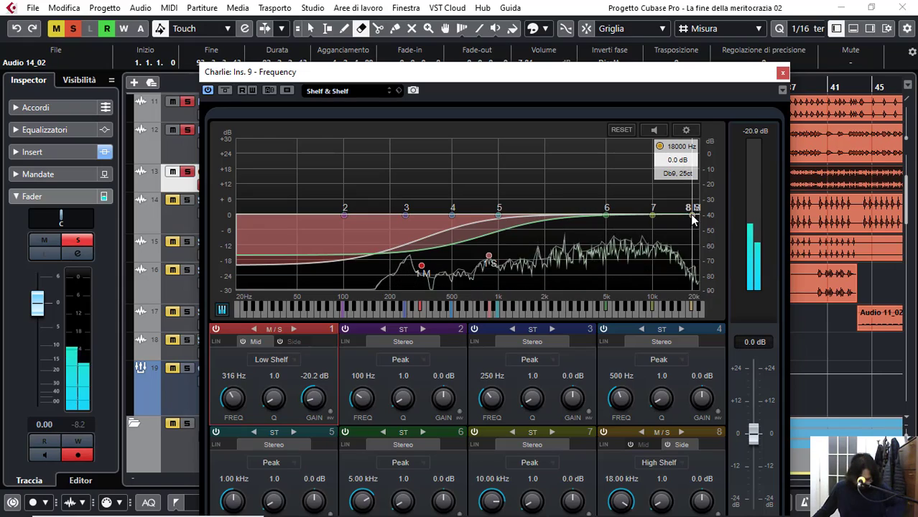
Cut highs with band 8's high shelf, side at 8.96 kHz and -9.0 dB, mid at 13.93 kHz and -8.5 dB.
left_click_drag(643, 67, 546, 54)
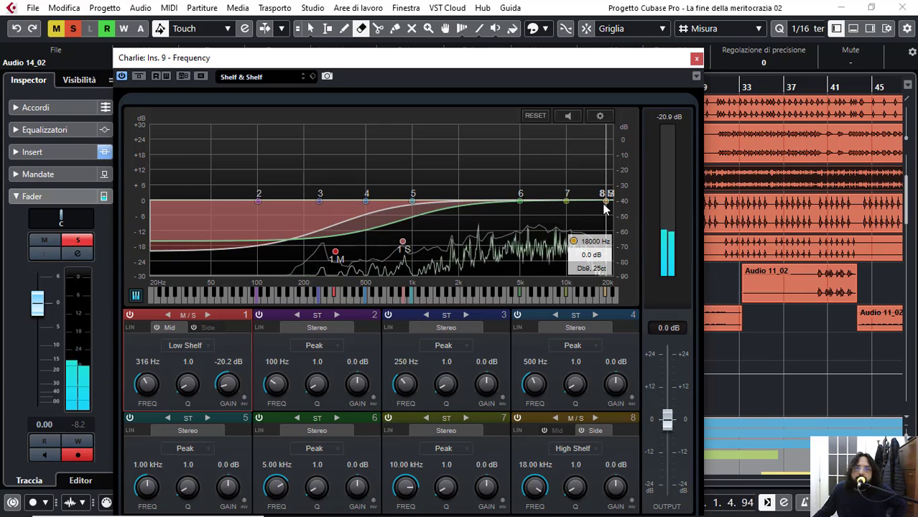
left_click_drag(605, 202, 435, 287)
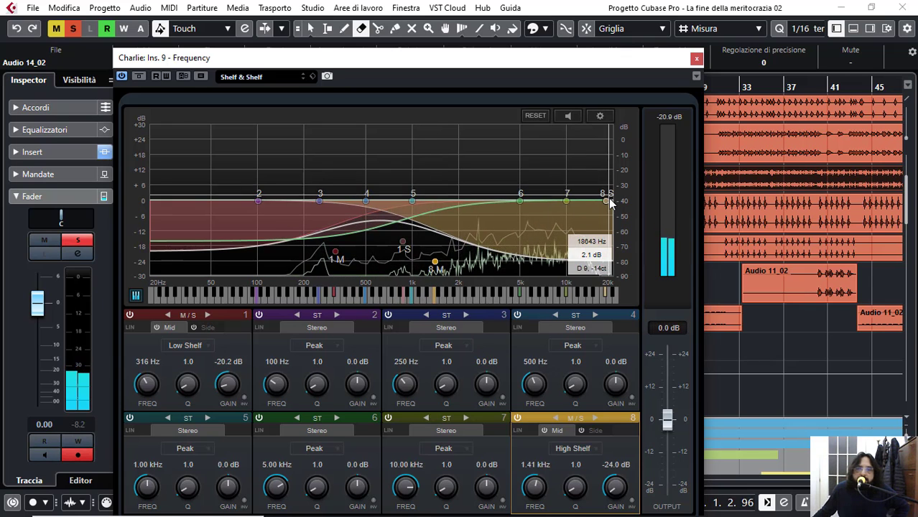
left_click_drag(607, 199, 559, 223)
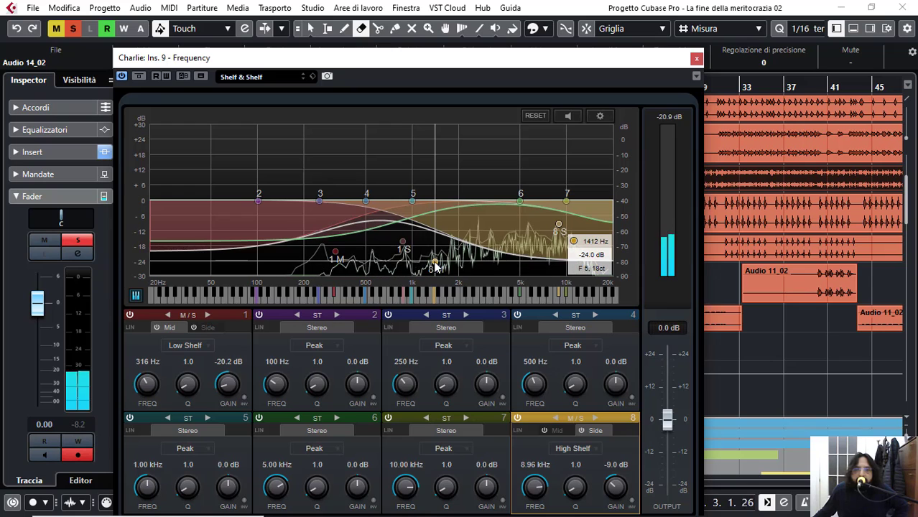
left_click_drag(431, 263, 591, 228)
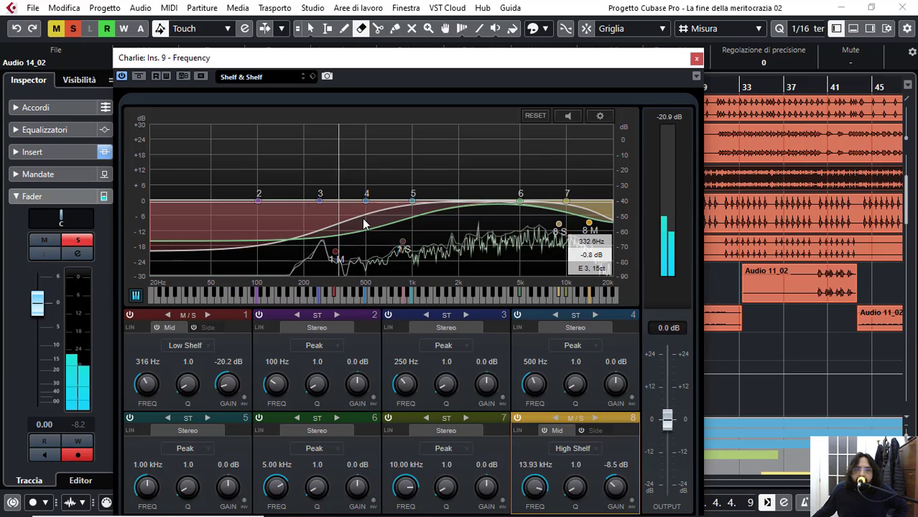
Move playback to around bar 9 and shape Frequency band 3 into a 3.5 dB peak at 652 Hz with Q 5.6.
left_click_drag(319, 202, 419, 197)
left_click_drag(669, 59, 662, 273)
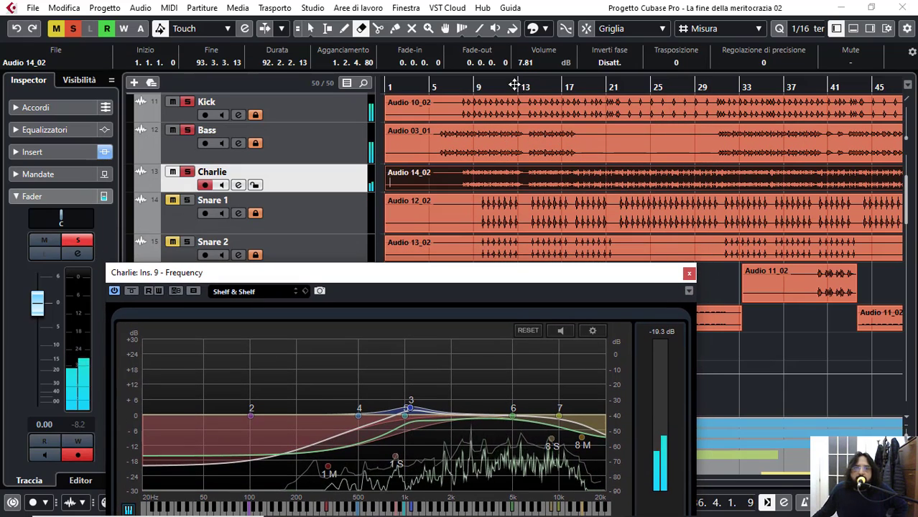
left_click(473, 86)
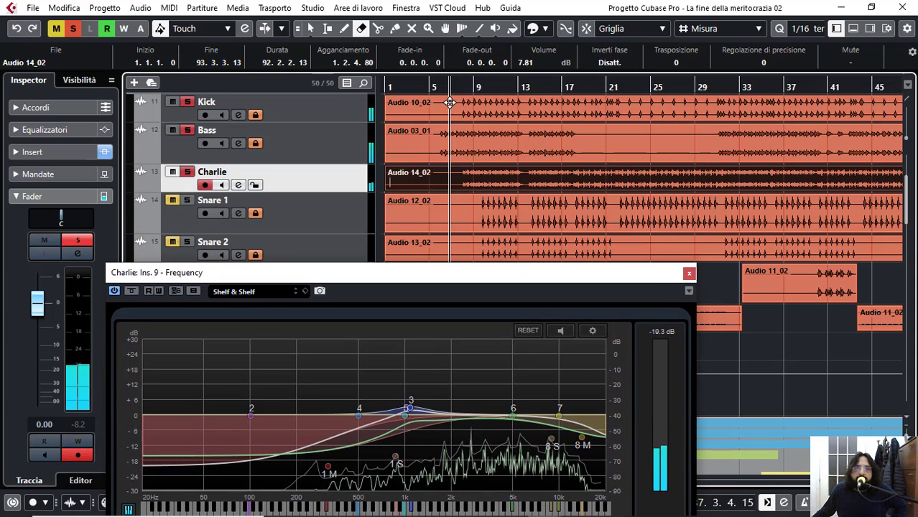
left_click_drag(501, 279, 554, 85)
mouse_move(464, 223)
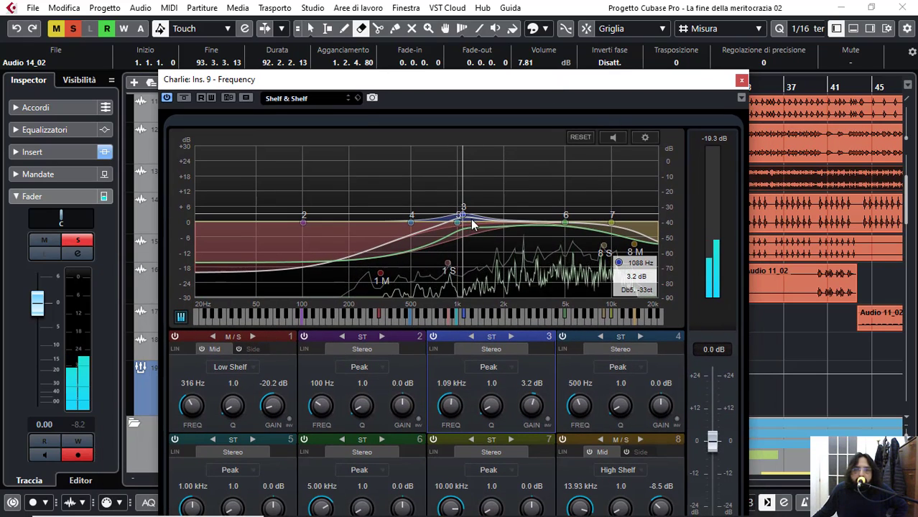
left_click_drag(473, 225, 431, 220)
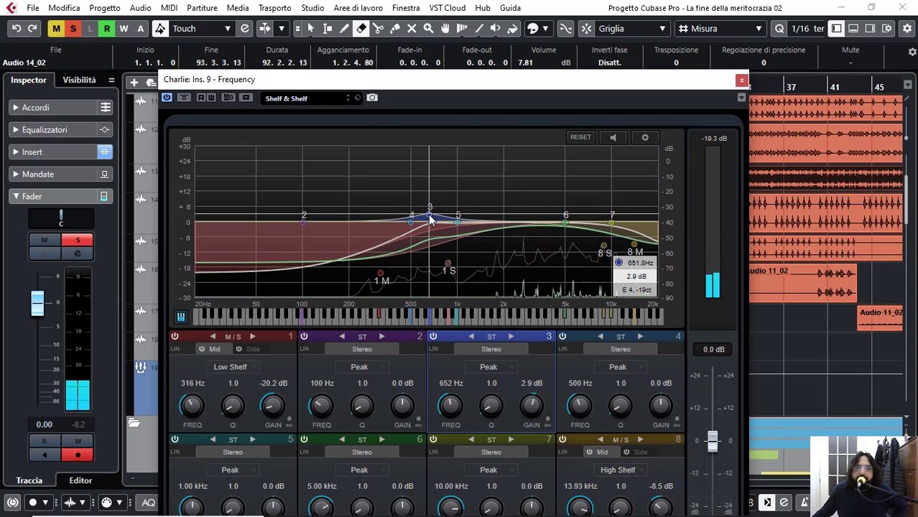
left_click_drag(489, 411, 541, 302)
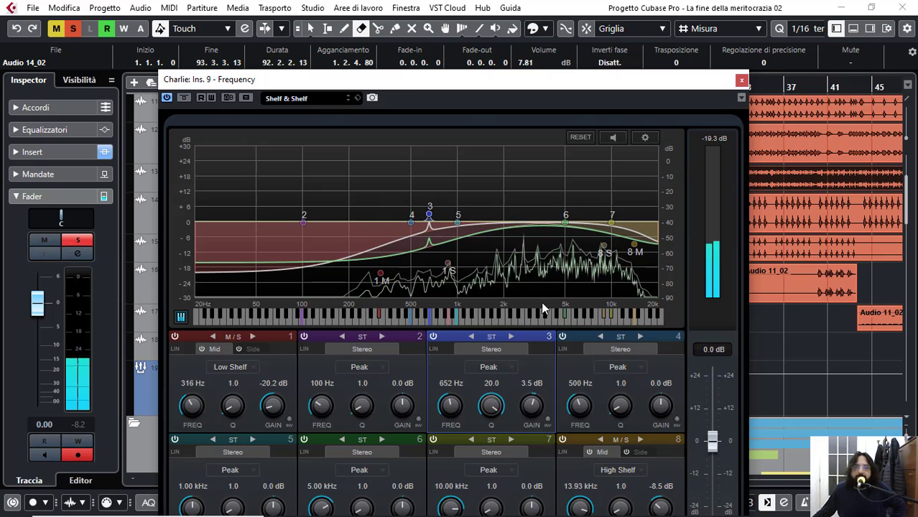
left_click_drag(492, 383, 497, 352)
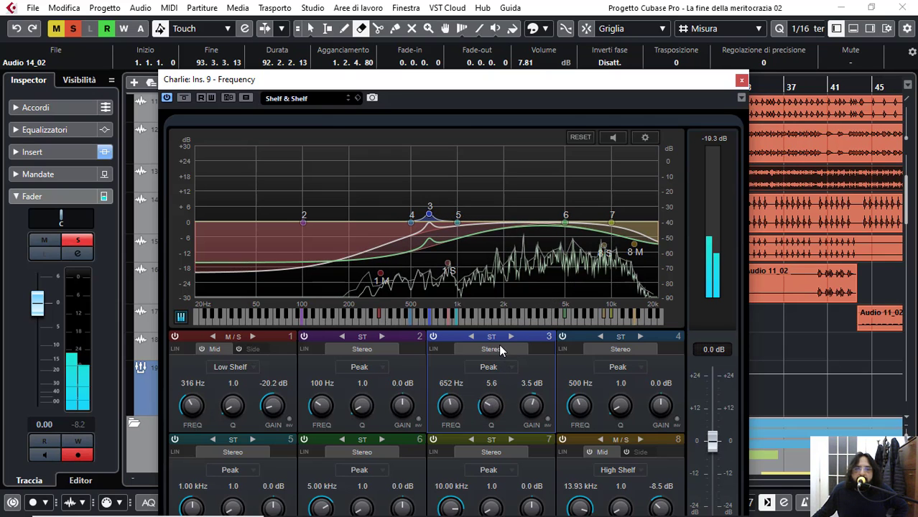
Switch band 3 to mid/side processing and set its side peak to -2.9 dB at 652 Hz with Q 5.5.
left_click(510, 336)
mouse_move(429, 216)
left_mouse_down()
mouse_move(427, 225)
mouse_move(365, 223)
mouse_move(428, 241)
mouse_move(430, 231)
left_mouse_up()
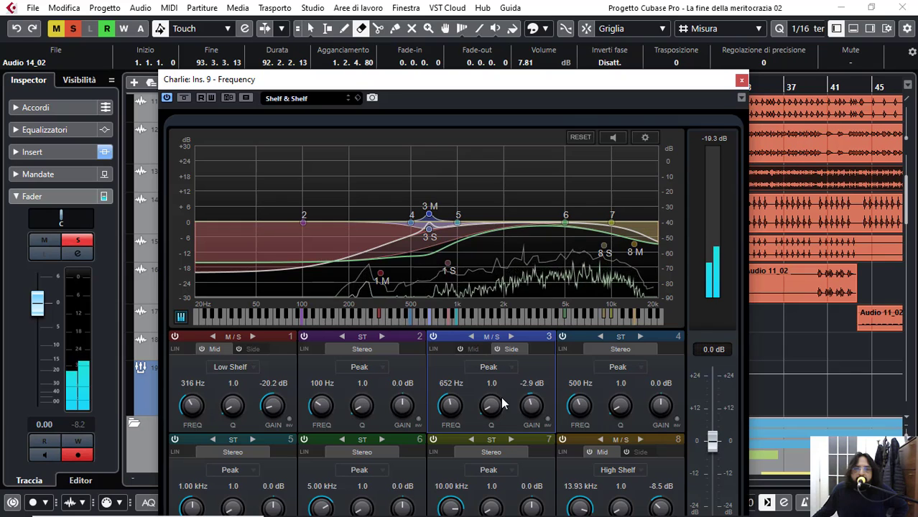
left_click_drag(491, 408, 503, 384)
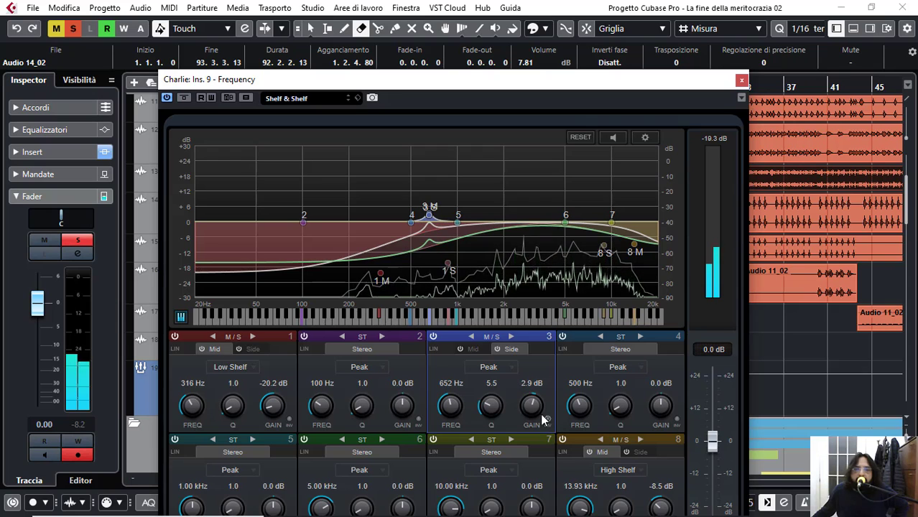
Compare inverted mid and side gains on band 3, ending with mid at -3.5 dB and side at 2.9 dB.
left_click(468, 349)
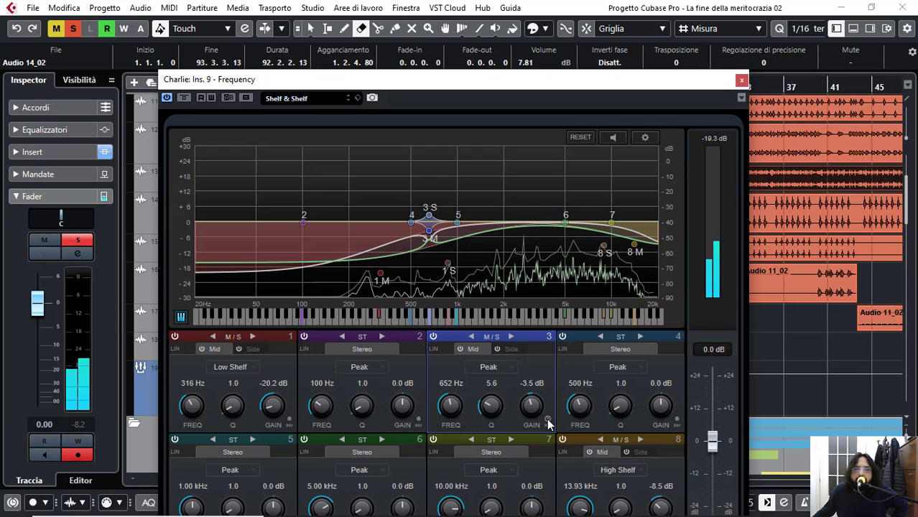
left_click(510, 349)
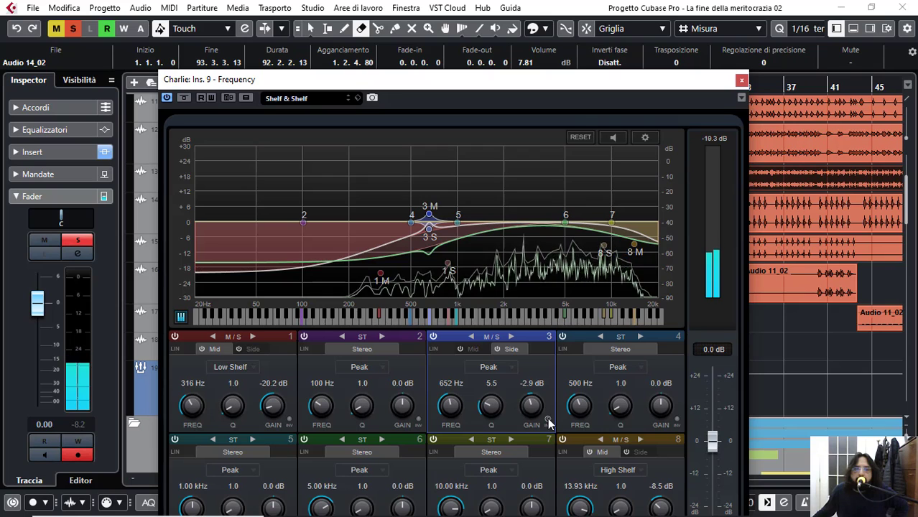
left_click(474, 350)
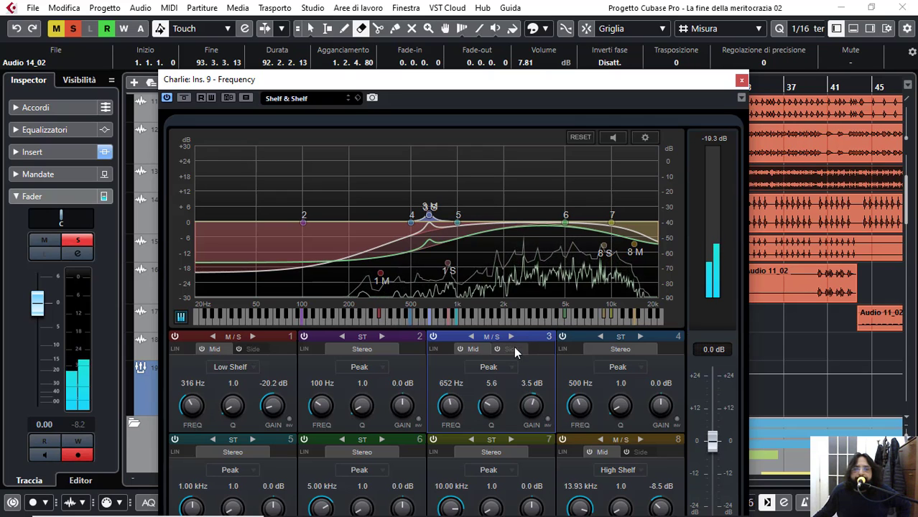
left_click(511, 348)
left_click(548, 420)
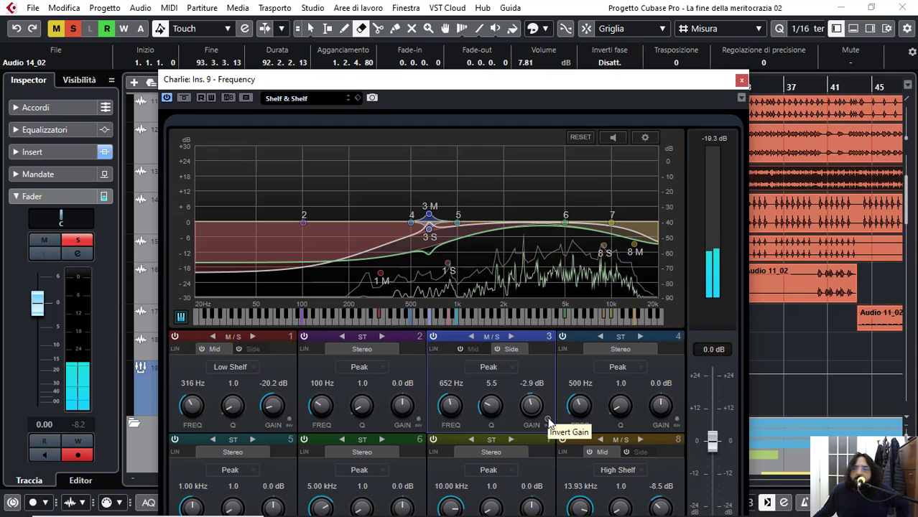
left_click(473, 349)
left_click_drag(532, 406, 548, 417)
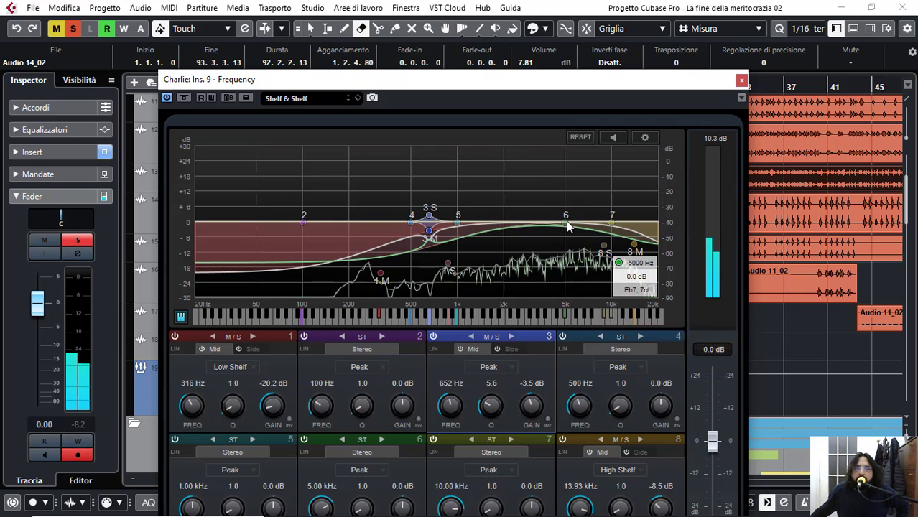
Sweep a boost with Frequency band 6 through the upper range, settling on 6.12 kHz at 3.2 dB.
mouse_move(568, 229)
left_mouse_down()
mouse_move(493, 220)
mouse_move(497, 208)
mouse_move(551, 197)
mouse_move(518, 197)
mouse_move(539, 195)
mouse_move(574, 197)
mouse_move(581, 215)
left_mouse_up()
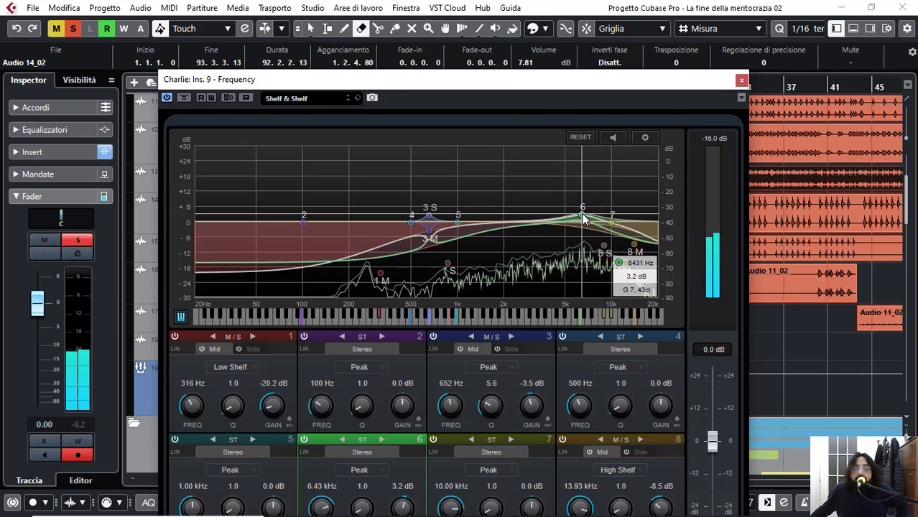
mouse_move(573, 220)
left_mouse_down()
mouse_move(564, 222)
mouse_move(571, 219)
mouse_move(550, 188)
mouse_move(552, 199)
mouse_move(607, 198)
mouse_move(603, 216)
mouse_move(634, 213)
mouse_move(628, 203)
mouse_move(629, 218)
mouse_move(524, 202)
mouse_move(585, 210)
left_mouse_up()
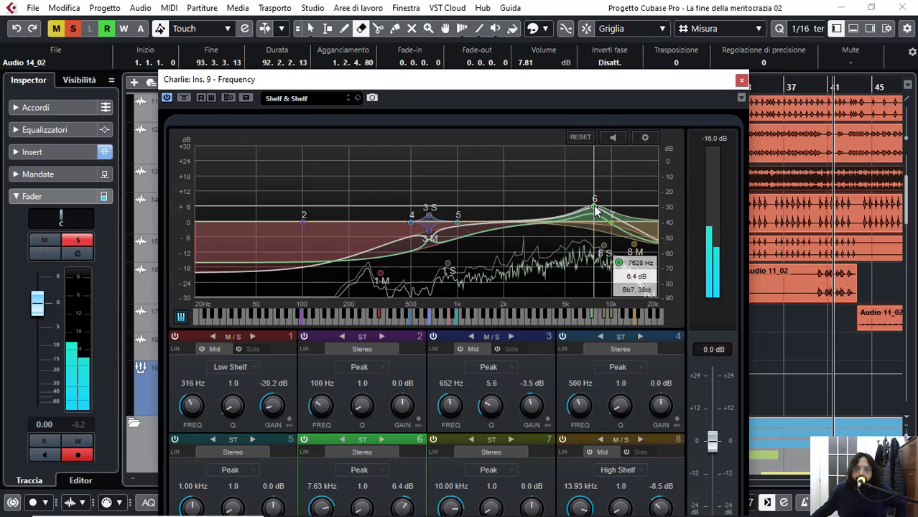
mouse_move(594, 209)
left_mouse_down()
mouse_move(579, 227)
mouse_move(508, 207)
mouse_move(565, 192)
mouse_move(587, 195)
mouse_move(589, 214)
left_mouse_up()
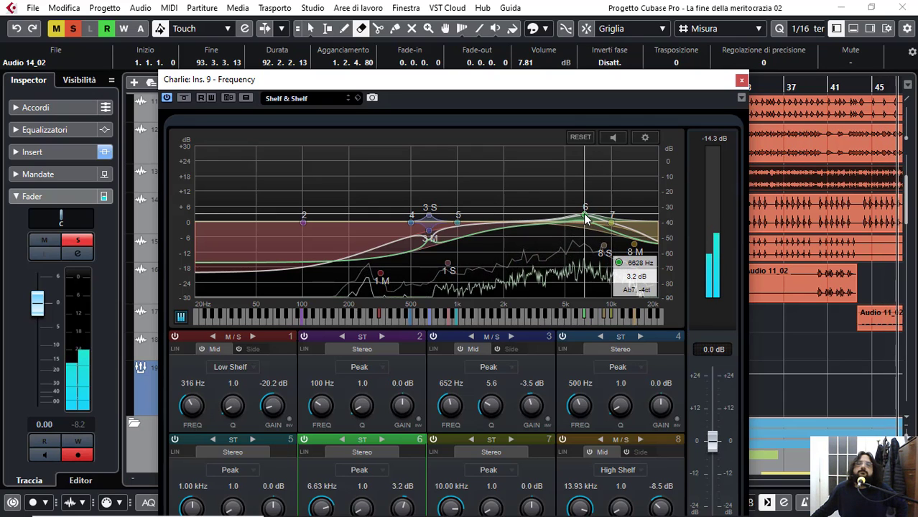
left_click_drag(586, 220, 585, 220)
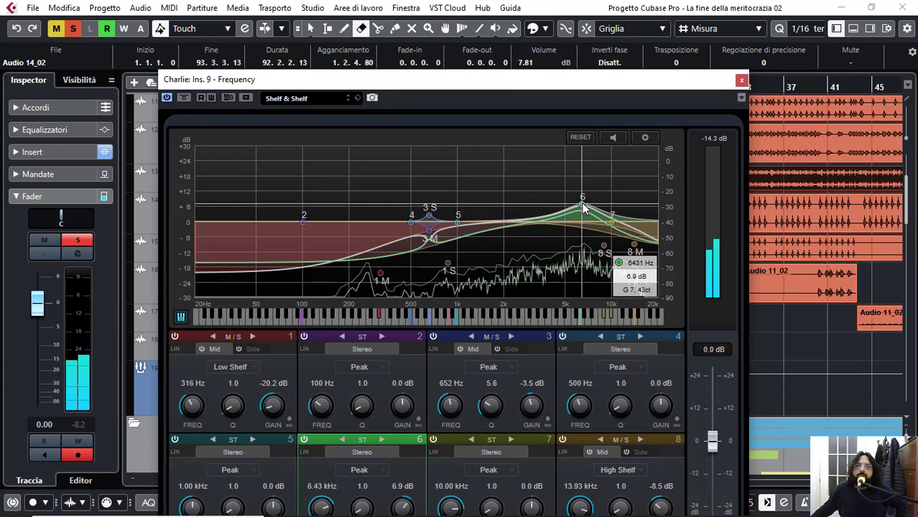
left_click_drag(586, 208, 582, 213)
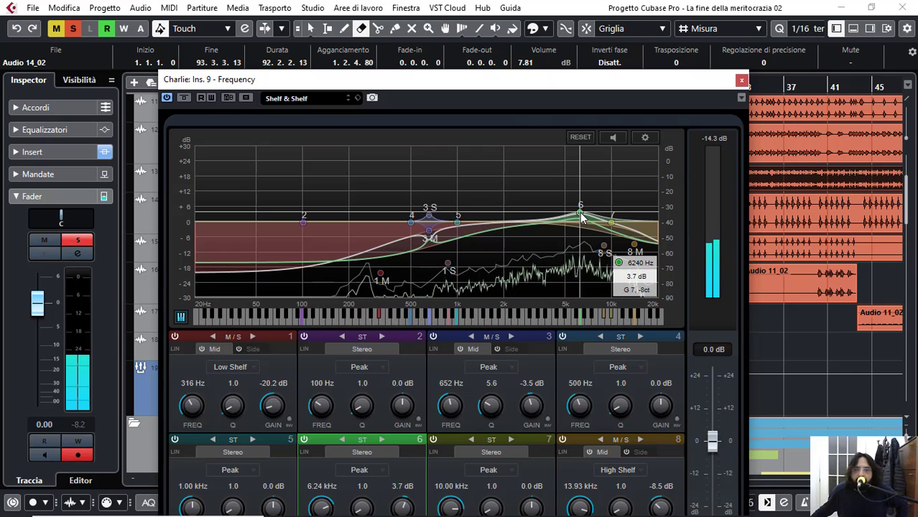
left_click_drag(582, 209, 581, 205)
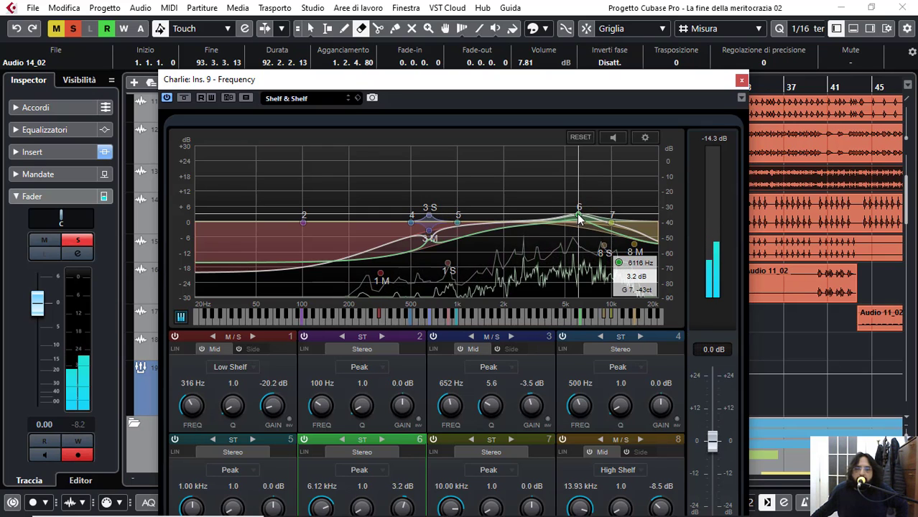
Narrow band 6 to Q 5.3 and switch it from stereo to mid/side processing.
mouse_move(392, 516)
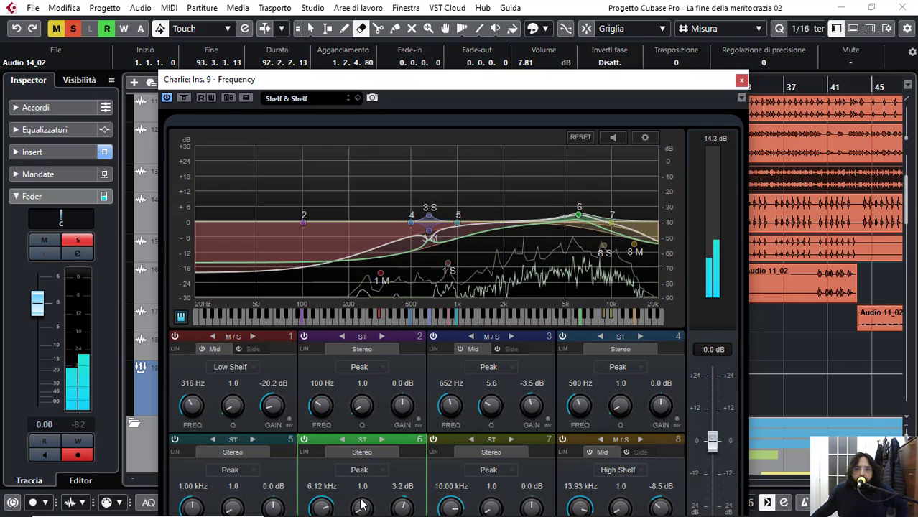
scroll(362, 507, "up", 5)
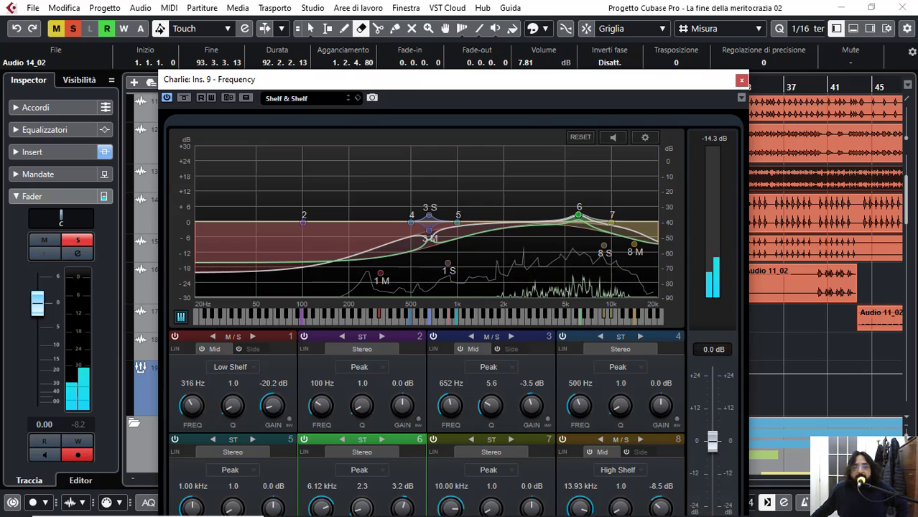
scroll(363, 508, "up", 3)
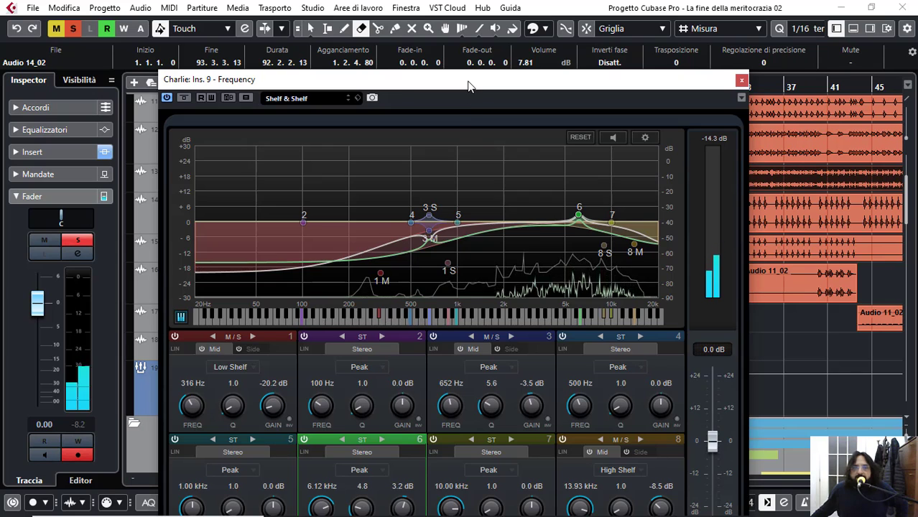
left_click_drag(468, 84, 474, 44)
scroll(366, 480, "up", 1)
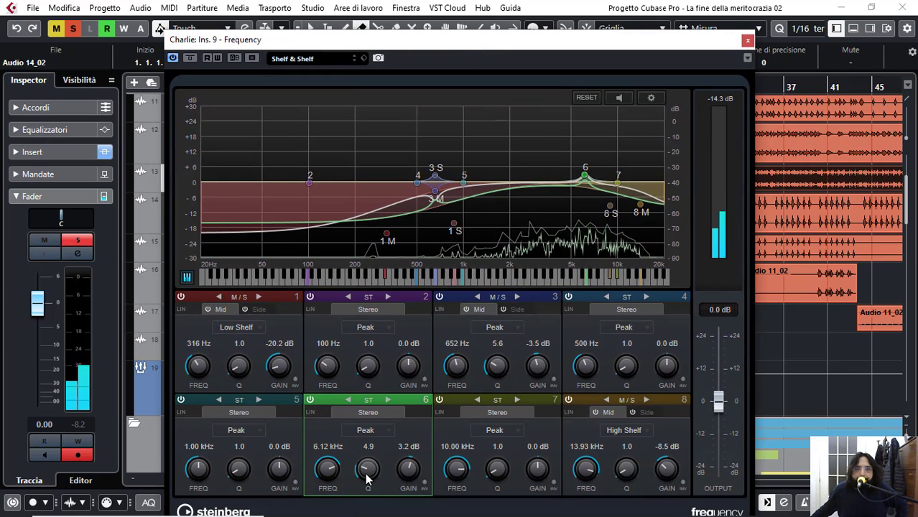
scroll(366, 474, "up", 3)
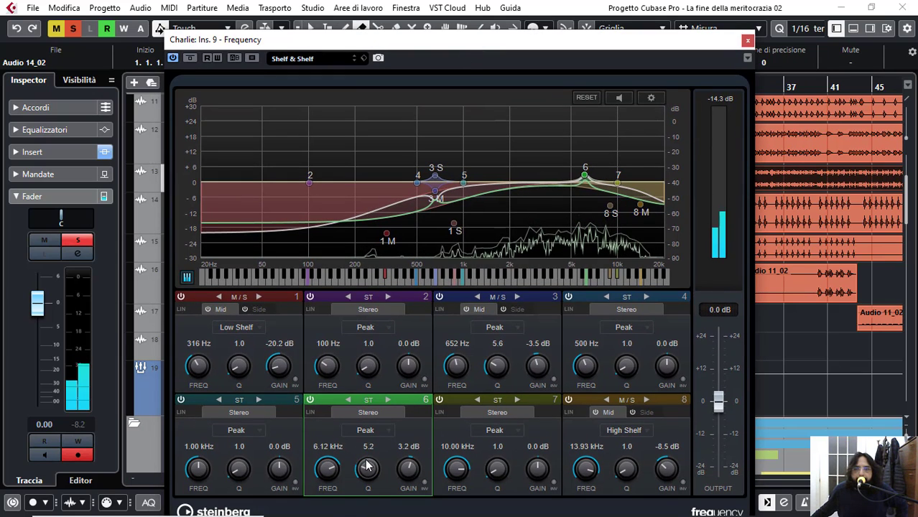
scroll(366, 467, "up", 1)
left_click(387, 399)
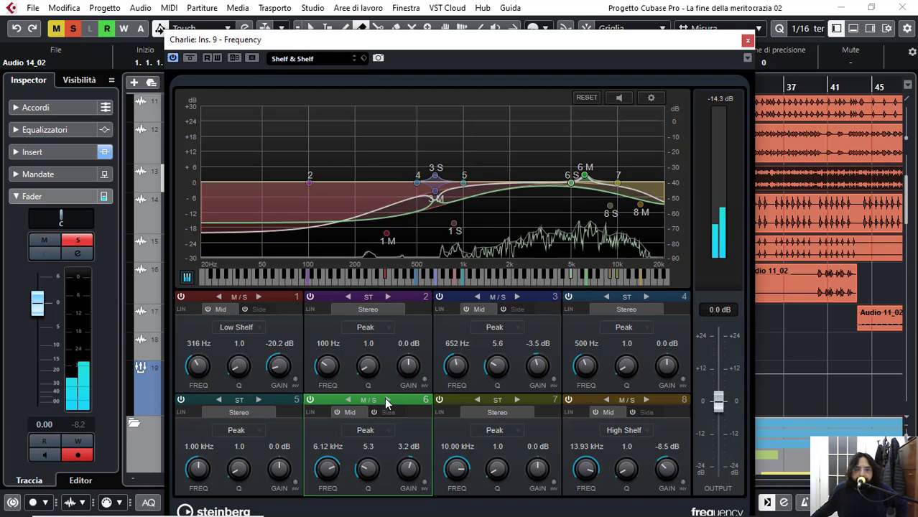
Set band 6's side peak to -2.7 dB at 6.12 kHz with Q 6.3.
left_click(385, 412)
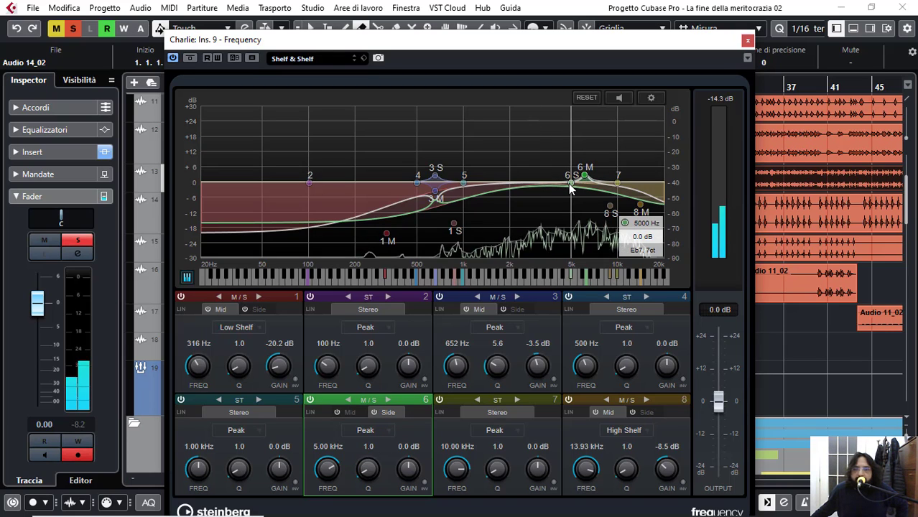
left_click_drag(568, 184, 585, 188)
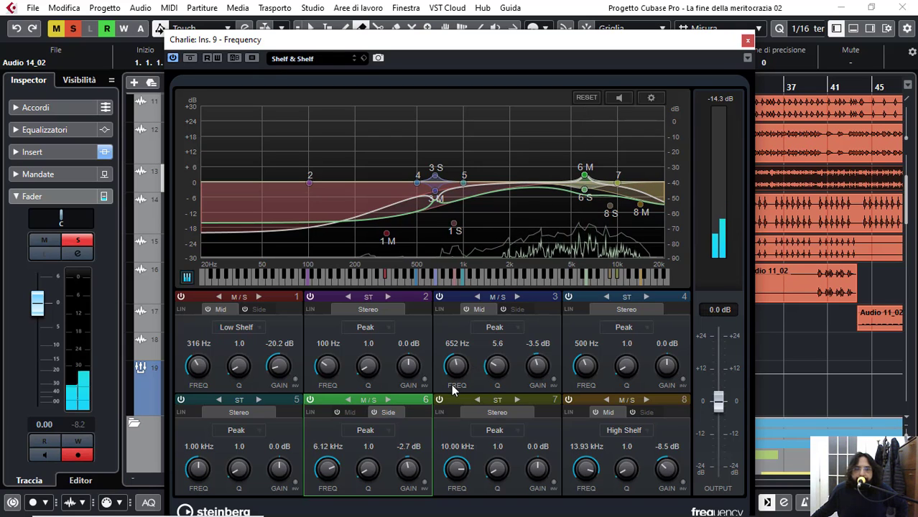
left_click_drag(367, 468, 385, 460)
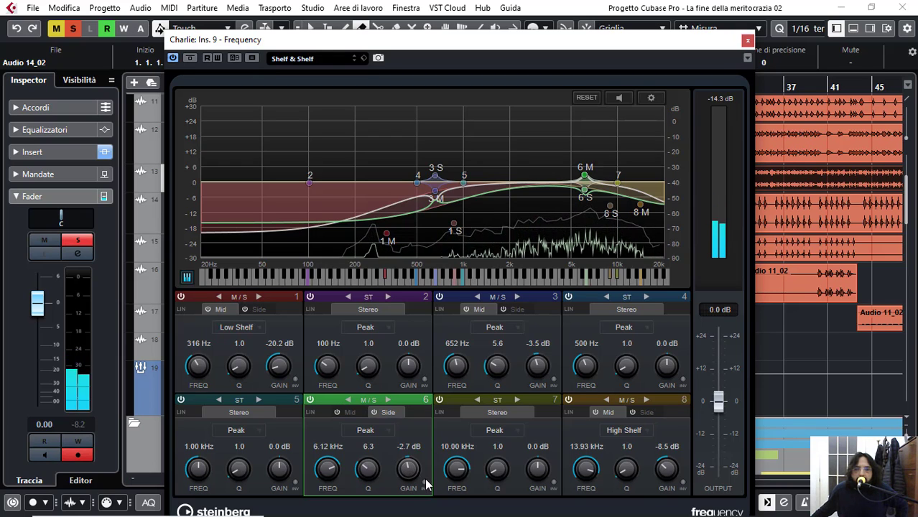
Compare inverted mid and side gains on band 6, returning to mid at 3.2 dB and side at -2.7 dB.
left_click(354, 413)
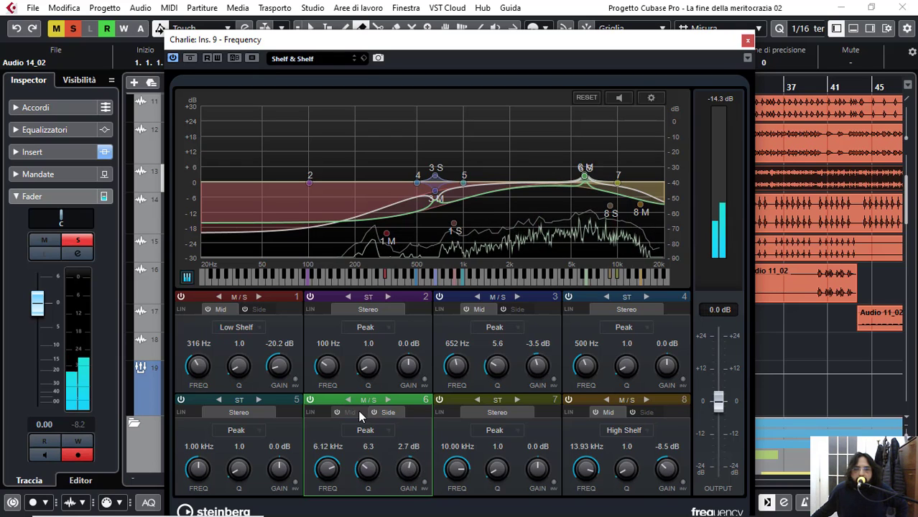
left_click(425, 484)
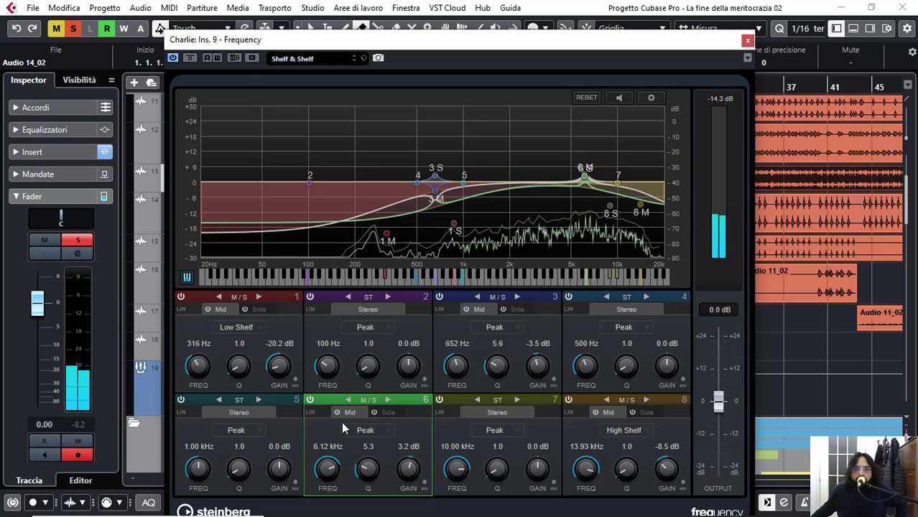
left_click(388, 413)
left_click(424, 484)
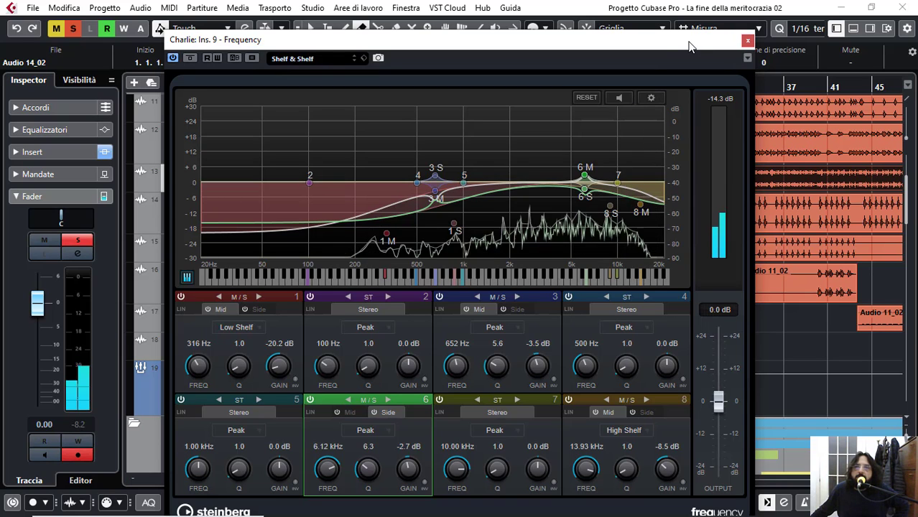
Move the EQ window aside and boost band 7 by 2.4 dB at 13.66 kHz with Q 7.4.
left_click_drag(688, 42, 632, 50)
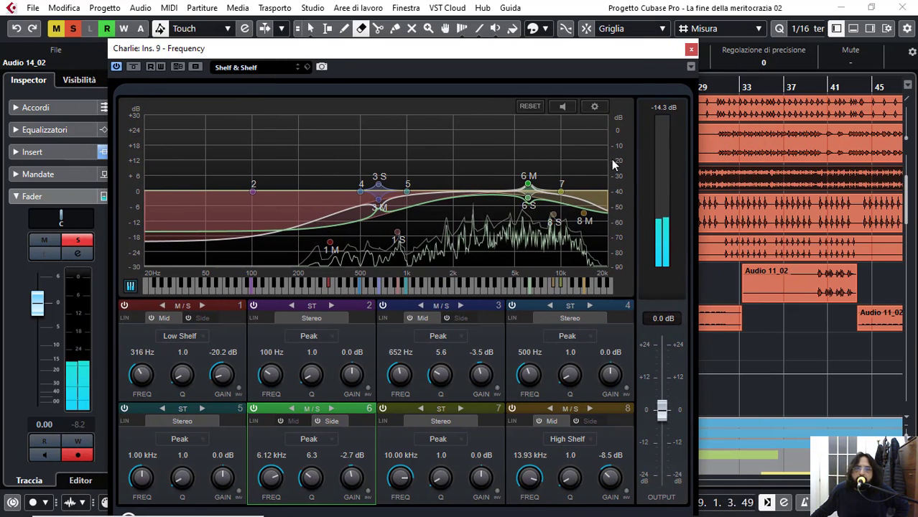
left_click_drag(564, 195, 584, 190)
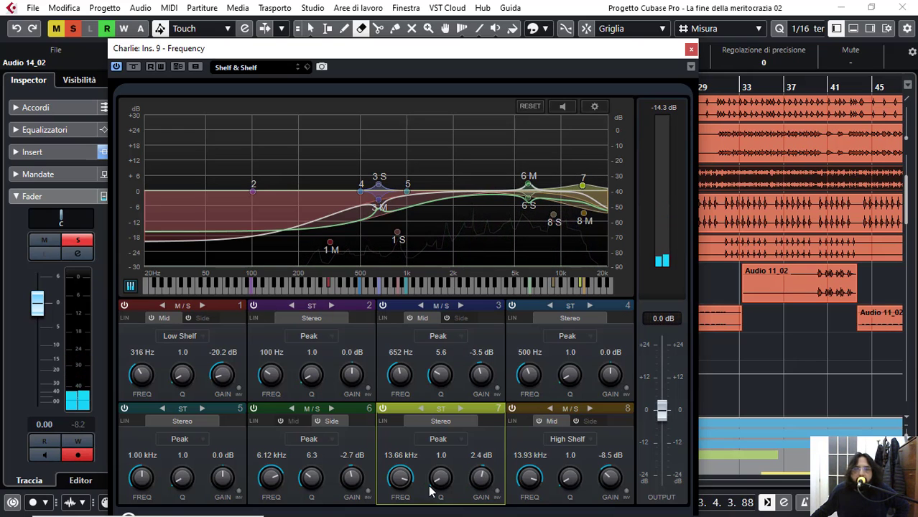
left_click_drag(431, 491, 464, 462)
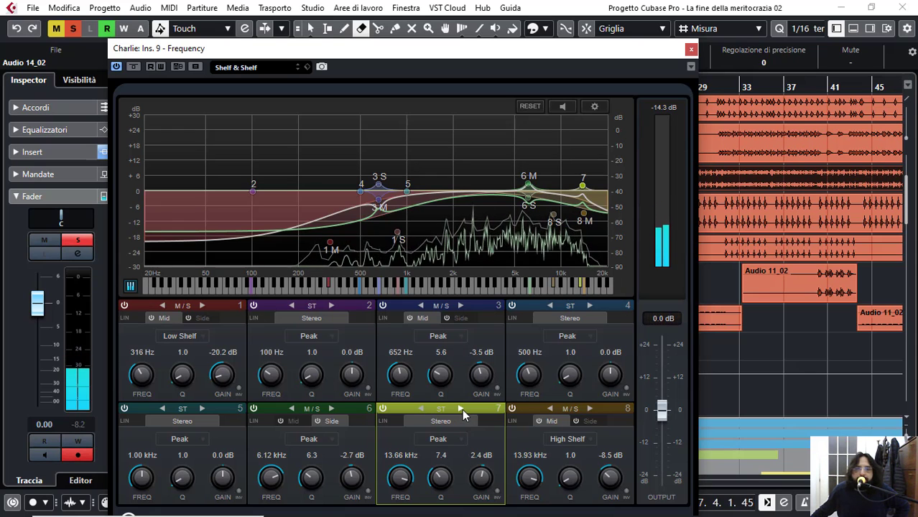
Switch band 7 to mid/side processing and set its side peak to -2.1 dB at 13.79 kHz with Q 5.0.
left_click(461, 409)
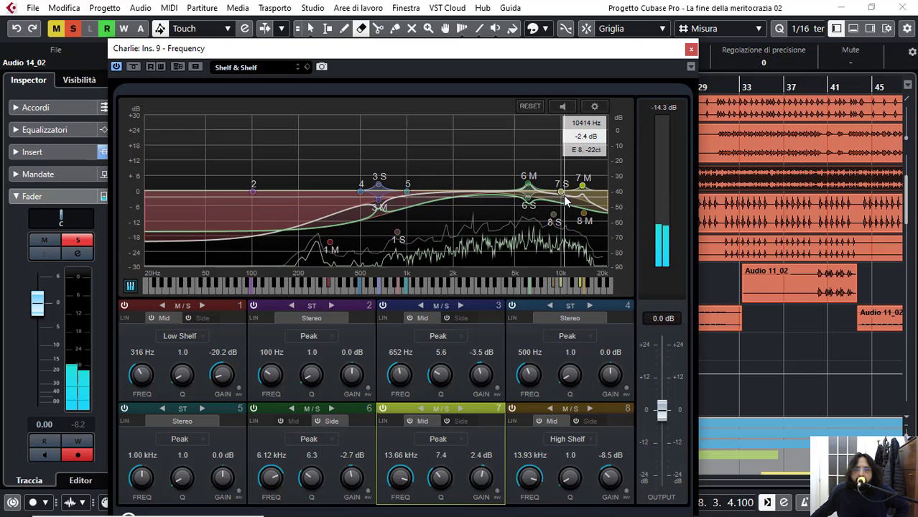
left_click_drag(562, 191, 585, 201)
left_click_drag(433, 489, 458, 474)
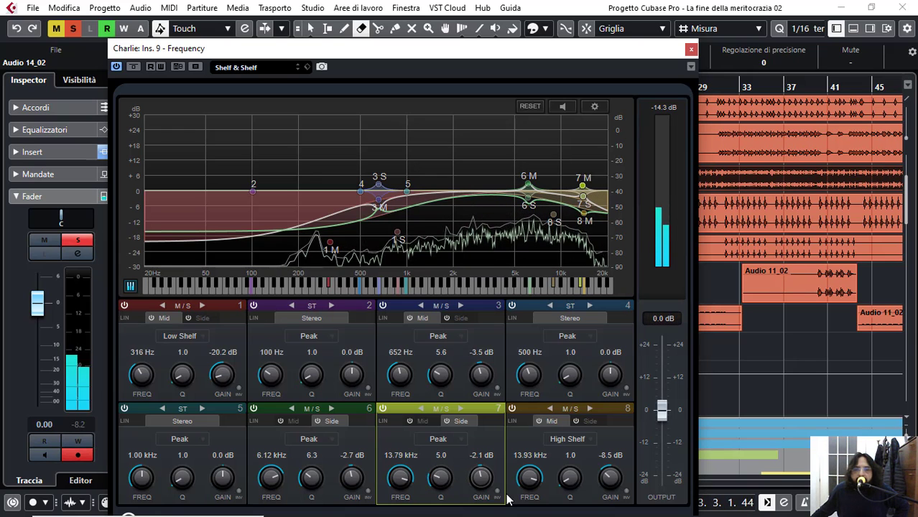
Compare inverted mid and side gains on band 7, ending with mid at -2.4 dB and side at 2.1 dB, and close the EQ.
left_click(424, 422)
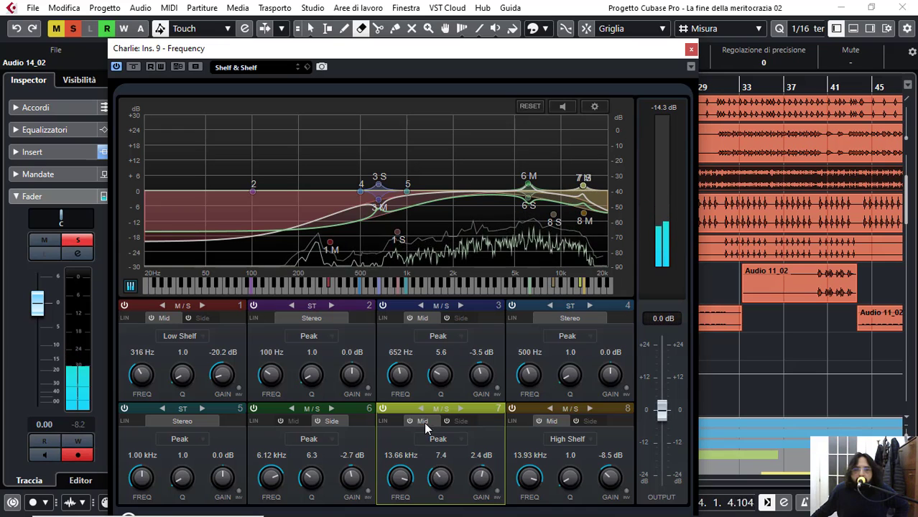
left_click(497, 492)
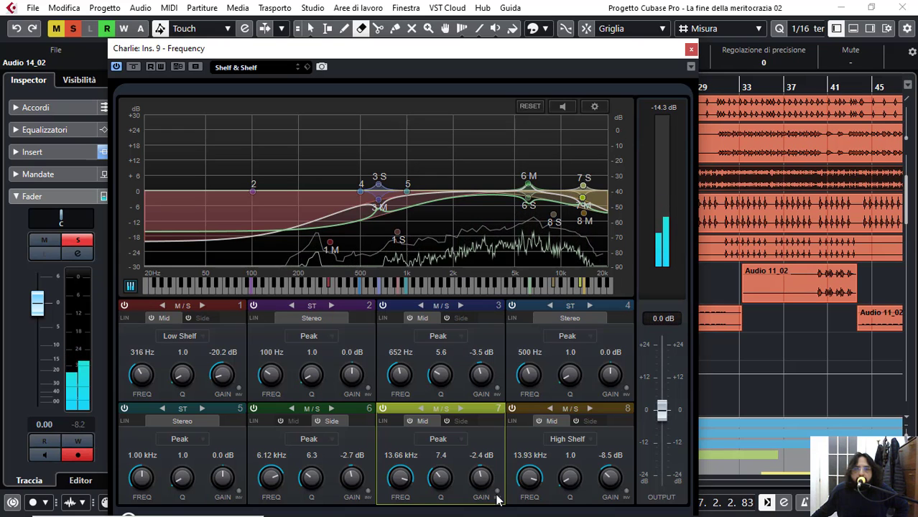
left_click(459, 422)
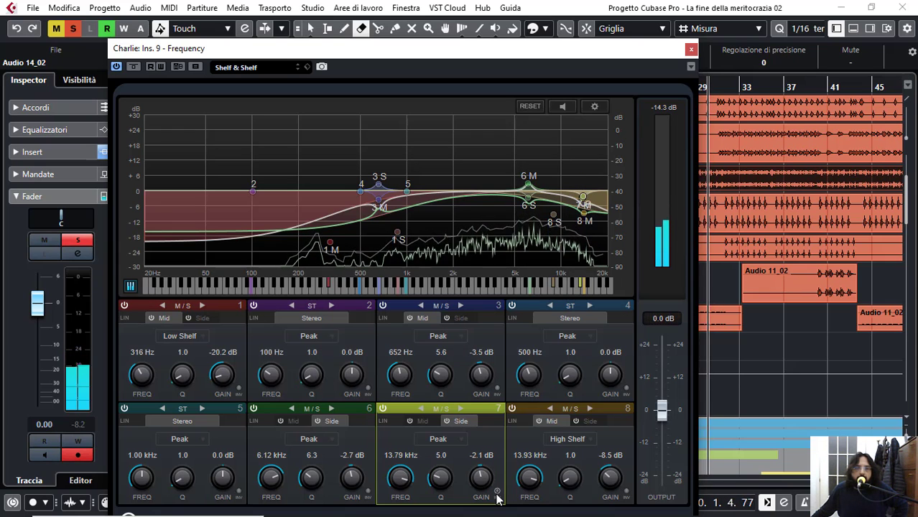
left_click(496, 492)
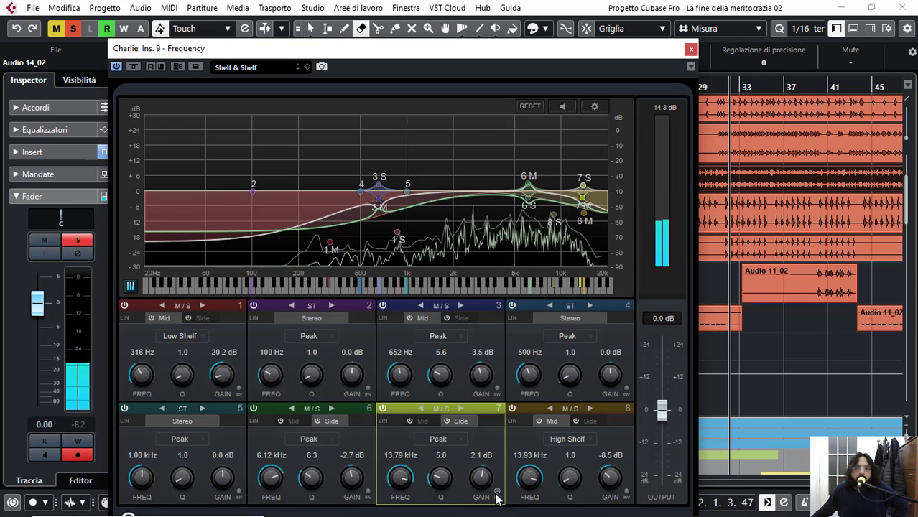
left_click(496, 492)
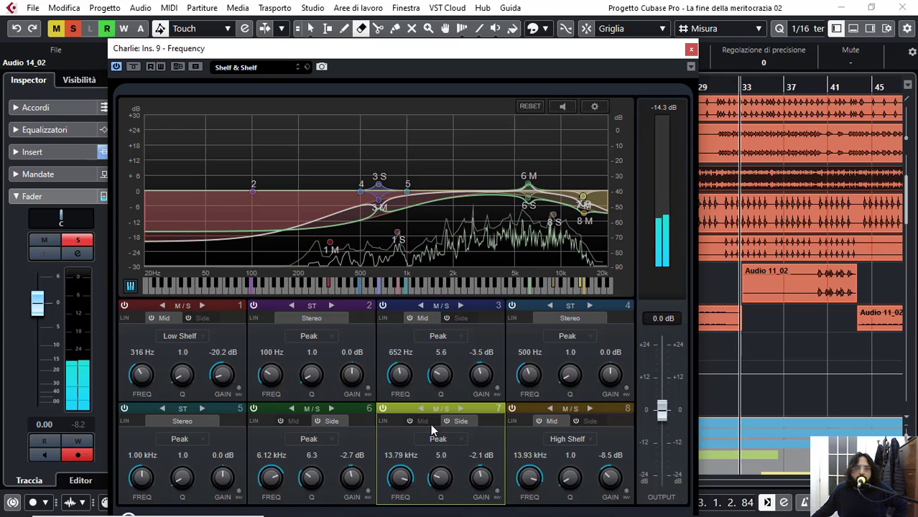
left_click(423, 421)
left_click(497, 493)
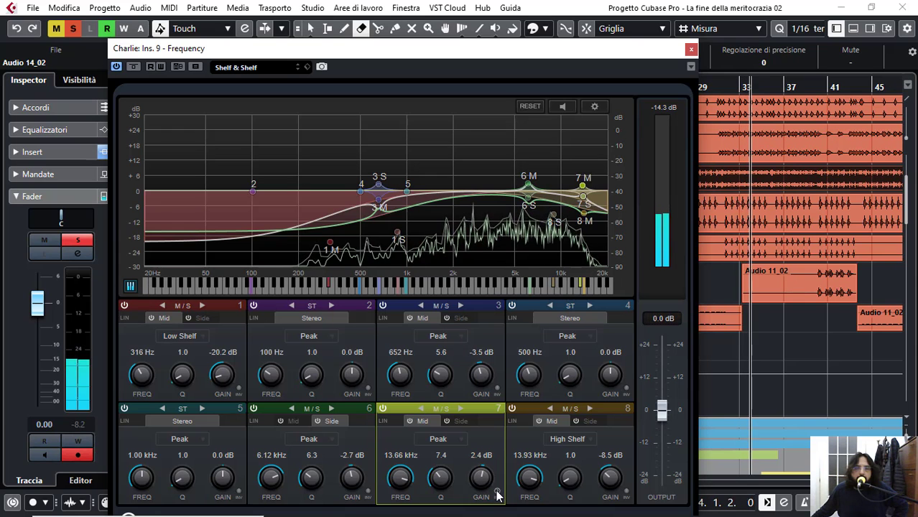
left_click(497, 493)
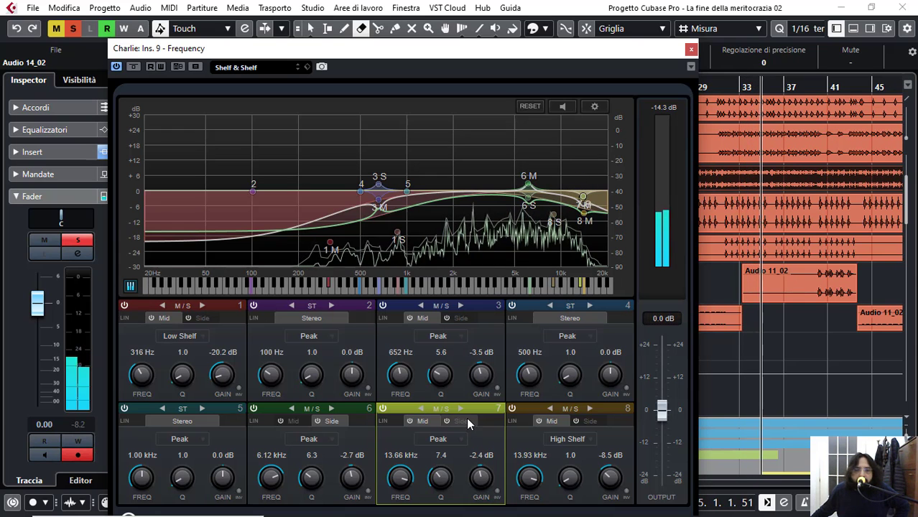
left_click(461, 421)
left_click(496, 493)
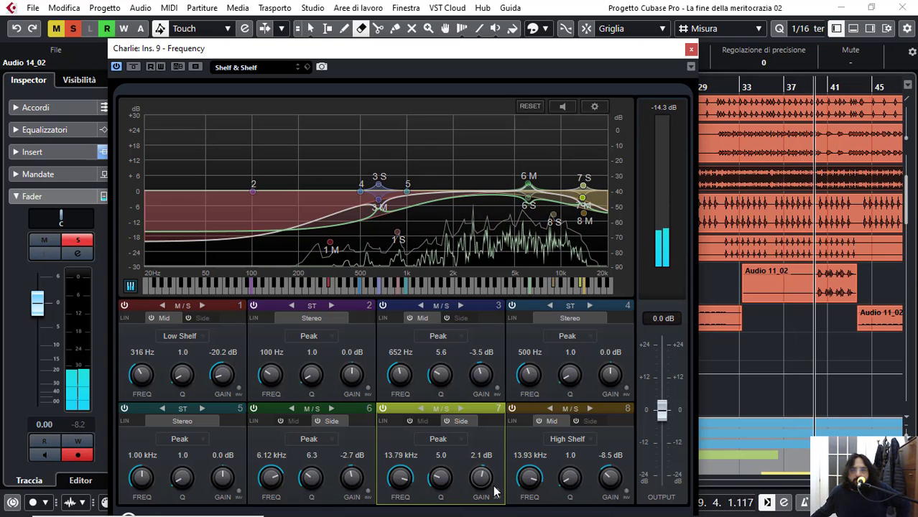
left_click(691, 49)
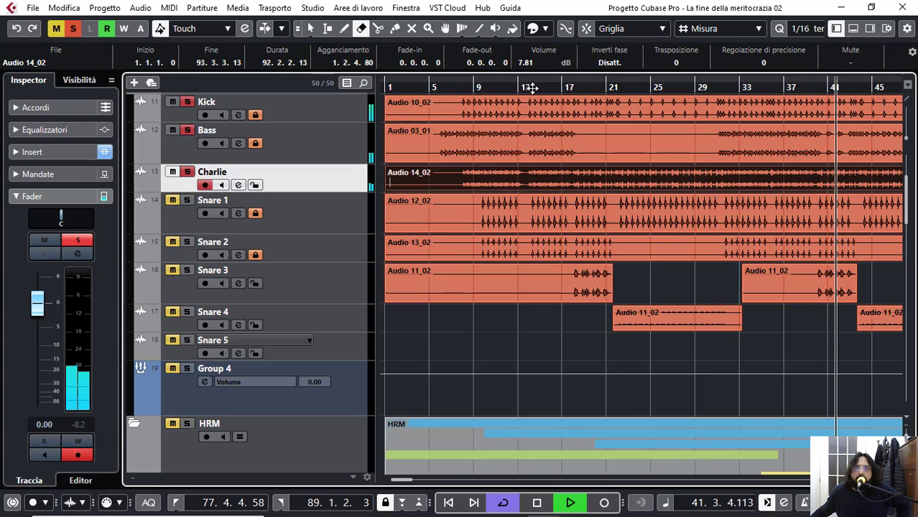
Replay from about bar 33 and insert the Dynamics Compressor in the Charlie channel's free slot after the second Frequency EQ.
left_click(749, 87)
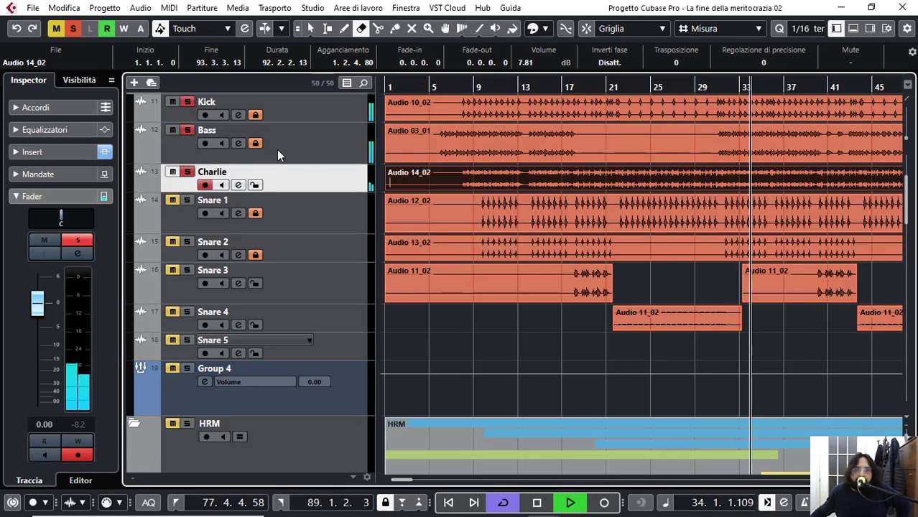
left_click(238, 185)
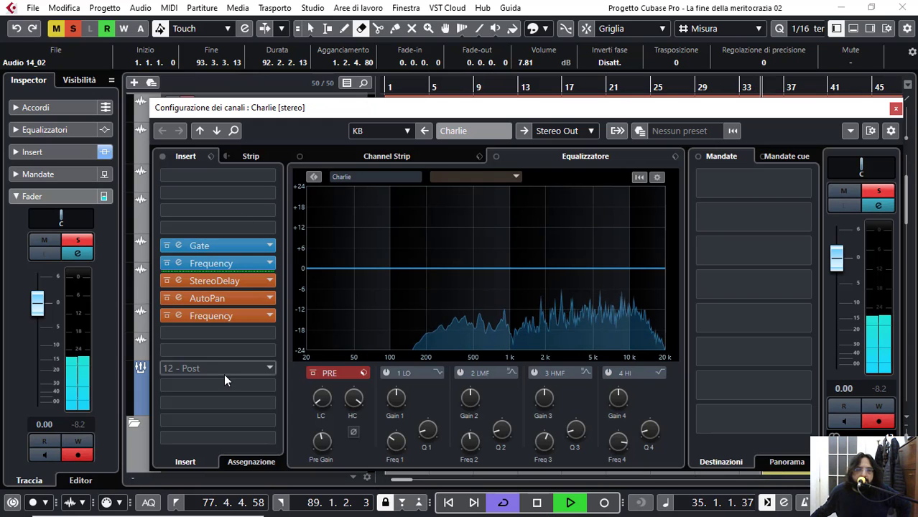
left_click(211, 331)
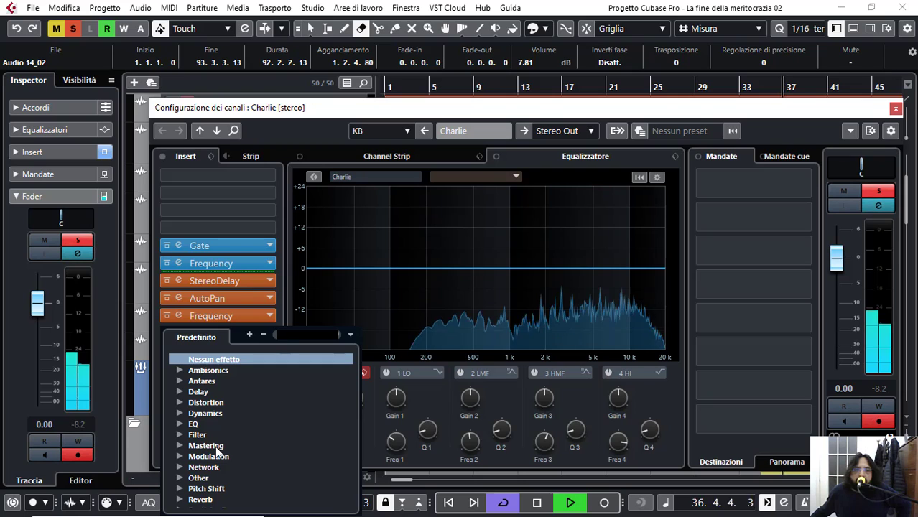
left_click(208, 414)
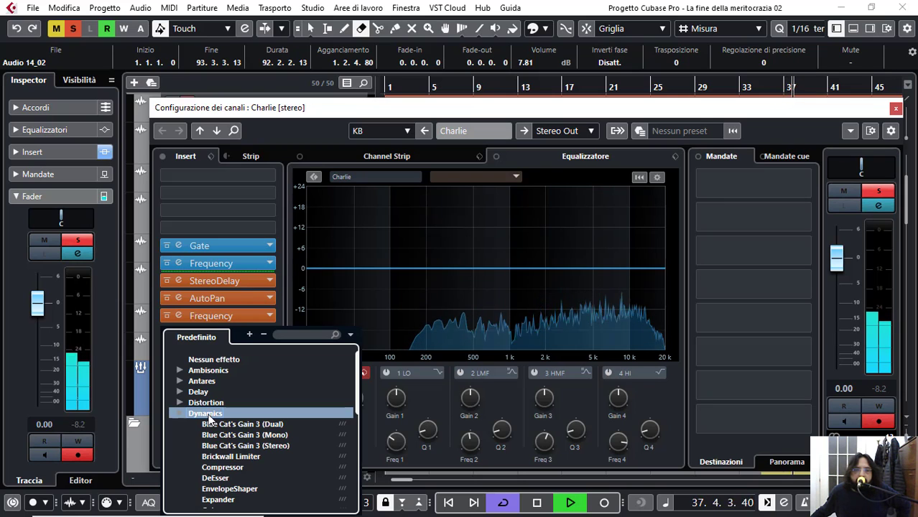
left_click(223, 467)
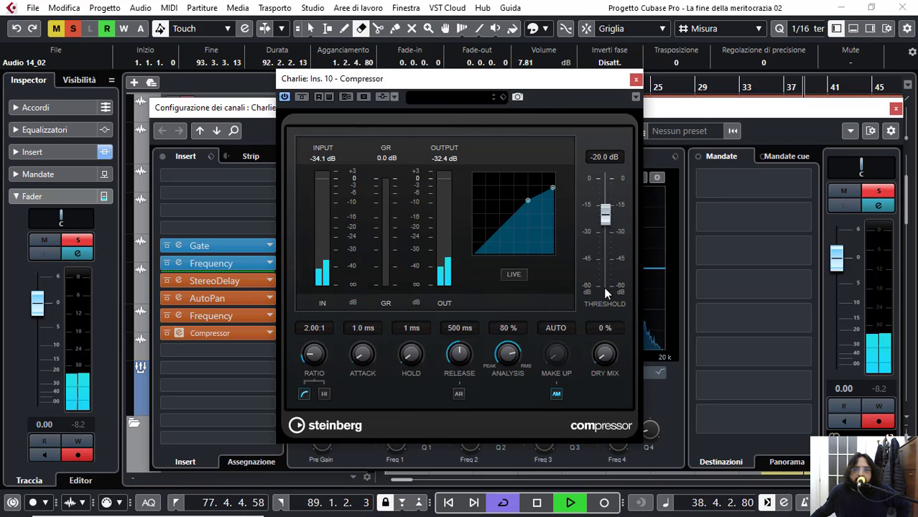
left_click(896, 109)
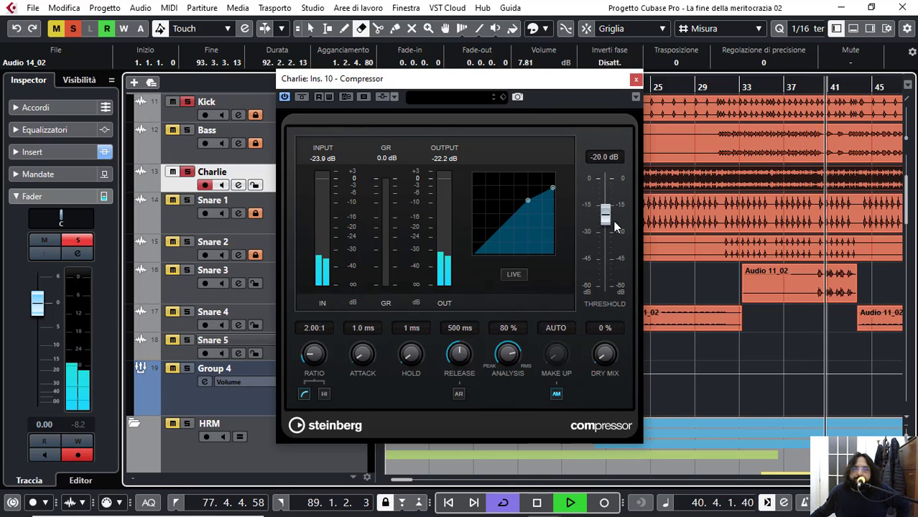
Lower the compressor threshold to -36.8 dB and replay the passage from about bar 31.
left_click_drag(614, 221, 607, 246)
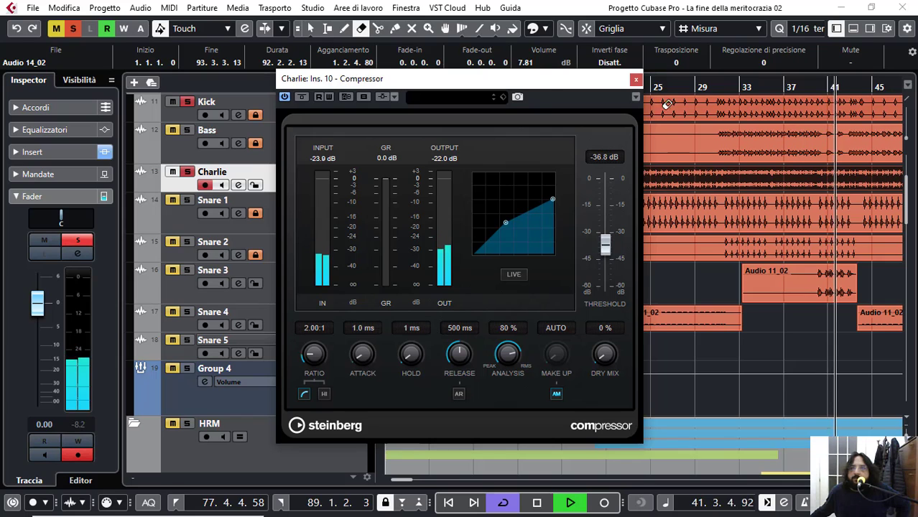
left_click(750, 87)
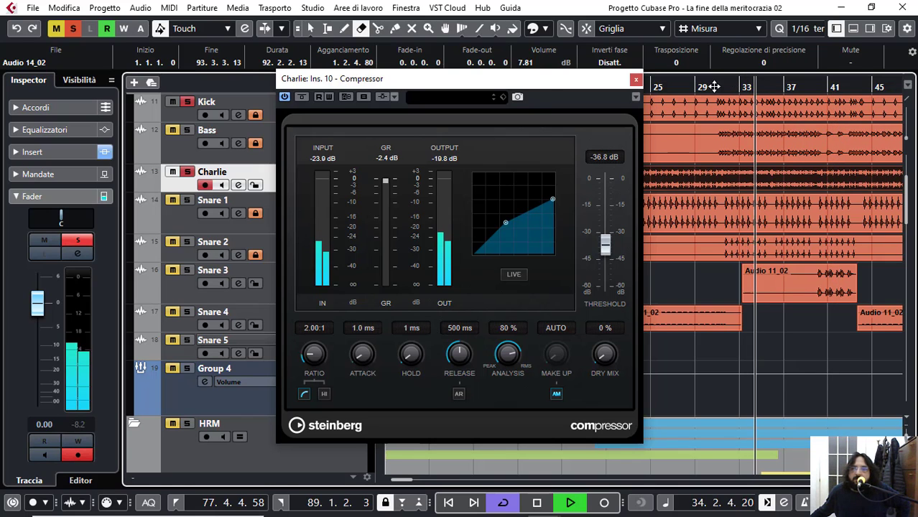
left_click(717, 86)
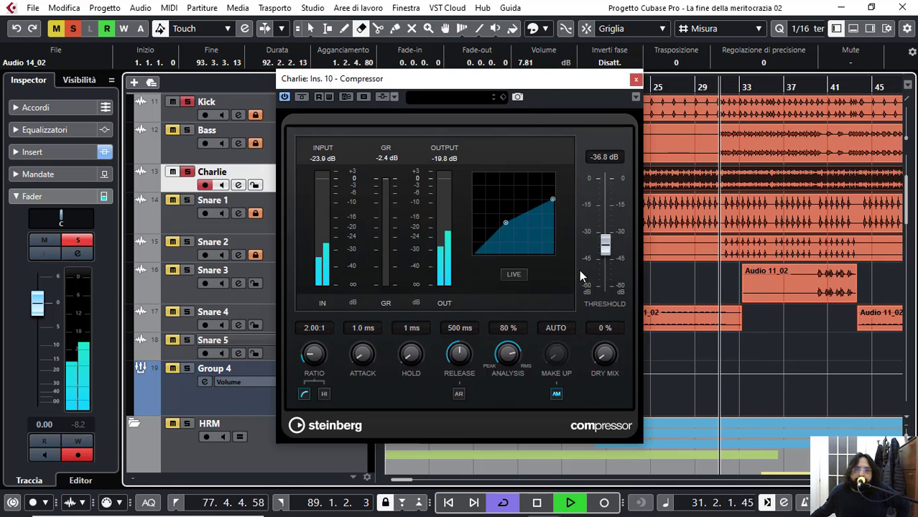
Raise the compressor threshold to 0.0 dB and turn off automatic make-up gain.
left_click_drag(606, 245, 605, 182)
left_click(556, 393)
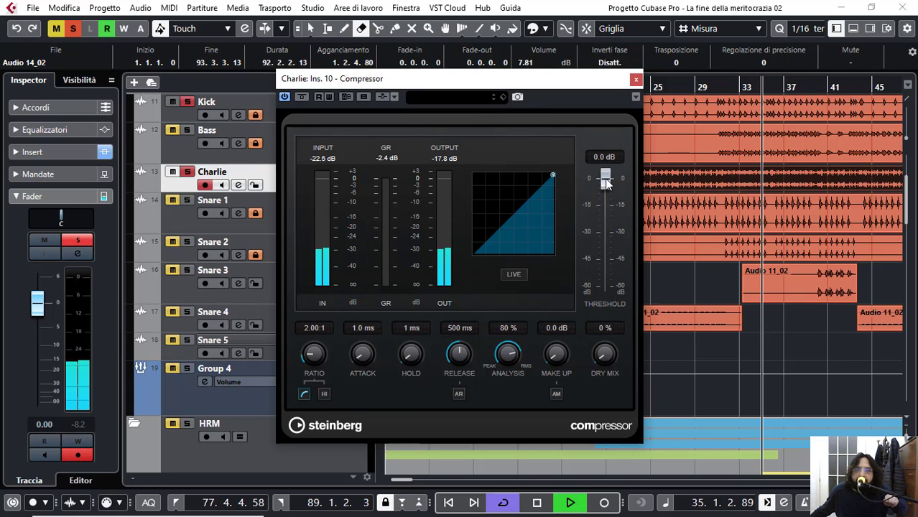
Lower the compressor threshold to -37.1 dB and raise the make-up gain to 2.4 dB while replaying the passage.
left_click_drag(605, 185, 595, 253)
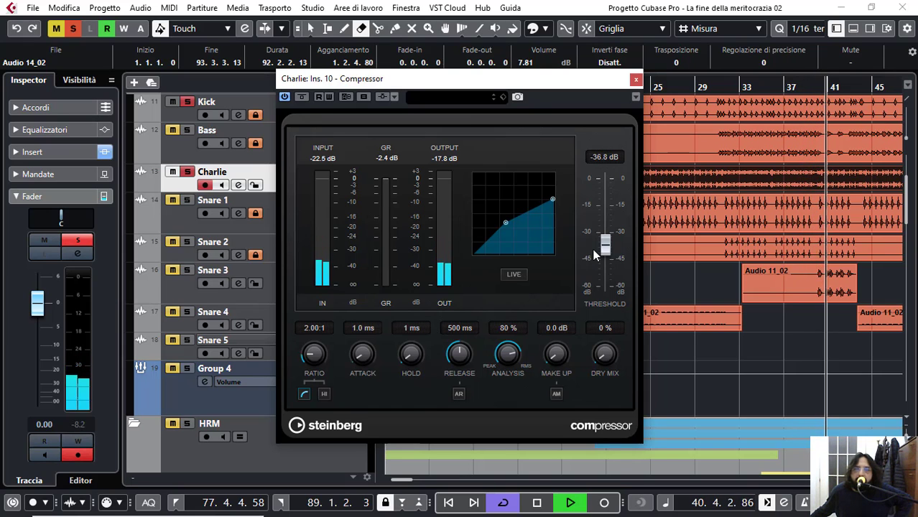
scroll(594, 256, "up", 1)
left_click(714, 86)
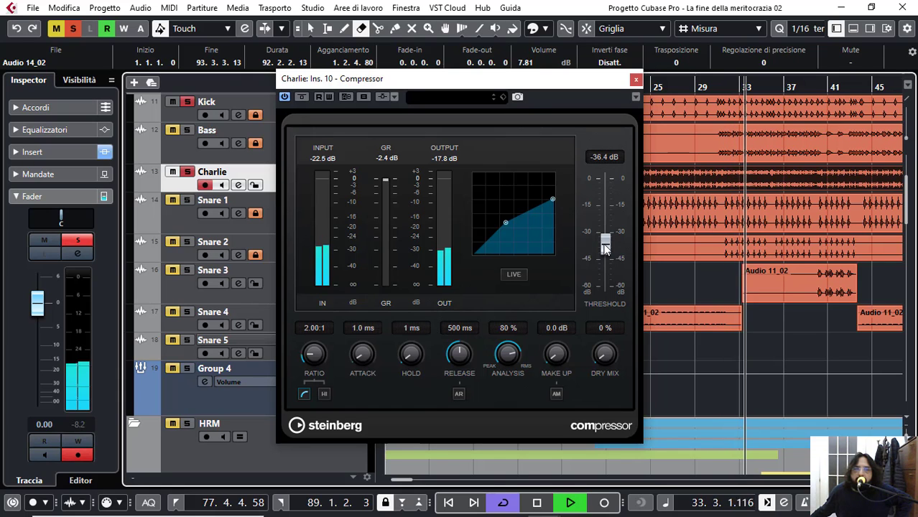
mouse_move(605, 248)
left_mouse_down()
mouse_move(618, 179)
mouse_move(597, 244)
left_mouse_up()
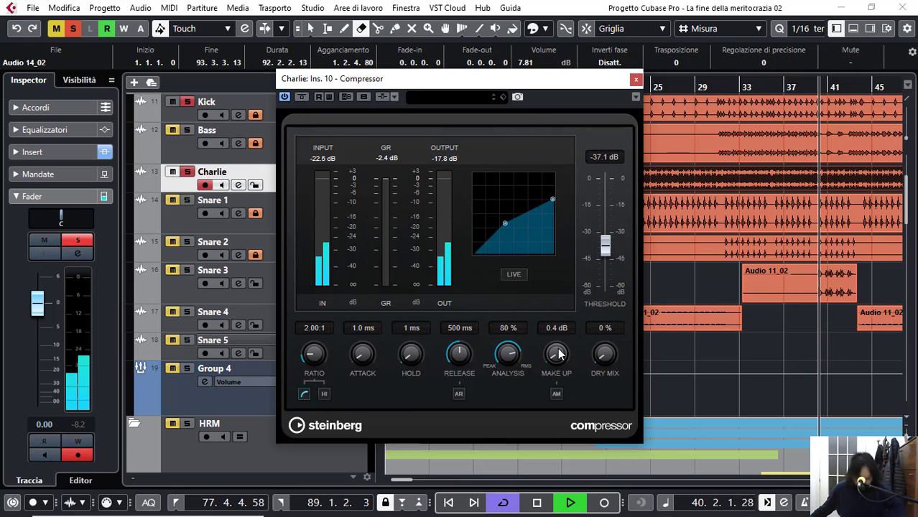
key("space")
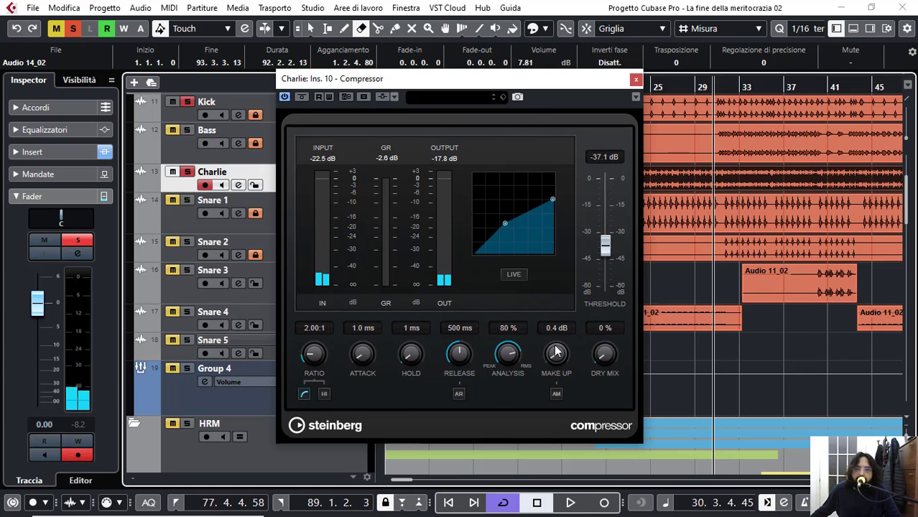
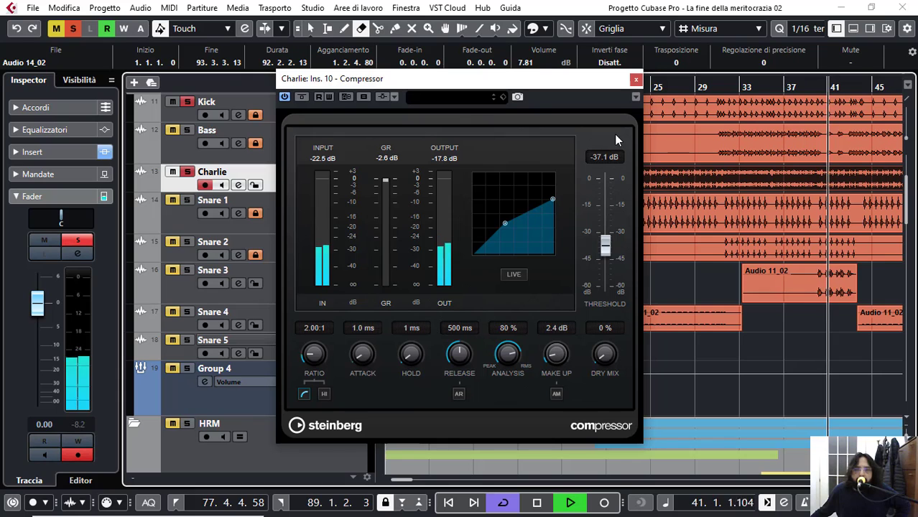
Replay from about bar 31 and insert a third Frequency EQ in the Charlie channel's free slot after the Compressor.
left_click(636, 79)
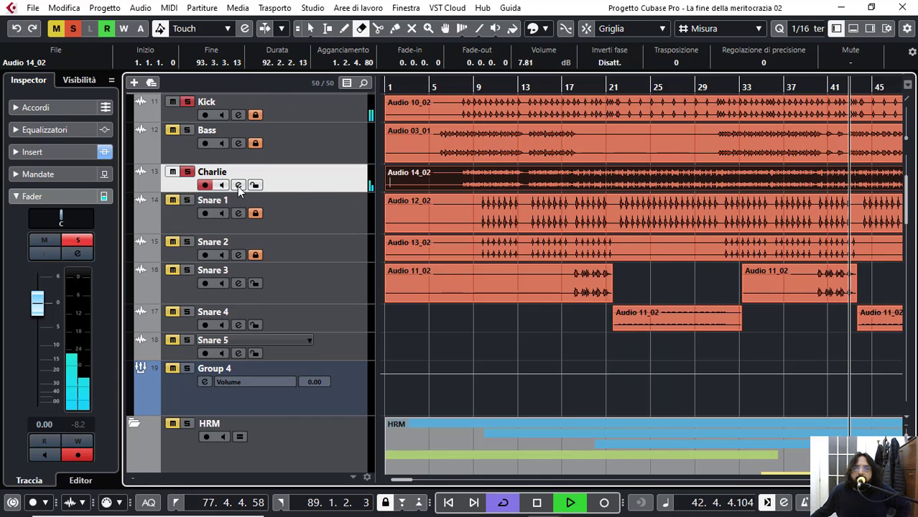
left_click(721, 85)
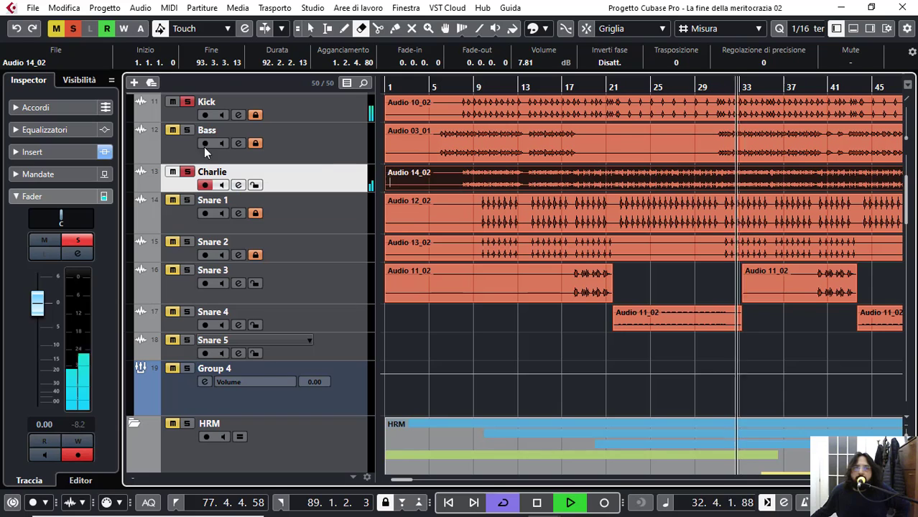
left_click(238, 185)
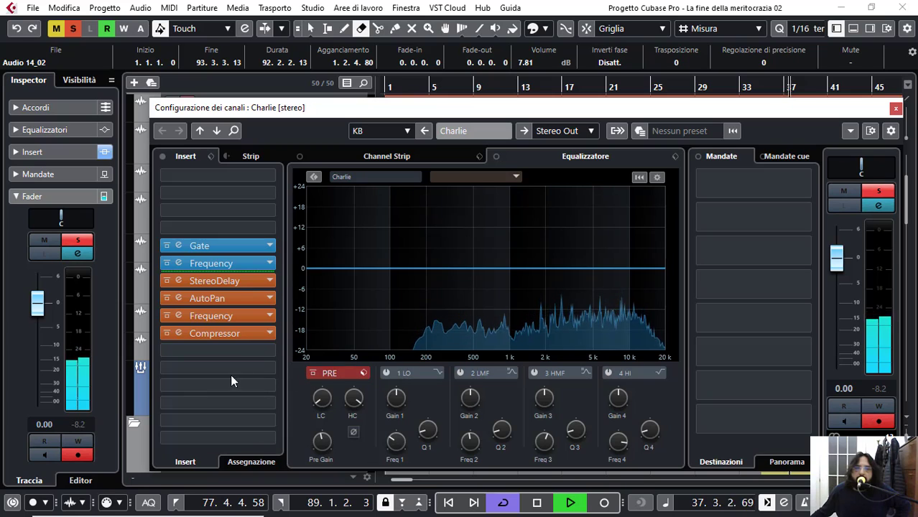
left_click(195, 352)
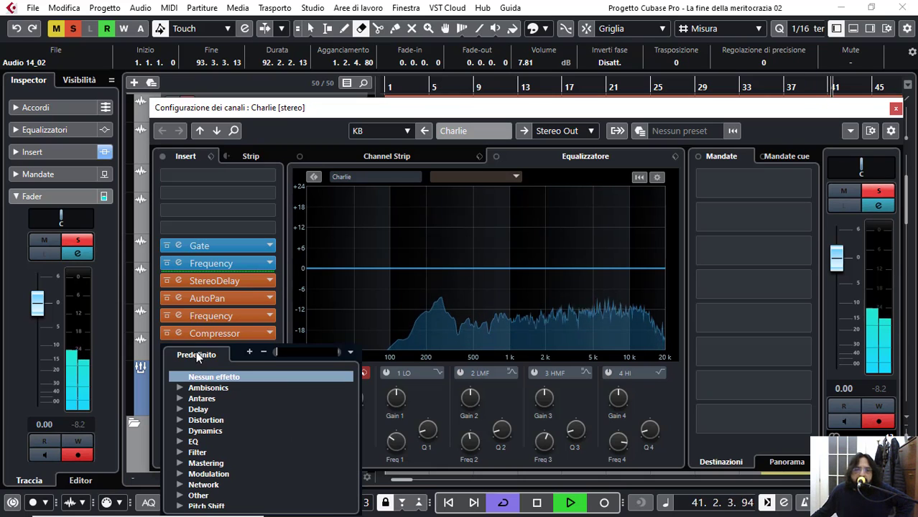
left_click(194, 442)
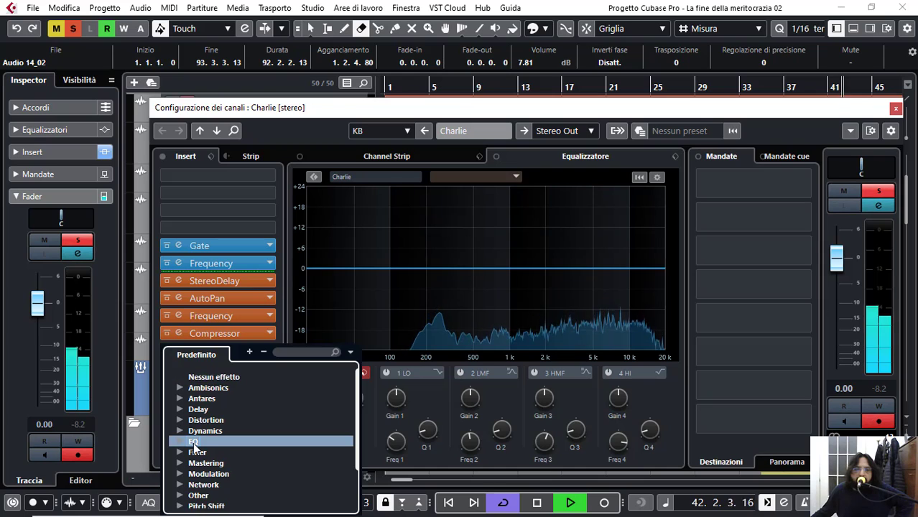
left_click(229, 477)
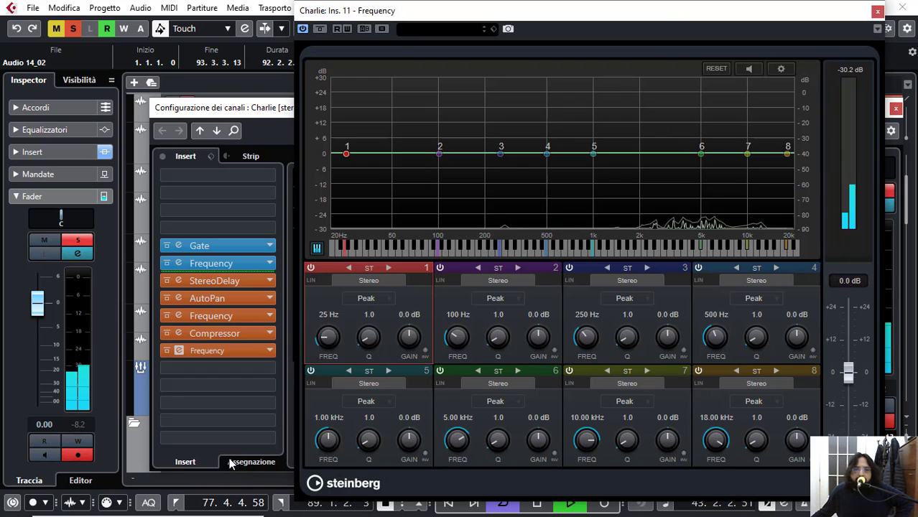
Load the Shelf & Shelf preset and set band 1's low shelf to 177 Hz, -6.6 dB for mid and 163 Hz, -8.2 dB for side.
left_click(441, 28)
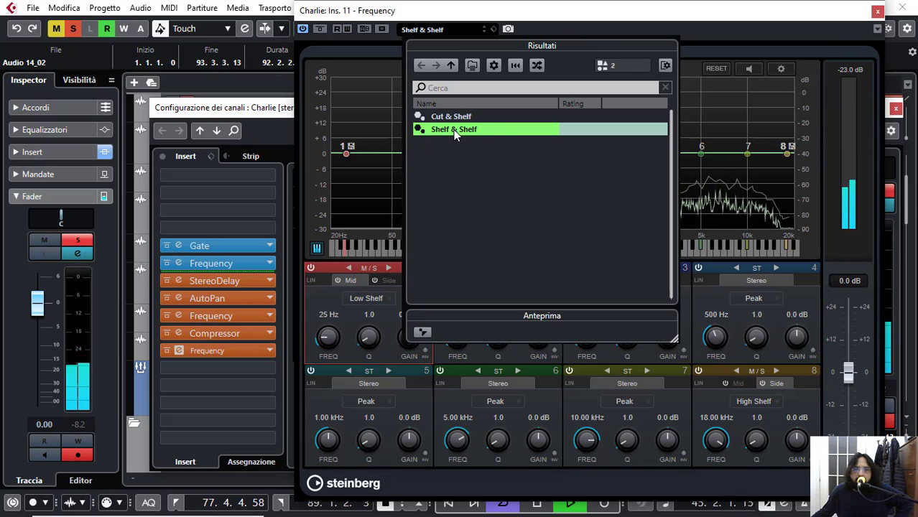
left_click(344, 157)
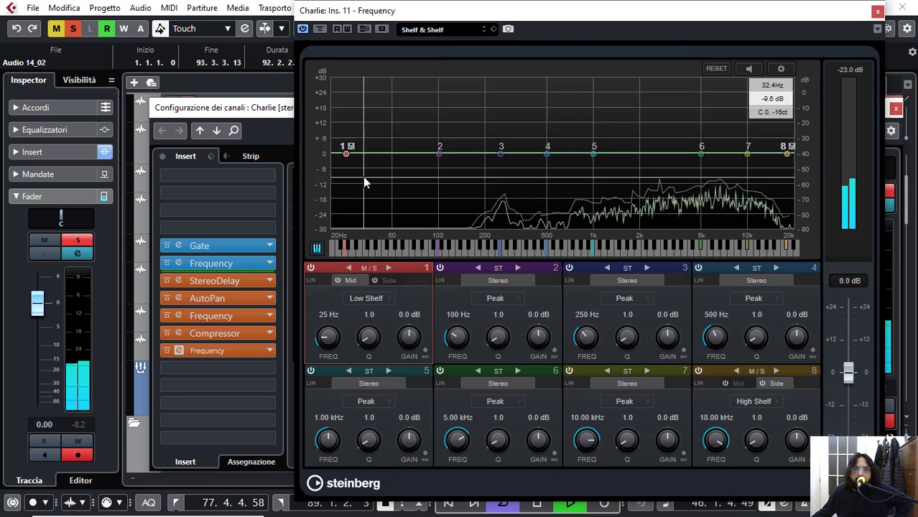
left_click_drag(347, 154, 479, 172)
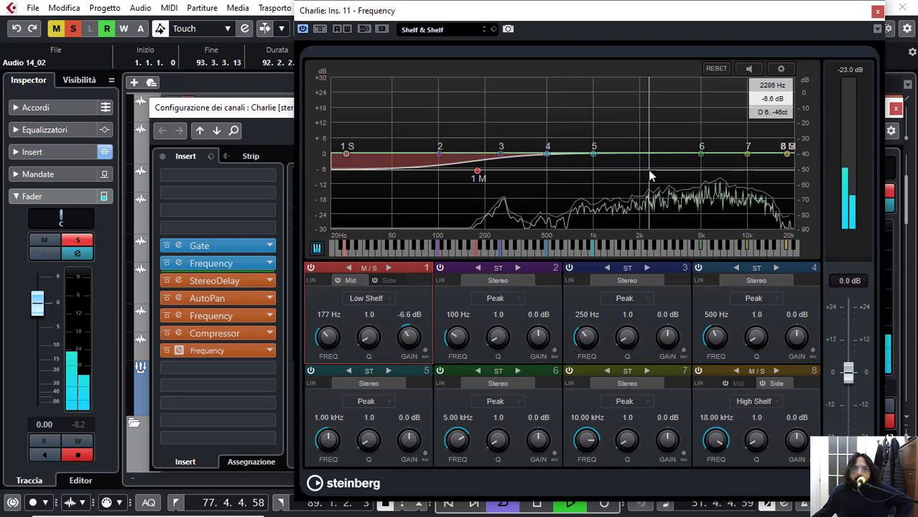
mouse_move(346, 154)
left_mouse_down()
mouse_move(375, 180)
mouse_move(702, 214)
left_mouse_up()
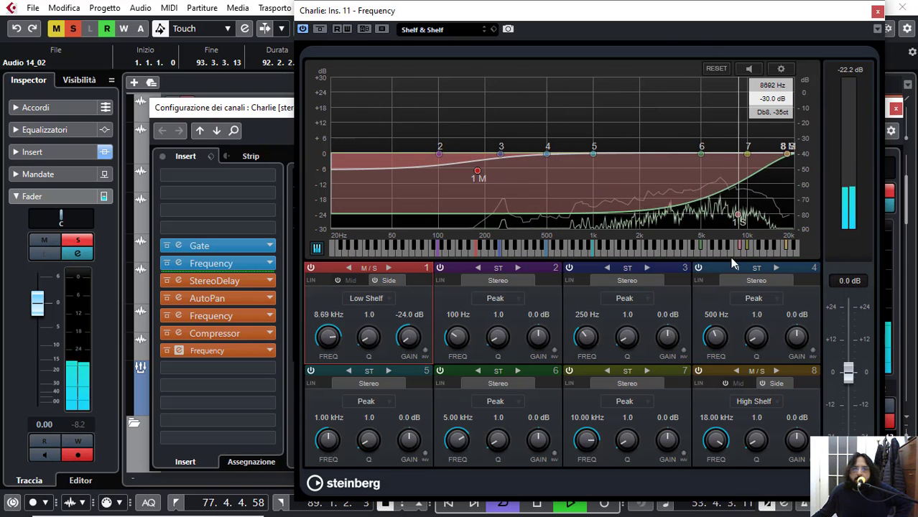
left_click_drag(701, 248, 472, 173)
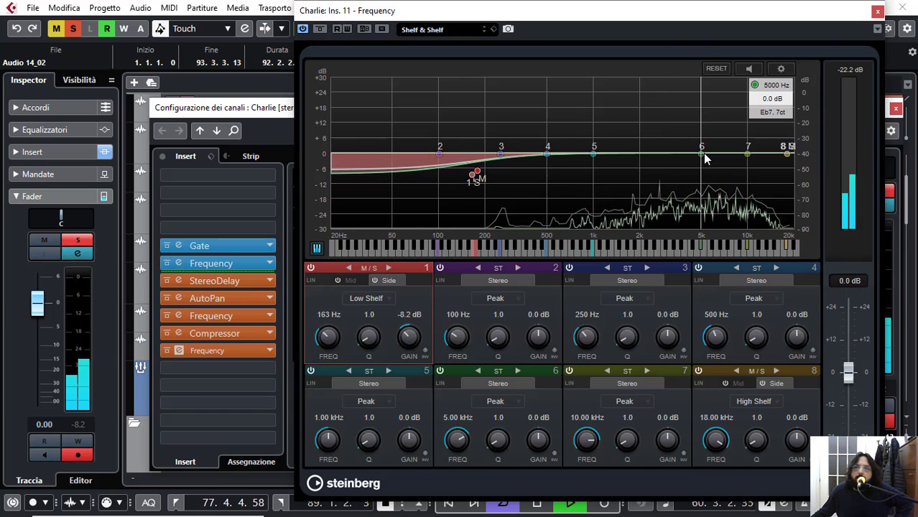
Set EQ band 6 to mid/side processing with a mid peak at 3.28 kHz, 3.5 dB gain and Q 5.5.
left_click_drag(704, 159, 675, 150)
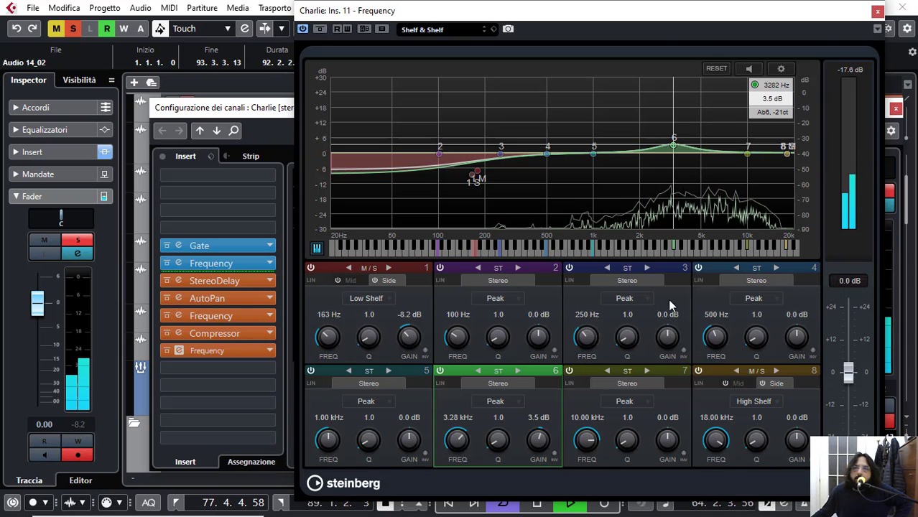
left_click(517, 371)
left_click_drag(495, 444, 534, 401)
scroll(503, 421, "down", 5)
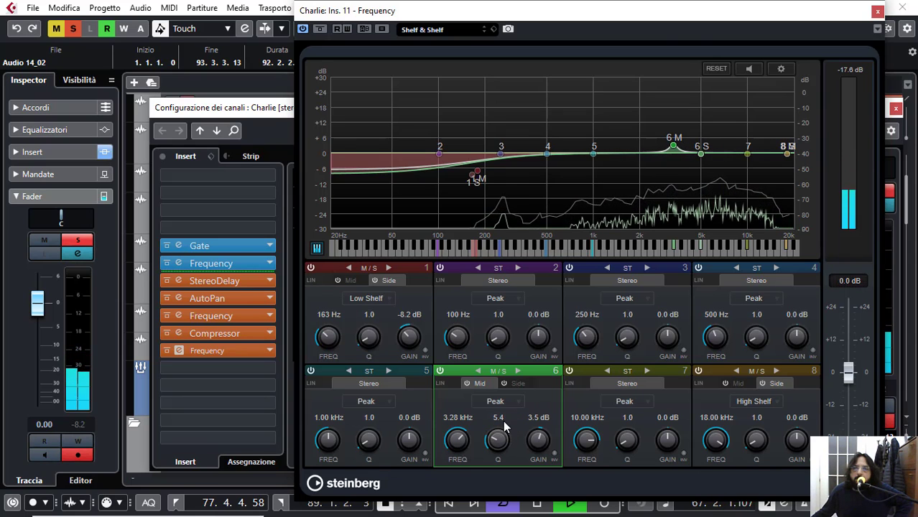
scroll(502, 423, "up", 1)
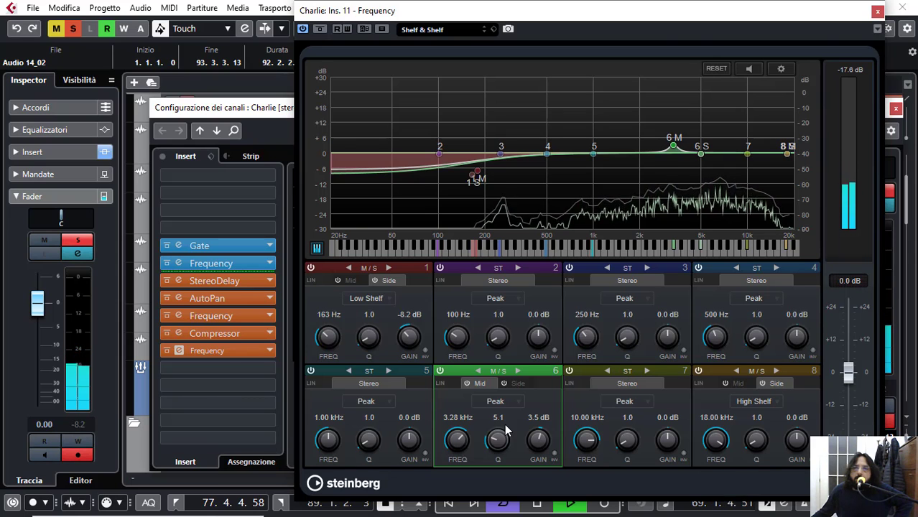
scroll(505, 424, "up", 2)
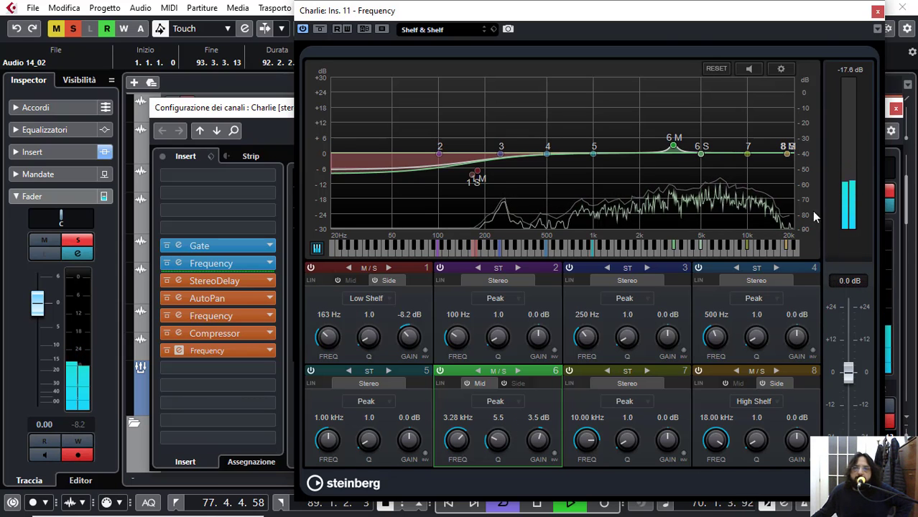
Set band 6's side peak to 3.35 kHz with -2.4 dB gain and Q 6.0.
mouse_move(787, 155)
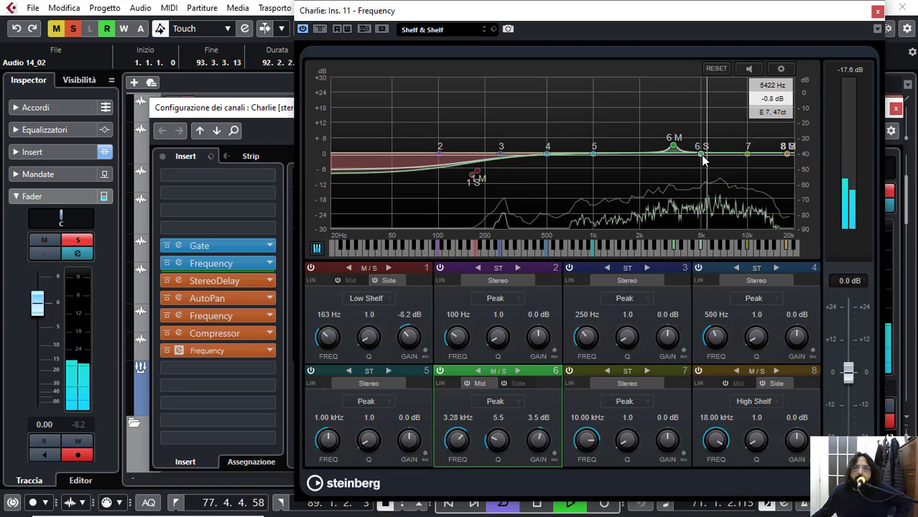
left_click_drag(702, 153, 674, 158)
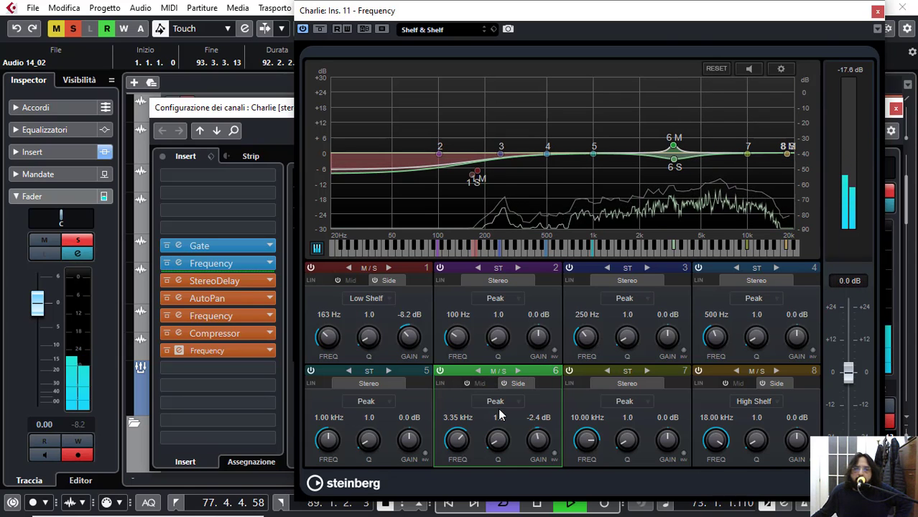
left_click_drag(505, 433, 515, 429)
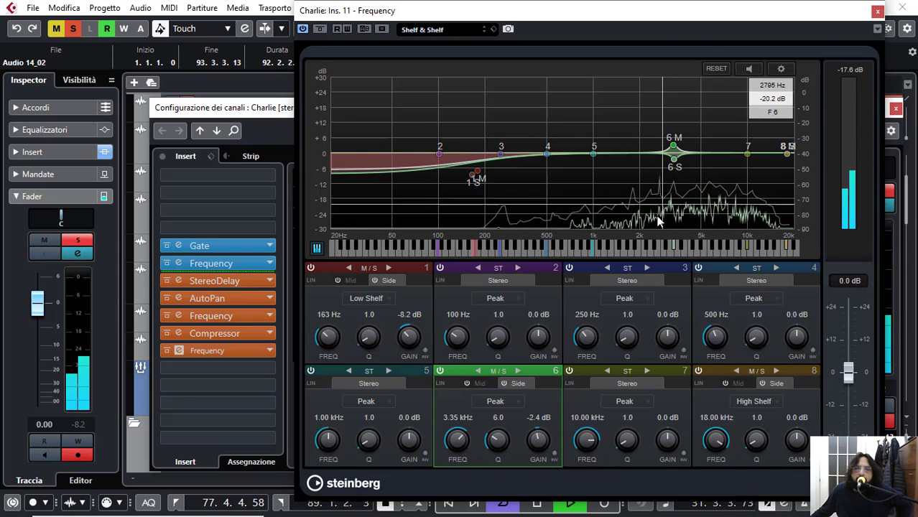
Compare inverted side and mid gains on band 6, restore the mid gain to 3.5 dB and return the band to stereo processing.
left_click(555, 455)
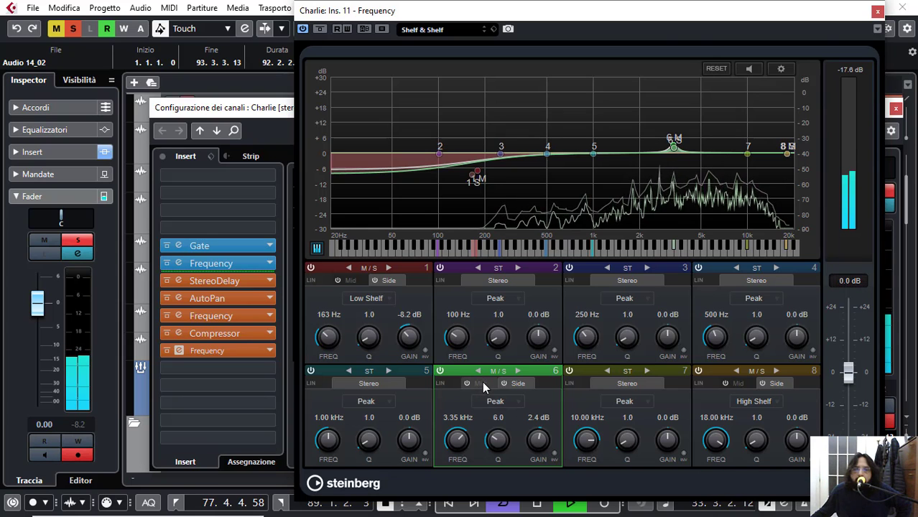
left_click(554, 455)
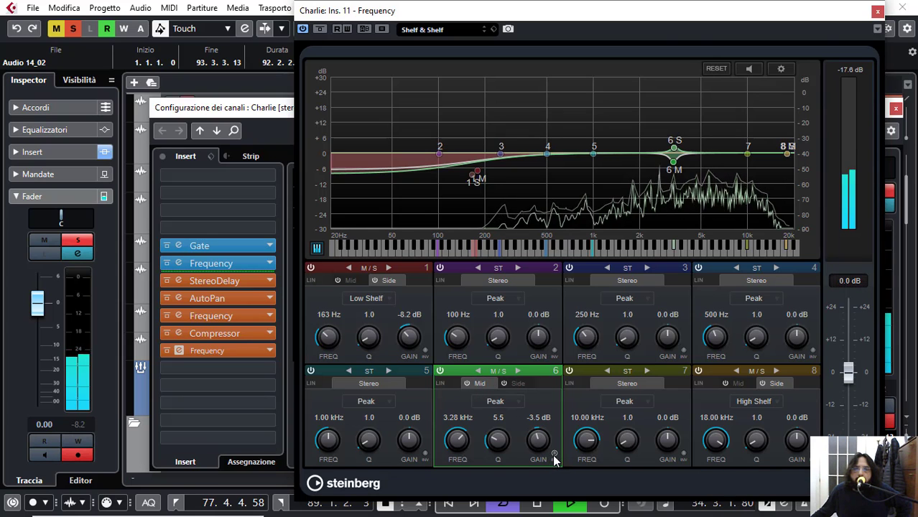
left_click(553, 455)
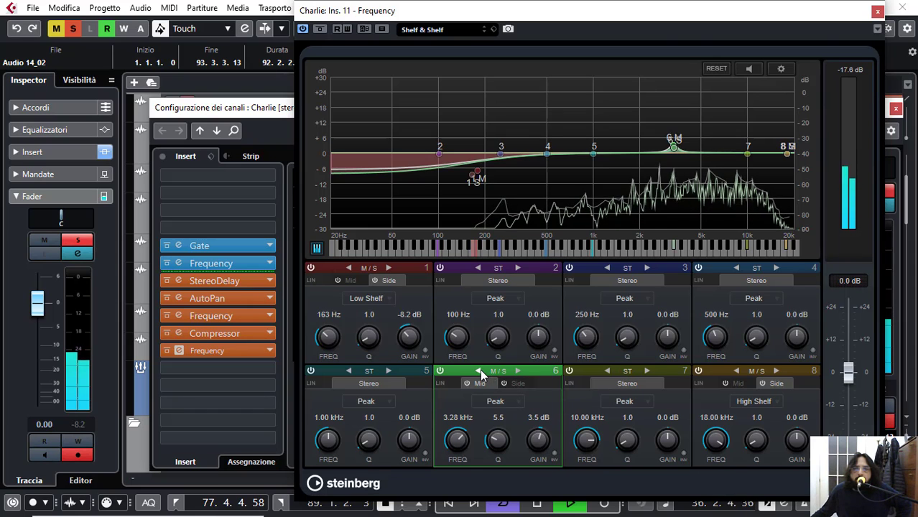
left_click(520, 384)
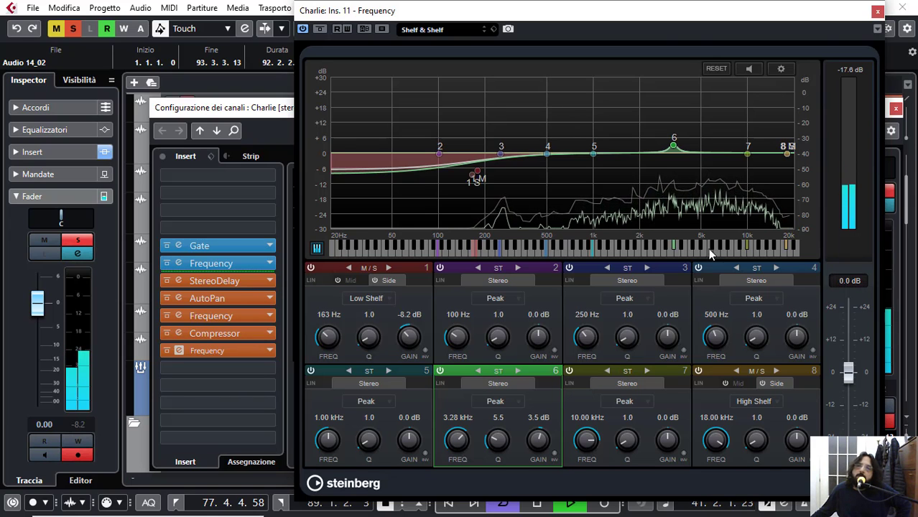
Set band 8's high shelf to 13.79 kHz, -7.4 dB for mid and 15.25 kHz, -4.5 dB for side.
mouse_move(787, 157)
left_click_drag(787, 157, 772, 175)
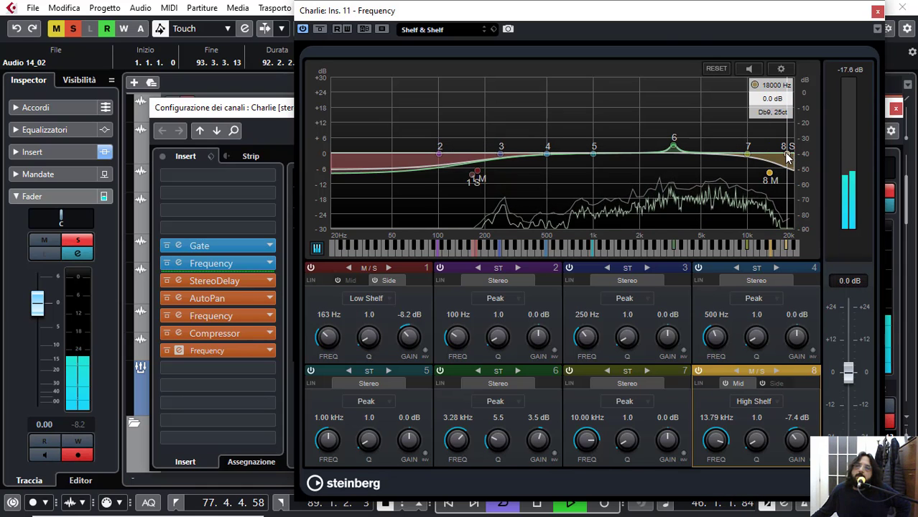
left_click_drag(787, 154, 757, 180)
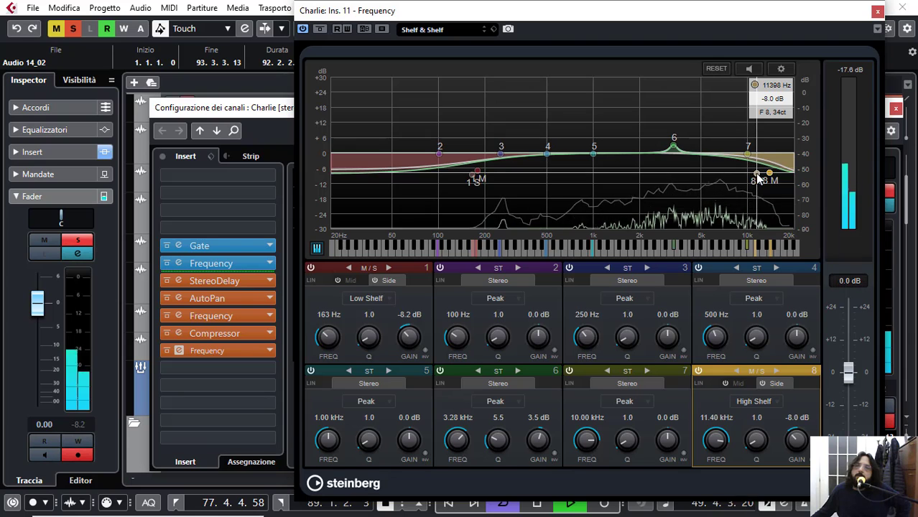
left_click_drag(757, 178, 778, 171)
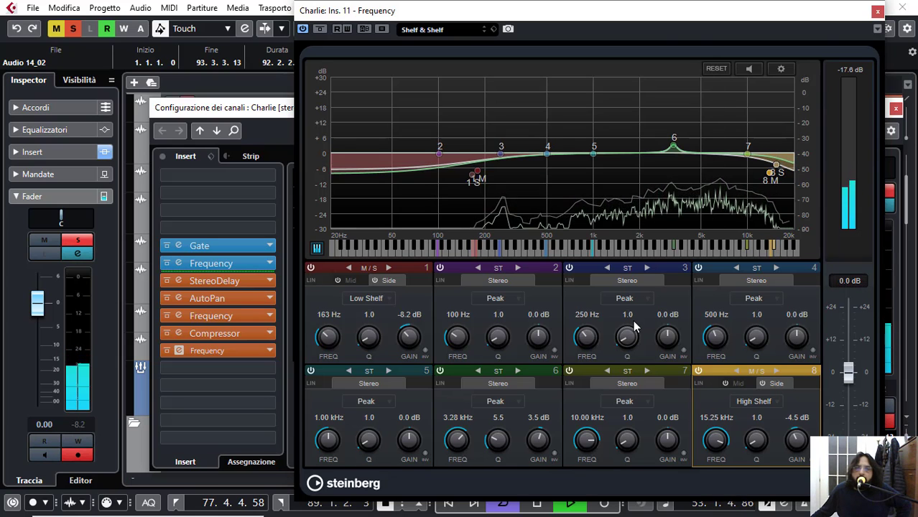
Set band 7 to mid/side with a mid peak at 9.05 kHz and -5.6 dB, and turn off its mid and side filters.
left_click(647, 370)
left_click(608, 369)
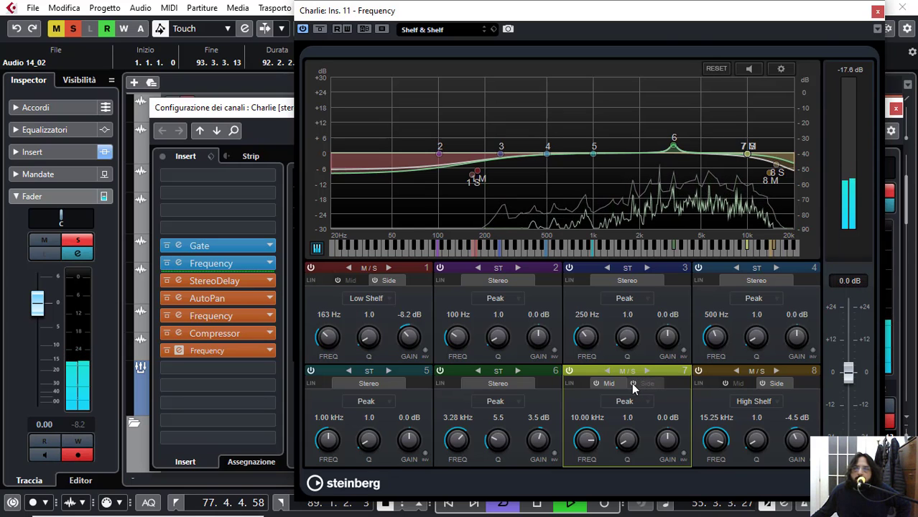
left_click(631, 383)
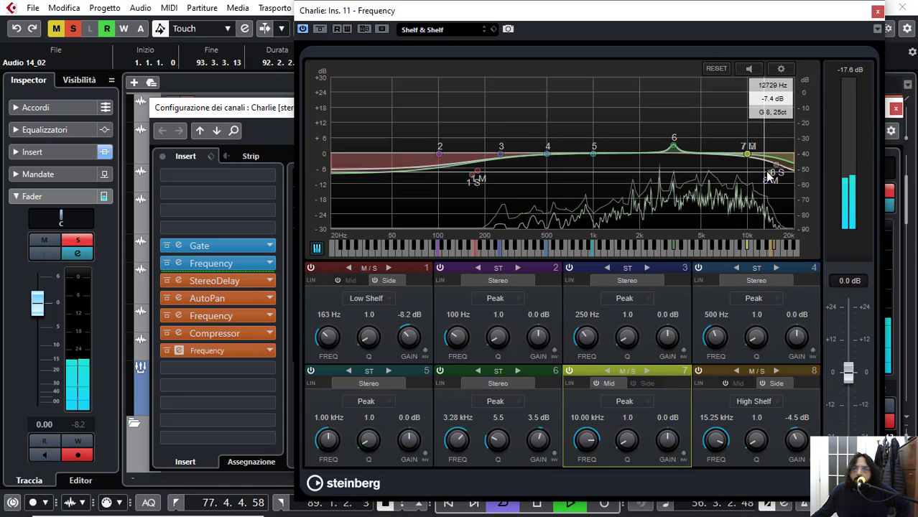
left_click_drag(748, 155, 745, 171)
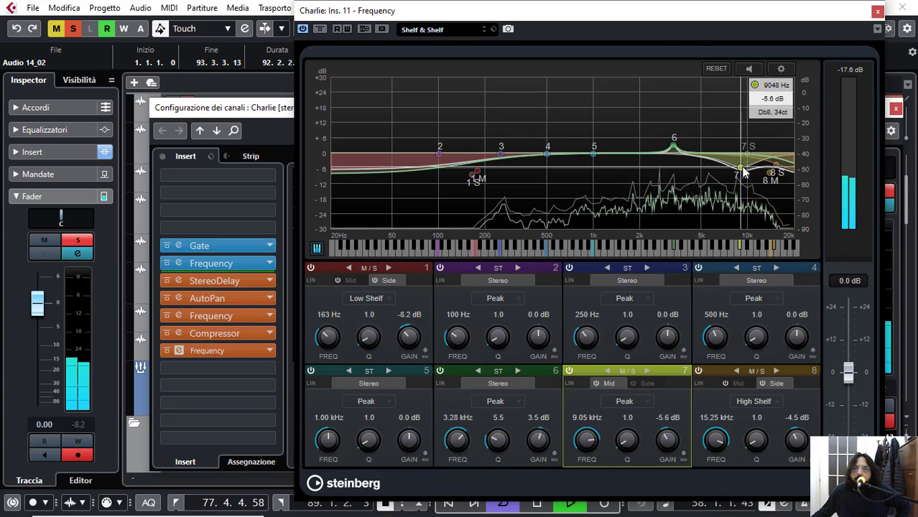
left_click(596, 383)
Enable band 7's side filter, sweep its peak across the spectrum, and set it to 9.51 kHz, 2.9 dB and Q 7.0.
left_click(639, 381)
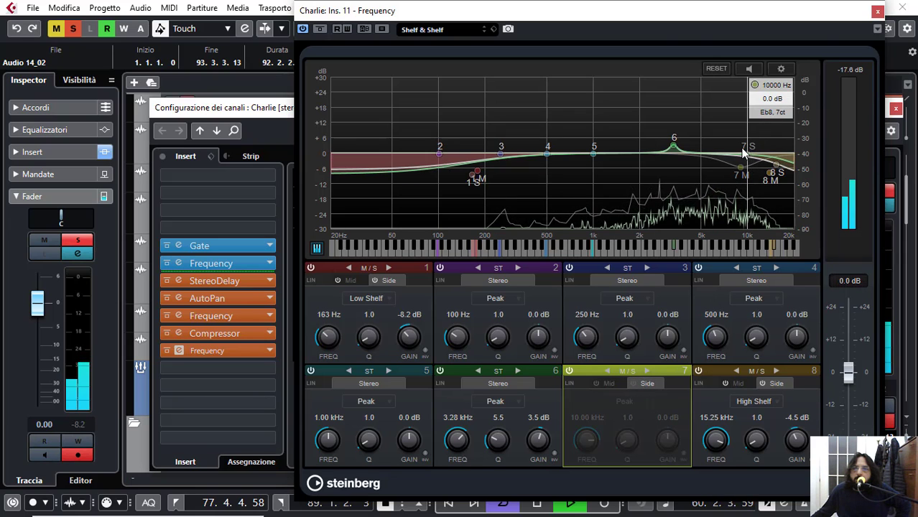
left_click_drag(752, 158, 721, 138)
left_click(633, 384)
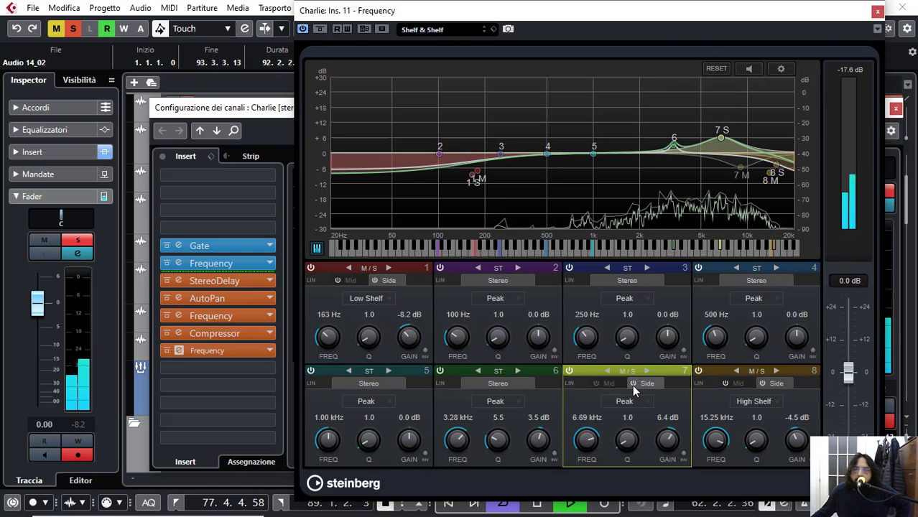
left_click_drag(728, 138, 621, 94)
left_click_drag(661, 97, 745, 150)
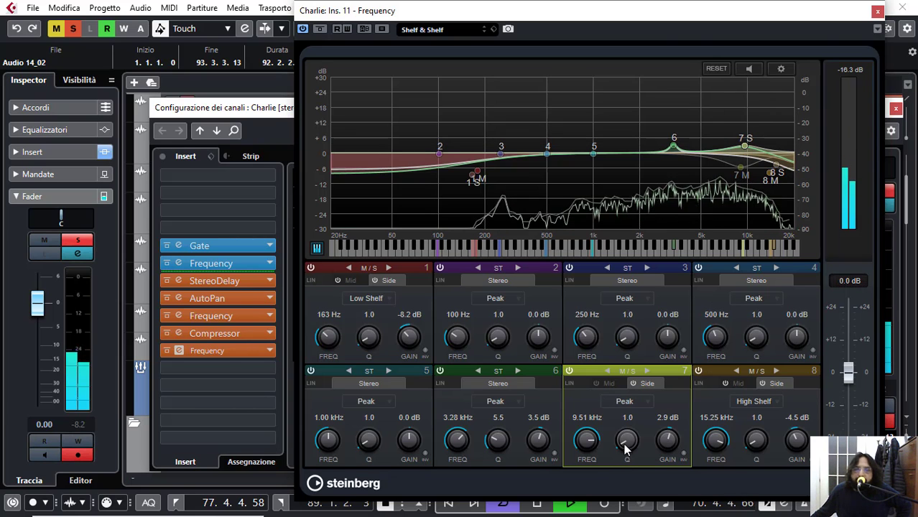
left_click_drag(625, 446, 650, 412)
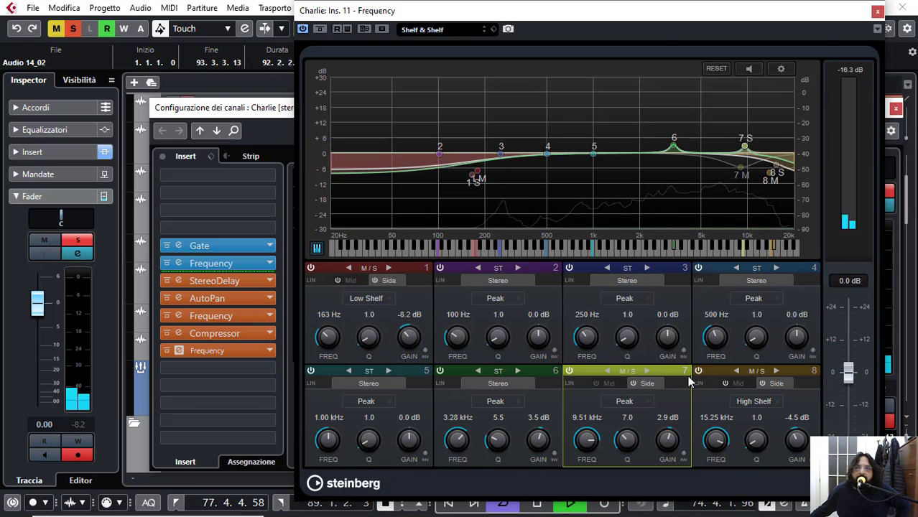
Close the Frequency editor and add a Compressor to Charlie's first empty insert slot after the last Frequency.
left_click(878, 12)
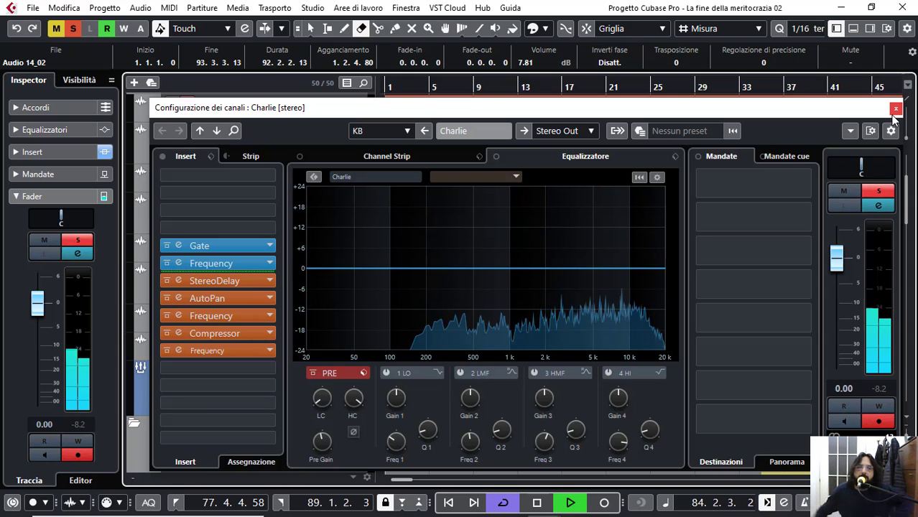
left_click(215, 368)
left_click(215, 369)
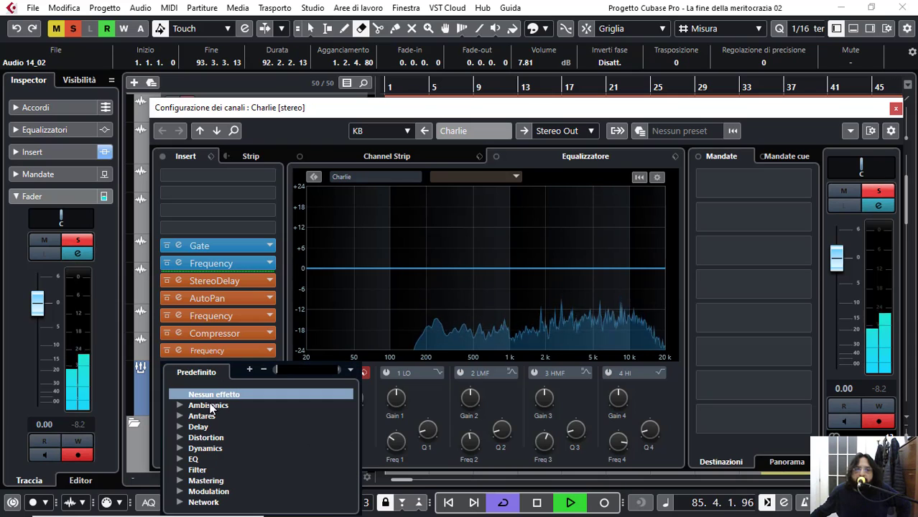
left_click(212, 447)
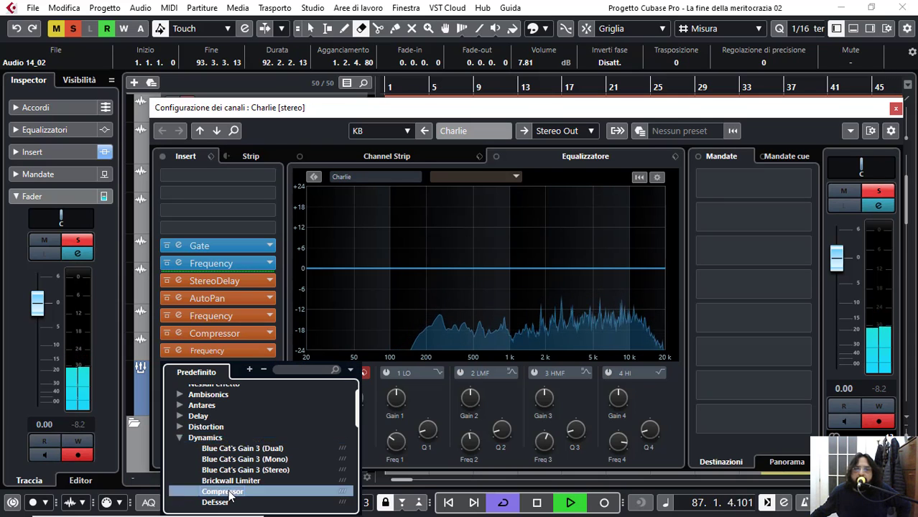
left_click(229, 493)
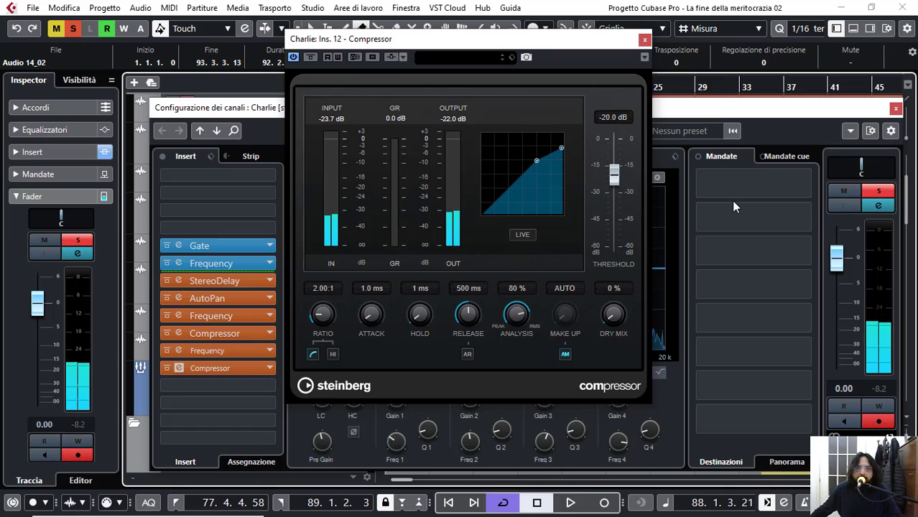
Turn off the new Compressor's automatic make-up, set the threshold to -40.1 dB and the make-up gain to 2.5 dB.
left_click_drag(615, 173, 617, 139)
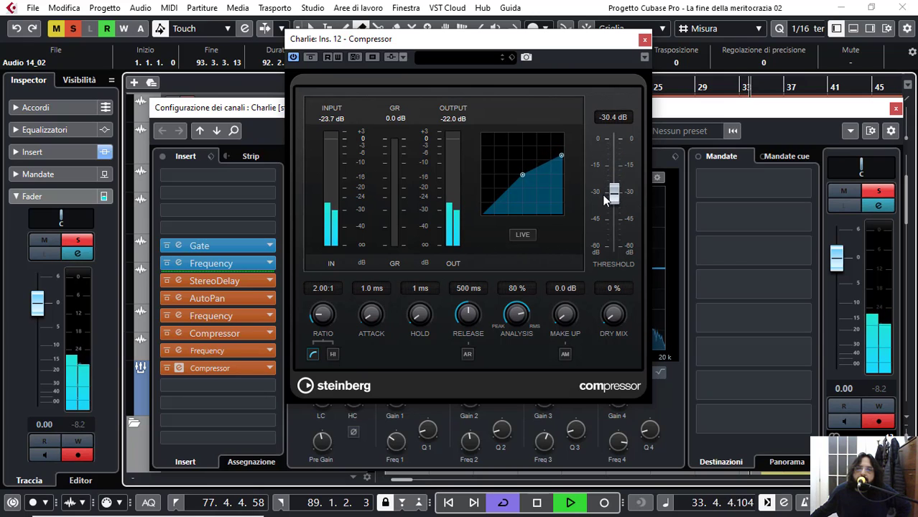
left_click_drag(603, 198, 599, 206)
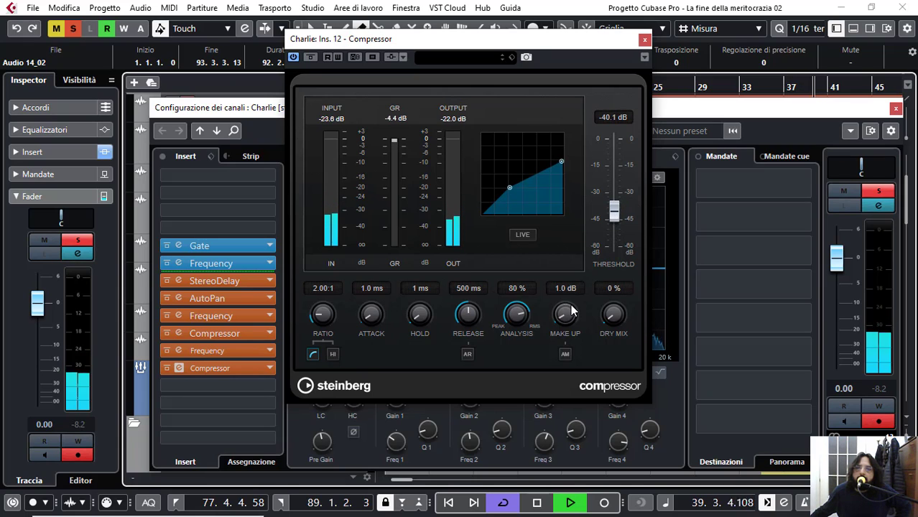
left_click_drag(571, 298, 575, 305)
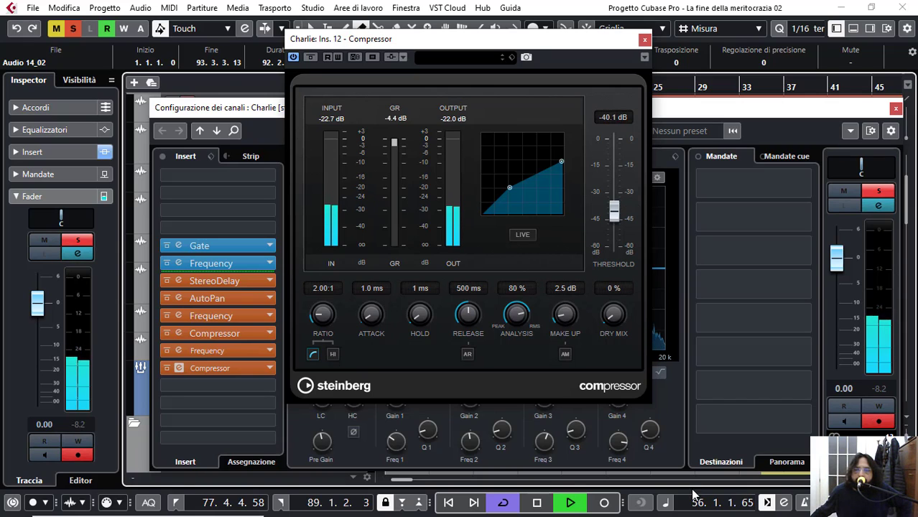
Move playback back a few bars, readjust the Compressor to a -28.5 dB threshold and 2.3 dB make-up, and close its editor.
scroll(697, 506, "down", 1)
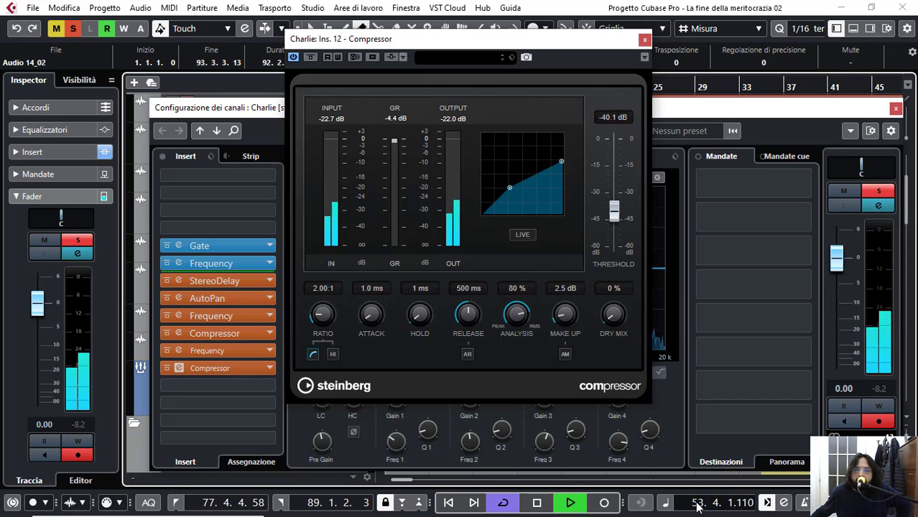
scroll(697, 507, "down", 2)
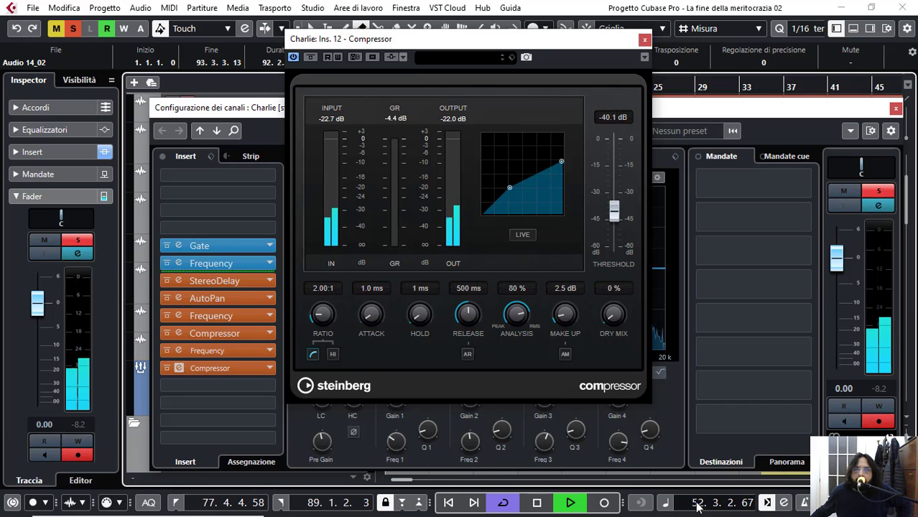
left_click_drag(615, 225, 614, 122)
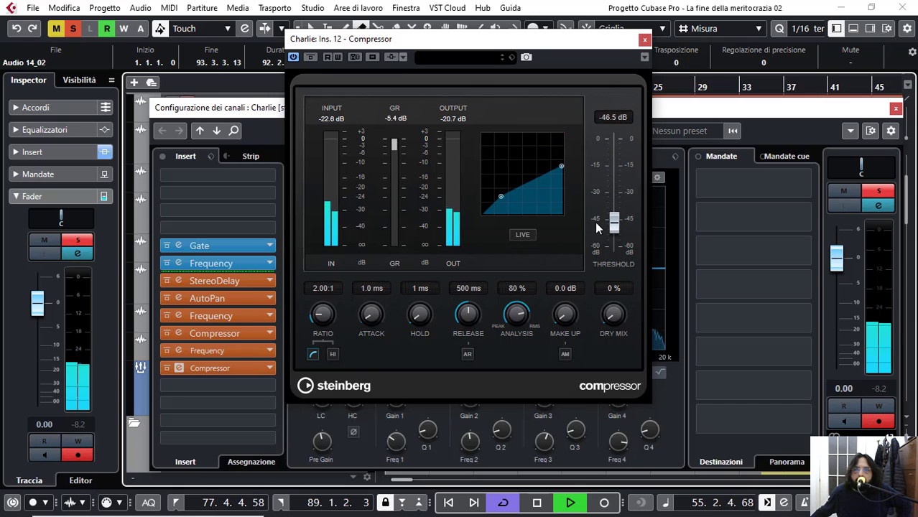
left_click_drag(608, 212, 615, 194)
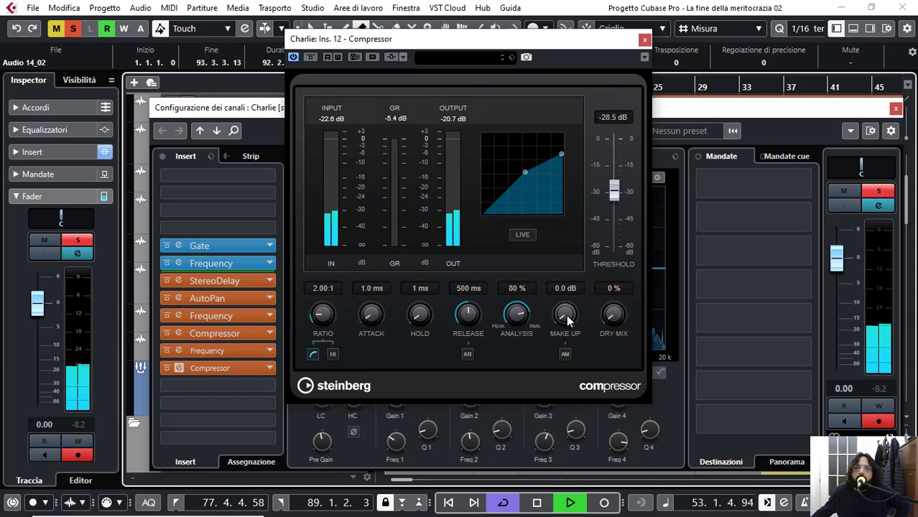
left_click_drag(566, 315, 572, 307)
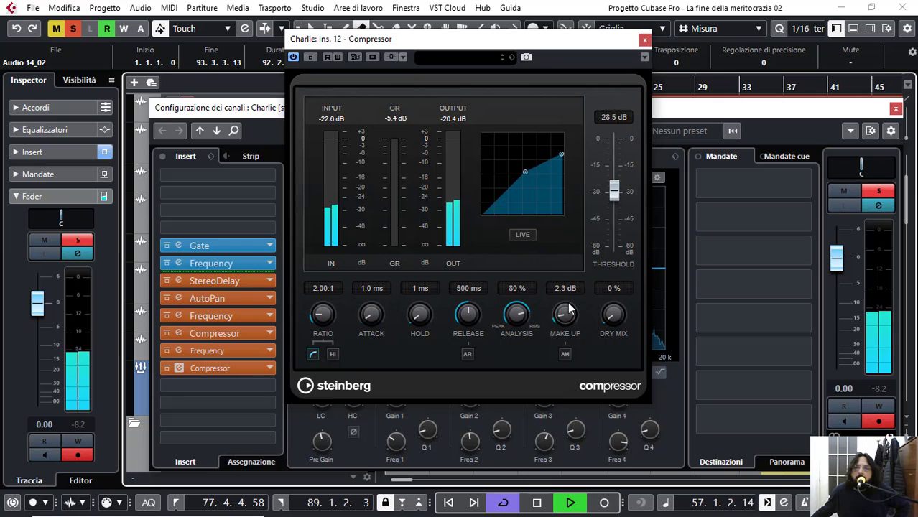
left_click(644, 41)
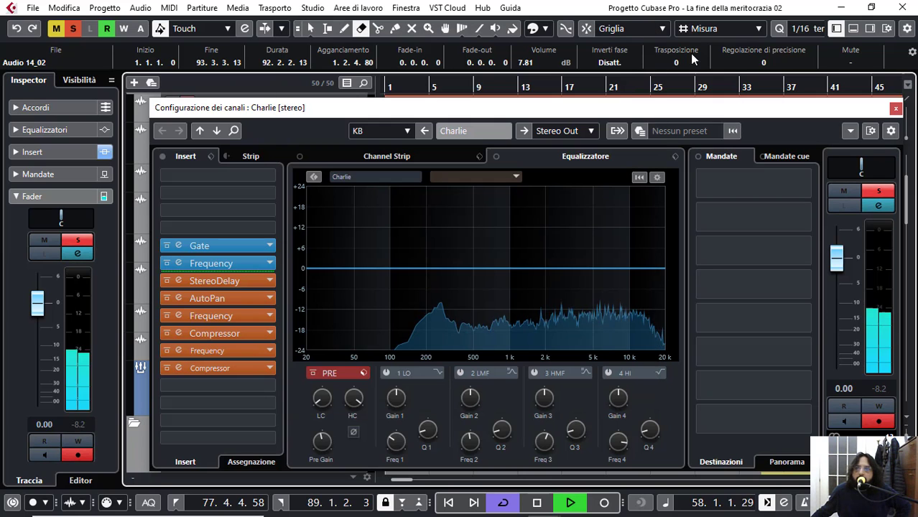
left_click(895, 110)
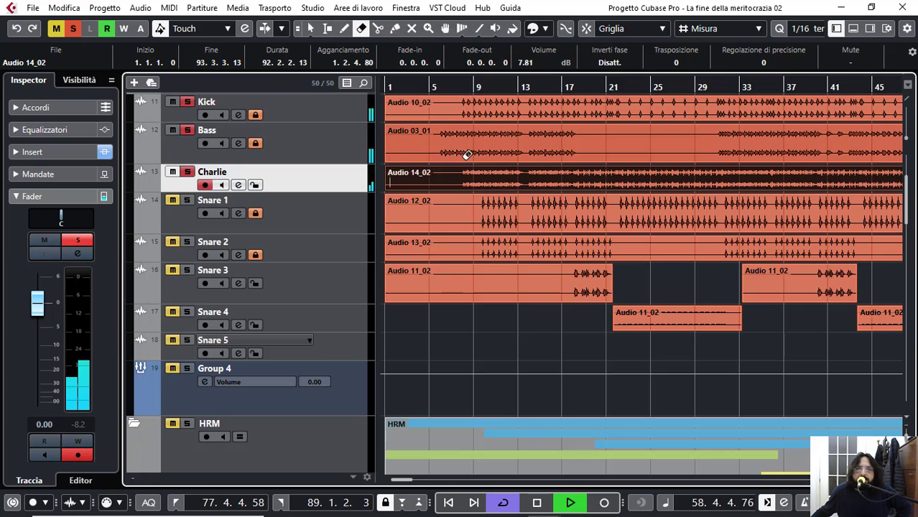
left_click(423, 83)
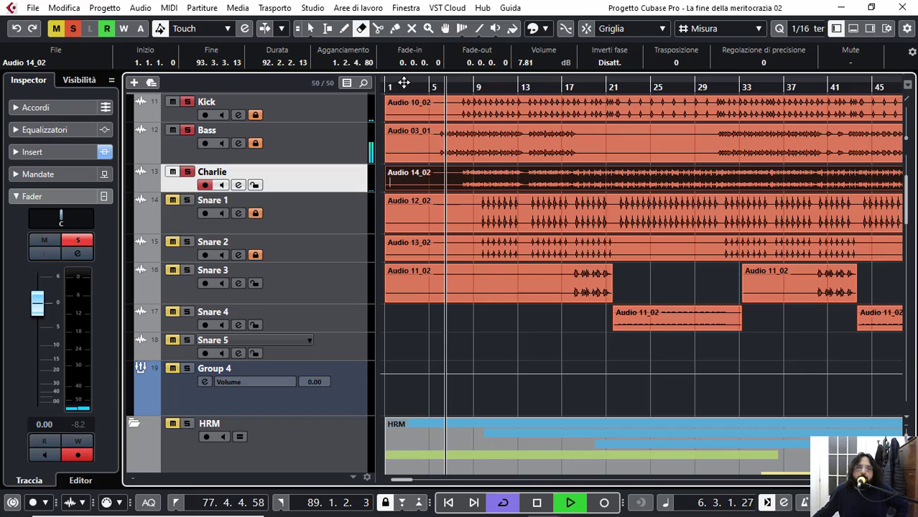
scroll(143, 265, "down", 4)
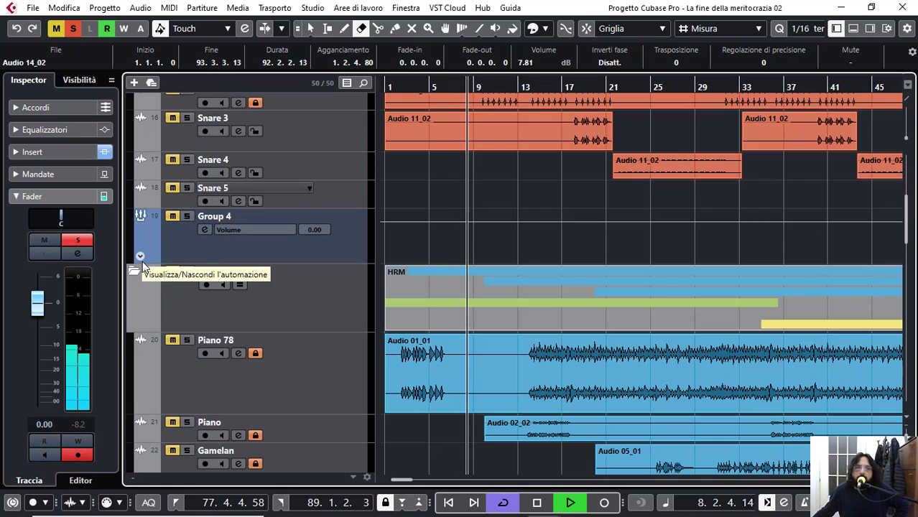
left_click(171, 340)
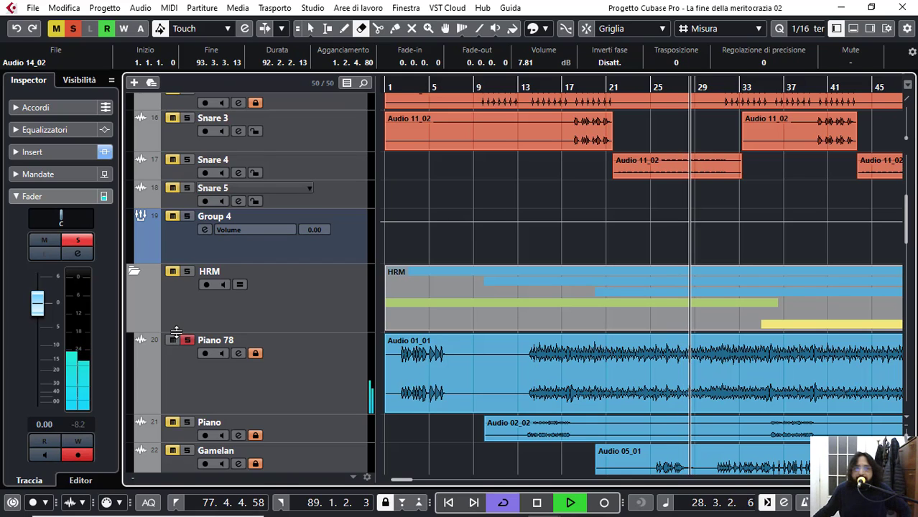
scroll(146, 316, "up", 4)
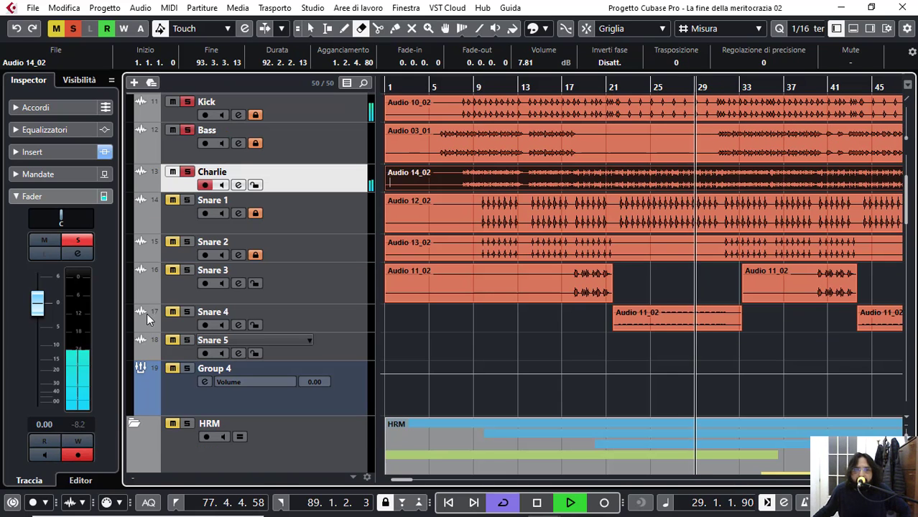
left_click(240, 185)
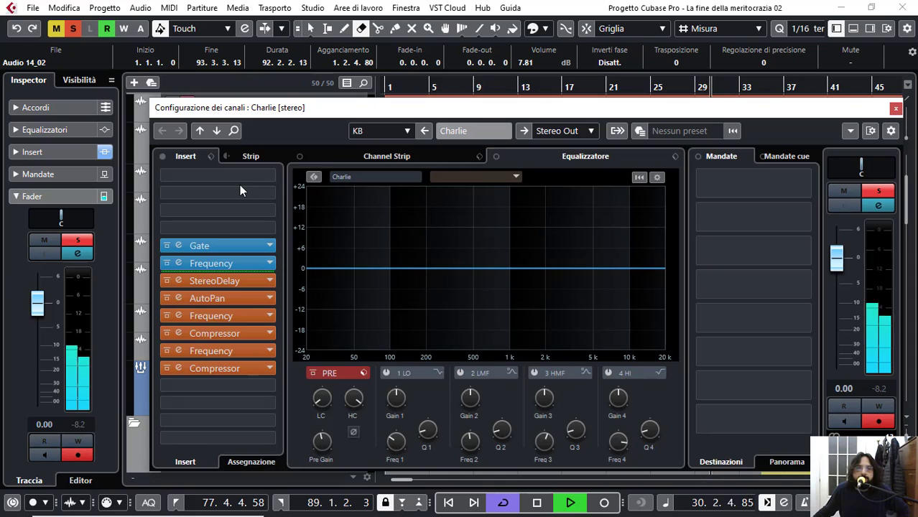
left_click(162, 159)
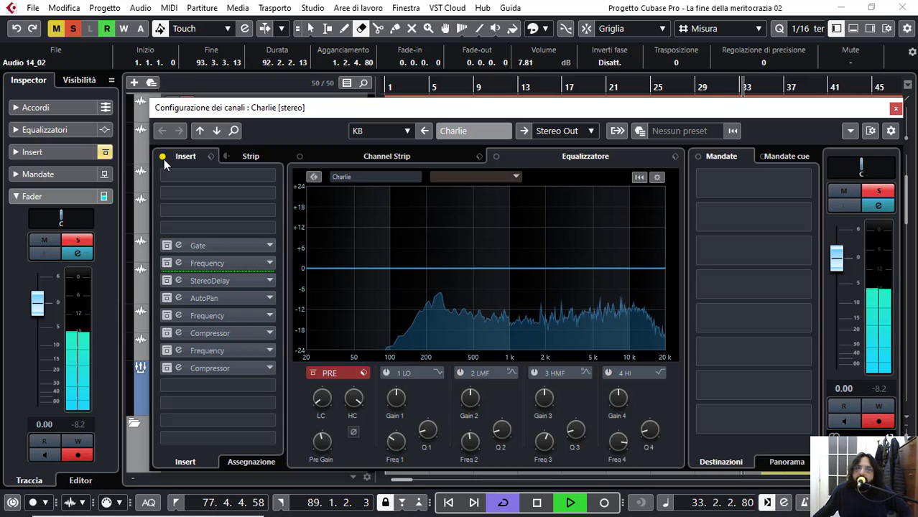
left_click(164, 159)
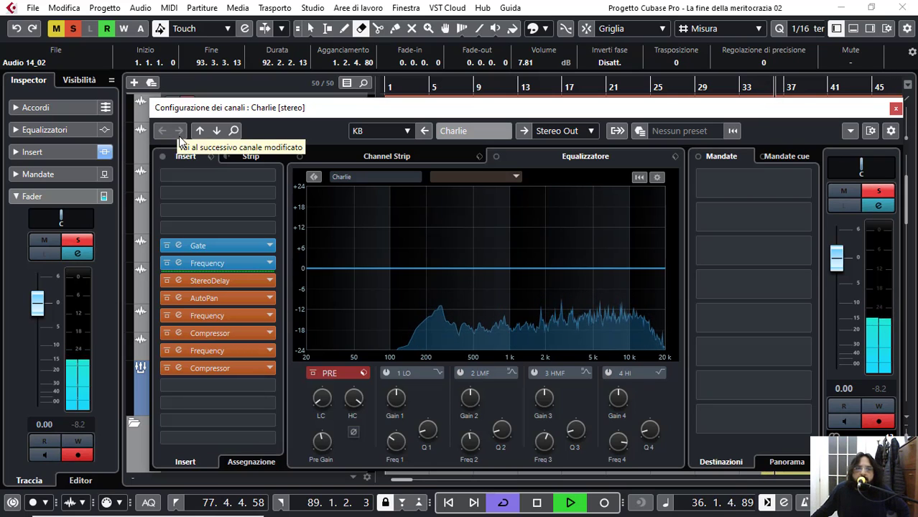
Bypass all of Charlie's inserts again, and reactivate them one by one from the Gate through the last Compressor while listening.
left_click(163, 157)
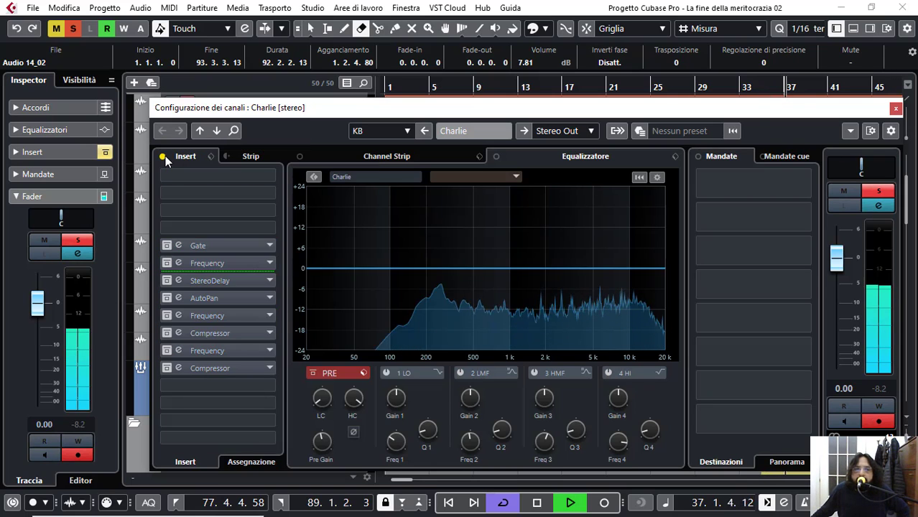
left_click(166, 245)
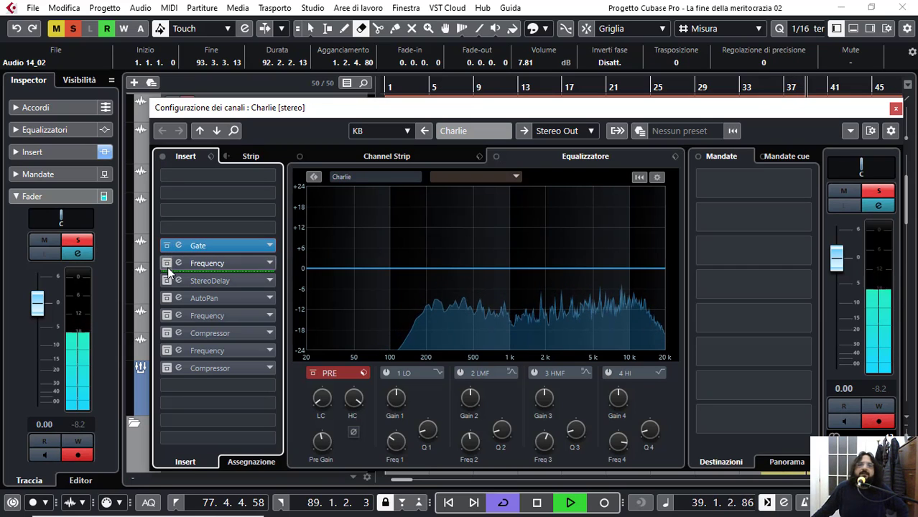
left_click(169, 264)
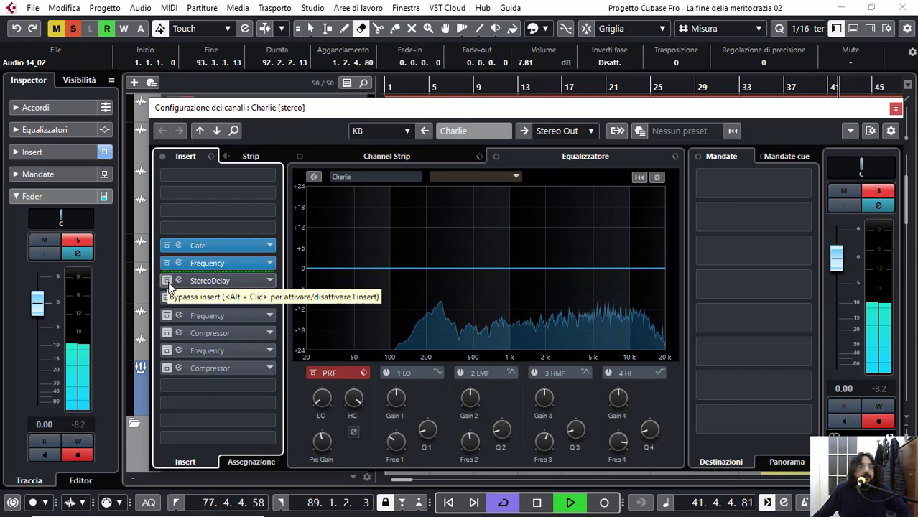
left_click(169, 282)
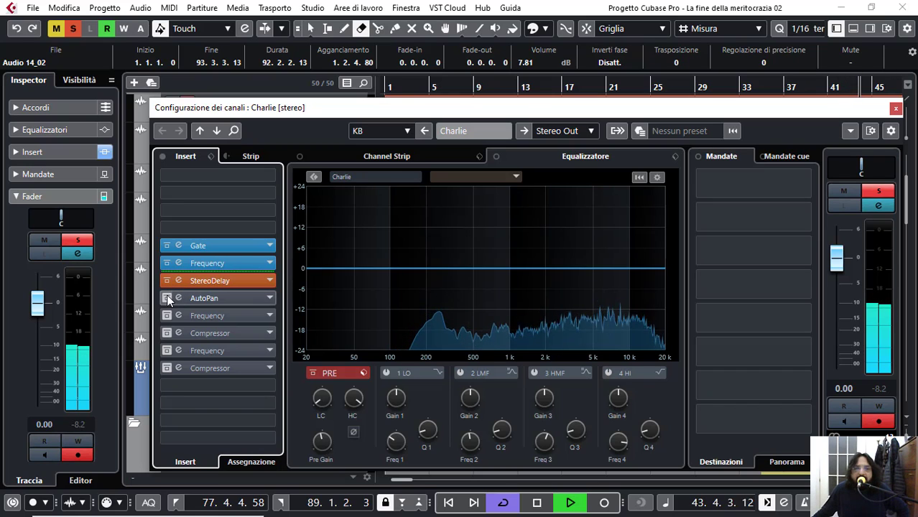
left_click(168, 298)
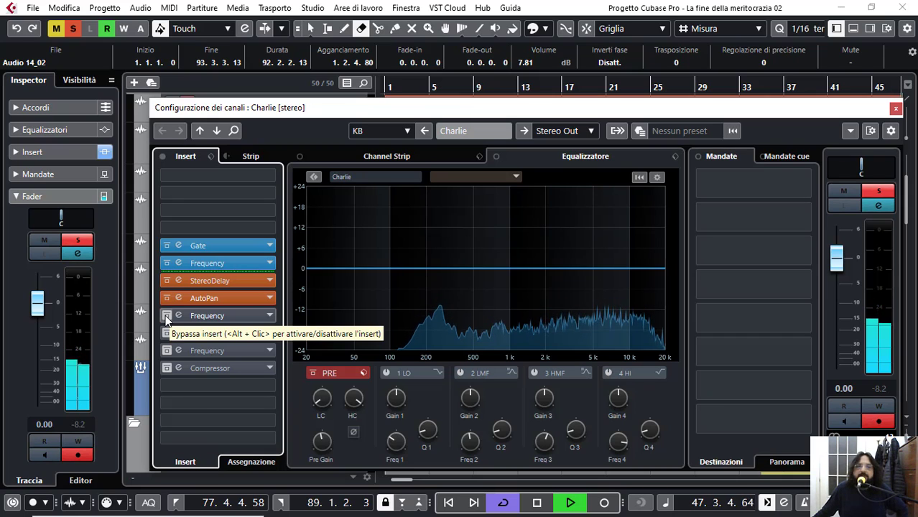
left_click(166, 316)
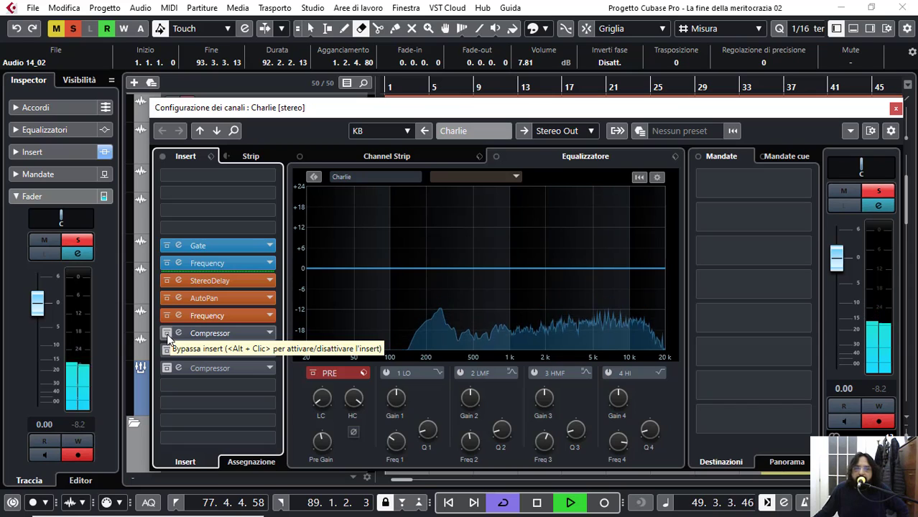
left_click(167, 334)
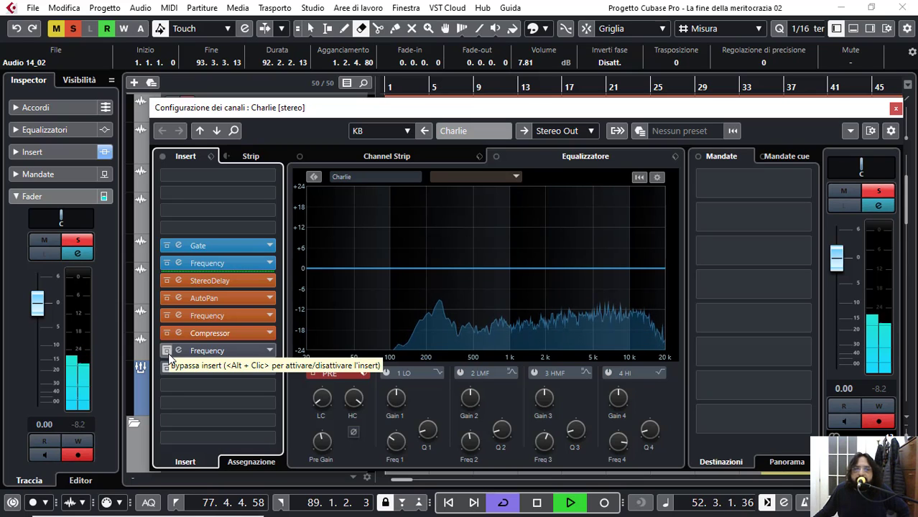
left_click(168, 353)
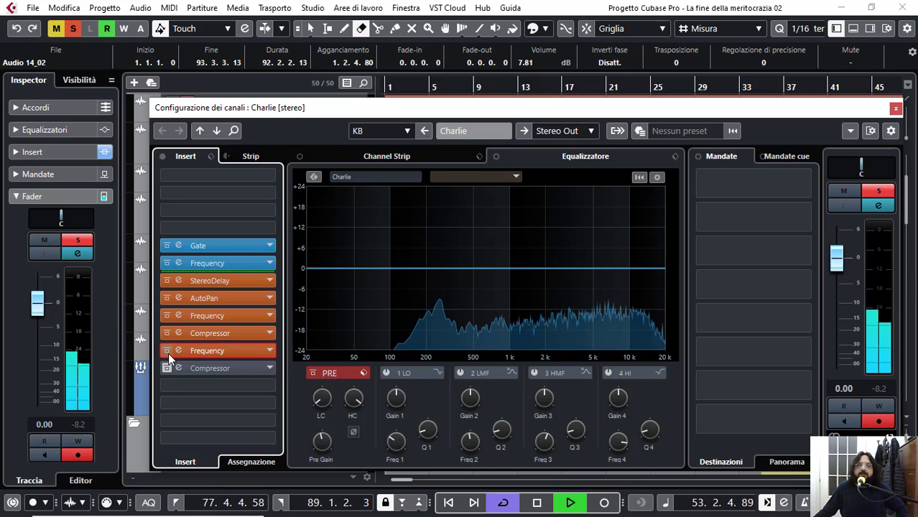
left_click(167, 367)
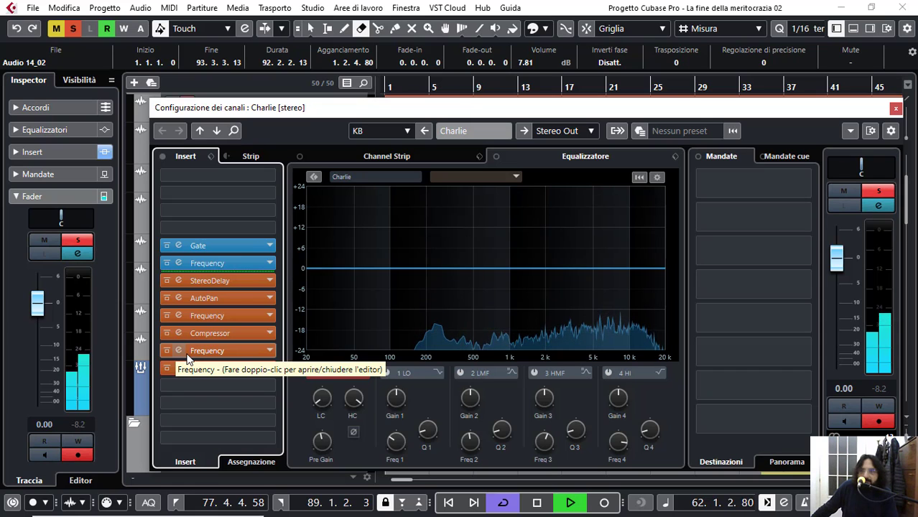
left_click(896, 110)
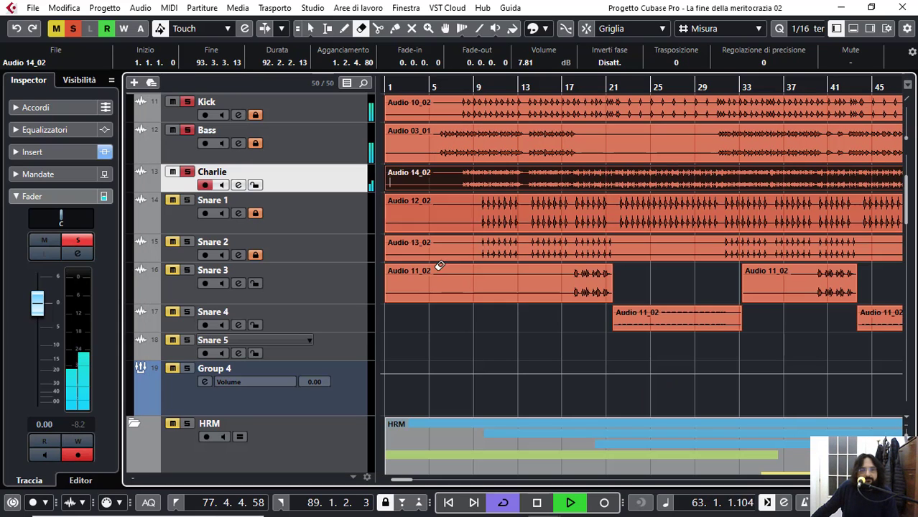
scroll(147, 312, "down", 3)
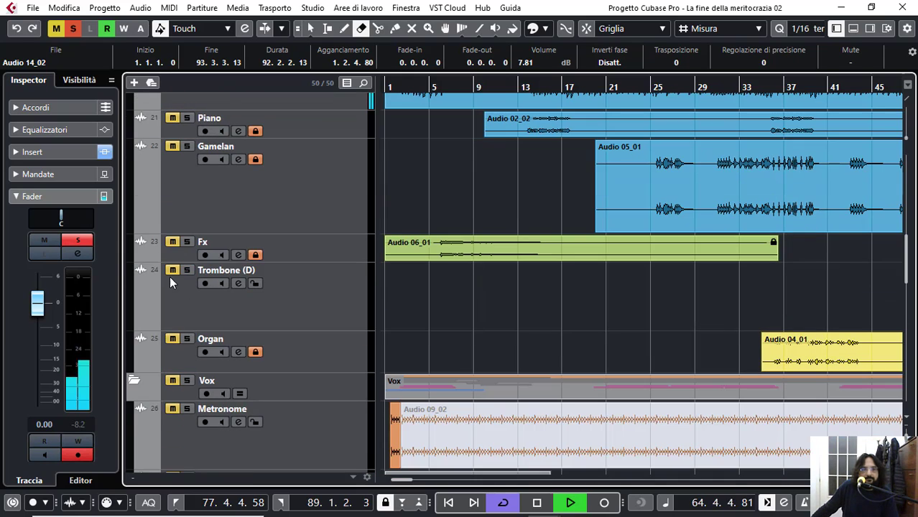
left_click(180, 292)
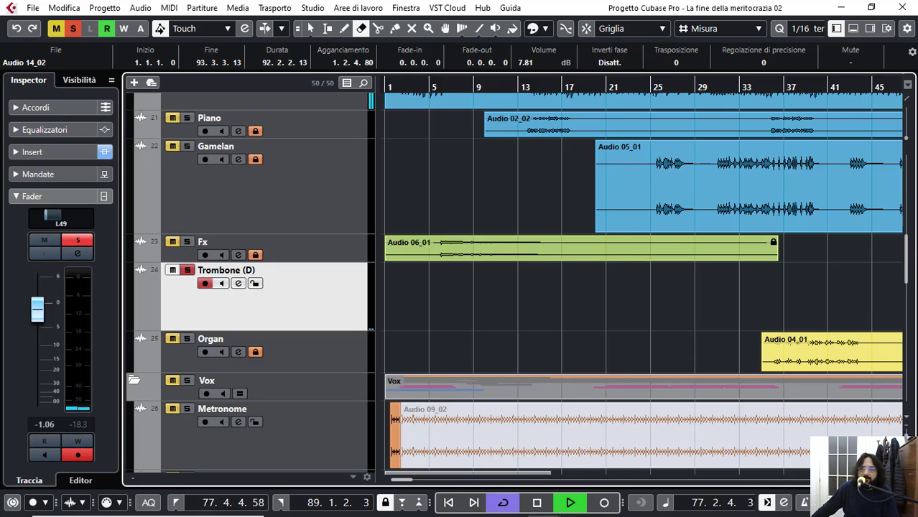
key("g")
key("g")
key("g")
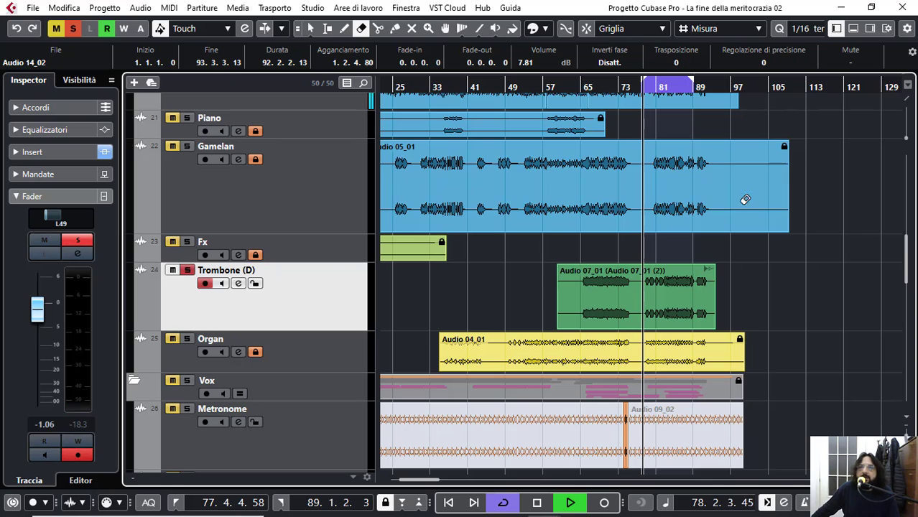
left_click_drag(622, 91, 623, 93)
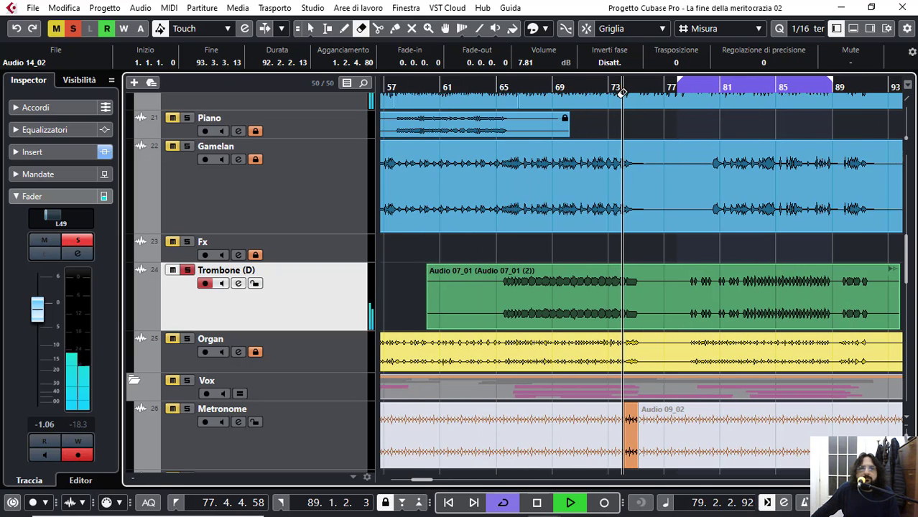
Check the channel settings of Piano 78 and Trombone (D) against each other, and turn off cycle playback.
scroll(174, 192, "up", 2)
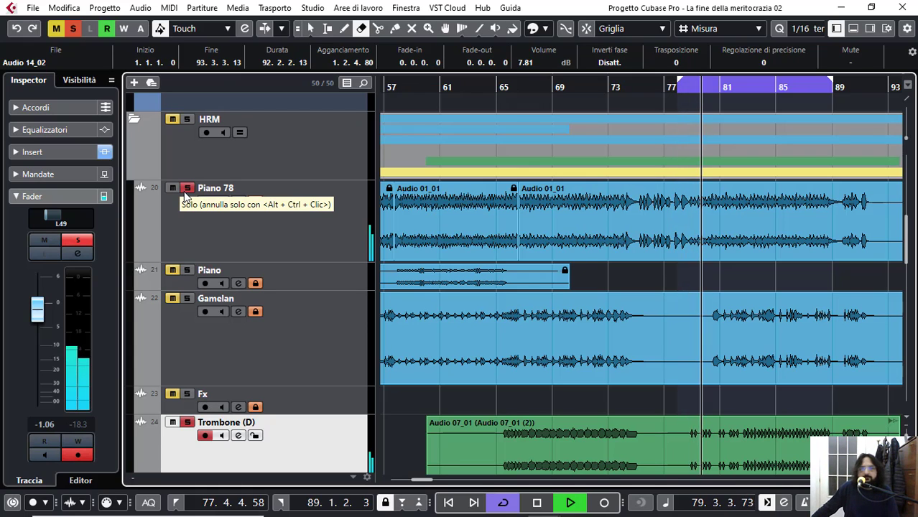
left_click(199, 224)
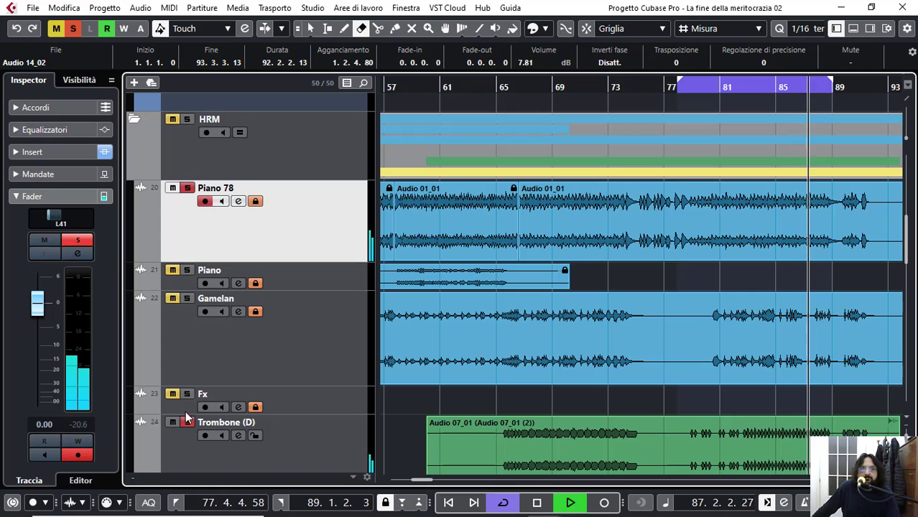
left_click(179, 448)
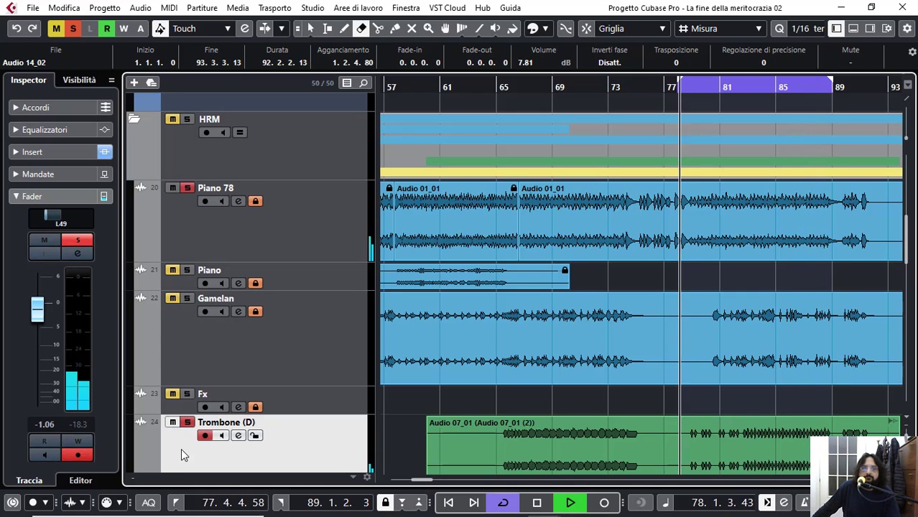
left_click(503, 503)
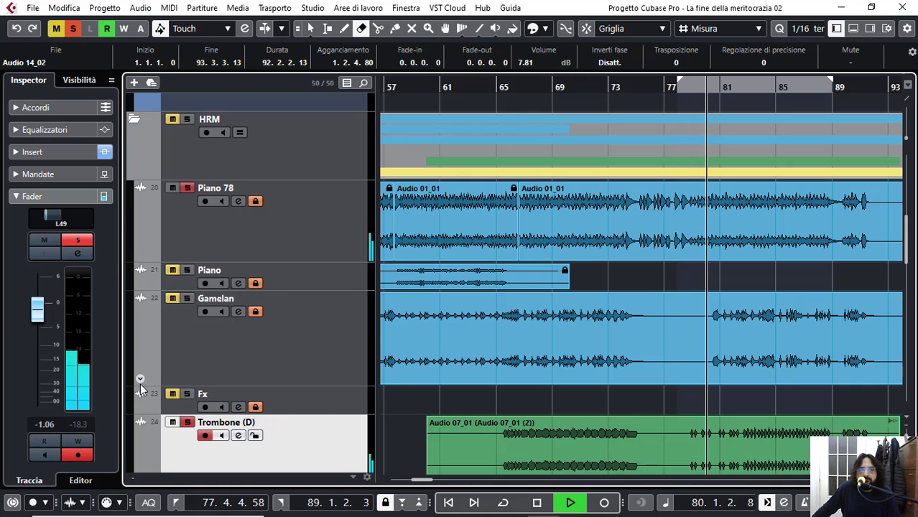
Look through the lower tracks, return to the drum tracks, and restart playback from about bar 40.
scroll(146, 314, "down", 2)
scroll(146, 314, "down", 1)
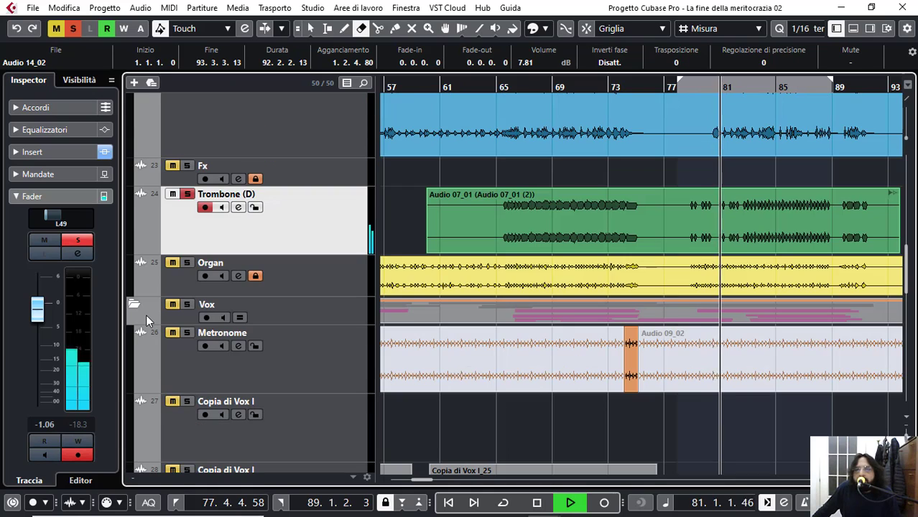
scroll(146, 314, "down", 1)
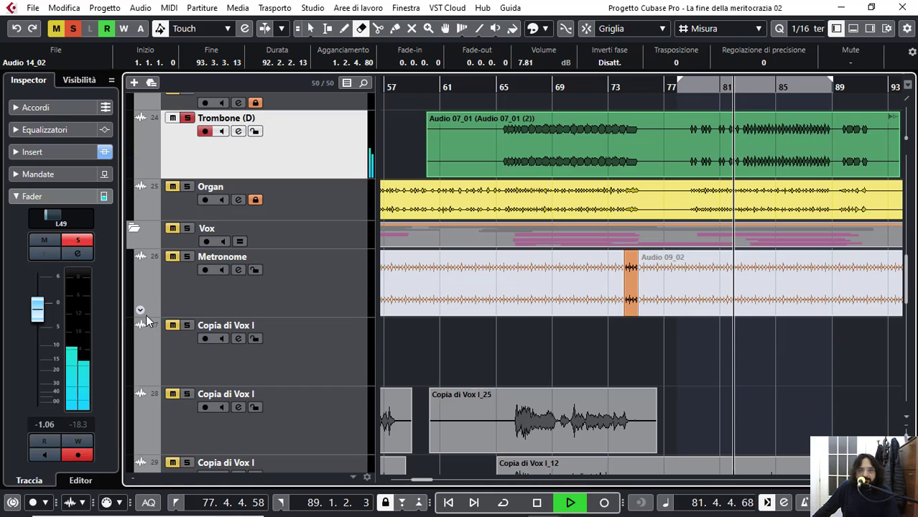
scroll(146, 314, "down", 1)
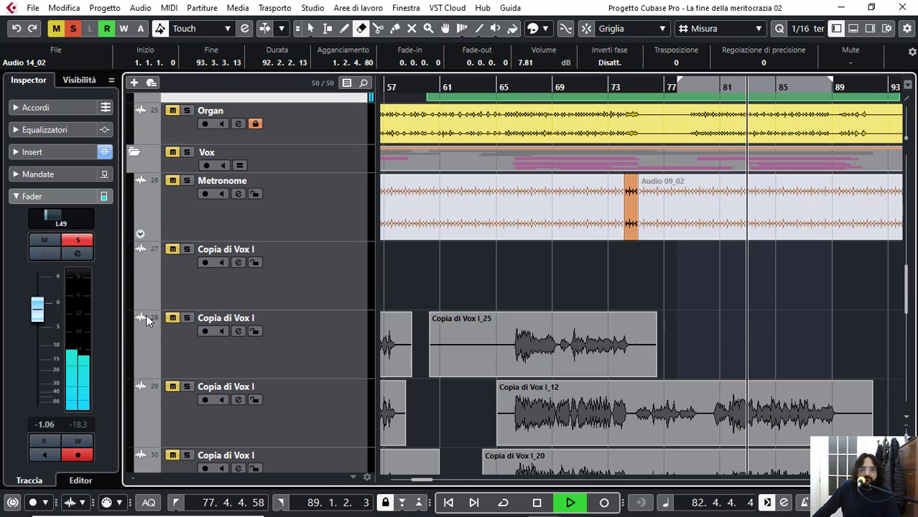
scroll(146, 314, "down", 3)
scroll(146, 314, "up", 8)
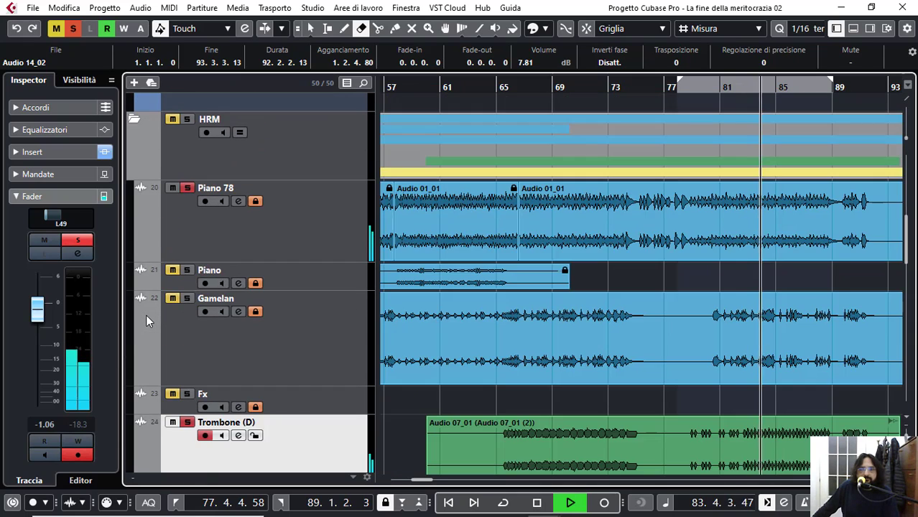
scroll(146, 314, "up", 2)
scroll(146, 314, "up", 2)
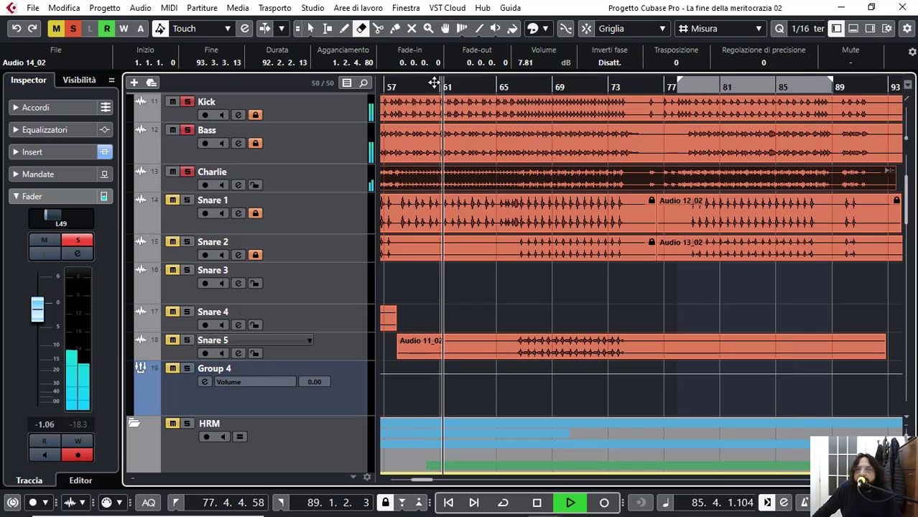
left_click_drag(434, 84, 367, 85)
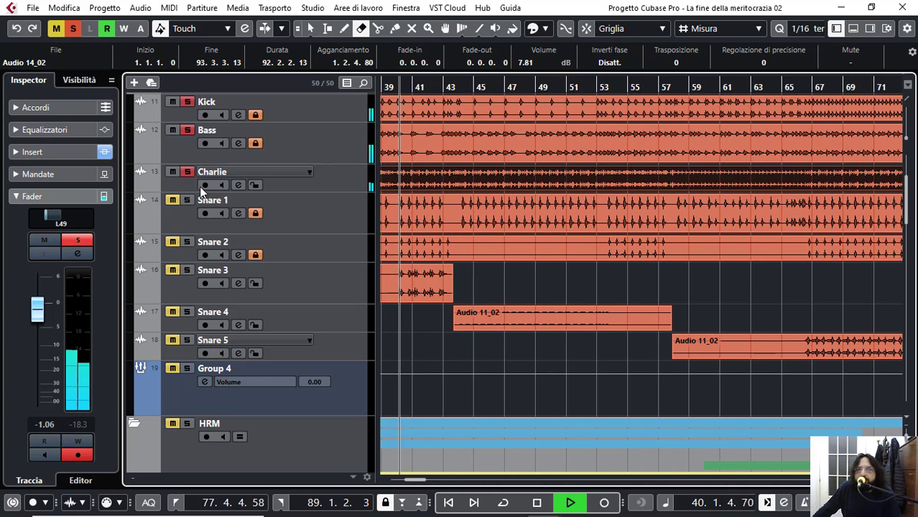
Unmute and solo the Snare 1 track and lower its volume to -6.95 dB.
left_click(187, 218)
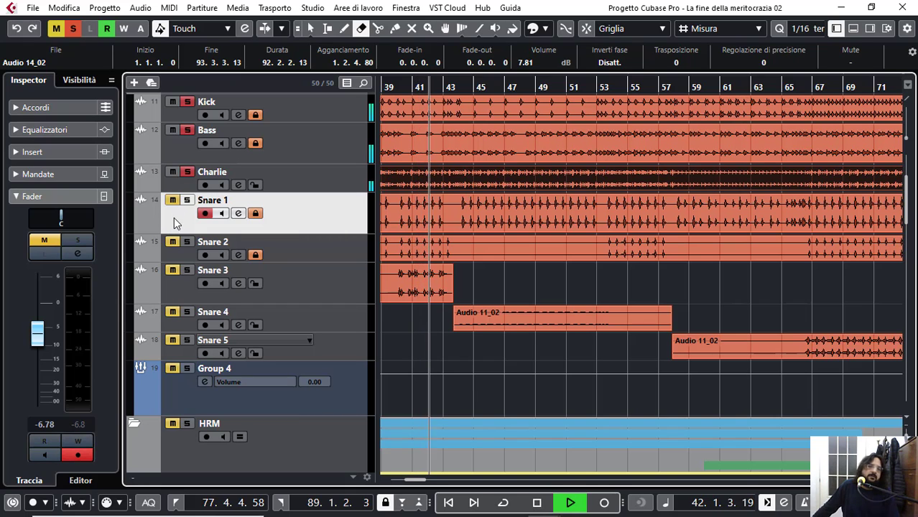
left_click(186, 200)
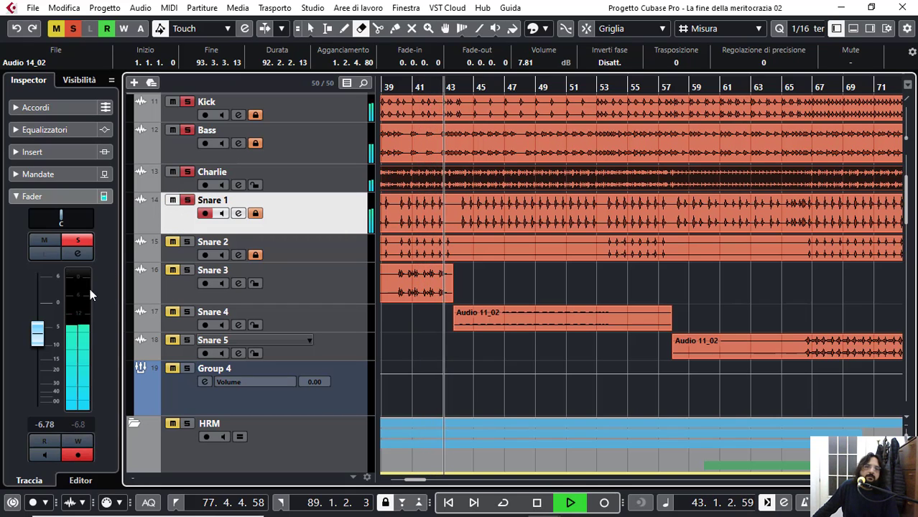
mouse_move(37, 334)
left_mouse_down()
mouse_move(43, 371)
mouse_move(47, 340)
left_mouse_up()
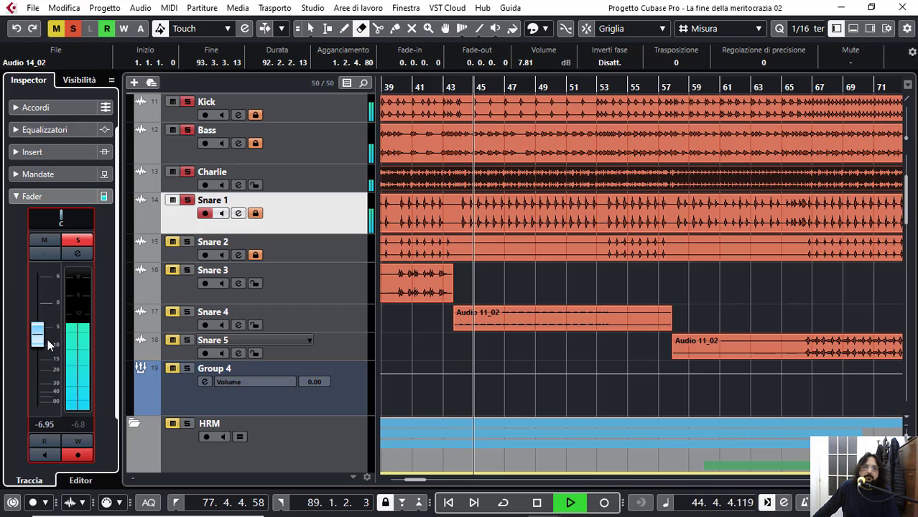
Unmute and solo Snare 2, play from about bar 33, and set its volume to -11.3 dB and its pan to R43.
left_click(186, 243)
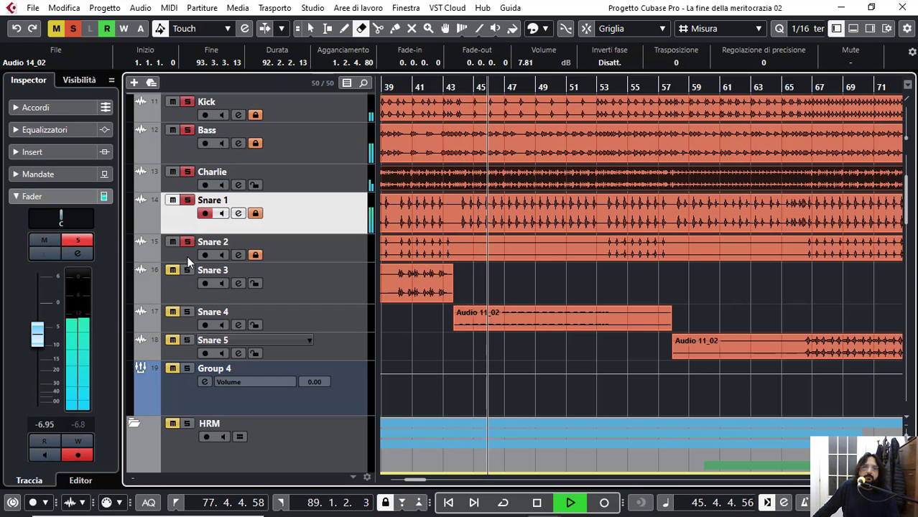
left_click(179, 256)
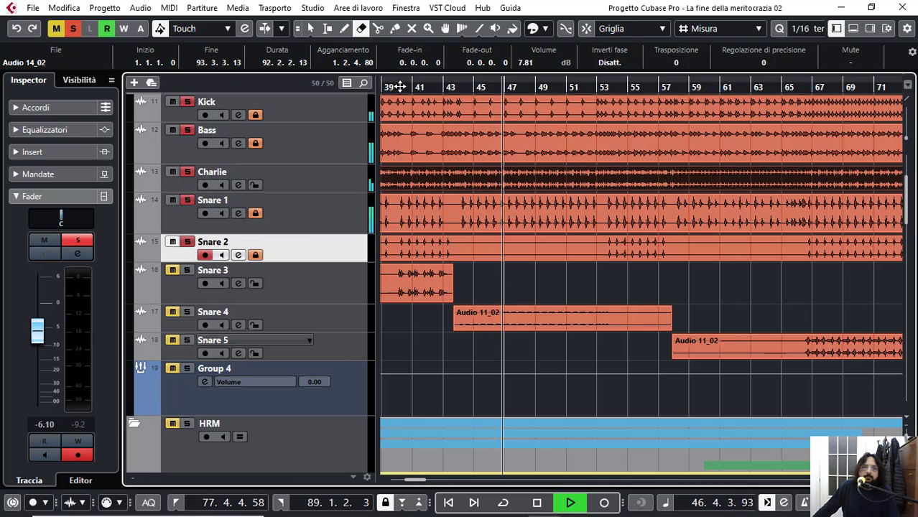
scroll(400, 86, "left", 5)
left_click(441, 93)
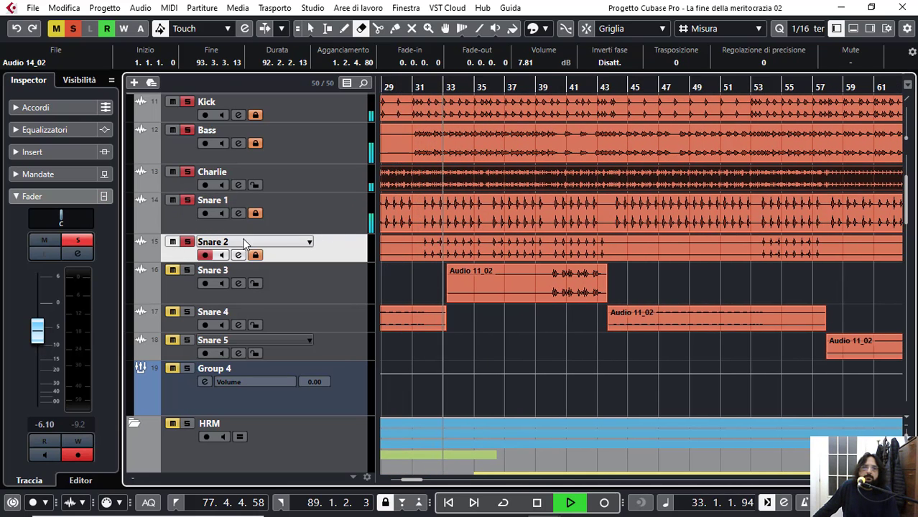
left_click_drag(30, 338, 52, 363)
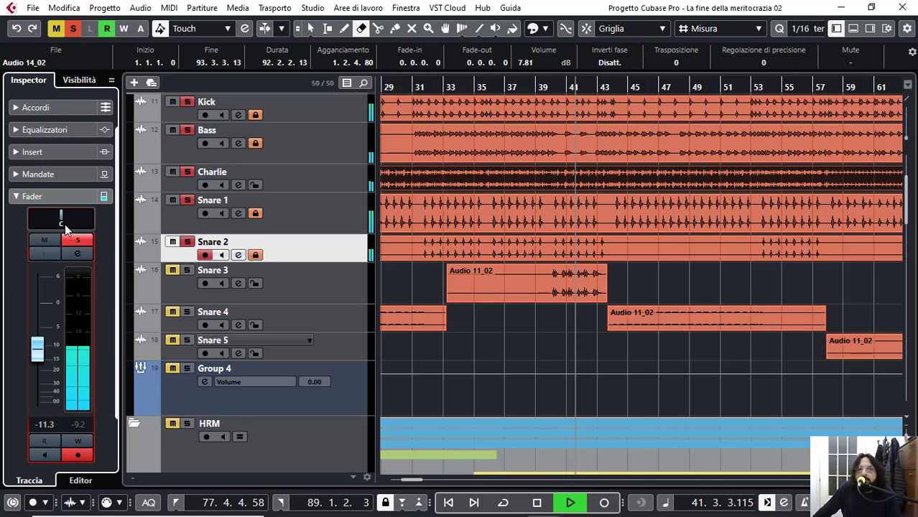
left_click_drag(61, 214, 126, 203)
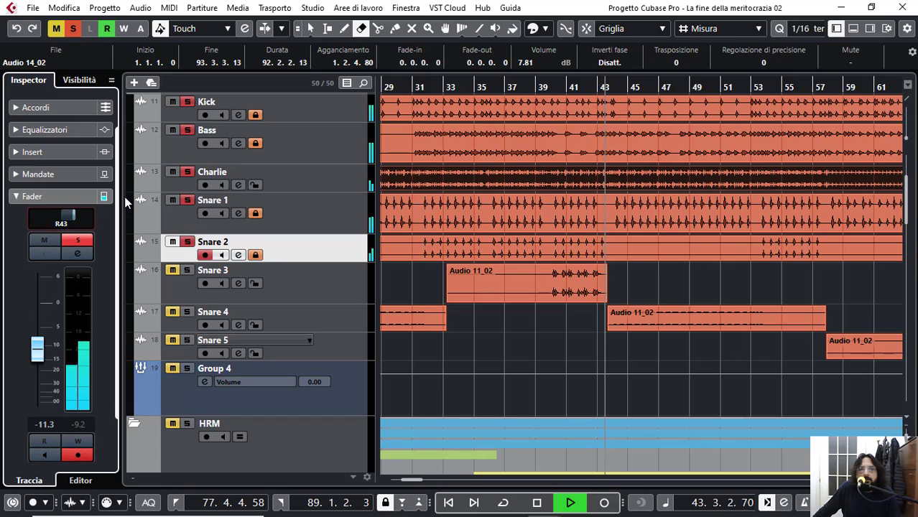
Turn off Snare 1's solo, replay from about bar 31, and set Snare 2's volume to -5.30 dB and pan to L34.
left_click(186, 200)
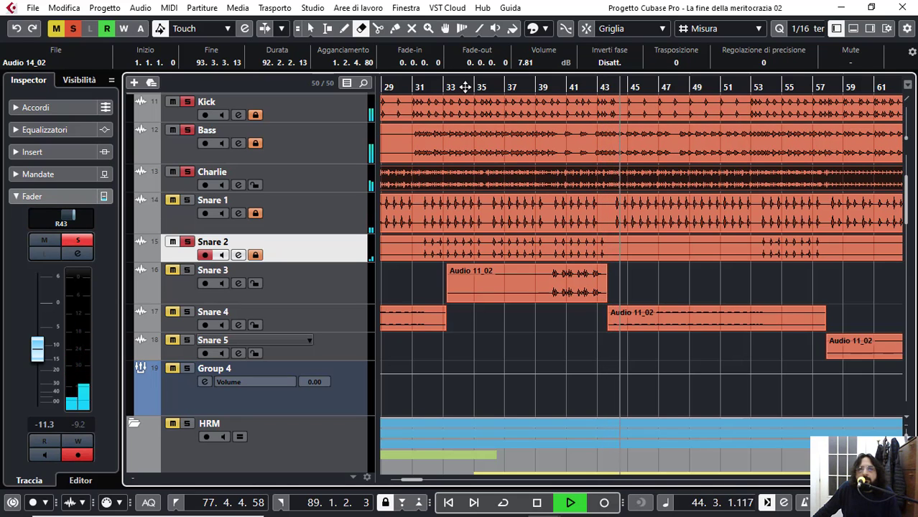
left_click_drag(466, 87, 408, 88)
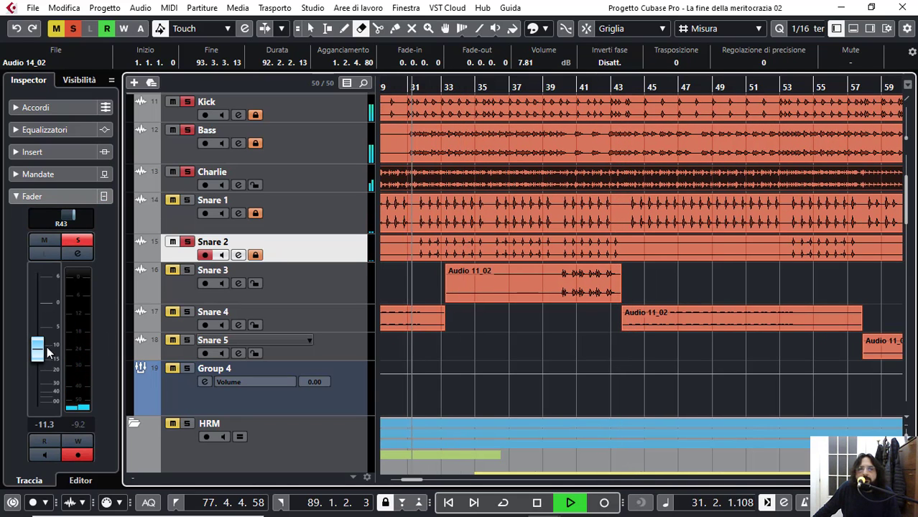
mouse_move(37, 350)
left_mouse_down()
mouse_move(38, 327)
mouse_move(38, 335)
left_mouse_up()
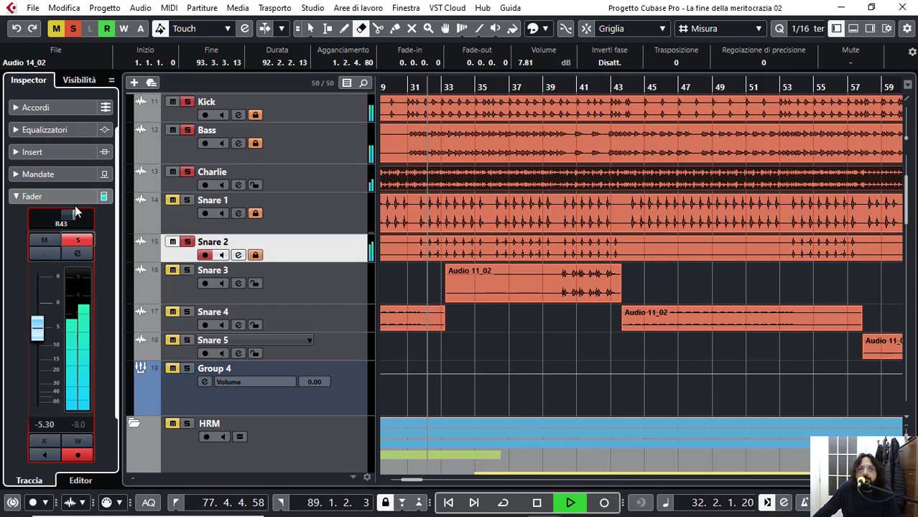
left_click_drag(74, 210, 61, 210)
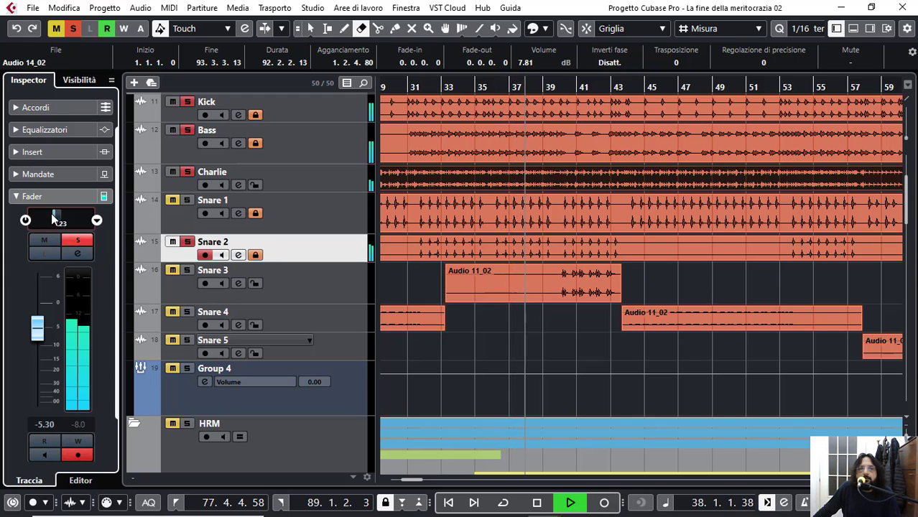
left_click_drag(53, 214, 45, 214)
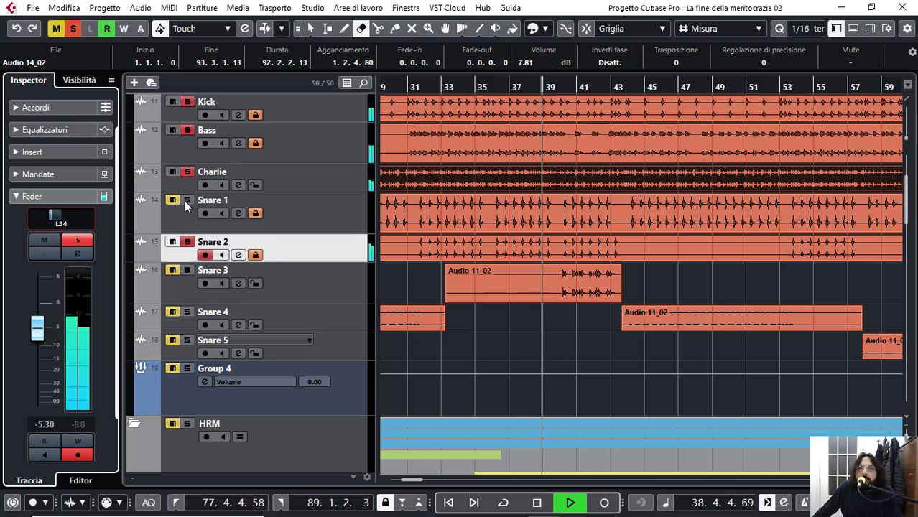
Solo Snare 1 again, replay from about bar 31, and pan Snare 2 to R68.
left_click(186, 201)
left_click(442, 86)
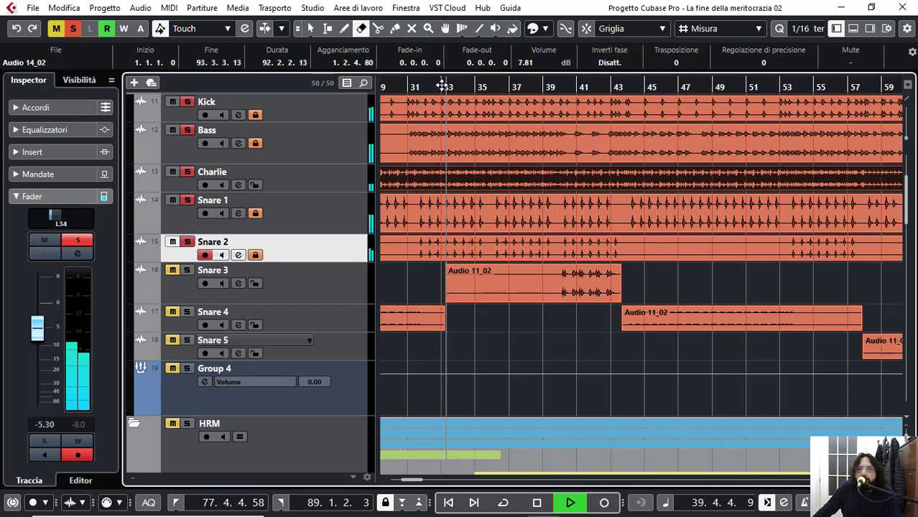
left_click(421, 85)
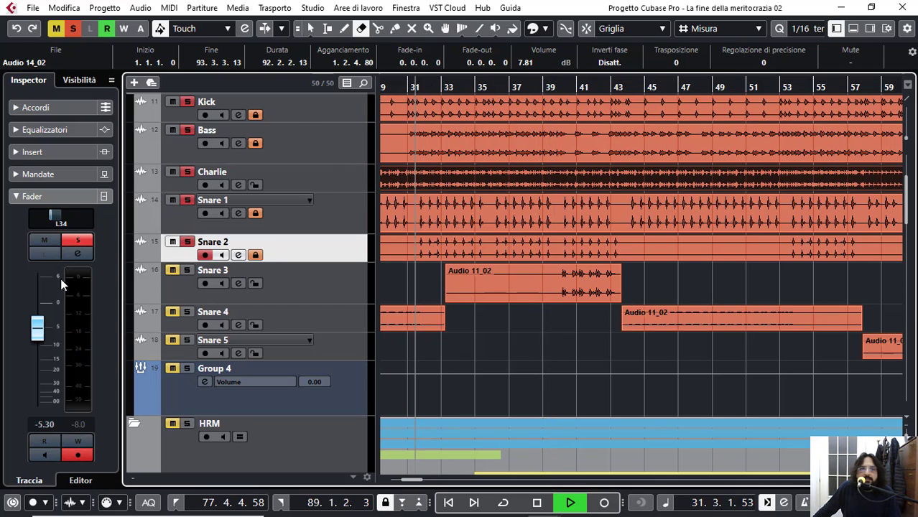
left_click(51, 223)
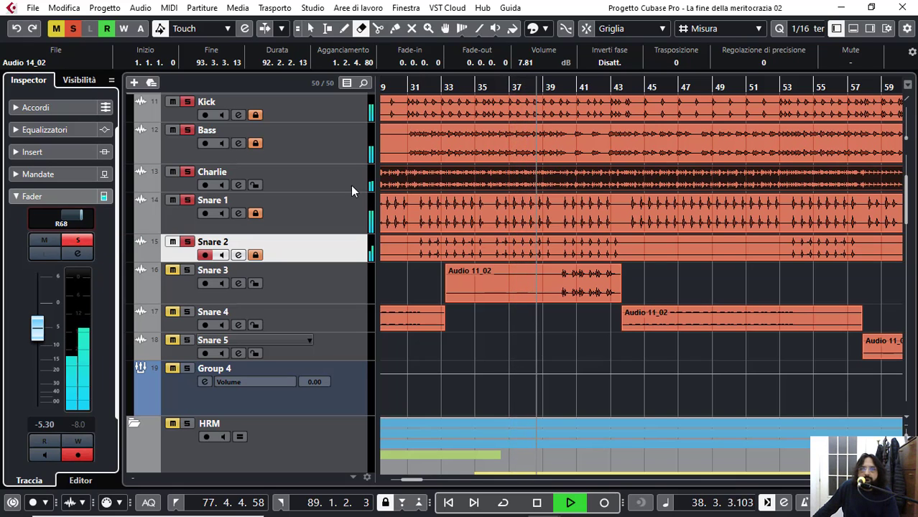
Replay from about bar 31, pan Snare 2 to L43, and rename its track "Snare 2 to do stereo".
left_click_drag(406, 86, 402, 273)
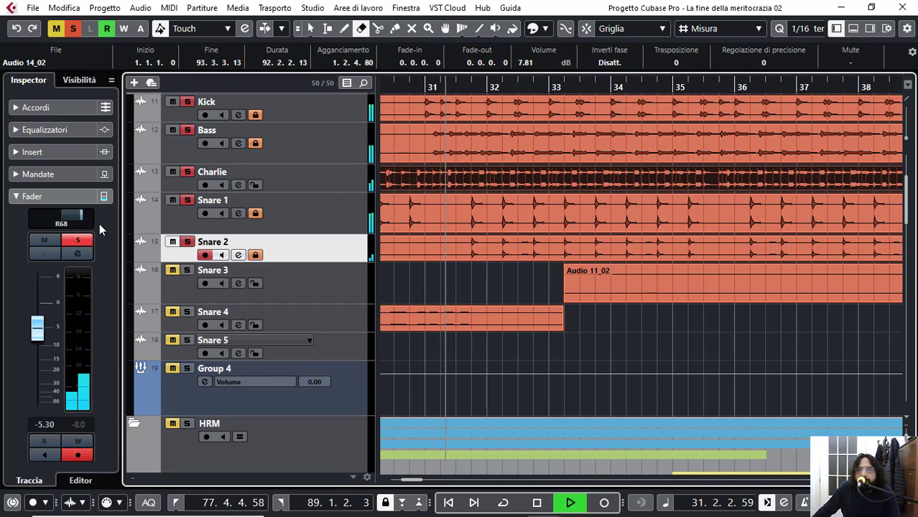
double_click(237, 244)
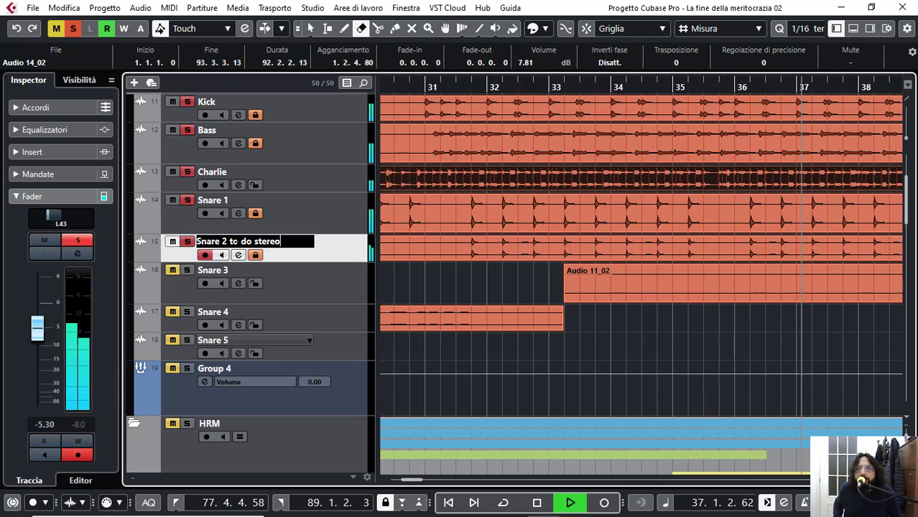
key("Return")
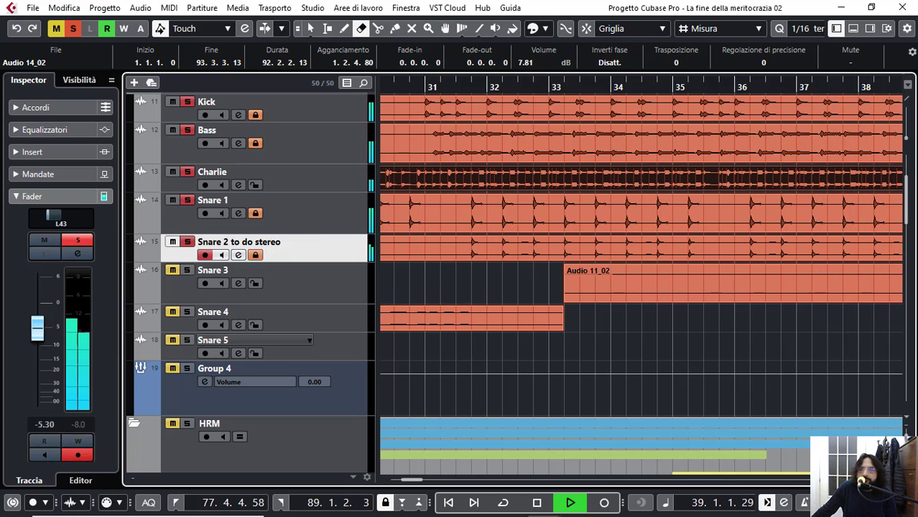
Turn off Snare 1's solo and pan the "Snare 2 to do stereo" track to L53.
key("g")
key("g")
key("g")
key("g")
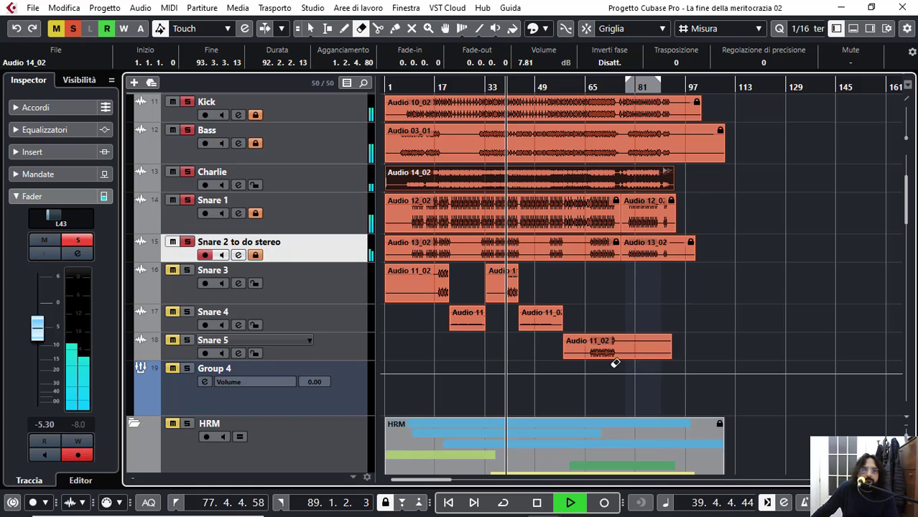
left_click(189, 202)
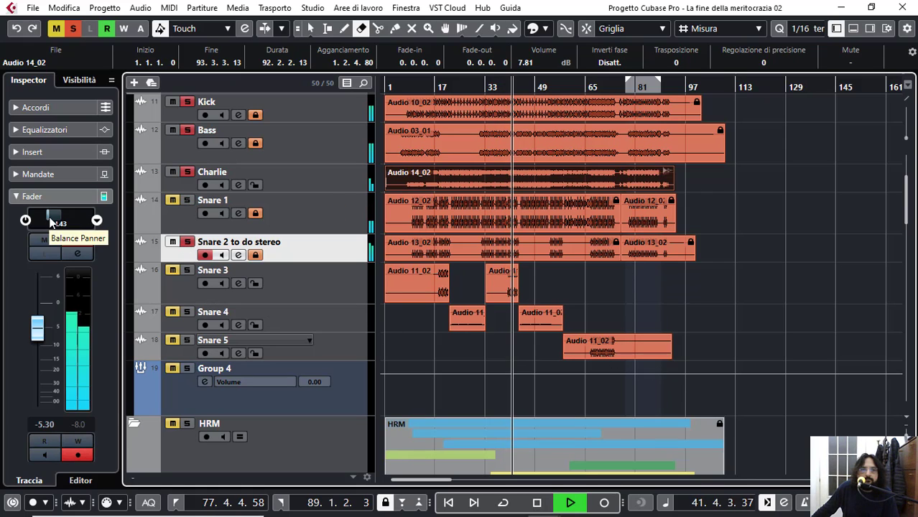
left_click_drag(50, 221, 48, 223)
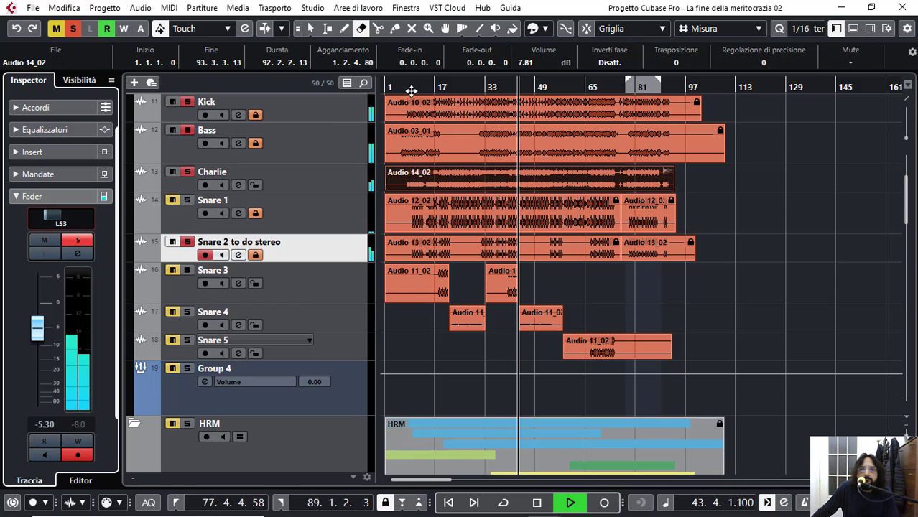
Restart playback from about bar 11 and turn off solo on the Kick and Bass tracks.
left_click_drag(411, 90, 410, 125)
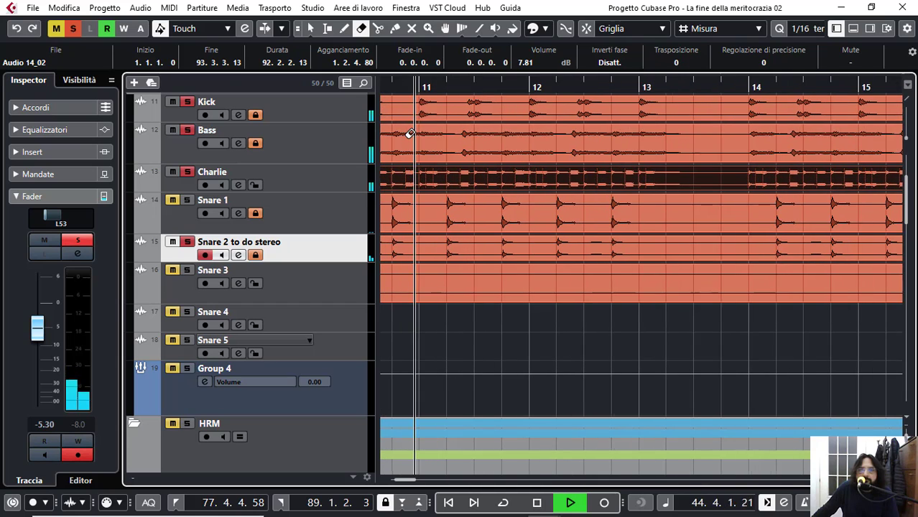
key("h")
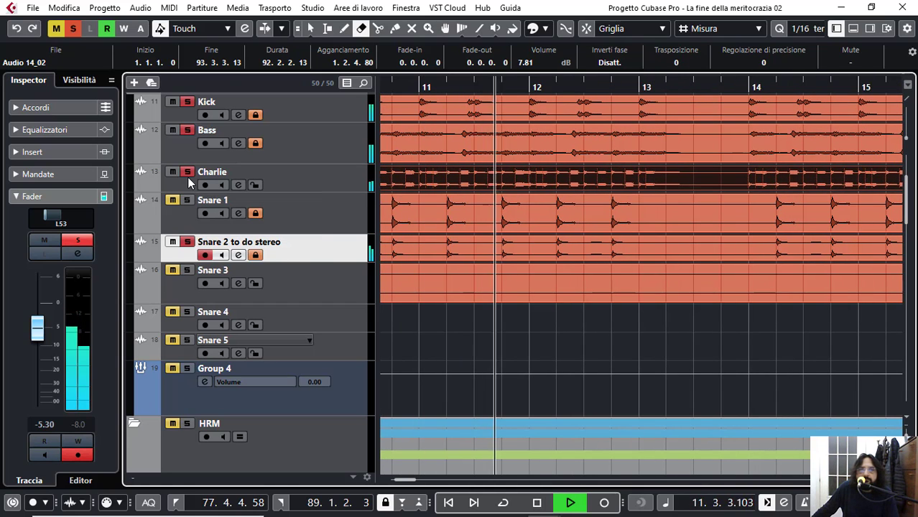
left_click(186, 103)
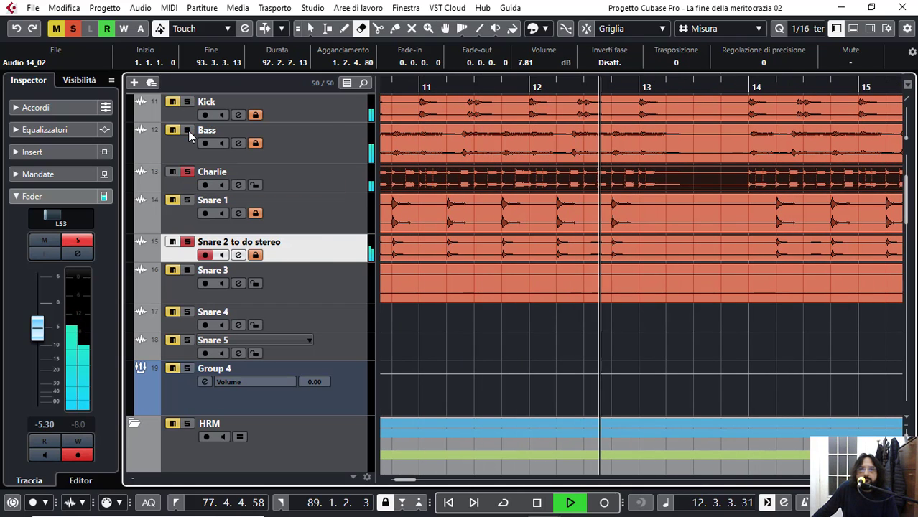
Replay from just before bar 12 and solo the Kick and Bass tracks again.
left_click(187, 130)
left_click(538, 85)
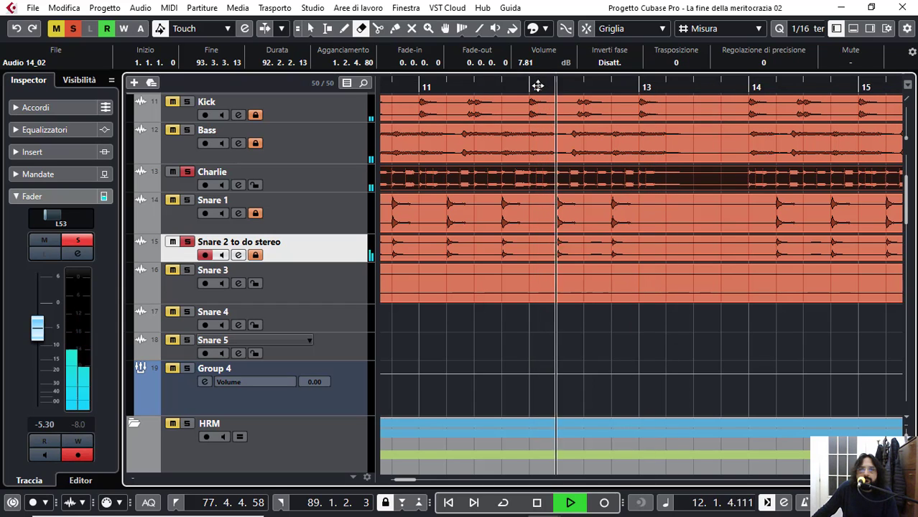
left_click(511, 87)
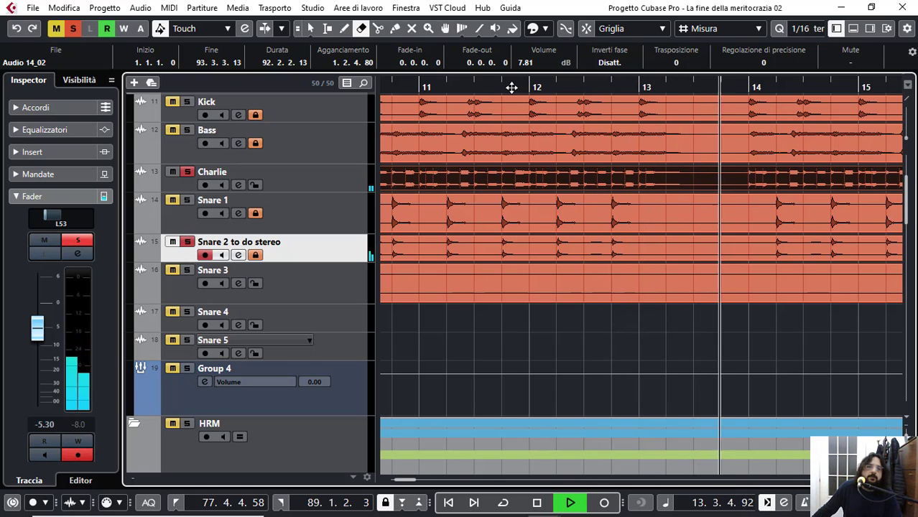
left_click(187, 131)
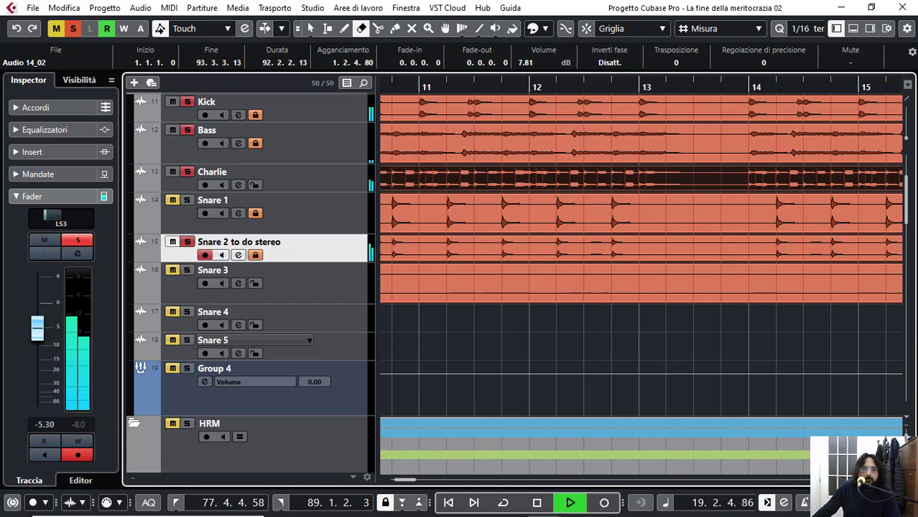
Solo the Snare 4 track and set its fader to -10.2 dB.
key("g")
key("g")
key("g")
key("g")
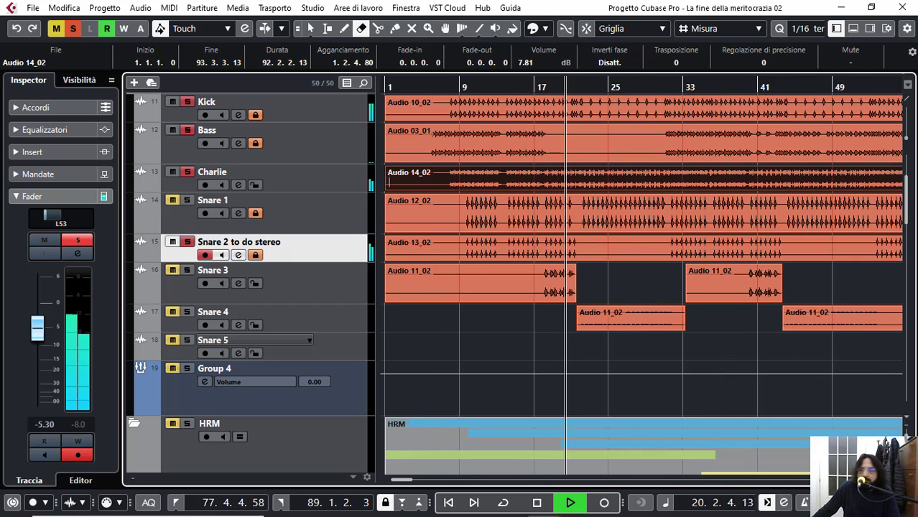
left_click(185, 324)
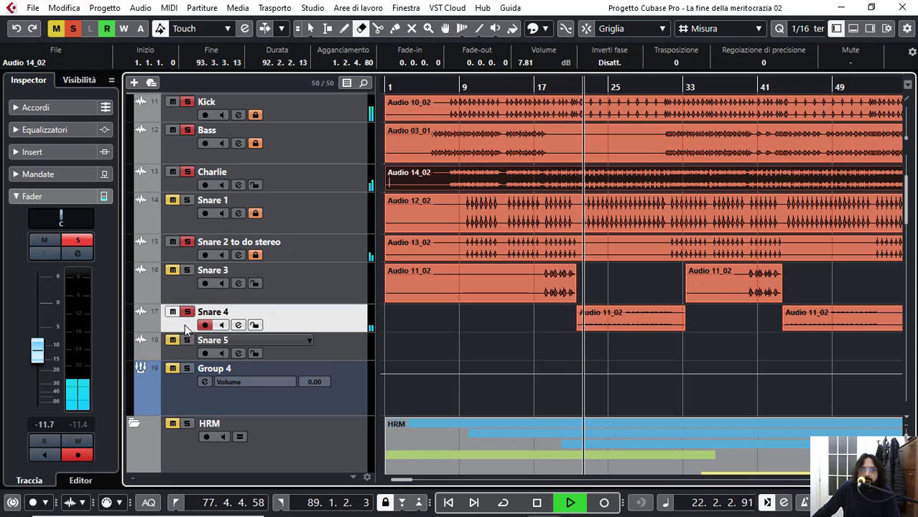
left_click_drag(46, 362, 62, 352)
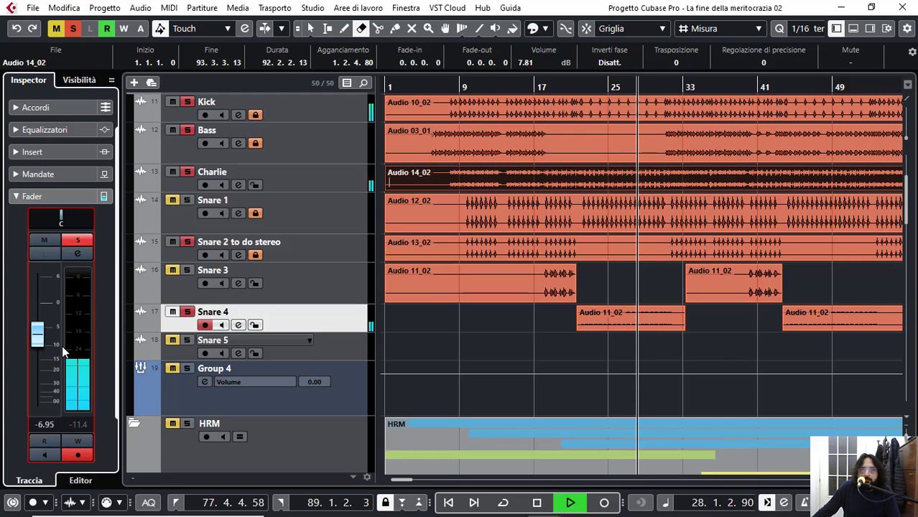
mouse_move(62, 353)
left_mouse_down()
mouse_move(65, 377)
mouse_move(67, 364)
left_mouse_up()
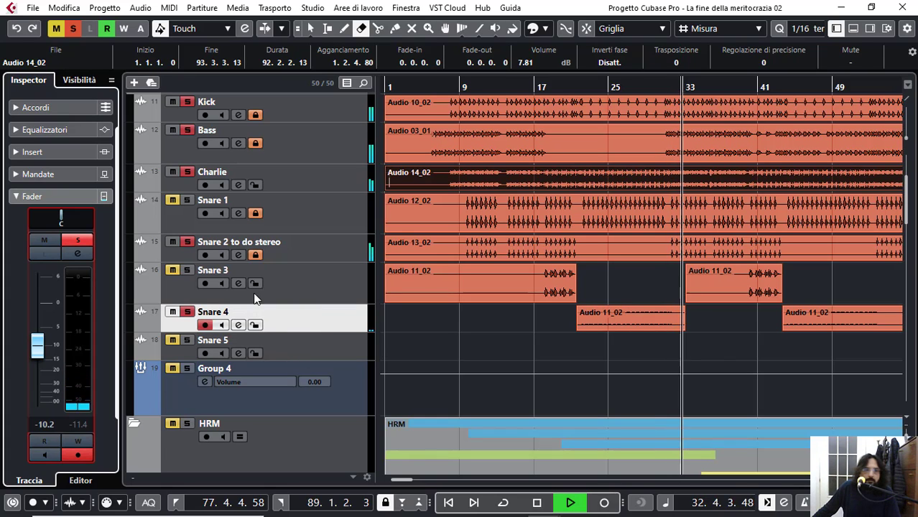
Pan the "Snare 2 to do stereo" track to L2 and set its fader to -6.61 dB.
left_click(301, 247)
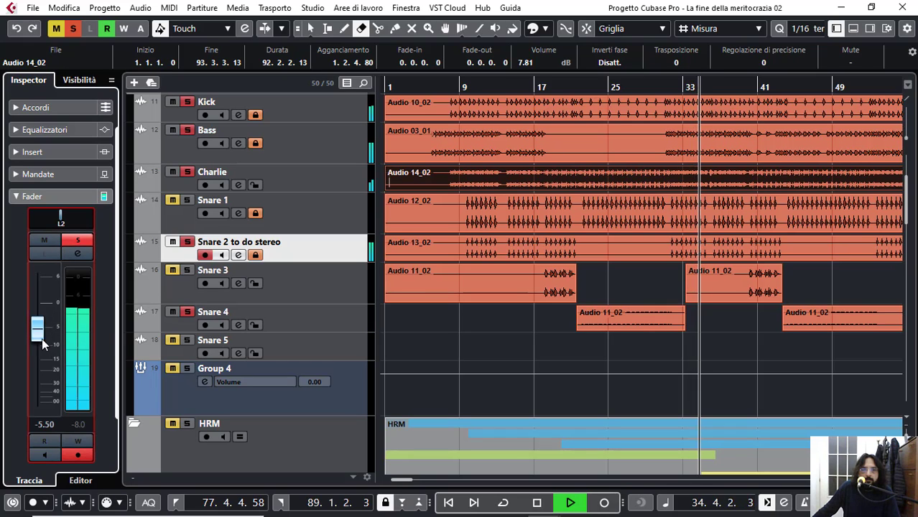
mouse_move(37, 329)
left_mouse_down()
mouse_move(41, 406)
mouse_move(37, 334)
left_mouse_up()
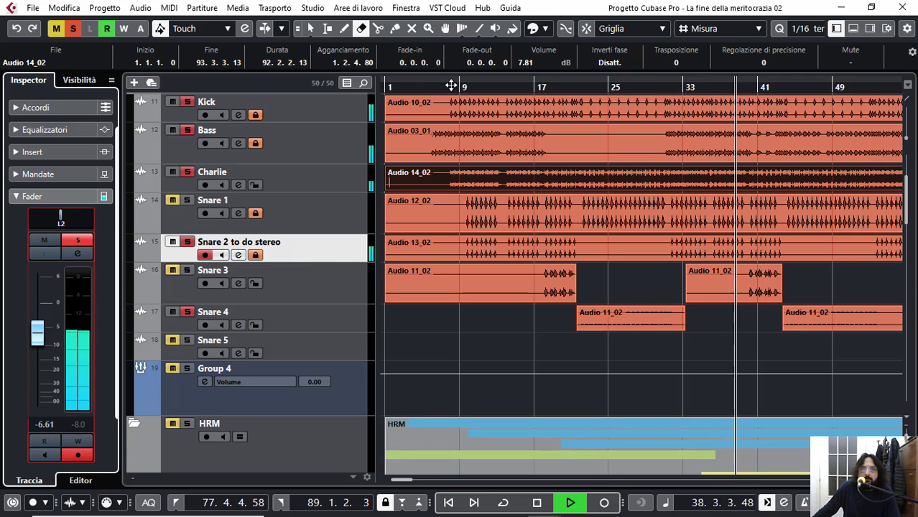
Replay from about bar 9 with Snare 1 soloed, setting its fader to -4.73 dB and the "Snare 2 to do stereo" fader to -8.03 dB.
left_click_drag(451, 85, 454, 115)
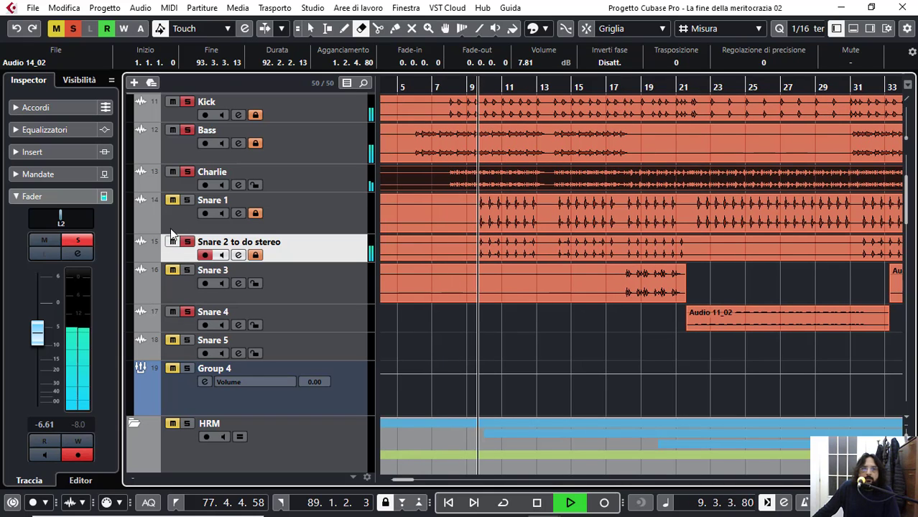
left_click(173, 226)
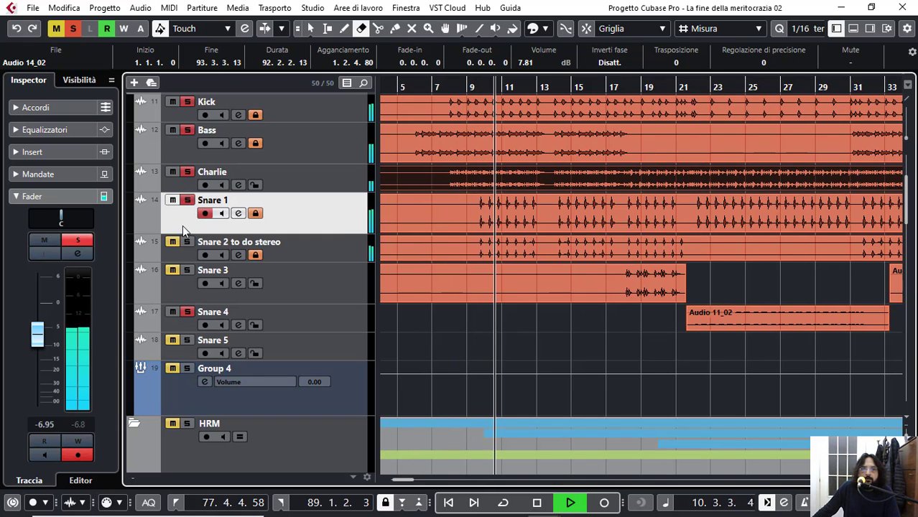
mouse_move(45, 335)
left_mouse_down()
mouse_move(48, 326)
mouse_move(41, 343)
mouse_move(47, 332)
left_mouse_up()
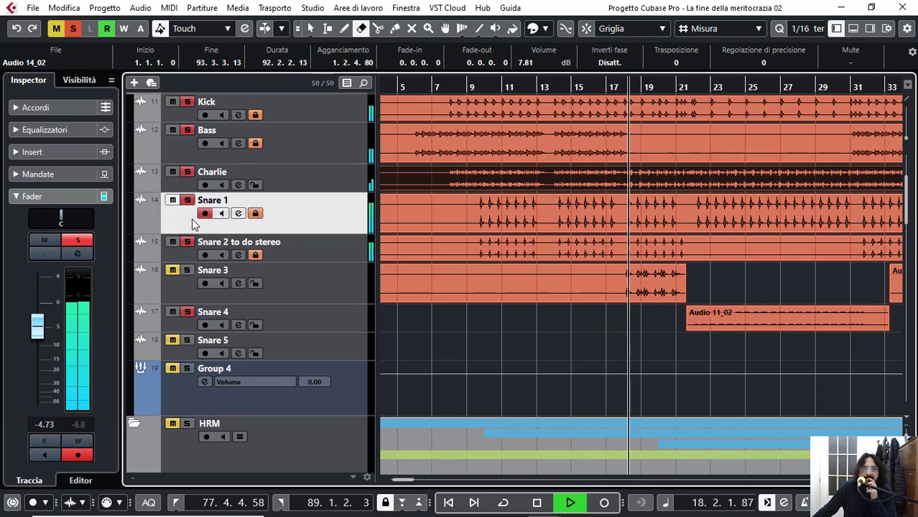
left_click(180, 256)
mouse_move(40, 329)
left_mouse_down()
mouse_move(38, 397)
mouse_move(43, 339)
left_mouse_up()
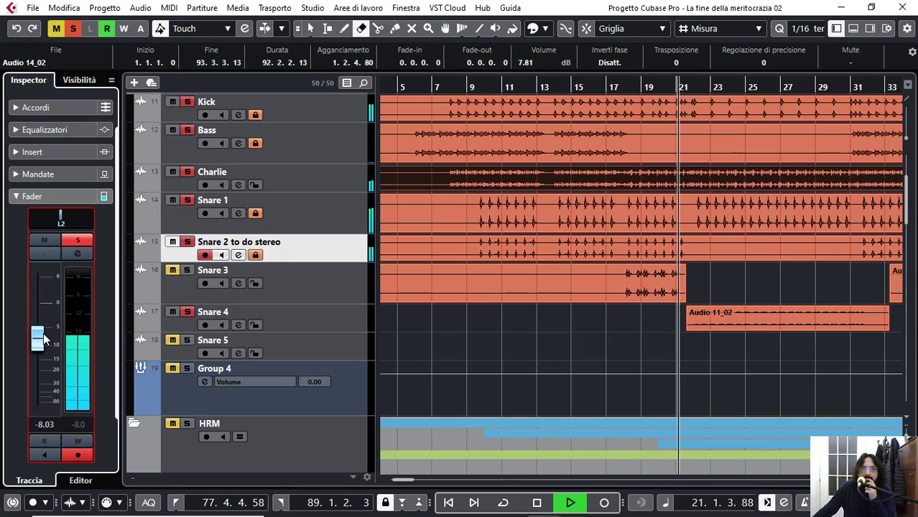
Solo Snare 3, replay from about bar 18, and set its fader to -6.61 dB.
left_click(189, 287)
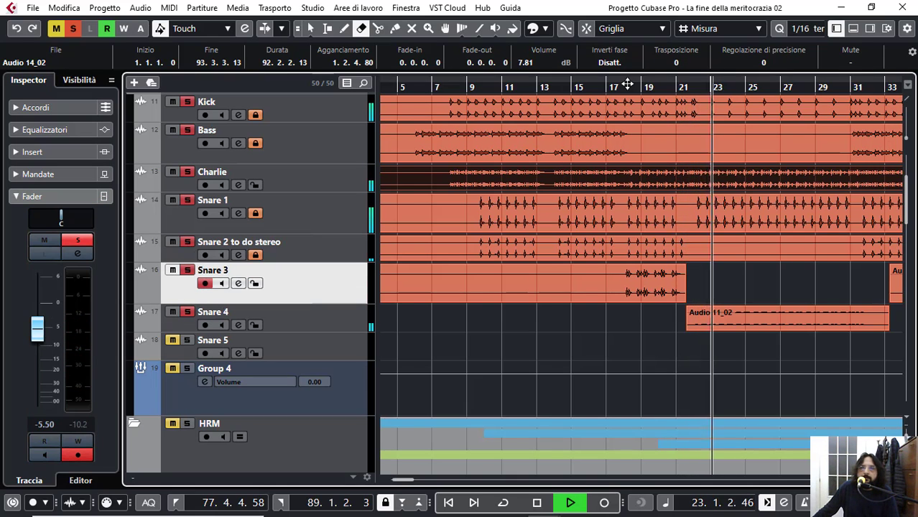
key("h")
key("h")
key("h")
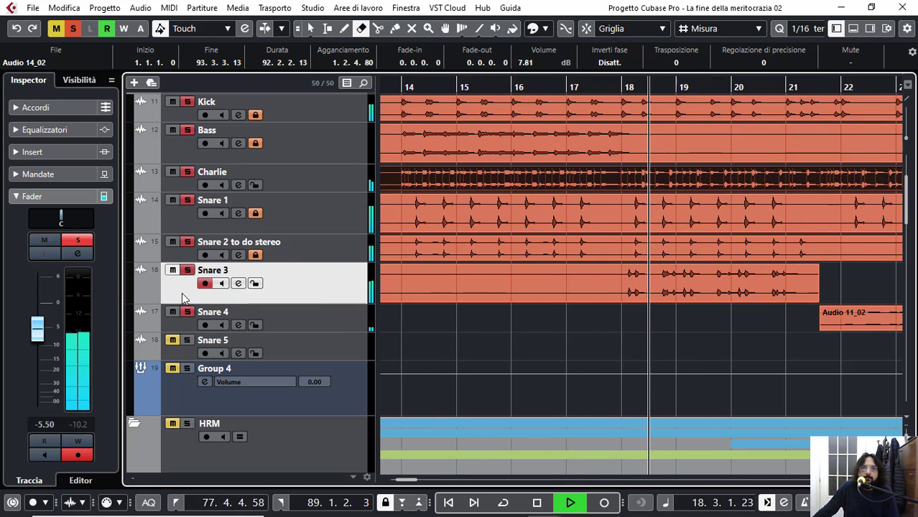
mouse_move(38, 329)
left_mouse_down()
mouse_move(29, 406)
mouse_move(49, 339)
left_mouse_up()
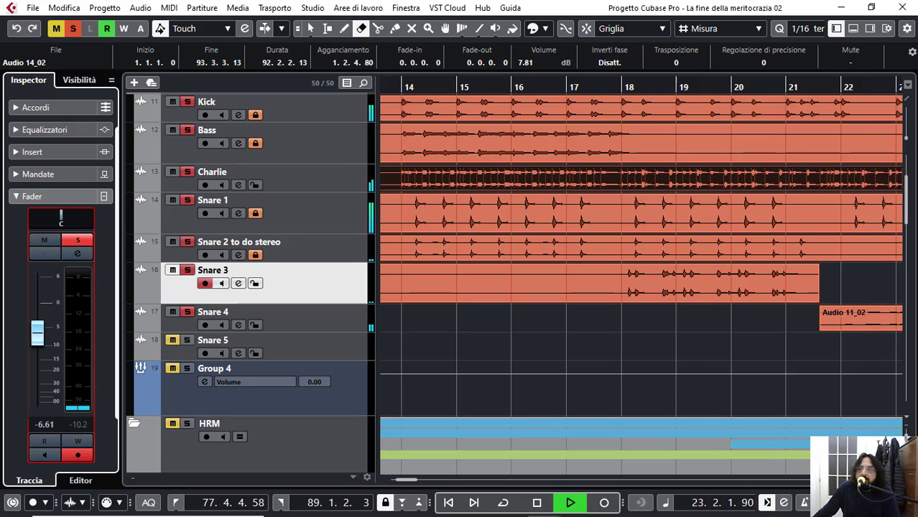
Set the Gamelan track's fader to -8.98 dB.
key("g")
key("g")
key("g")
key("g")
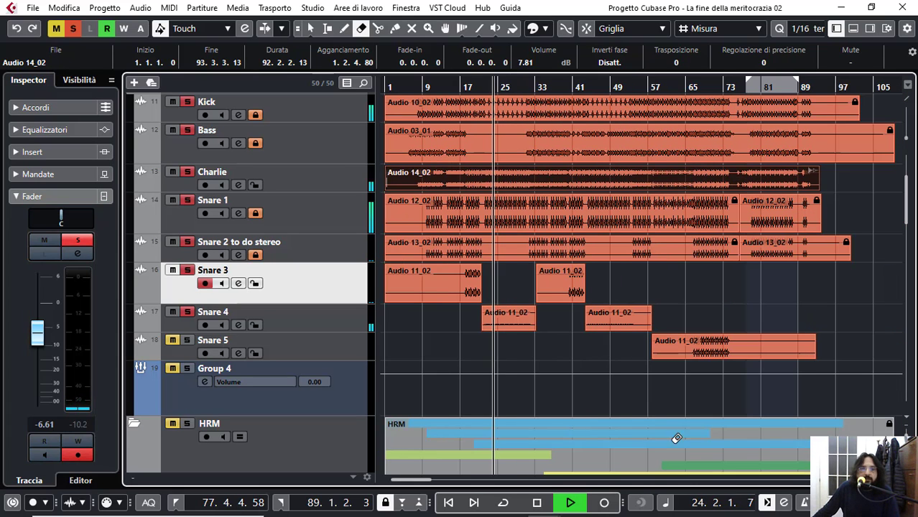
scroll(158, 388, "down", 4)
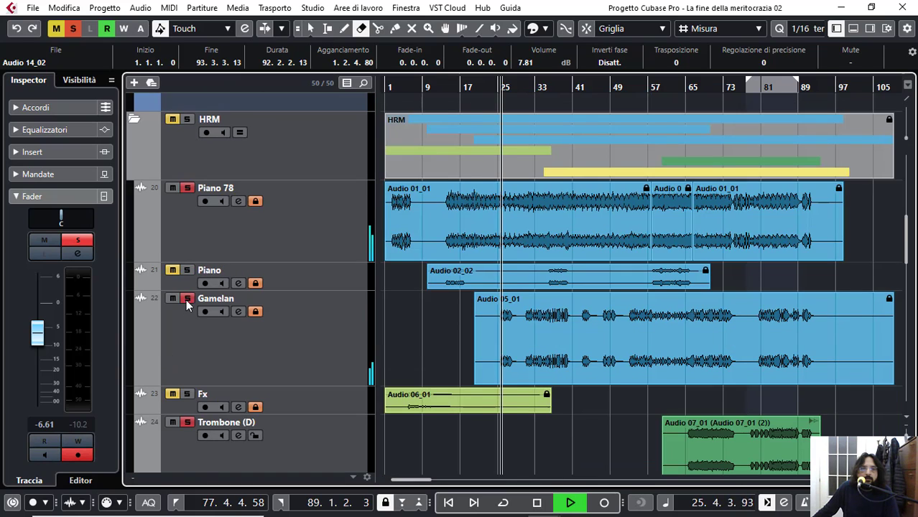
left_click(181, 344)
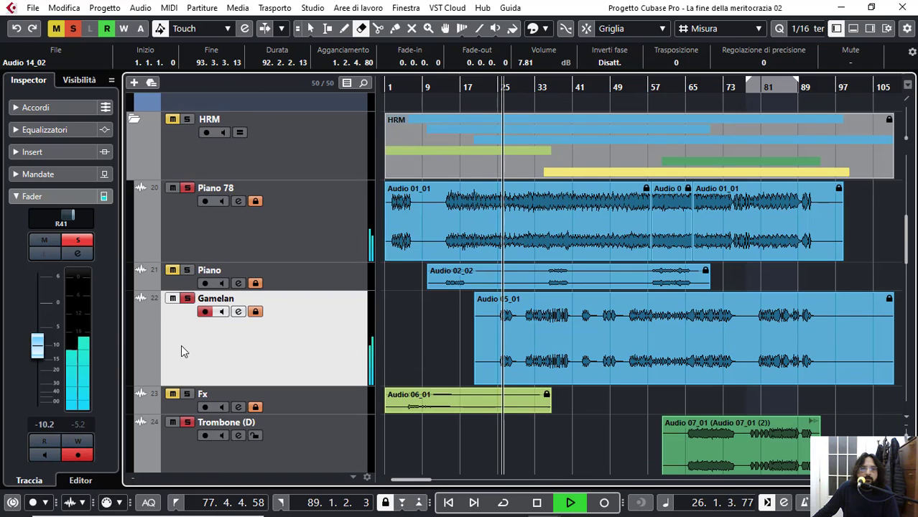
left_click_drag(38, 368, 37, 343)
Solo the Organ track, play from about bar 35, and set its fader to -9.37 dB and its pan to R38.
scroll(169, 338, "down", 2)
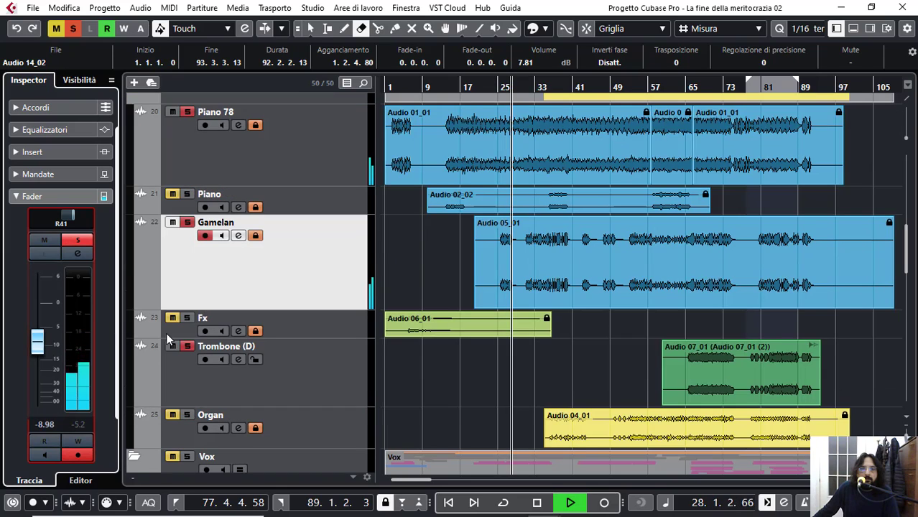
left_click(189, 419)
left_click(187, 442)
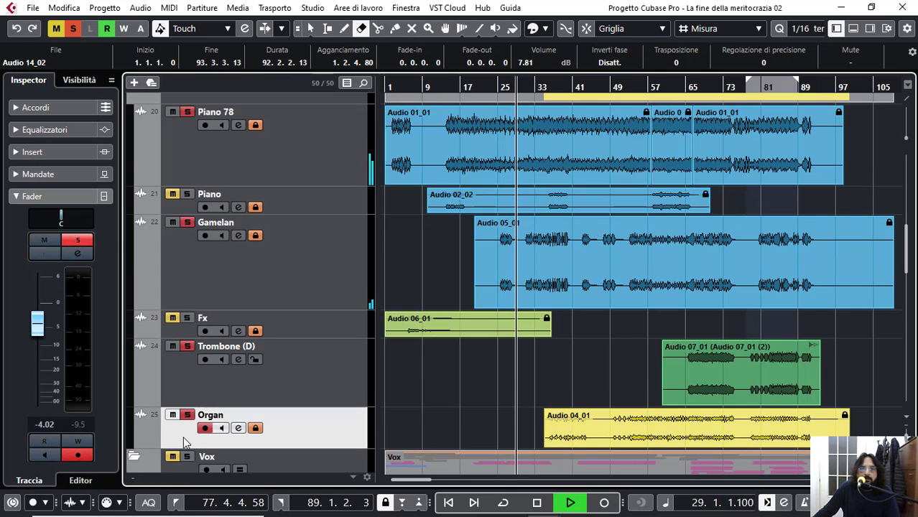
left_click_drag(546, 88, 546, 165)
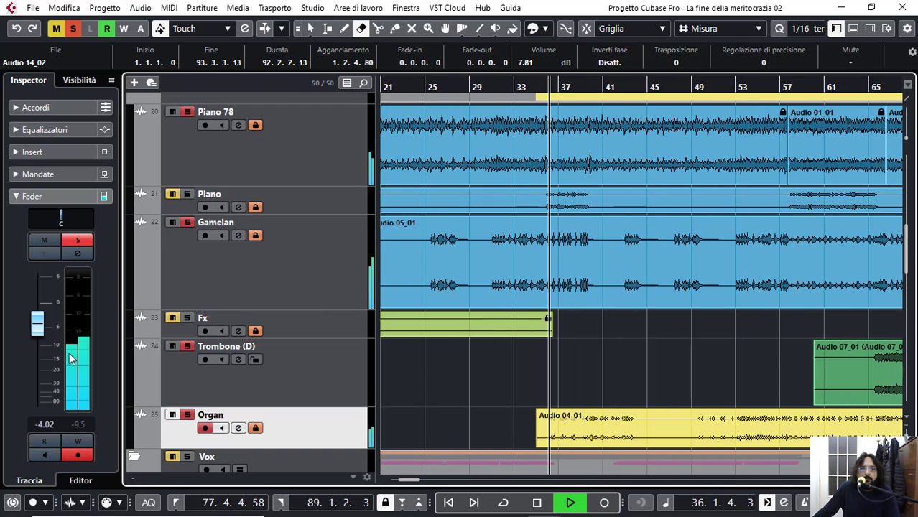
left_click_drag(38, 324, 60, 353)
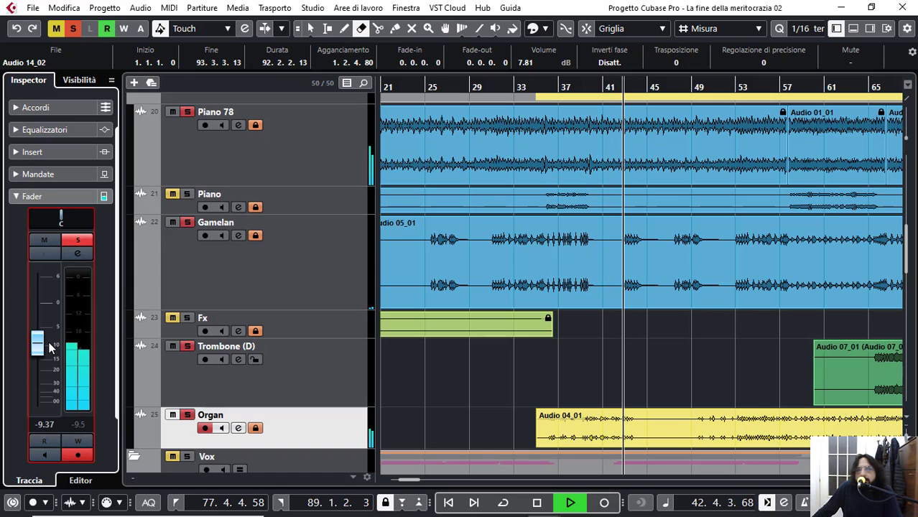
mouse_move(63, 224)
left_click_drag(63, 225, 64, 224)
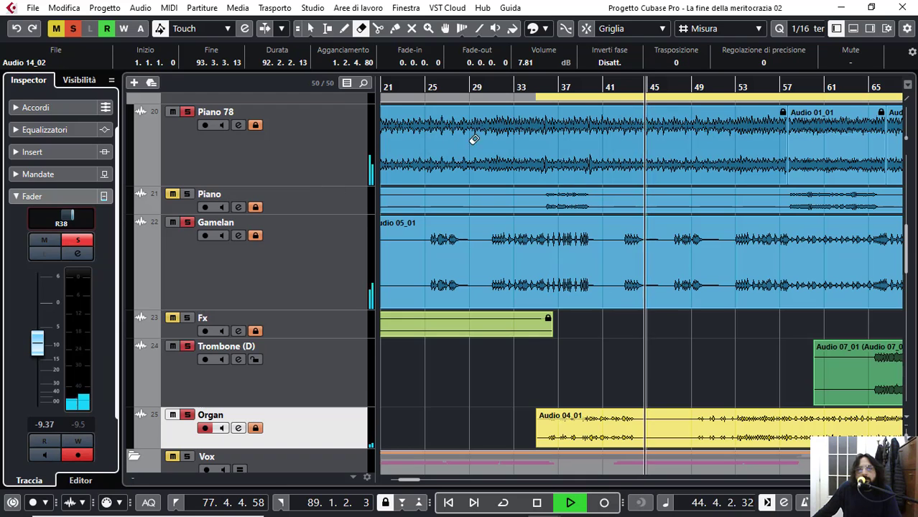
Replay from about bar 31 and set the Gamelan track's pan to L23 and its fader to -7.84 dB.
left_click(491, 85)
key("h")
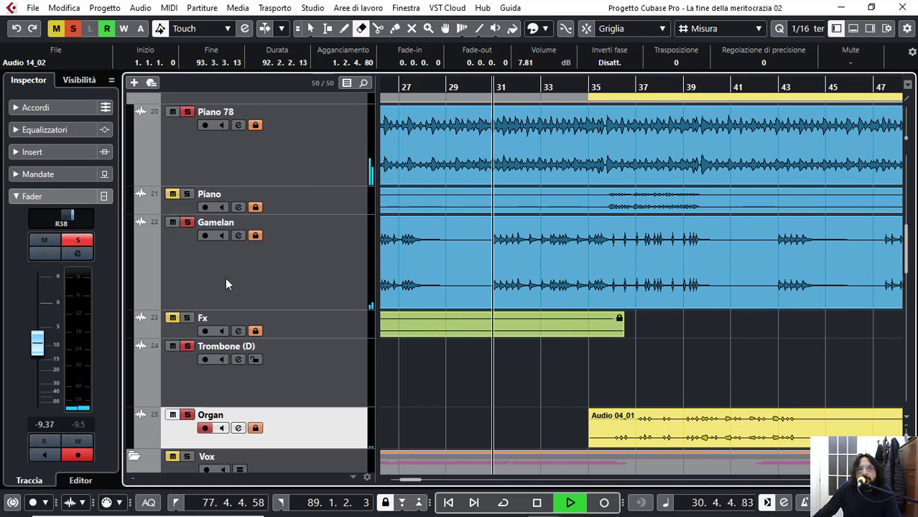
left_click(225, 285)
left_click_drag(64, 224, 67, 224)
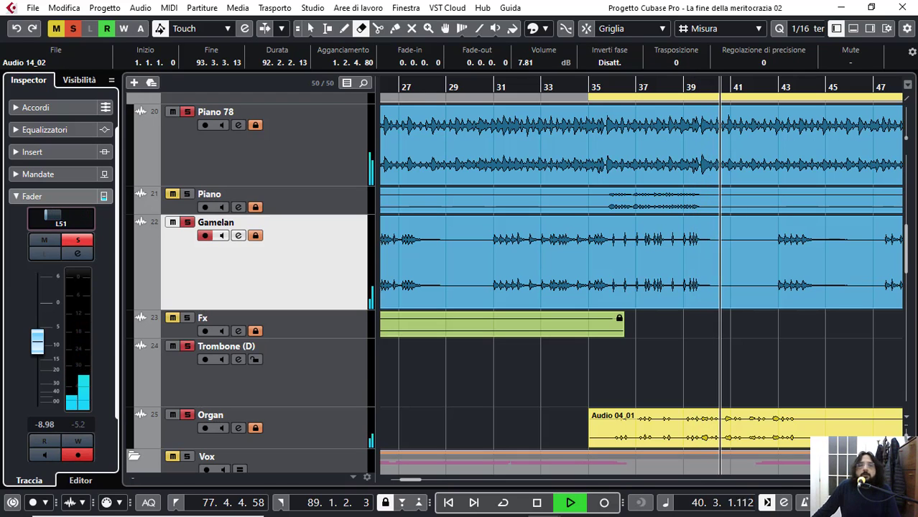
left_click(483, 87)
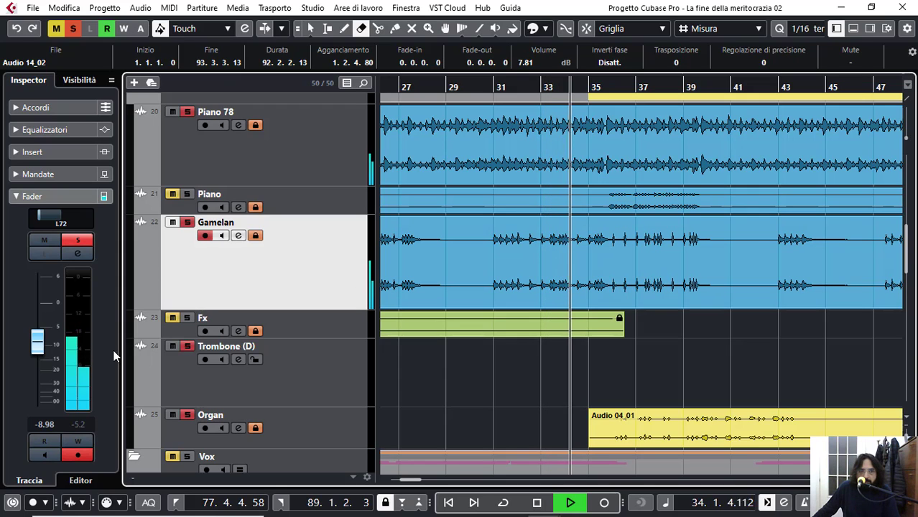
left_click_drag(39, 343, 43, 340)
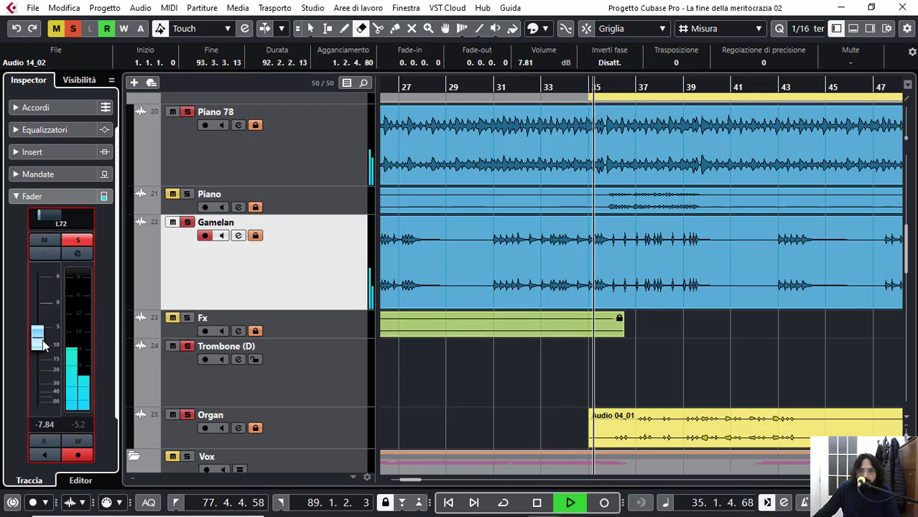
left_click_drag(41, 214, 74, 214)
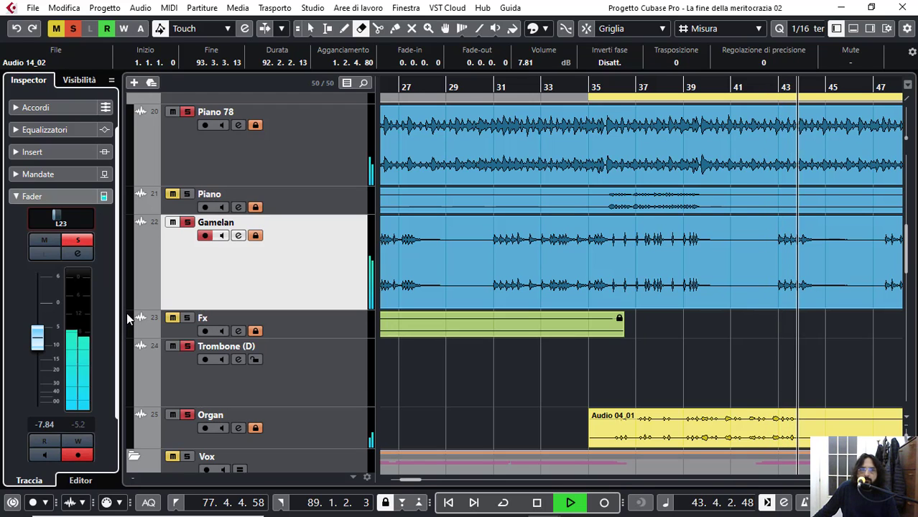
Stop playback and turn off solo on the Gamelan and Trombone (D) tracks.
key("s")
key("m")
left_click(188, 348)
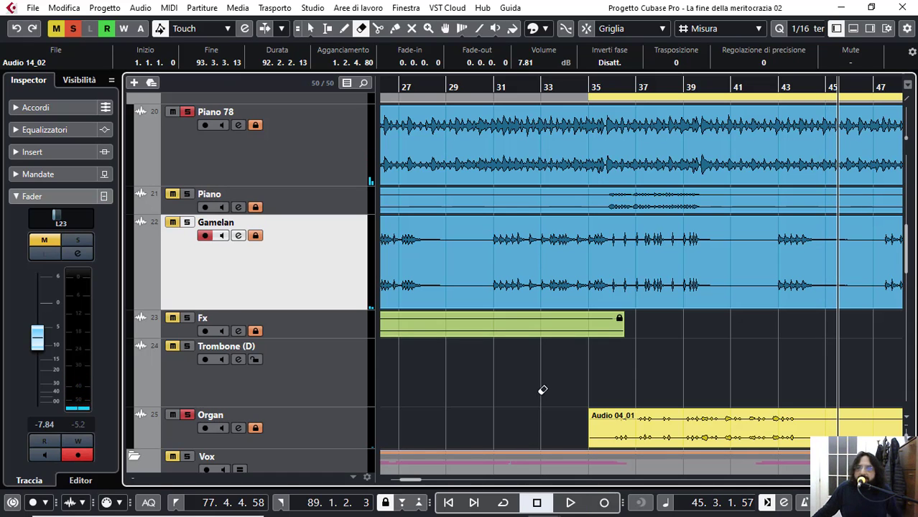
left_click(646, 508)
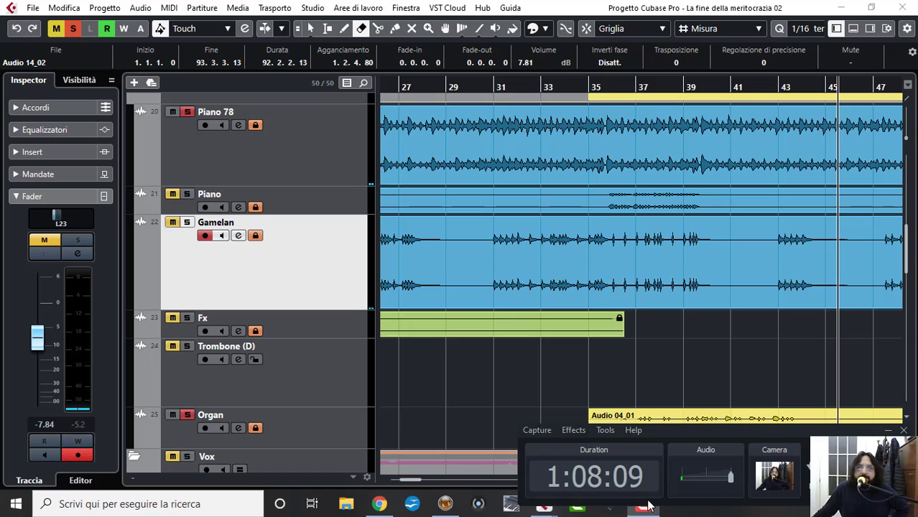